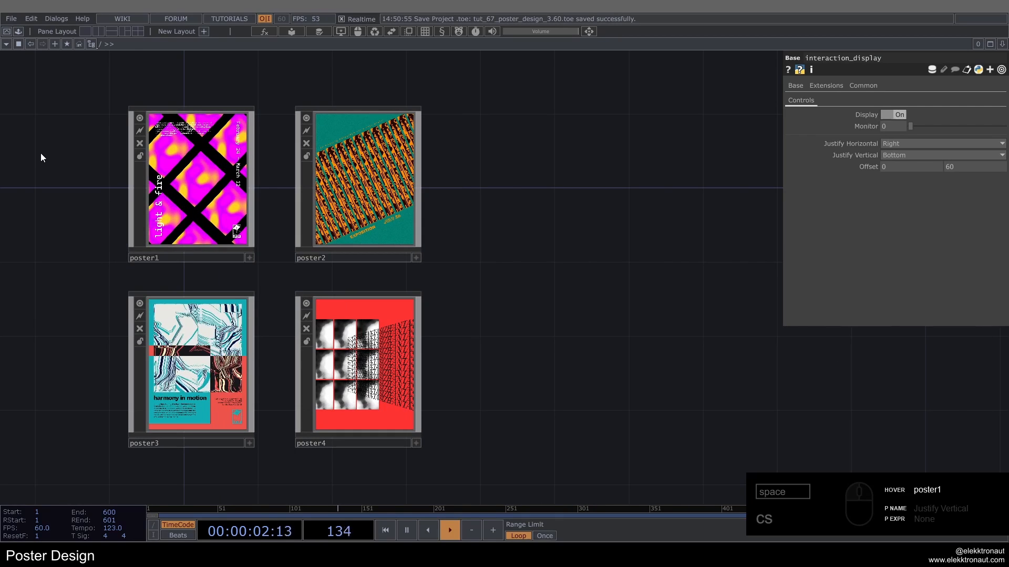
# Step: Delete the four existing poster components and create a Base component named poster1
pyautogui.moveTo(40, 153); pyautogui.dragTo(404, 331, button='right')
pyautogui.press('Delete')
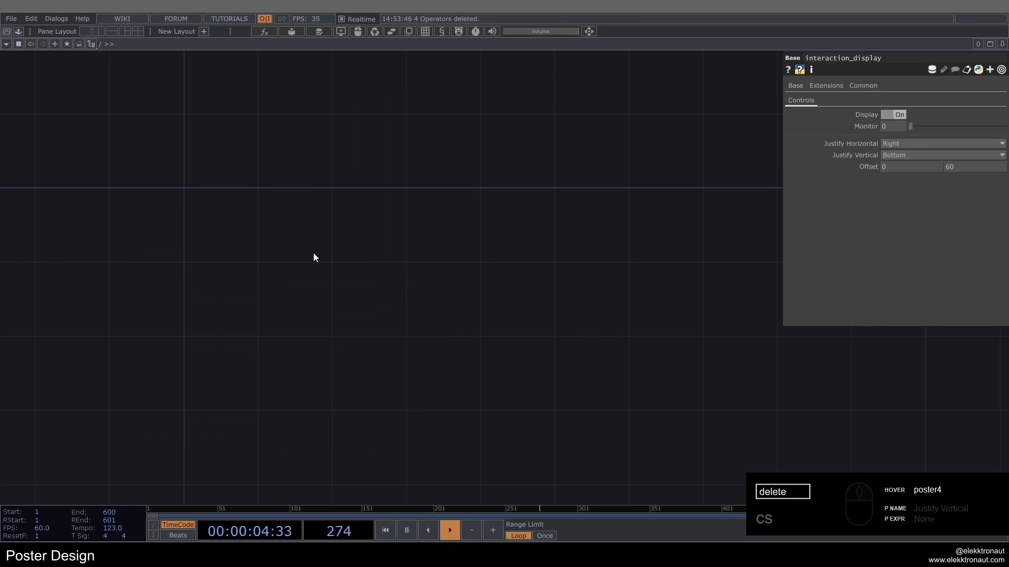
pyautogui.doubleClick(350, 307)
pyautogui.write('bas')
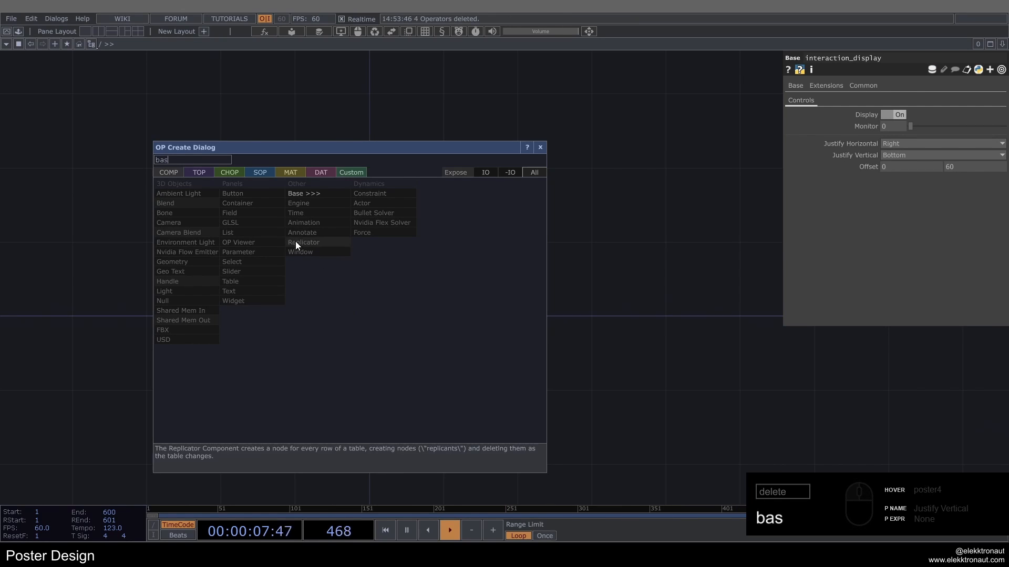
pyautogui.click(305, 193)
pyautogui.click(355, 305)
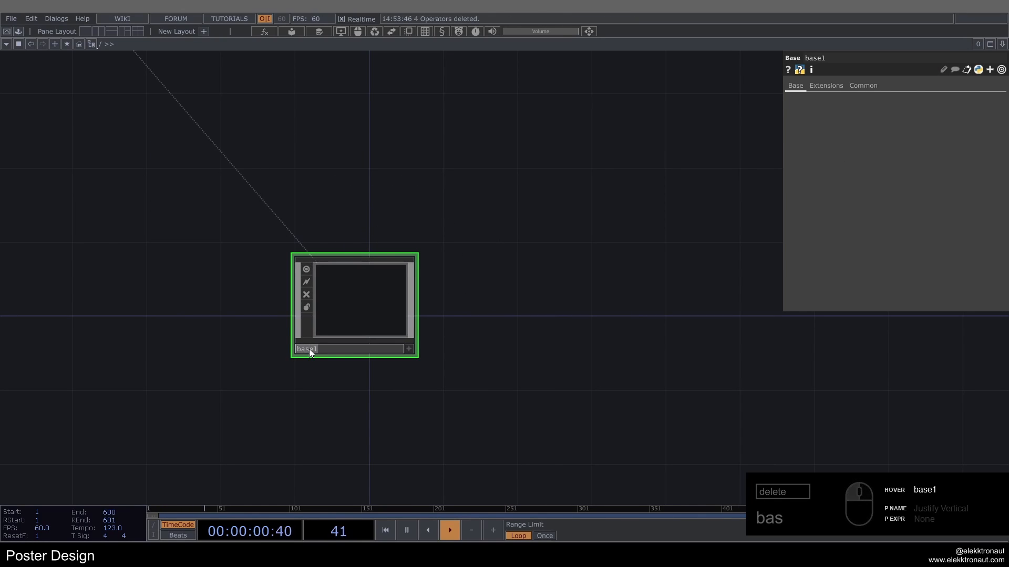
pyautogui.write('poster1')
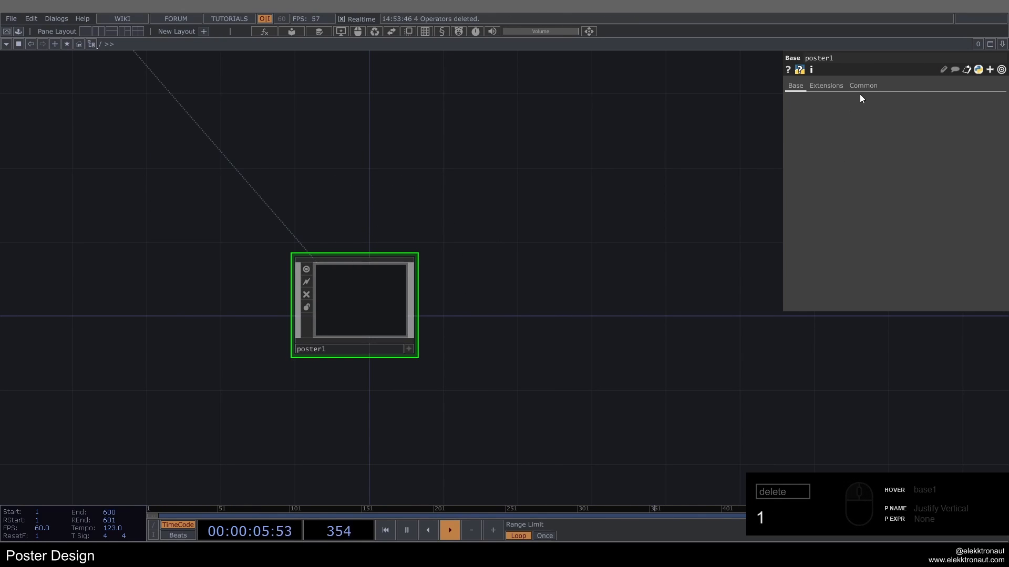
# Step: Set poster1's Operator Viewer path to ./bg and go inside the component's network
pyautogui.click(862, 86)
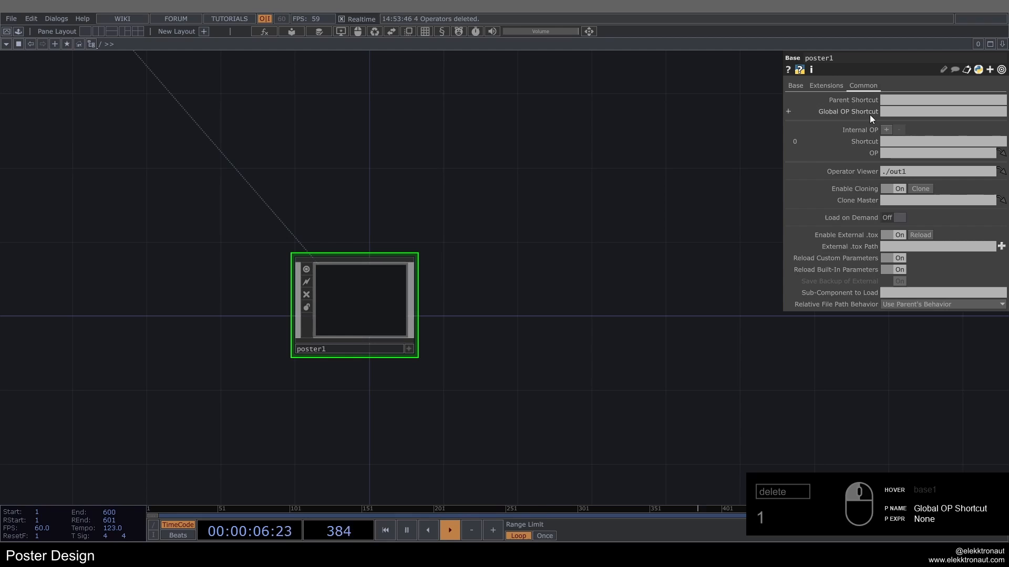
pyautogui.click(912, 173)
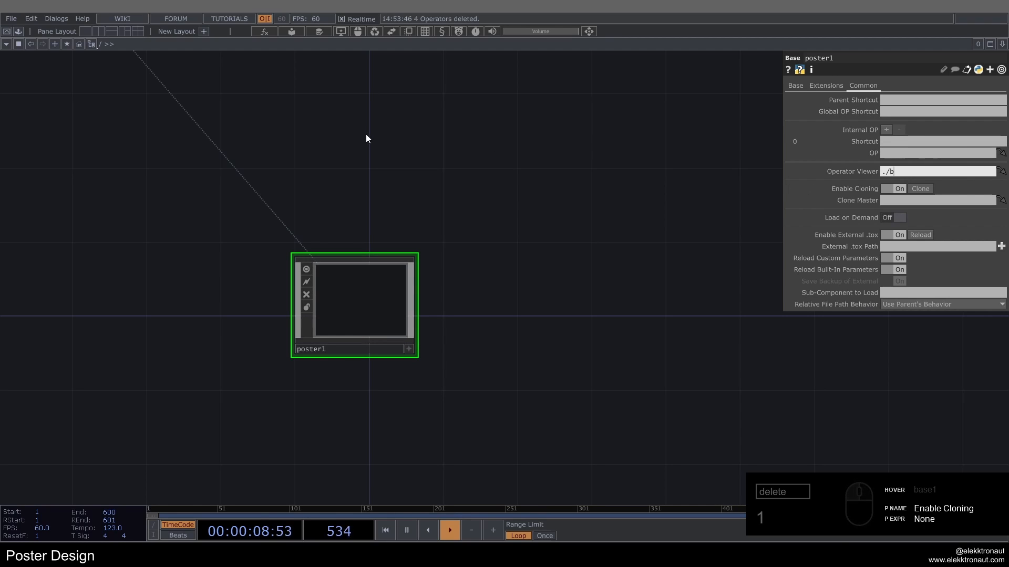
pyautogui.moveTo(415, 250); pyautogui.dragTo(499, 218)
pyautogui.scroll(2, 497, 232)
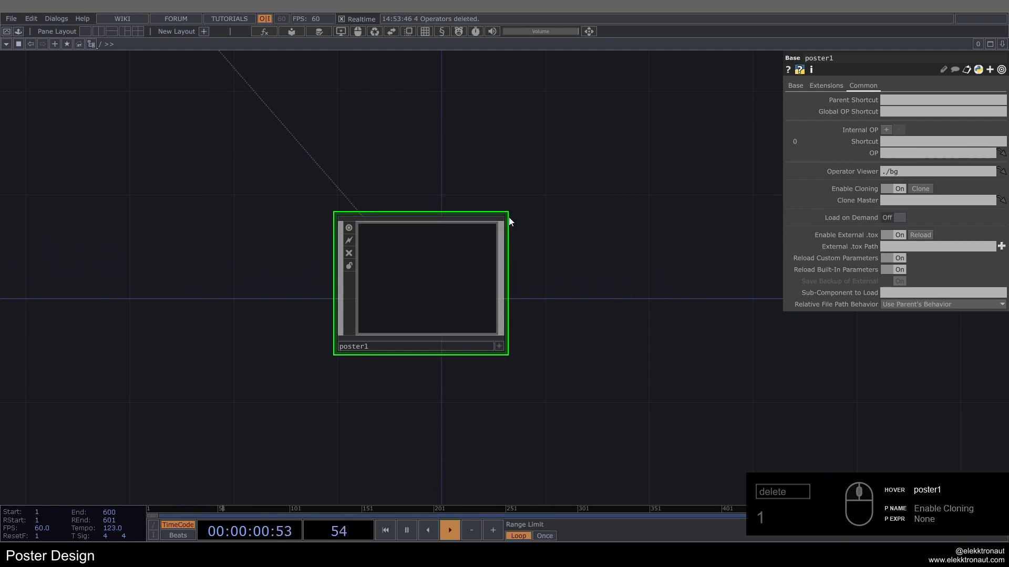
pyautogui.scroll(7, 447, 245)
pyautogui.scroll(3, 437, 252)
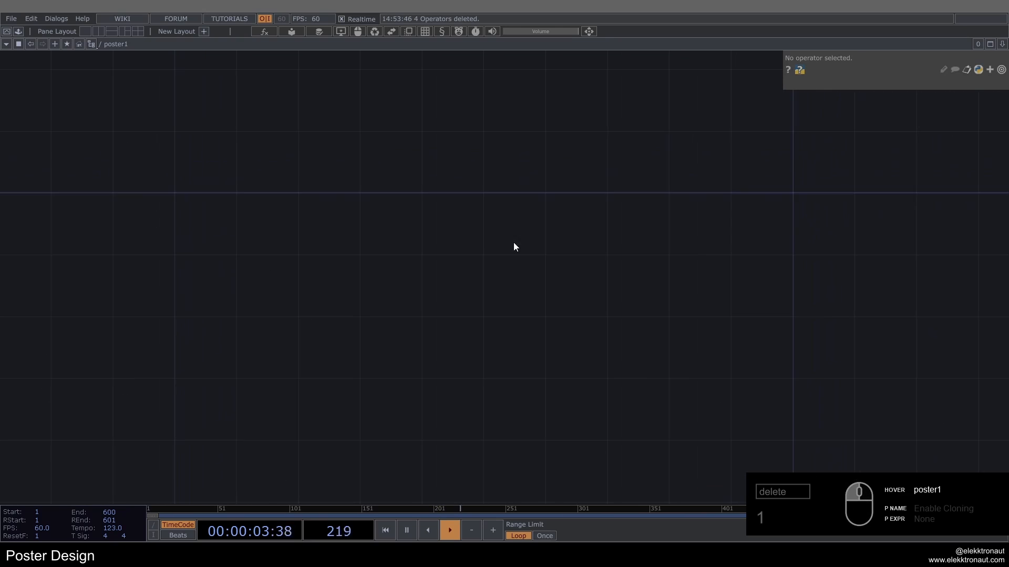
# Step: Add a Noise TOP to the empty poster1 network
pyautogui.press('Tab')
pyautogui.write('noi')
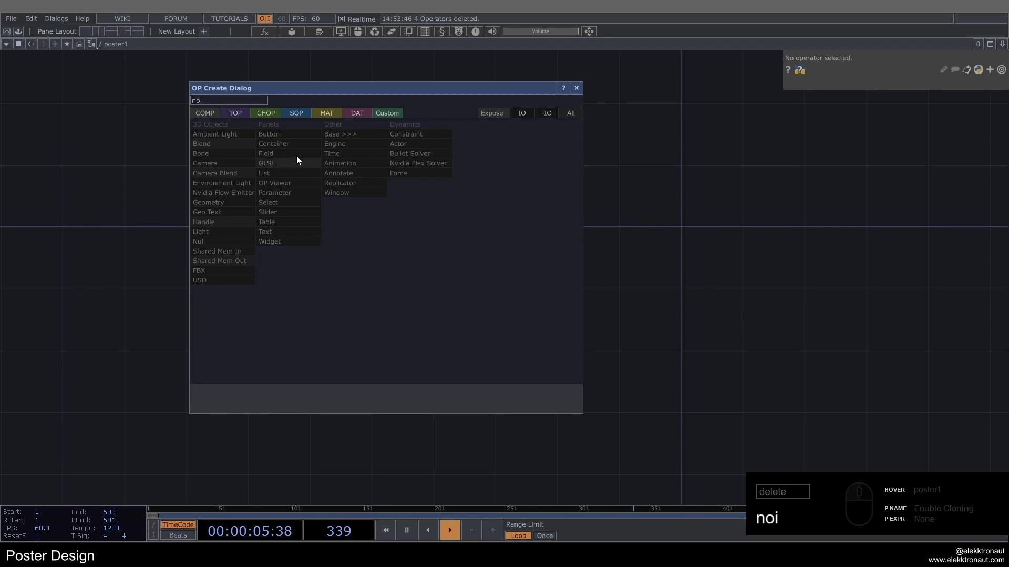
pyautogui.click(241, 116)
pyautogui.click(308, 192)
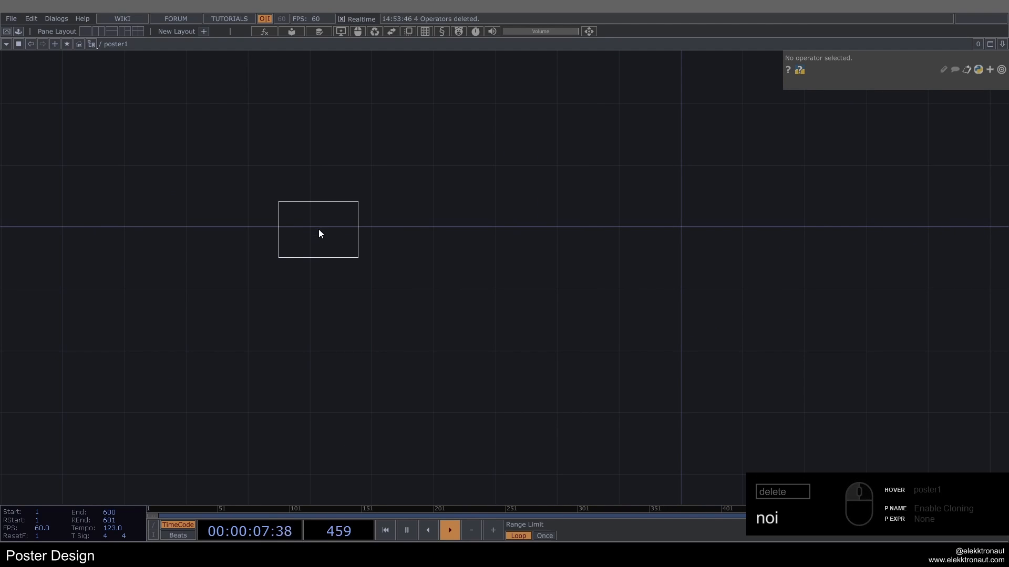
pyautogui.click(318, 229)
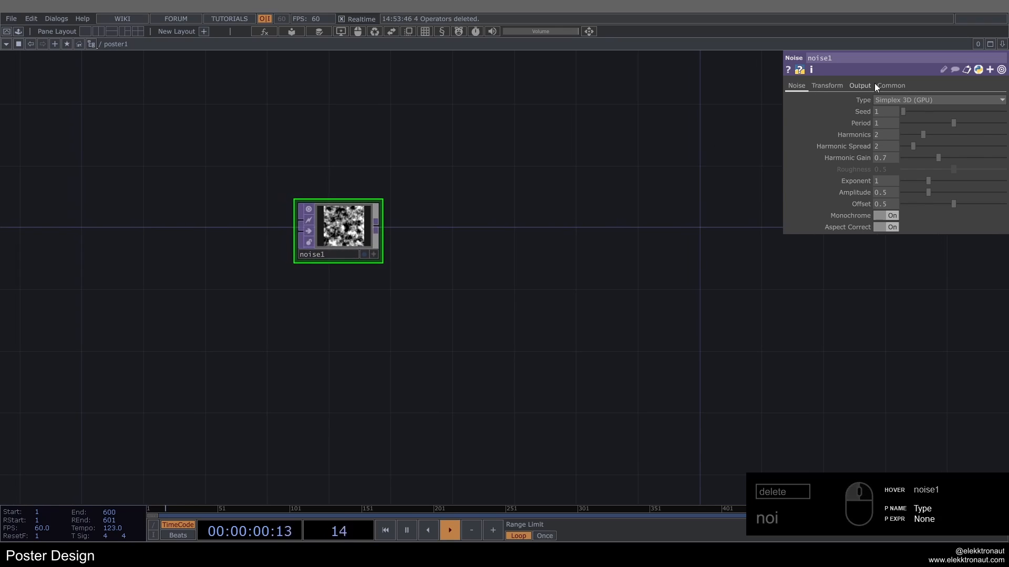
# Step: Set the Noise TOP's resolution to 1500 x 2000
pyautogui.click(889, 85)
pyautogui.write('15')
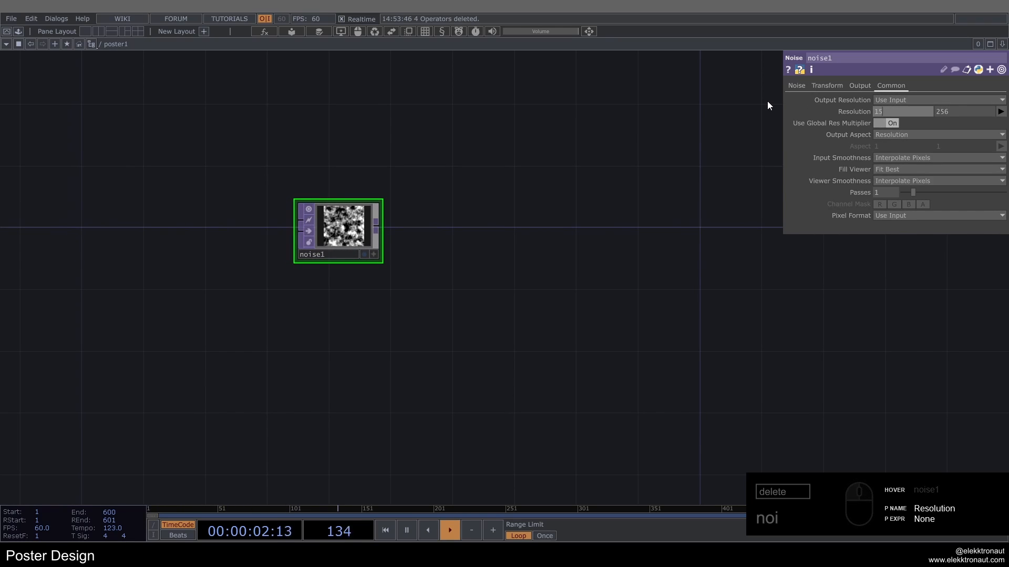
pyautogui.write('00')
pyautogui.press('Tab')
pyautogui.write('2')
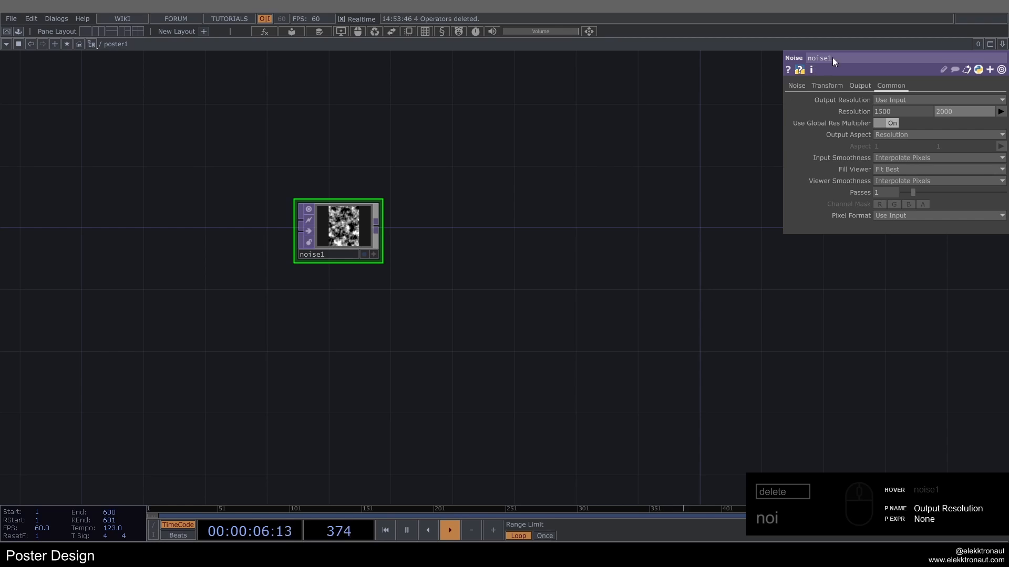
# Step: Animate the noise by giving its Z translation the expression absTime.seconds*.2
pyautogui.click(831, 85)
pyautogui.click(854, 124)
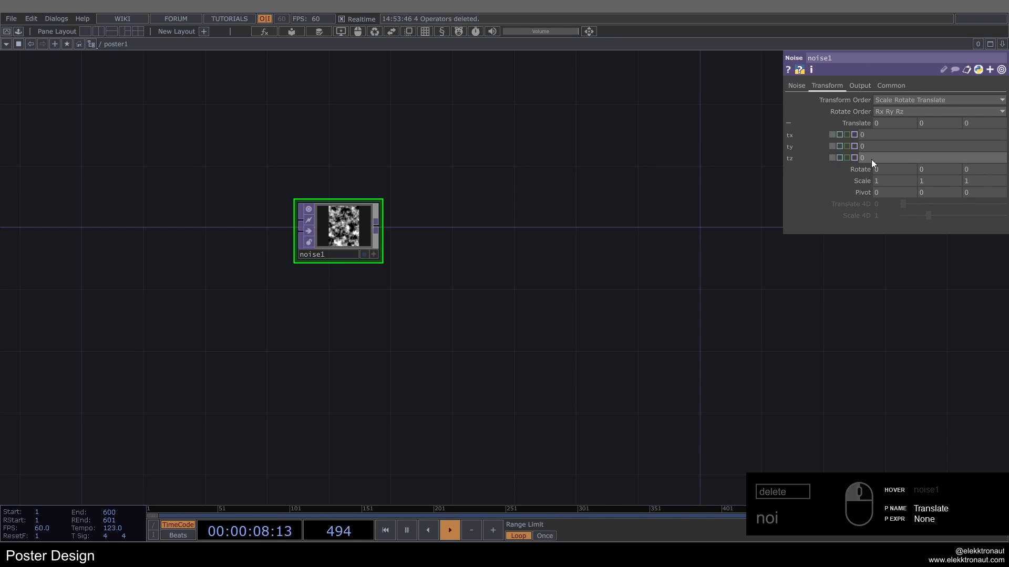
pyautogui.write('absT')
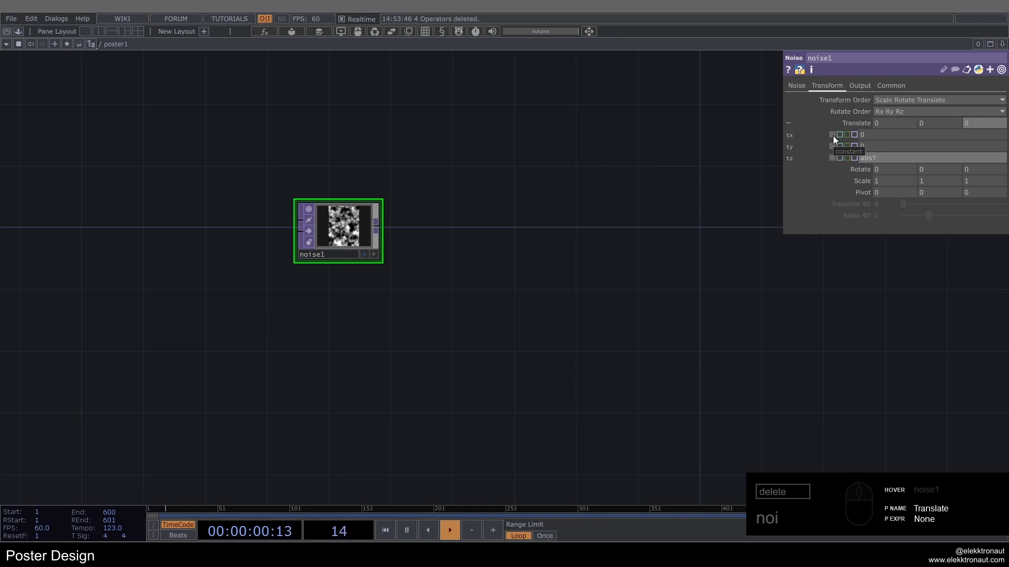
pyautogui.write('ime.seconds*.2')
pyautogui.press('Return')
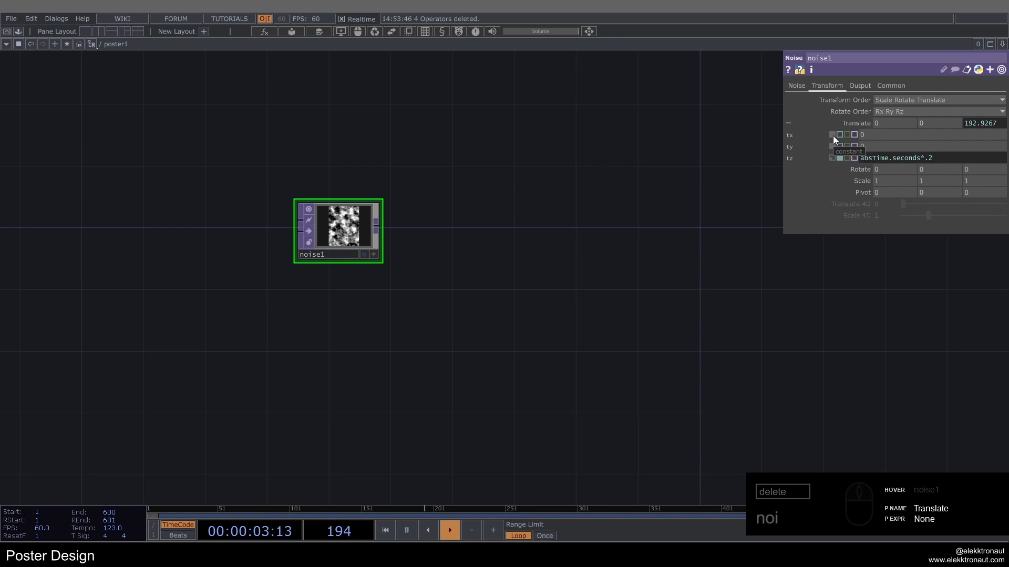
# Step: Soften the noise pattern with Period 2, Harmonic Spread 2.5, Offset 0.6 and Harmonic Gain 0
pyautogui.click(797, 85)
pyautogui.scroll(3, 473, 200)
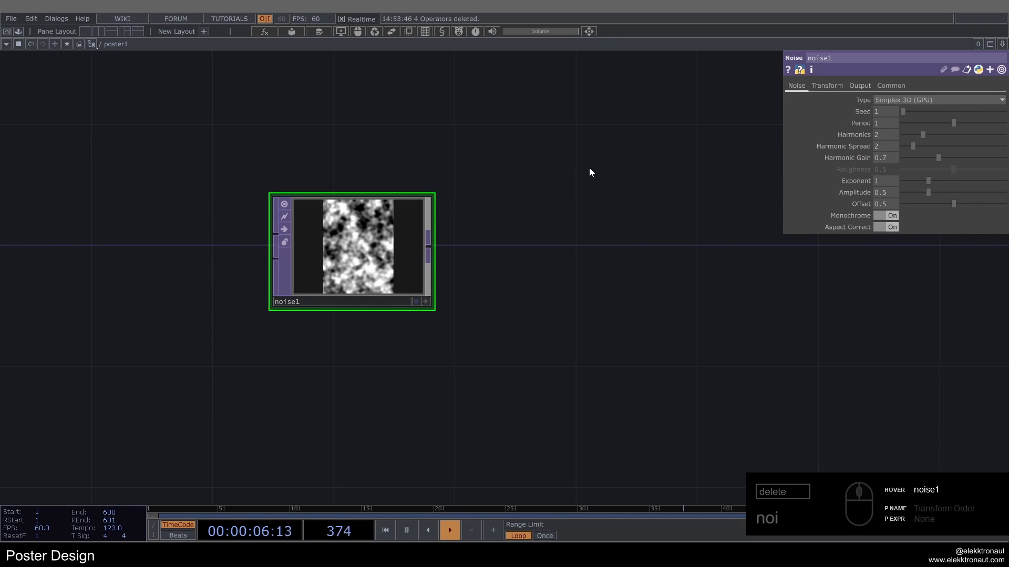
pyautogui.click(883, 121)
pyautogui.write('2')
pyautogui.press('Return')
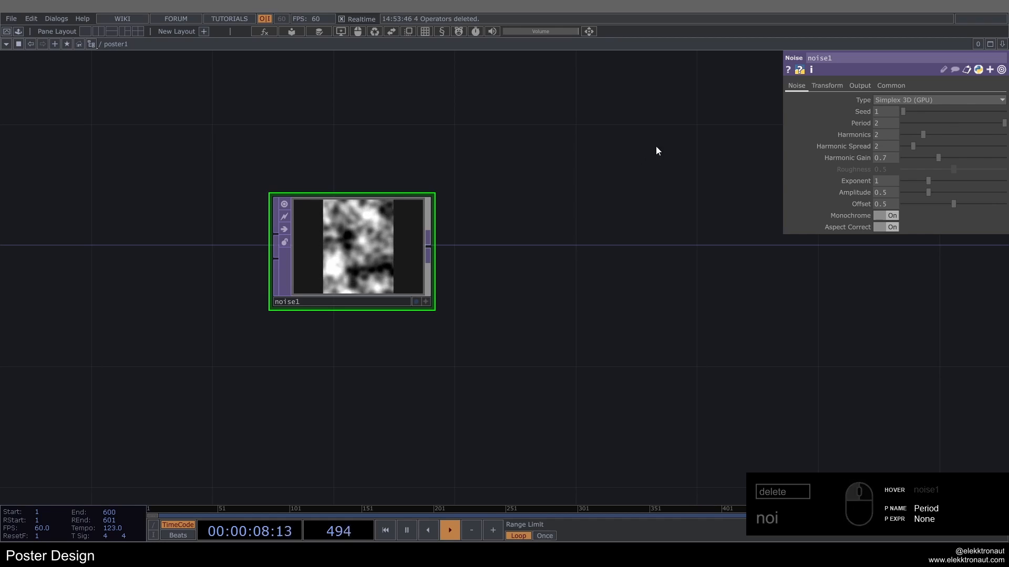
pyautogui.click(891, 143)
pyautogui.write('2.5')
pyautogui.press('Return')
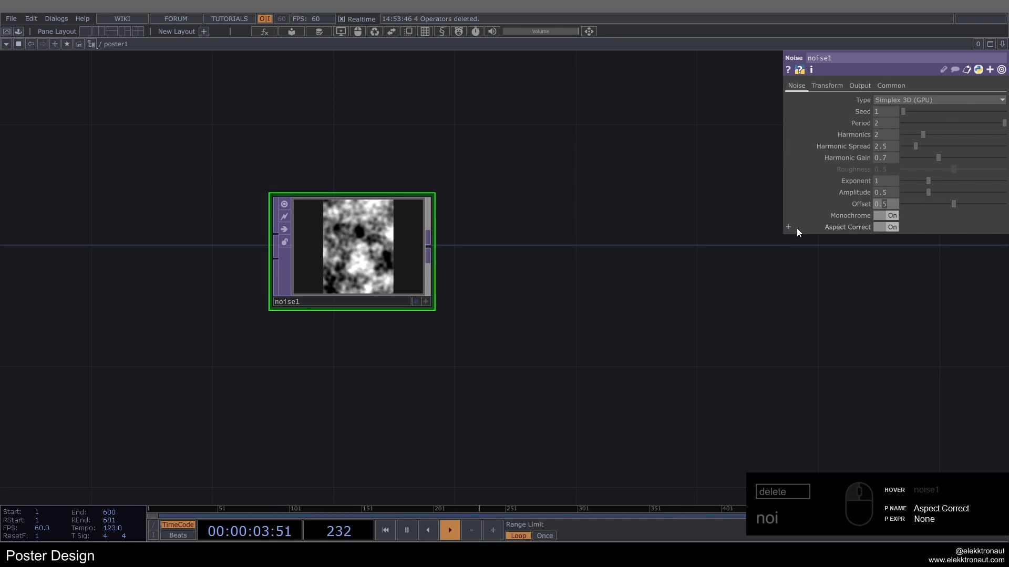
pyautogui.click(905, 157)
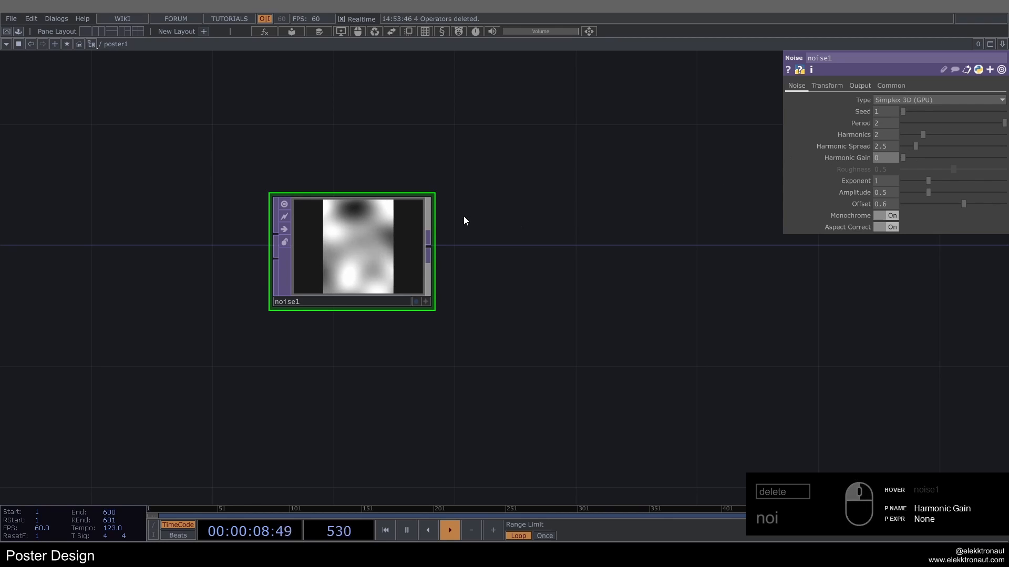
# Step: Add a Lookup TOP fed by the noise output and place it beside noise1
pyautogui.moveTo(396, 261); pyautogui.dragTo(320, 264)
pyautogui.rightClick(338, 245)
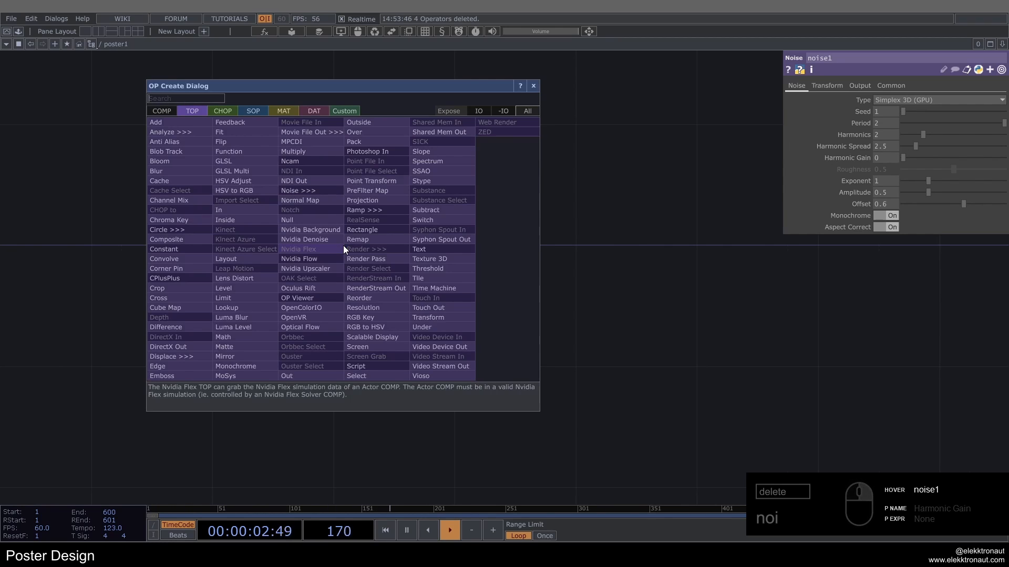
pyautogui.write('lo')
pyautogui.click(295, 286)
pyautogui.click(554, 309)
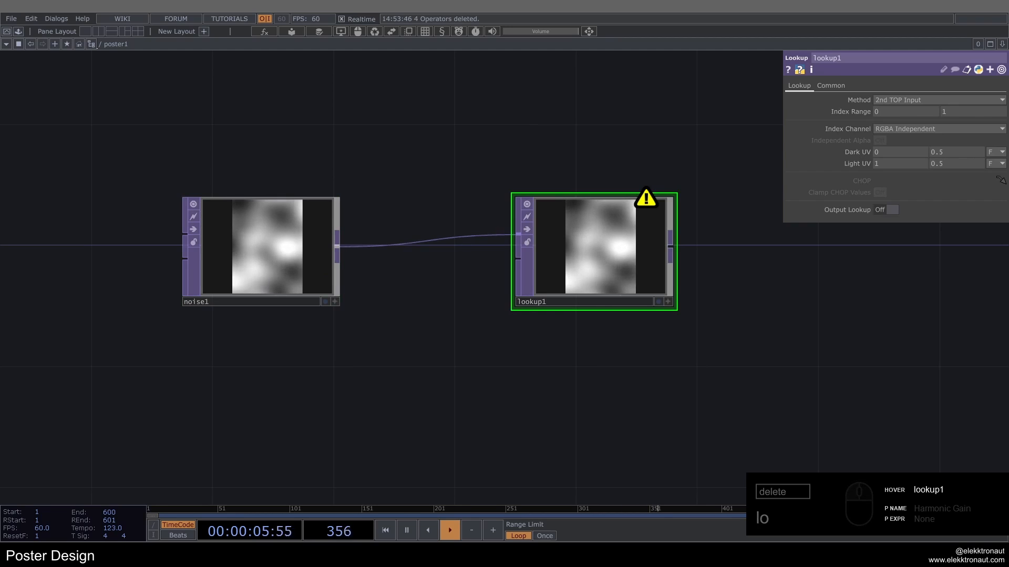
# Step: Paste the quick_color_palette component below noise1 and wire its output into the Lookup TOP's second input
pyautogui.hotkey('ctrl', 'v')
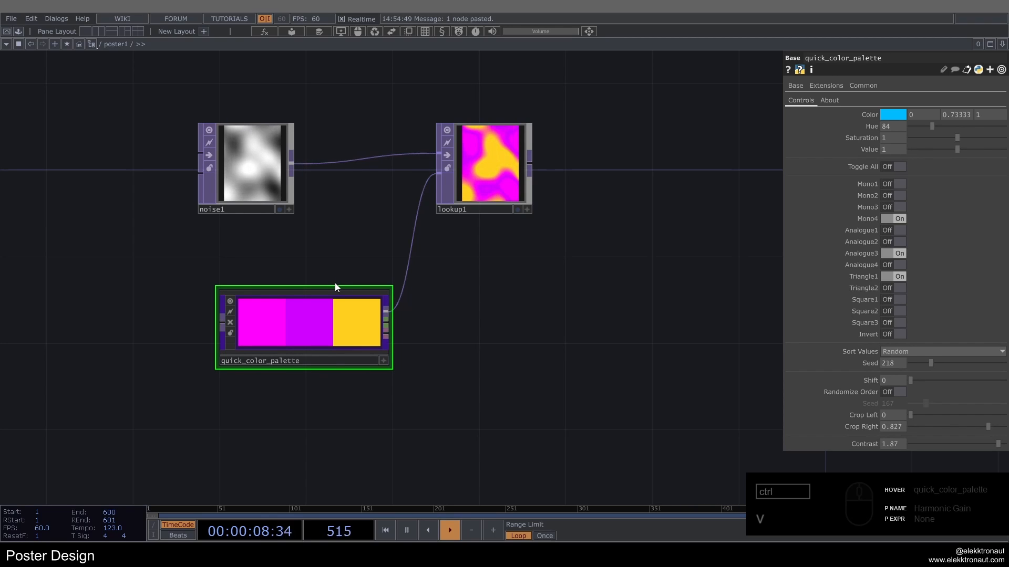
pyautogui.moveTo(333, 319); pyautogui.dragTo(311, 318)
pyautogui.moveTo(390, 243); pyautogui.dragTo(396, 260)
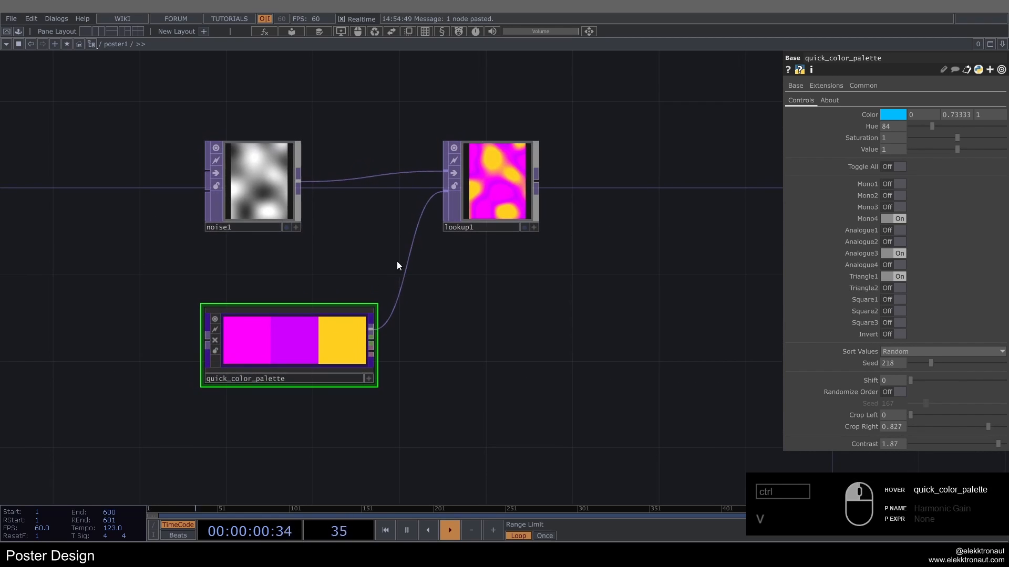
# Step: Try the Mono2 and Analogue1 colors and a different Shift in quick_color_palette, restoring the original settings
pyautogui.click(899, 193)
pyautogui.click(896, 233)
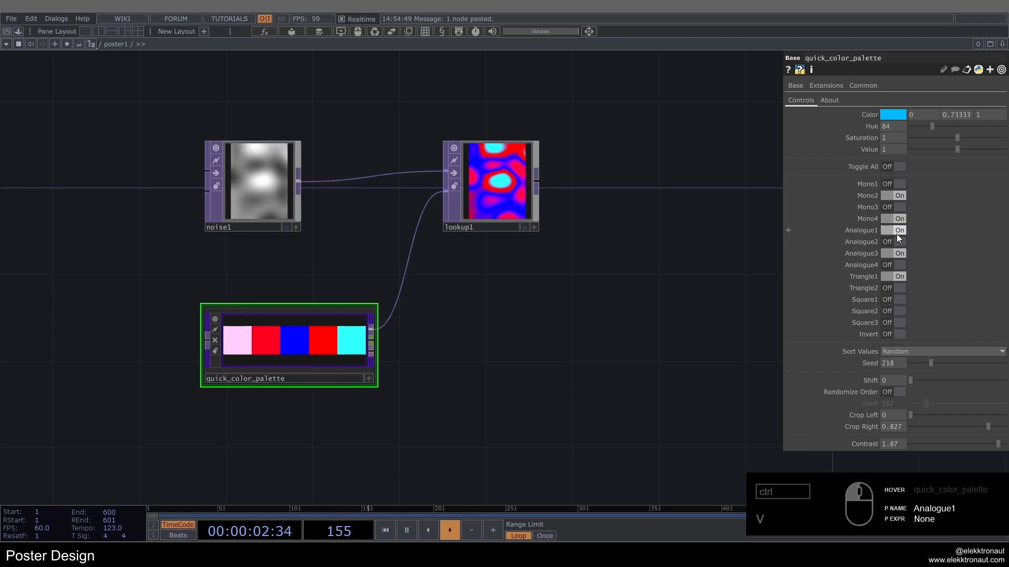
pyautogui.click(896, 232)
pyautogui.click(893, 196)
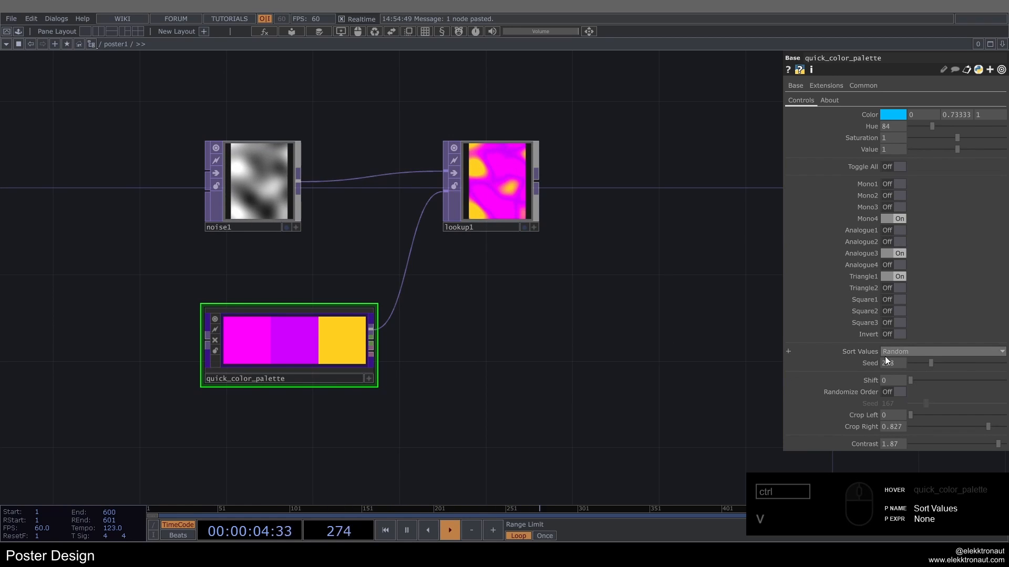
pyautogui.moveTo(910, 379); pyautogui.dragTo(857, 387)
pyautogui.moveTo(522, 321); pyautogui.dragTo(454, 305)
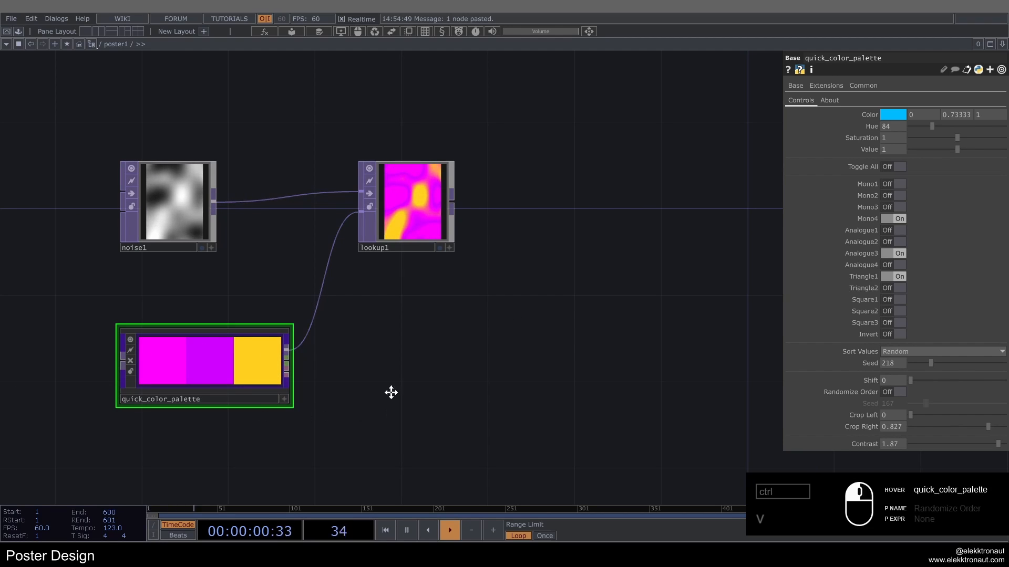
pyautogui.moveTo(391, 393); pyautogui.dragTo(420, 330)
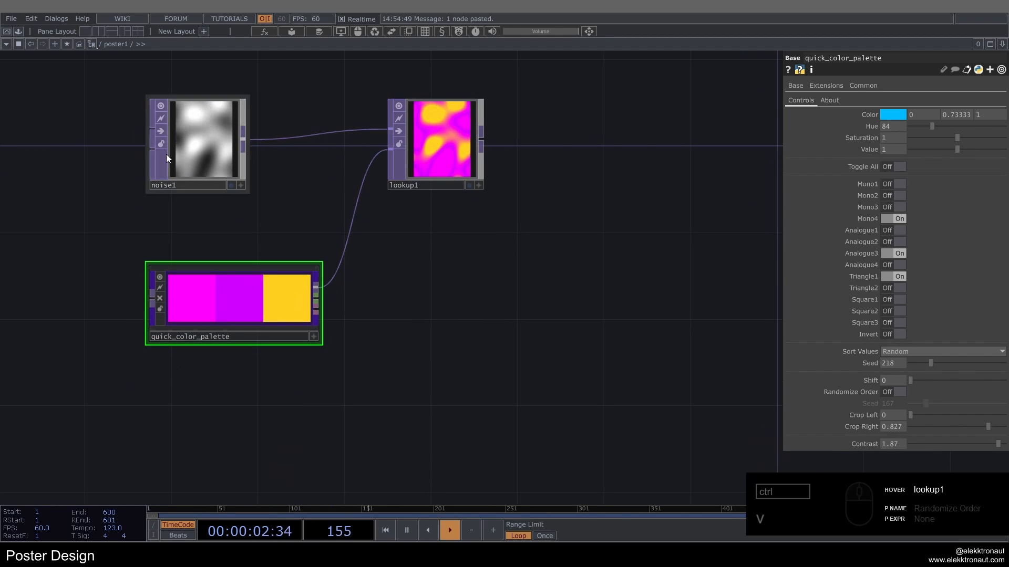
pyautogui.moveTo(438, 257); pyautogui.dragTo(446, 315)
pyautogui.moveTo(303, 287)
pyautogui.mouseDown()
pyautogui.moveTo(131, 259)
pyautogui.moveTo(314, 278)
pyautogui.mouseUp()
pyautogui.scroll(-3, 282, 282)
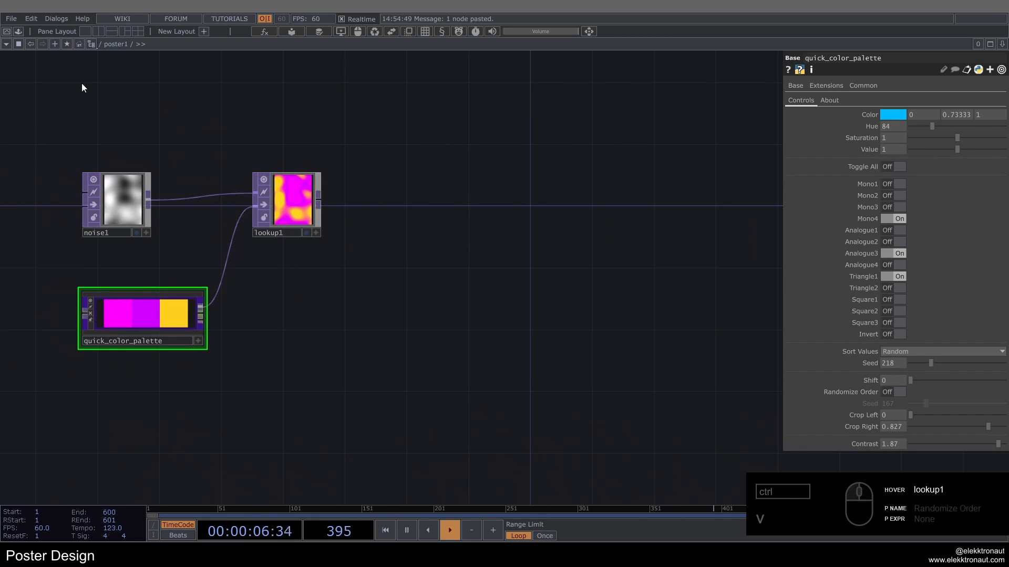
# Step: Add the designer_v2_1 component from the Misc folder of My Components, placing it beyond lookup1
pyautogui.click(19, 31)
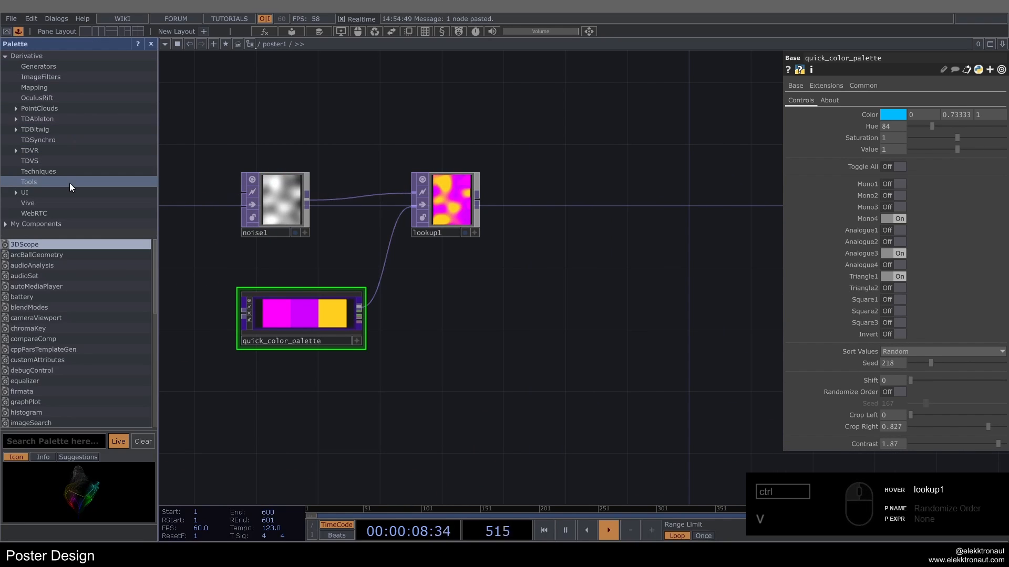
pyautogui.scroll(-3, 73, 220)
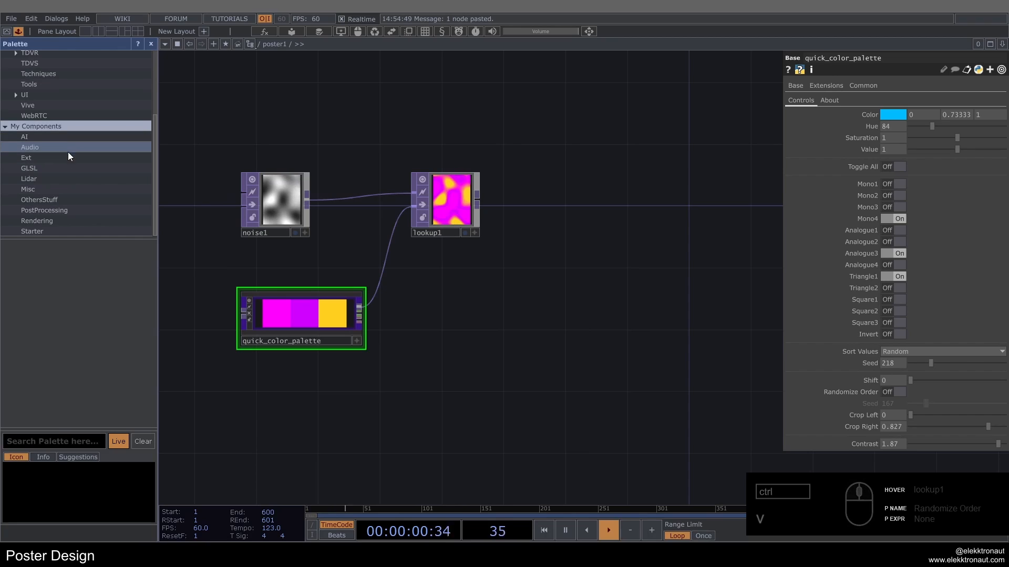
pyautogui.click(53, 190)
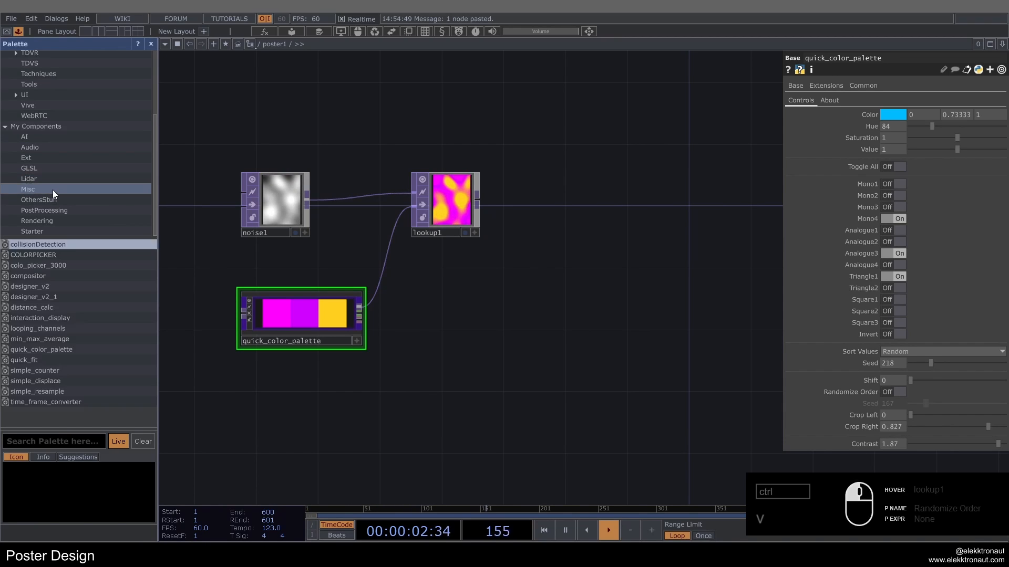
pyautogui.moveTo(34, 296); pyautogui.dragTo(569, 288)
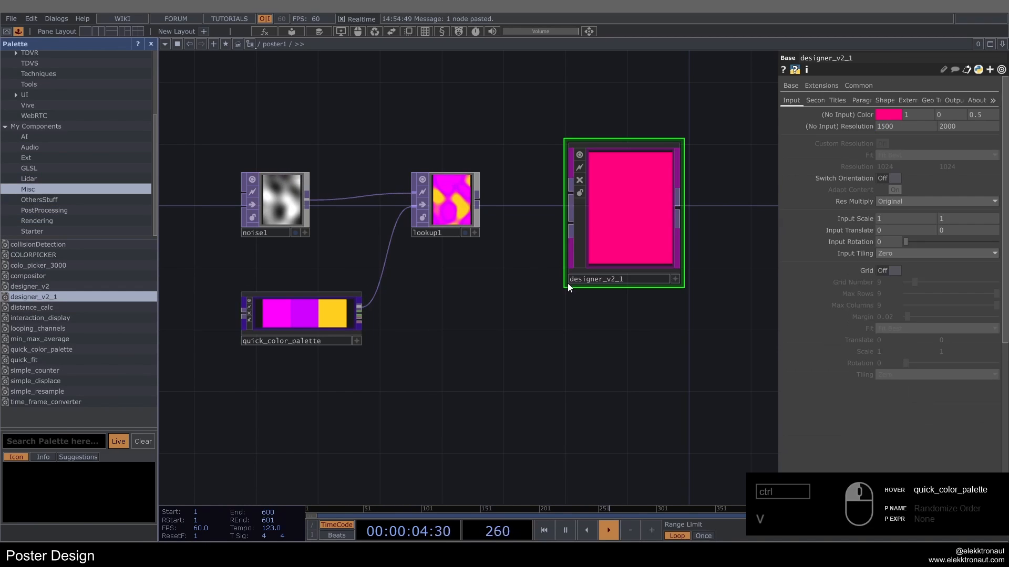
pyautogui.click(151, 47)
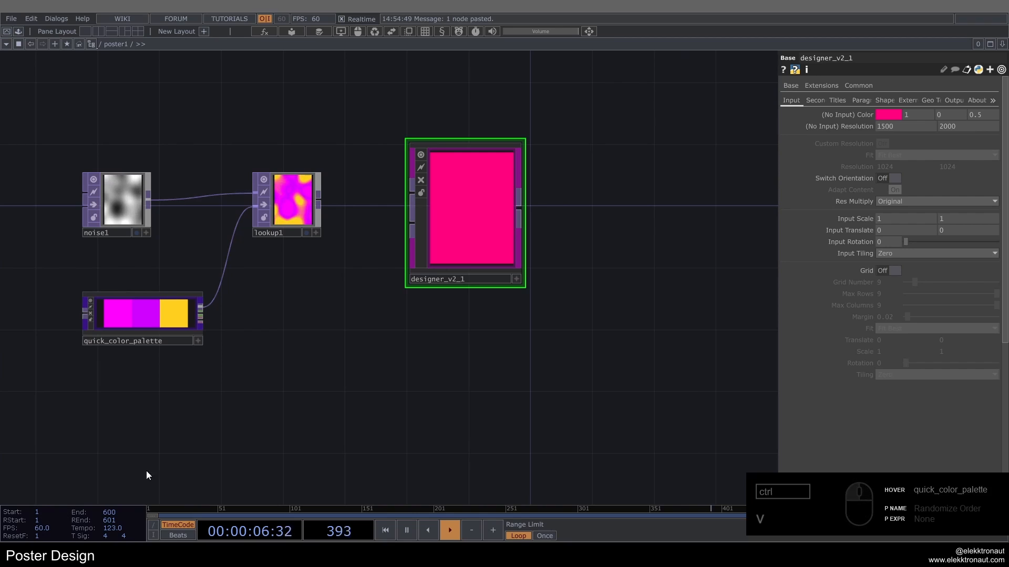
pyautogui.click(22, 32)
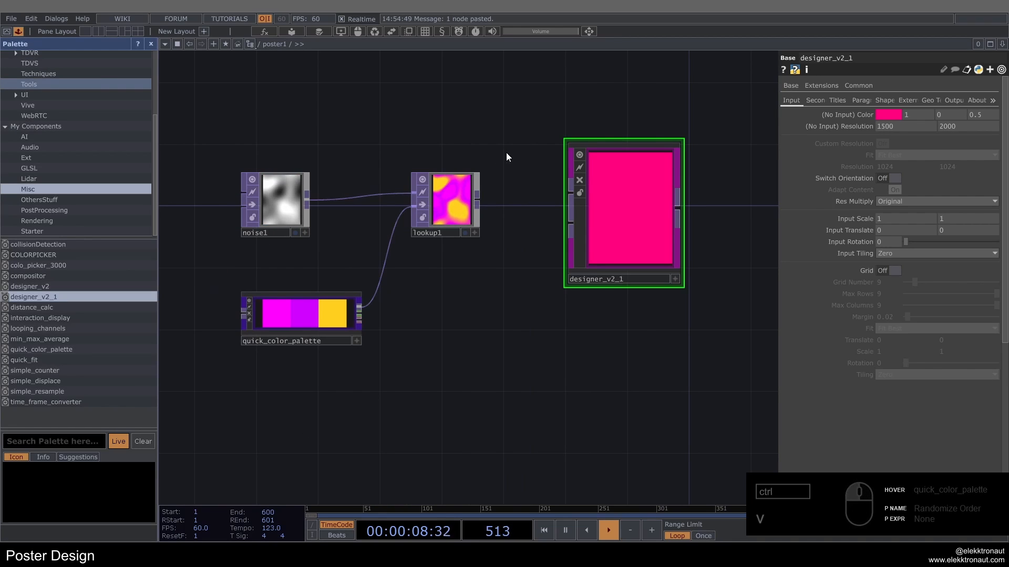
pyautogui.moveTo(465, 220); pyautogui.dragTo(455, 225)
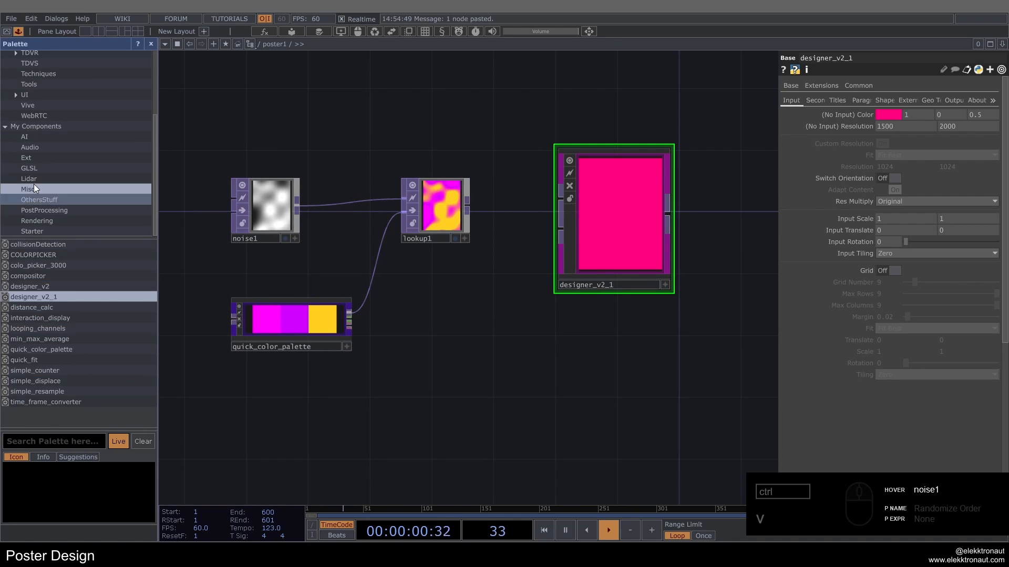
pyautogui.click(153, 42)
# Step: Wire the lookup1 output into the first input of designer_v2_1
pyautogui.scroll(3, 315, 182)
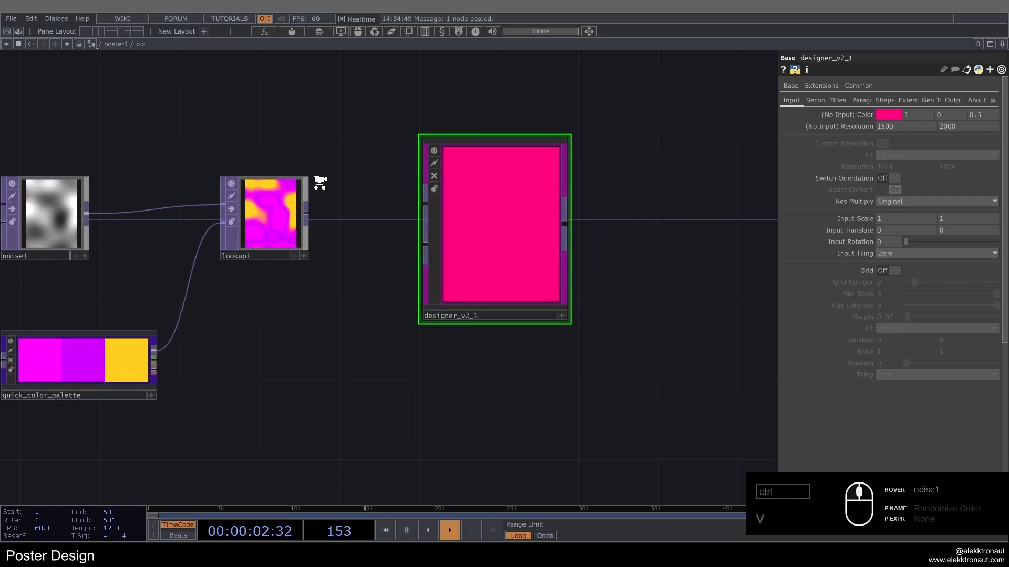
pyautogui.moveTo(309, 219); pyautogui.dragTo(524, 229)
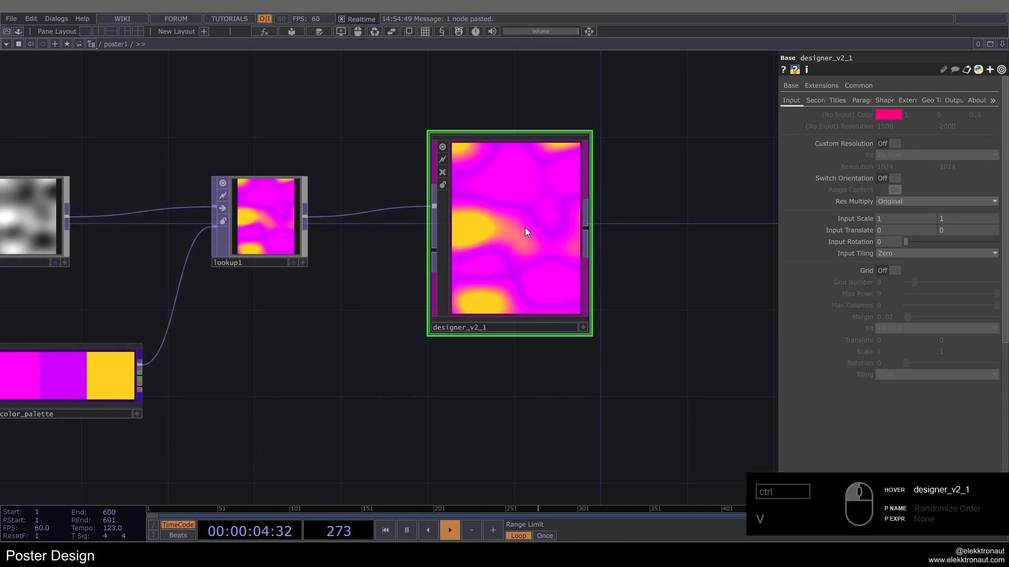
pyautogui.scroll(2, 544, 216)
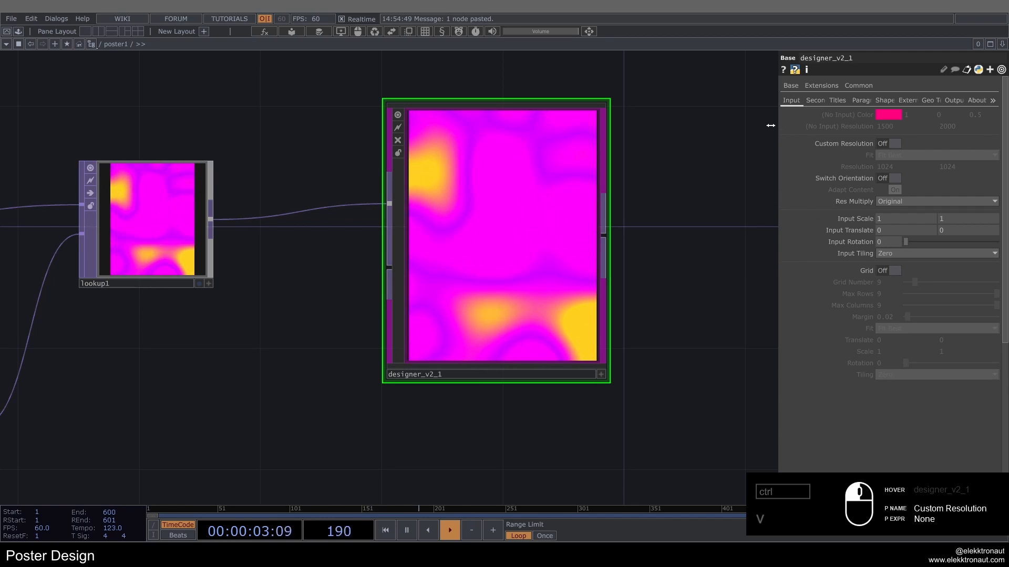
# Step: Widen the parameter window so the page names of designer_v2_1 are readable
pyautogui.moveTo(785, 132); pyautogui.dragTo(725, 142)
pyautogui.scroll(-2, 662, 156)
pyautogui.moveTo(661, 156); pyautogui.dragTo(615, 178)
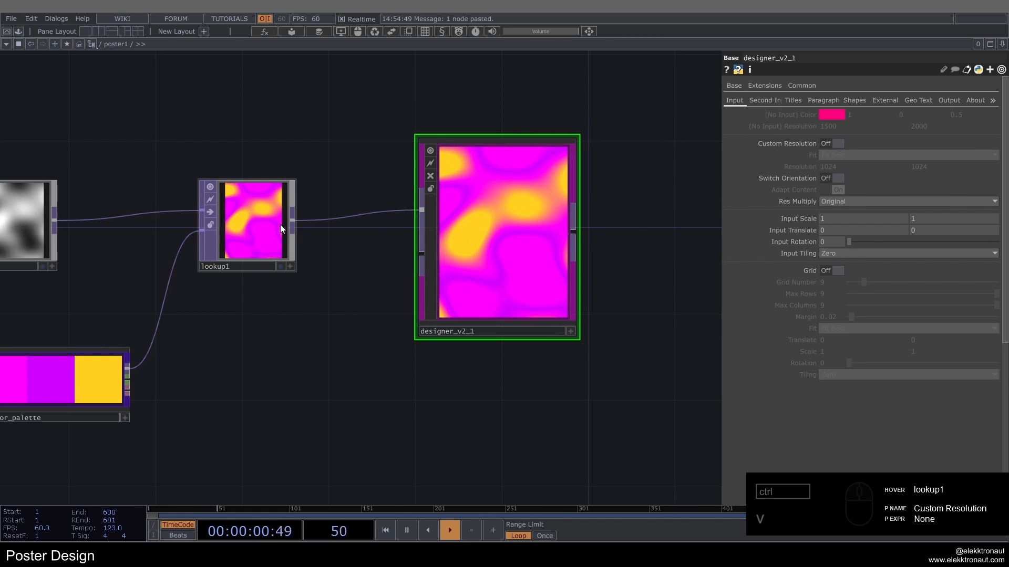
# Step: Inspect the operator information of lookup1 to check the resolution passed to designer_v2_1
pyautogui.moveTo(280, 225); pyautogui.dragTo(333, 245, button='middle')
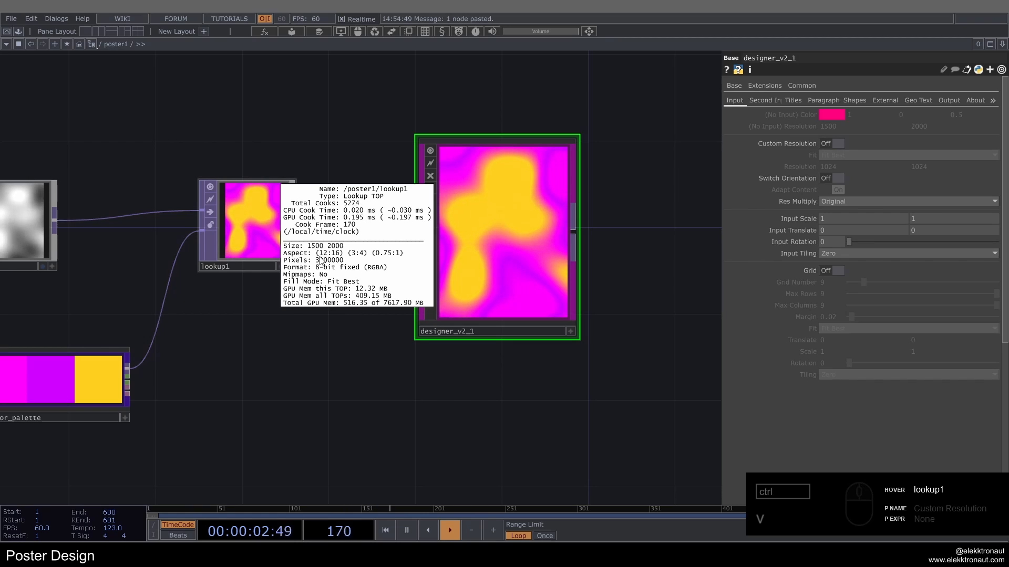
pyautogui.click(351, 135)
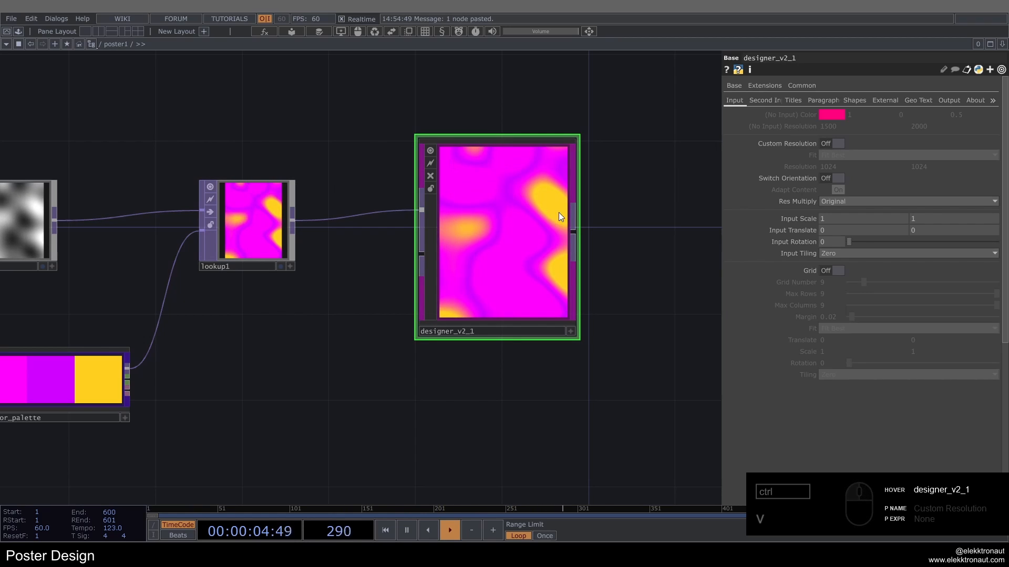
pyautogui.moveTo(619, 208); pyautogui.dragTo(594, 211)
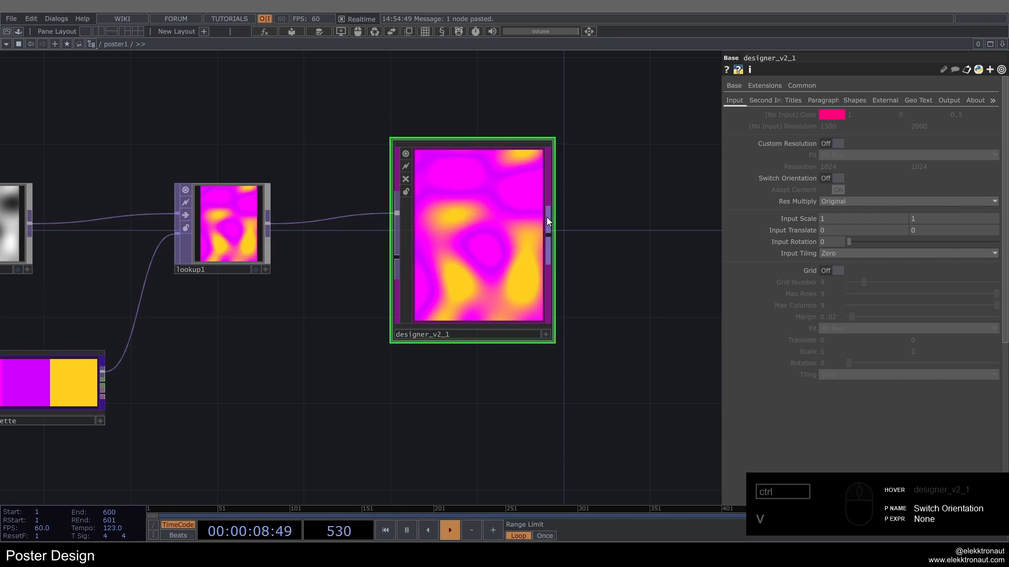
# Step: Try the Grid option of designer_v2_1 with Grid Number 12 and different Max Rows and Max Columns, turning it off again
pyautogui.scroll(2, 624, 189)
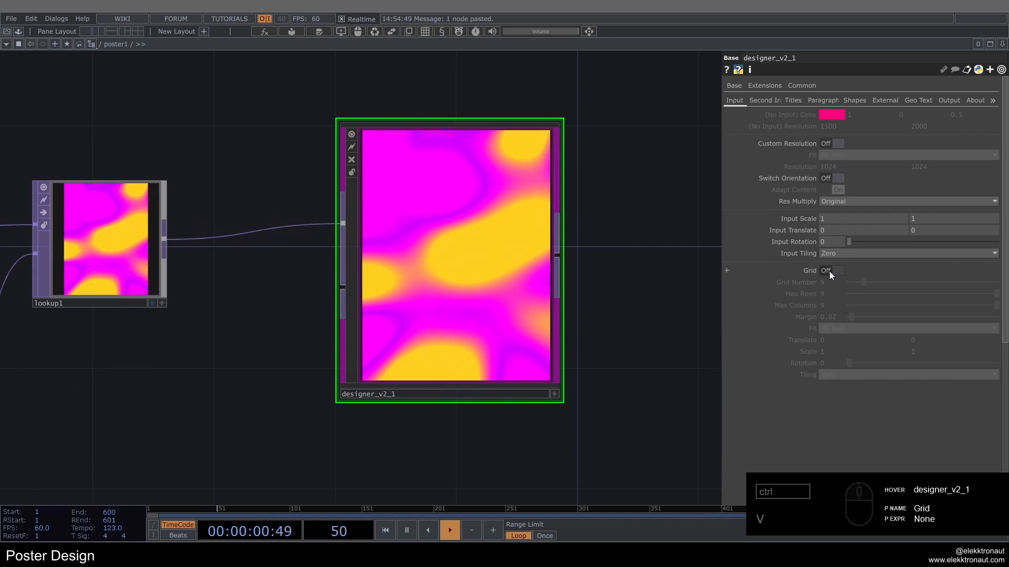
pyautogui.click(829, 271)
pyautogui.moveTo(642, 240); pyautogui.dragTo(670, 253)
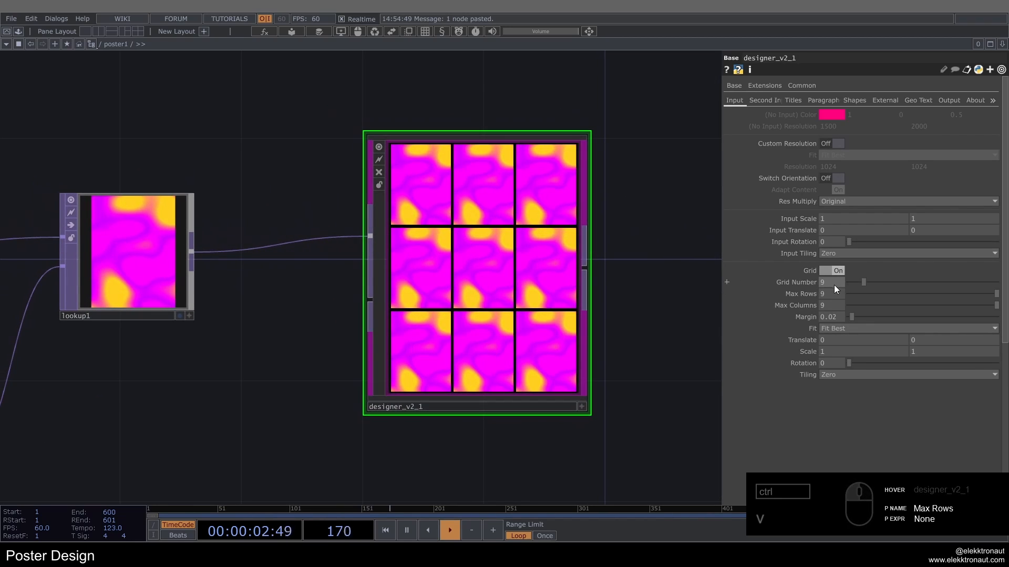
pyautogui.moveTo(866, 279); pyautogui.dragTo(952, 301)
pyautogui.click(864, 294)
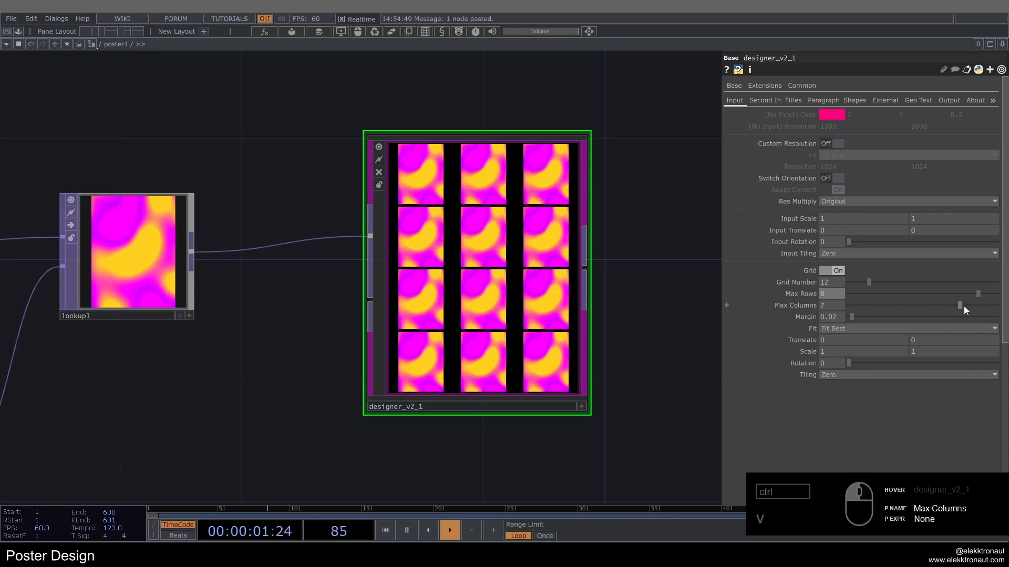
pyautogui.moveTo(964, 305); pyautogui.dragTo(996, 305)
pyautogui.moveTo(960, 294); pyautogui.dragTo(972, 292)
pyautogui.click(838, 270)
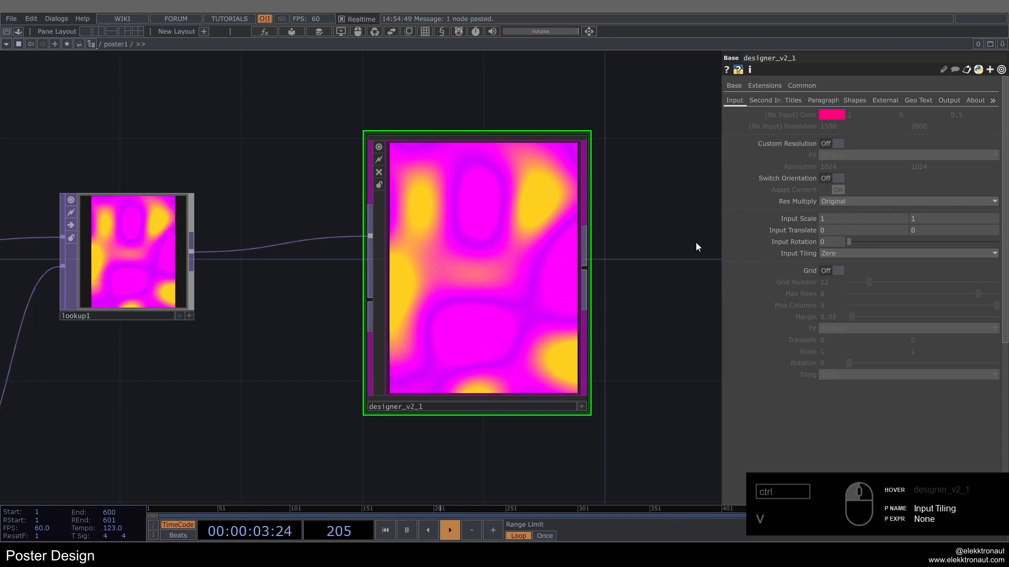
# Step: Enable Title 1 in designer_v2_1 and set its text to "light & fire"
pyautogui.click(793, 100)
pyautogui.click(830, 115)
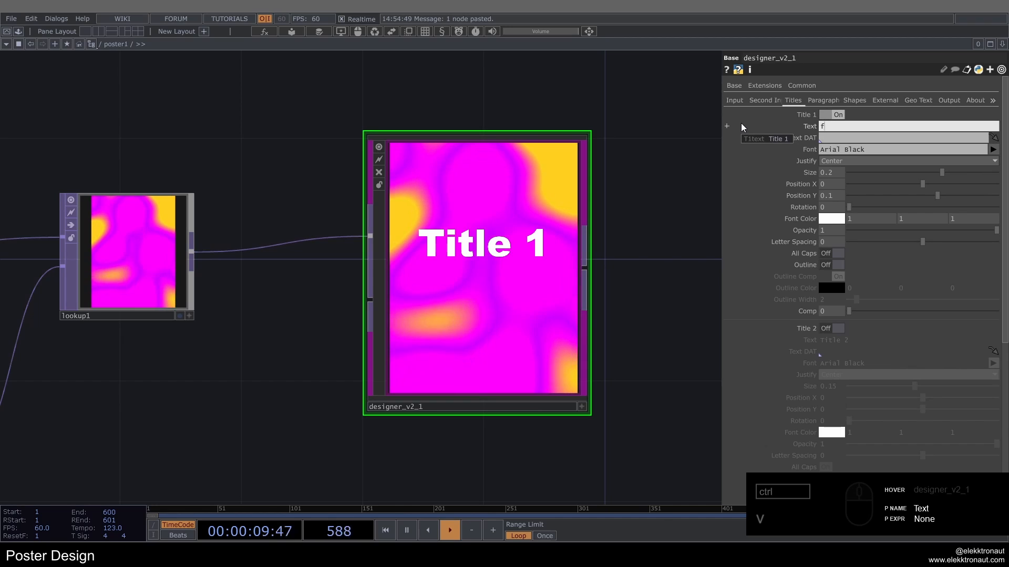
pyautogui.write('light & fire')
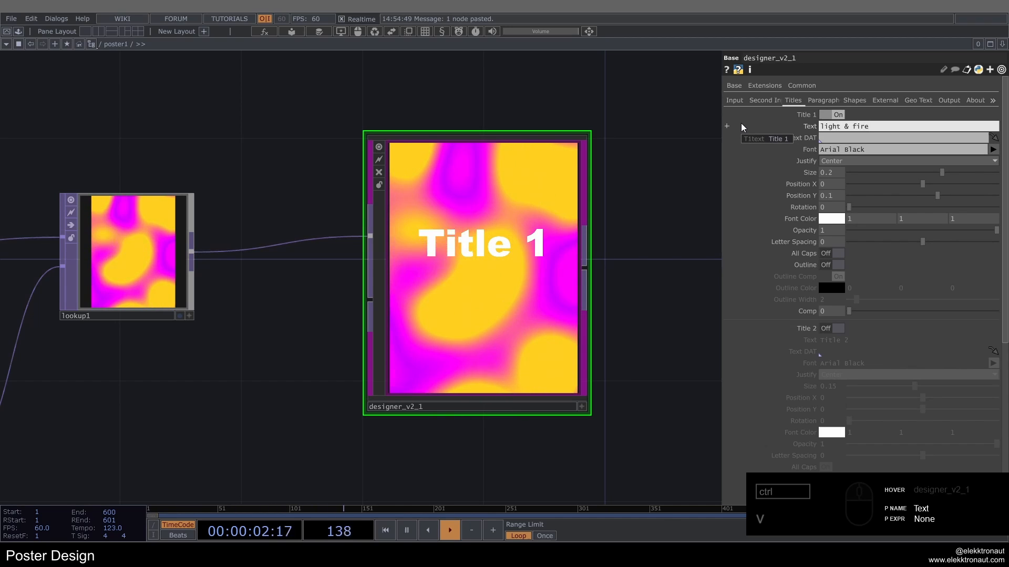
pyautogui.press('Return')
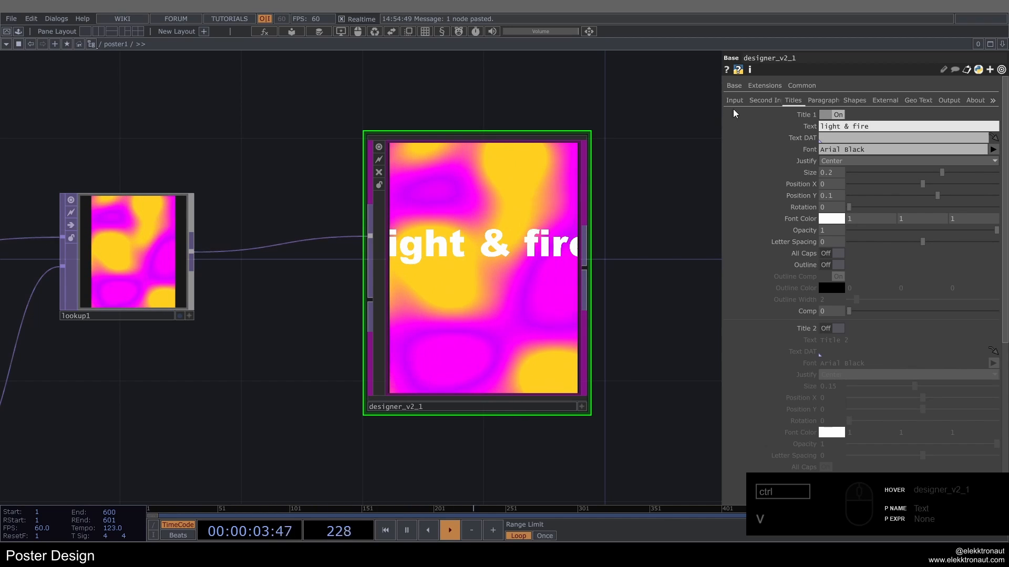
# Step: Style Title 1 in Cascadia Mono SemiBold at size 0.0885, rotated -90, with Position X -0.419 and Position Y -0.223
pyautogui.click(993, 149)
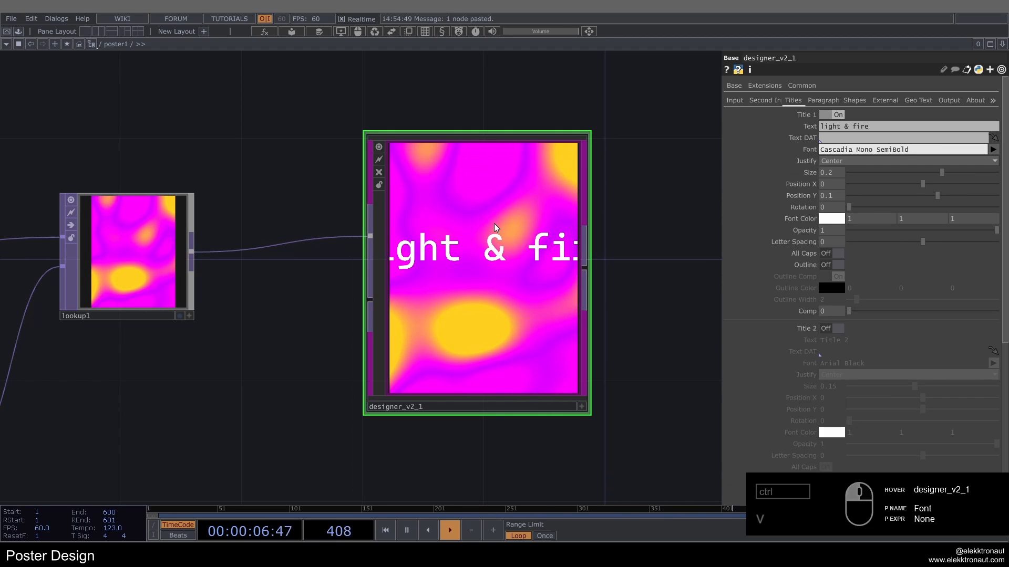
pyautogui.click(494, 224)
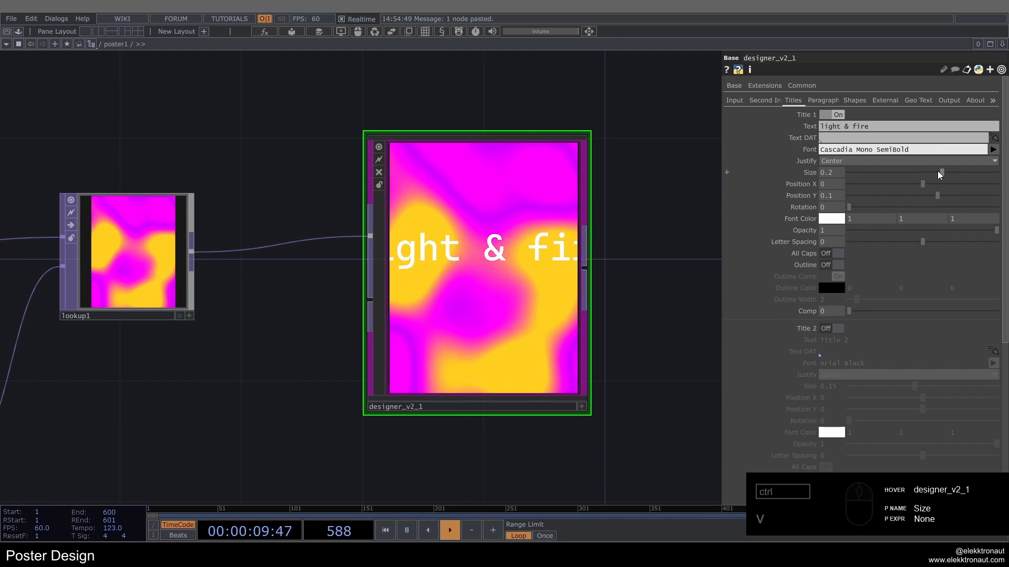
pyautogui.moveTo(942, 173); pyautogui.dragTo(881, 172)
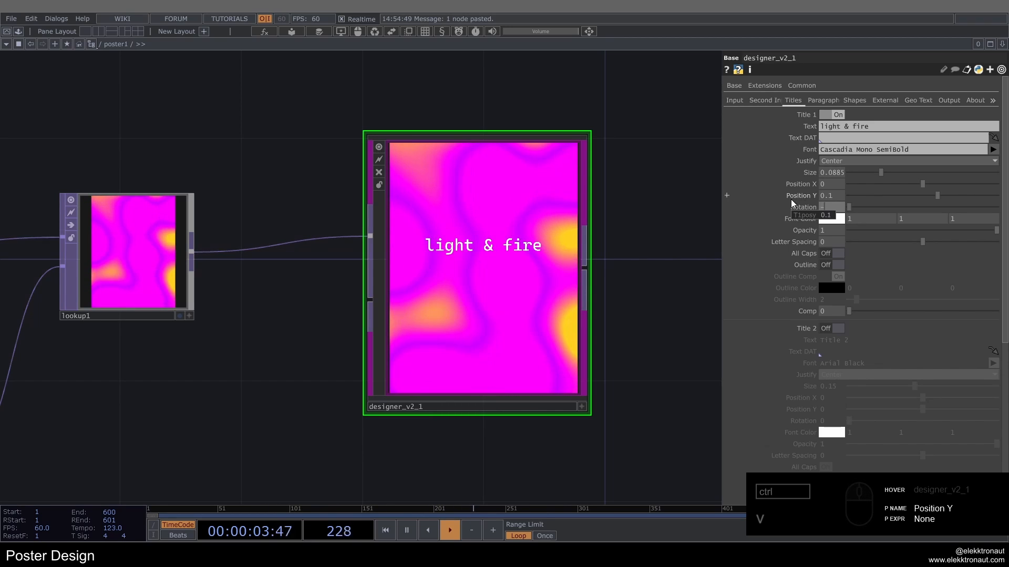
pyautogui.press('Return')
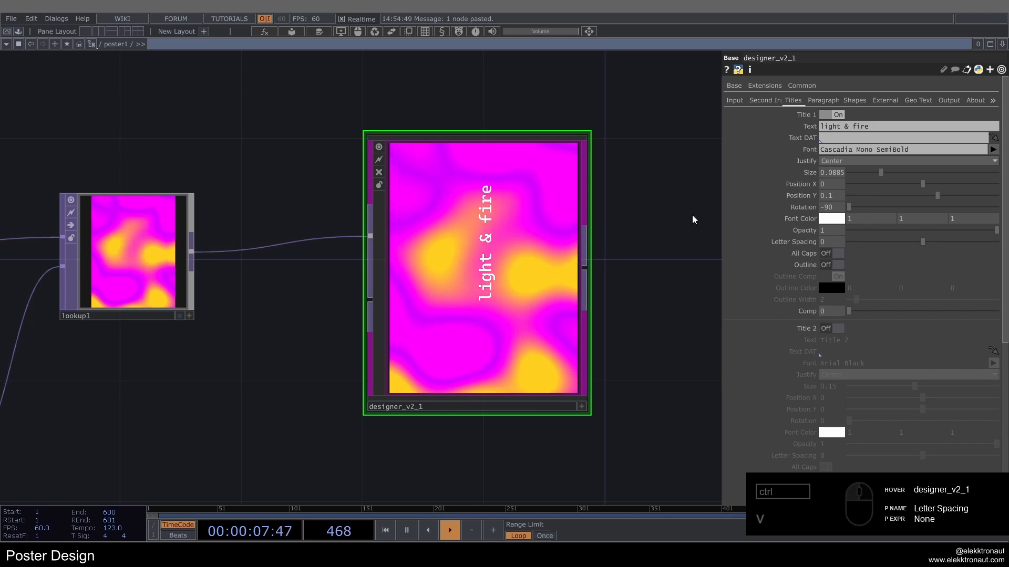
pyautogui.moveTo(928, 189); pyautogui.dragTo(892, 210)
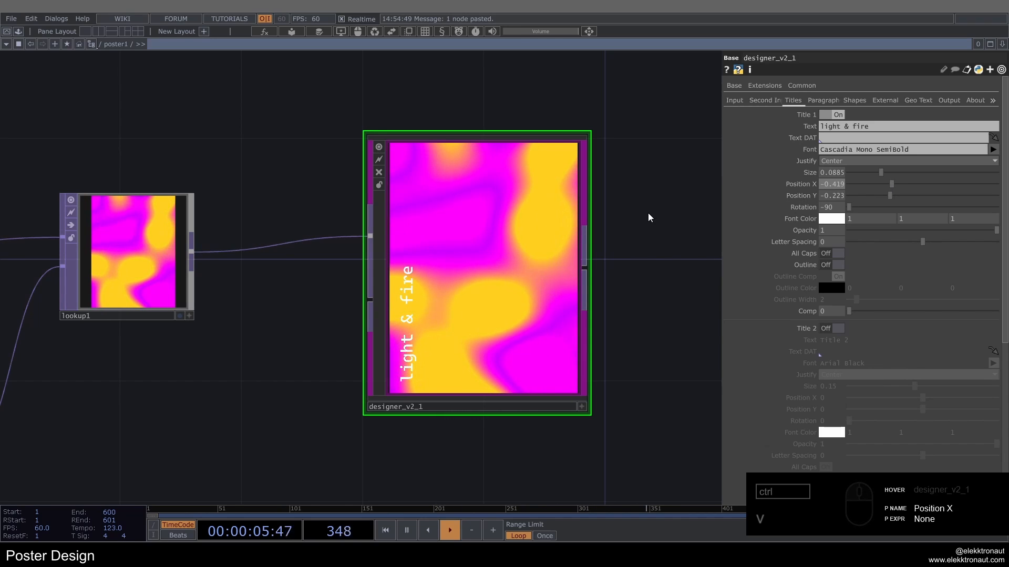
# Step: Enable Title 2 with the text "February 24 - March 12" and turn off its outline
pyautogui.scroll(-3, 830, 247)
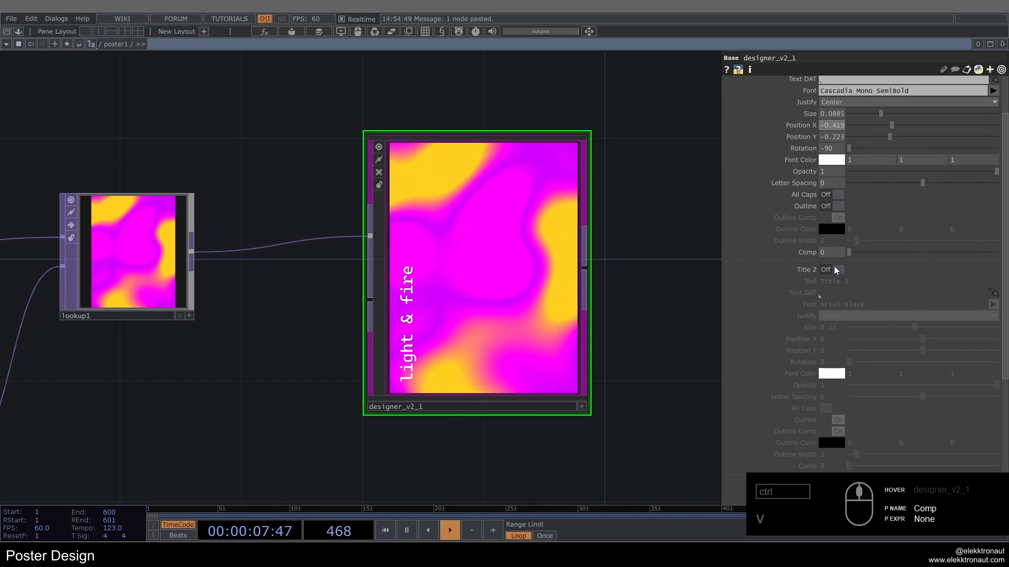
pyautogui.click(837, 270)
pyautogui.scroll(-2, 840, 258)
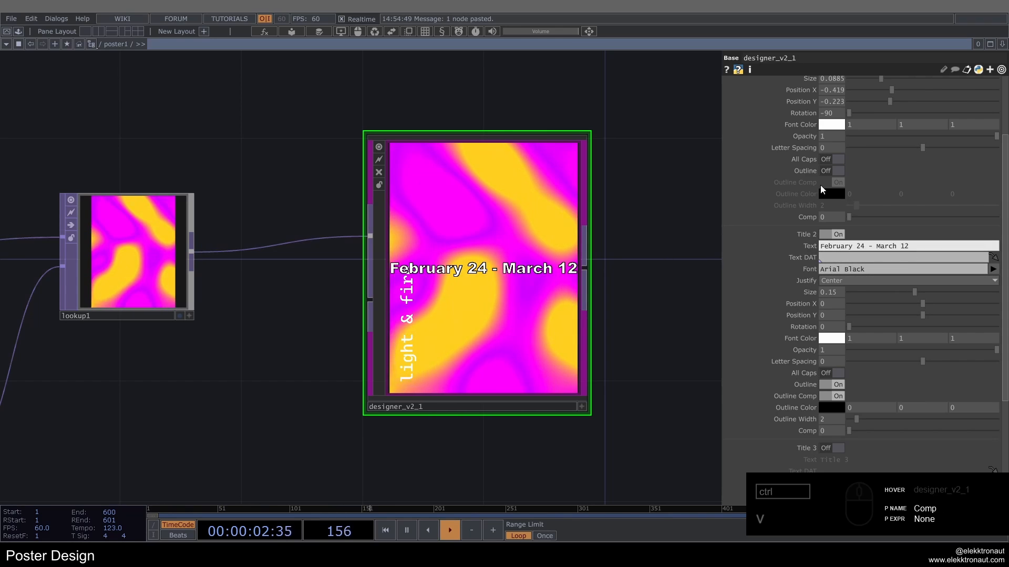
pyautogui.click(831, 386)
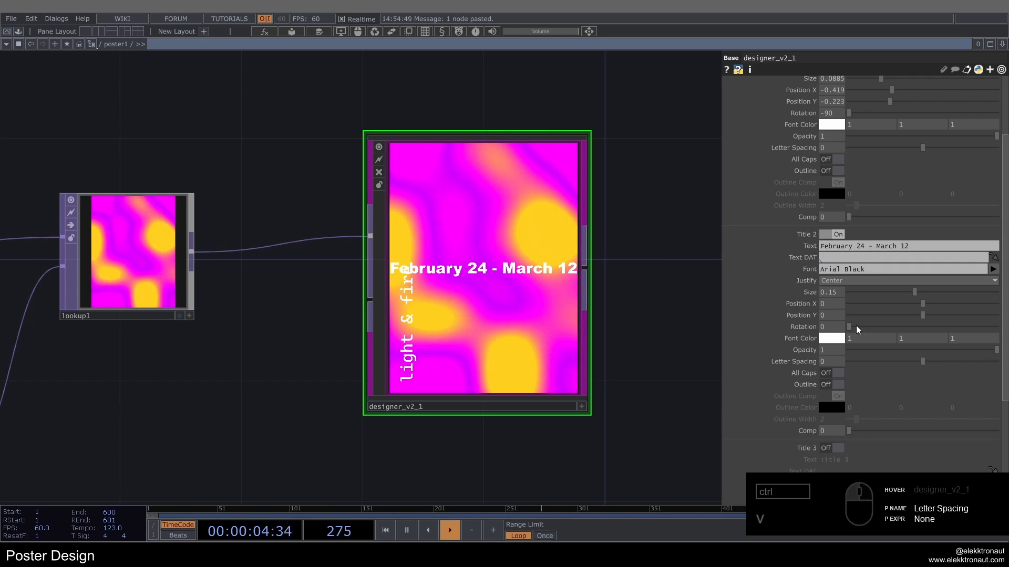
# Step: Style Title 2 in Cascadia Mono SemiBold at size 0.0434, rotated 90, with Position X 0.435 and Position Y 0.238
pyautogui.click(993, 271)
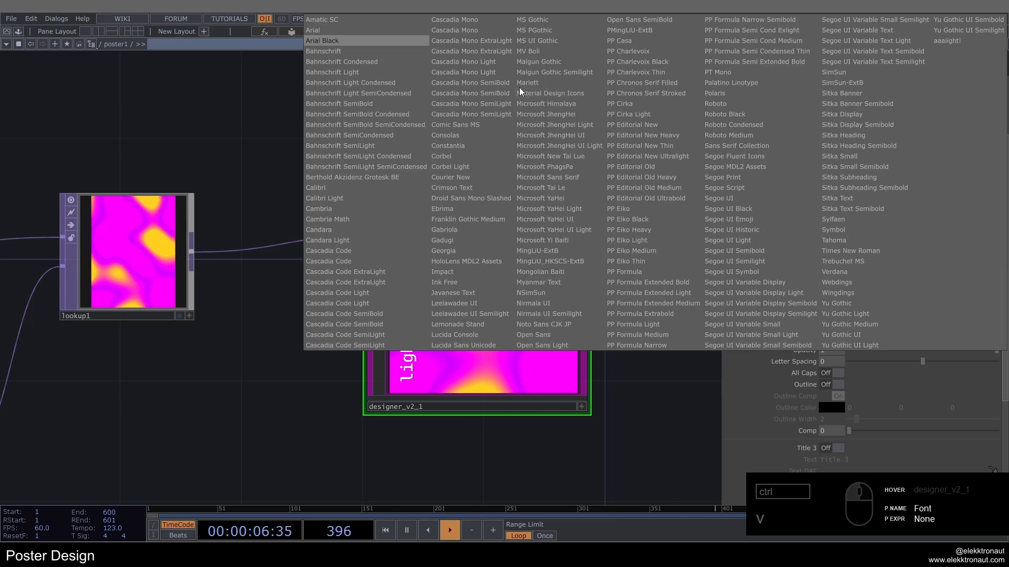
pyautogui.click(497, 83)
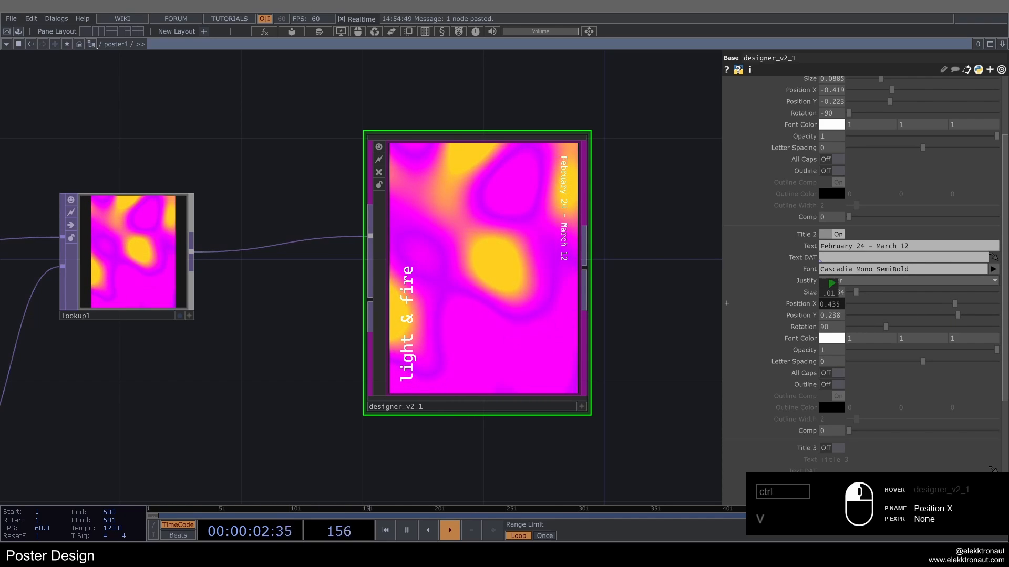
pyautogui.moveTo(830, 293); pyautogui.dragTo(832, 293)
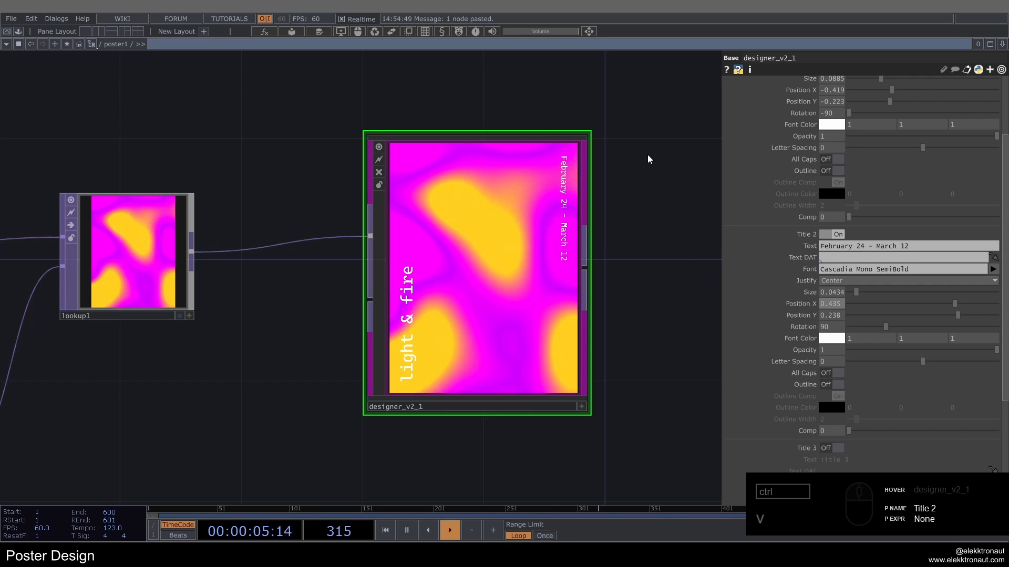
# Step: Enable Paragraph 1 in designer_v2_1 to add its body text to the poster
pyautogui.scroll(4, 764, 181)
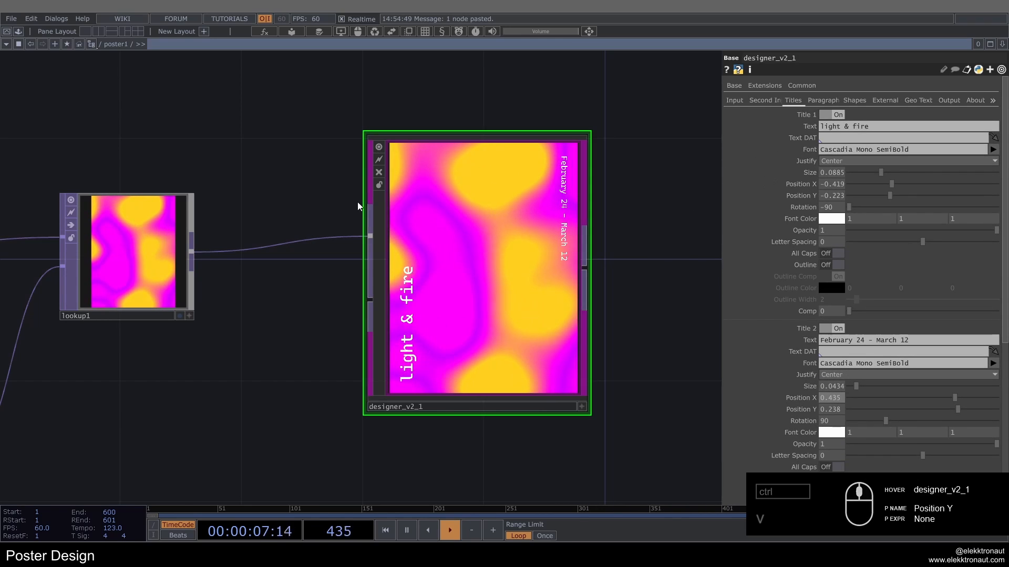
pyautogui.click(818, 100)
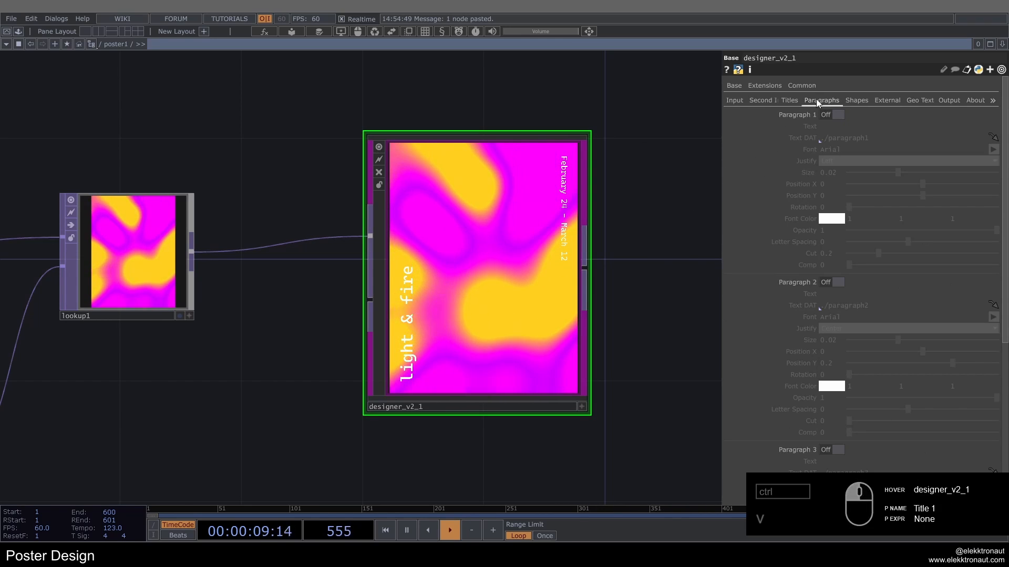
pyautogui.click(833, 115)
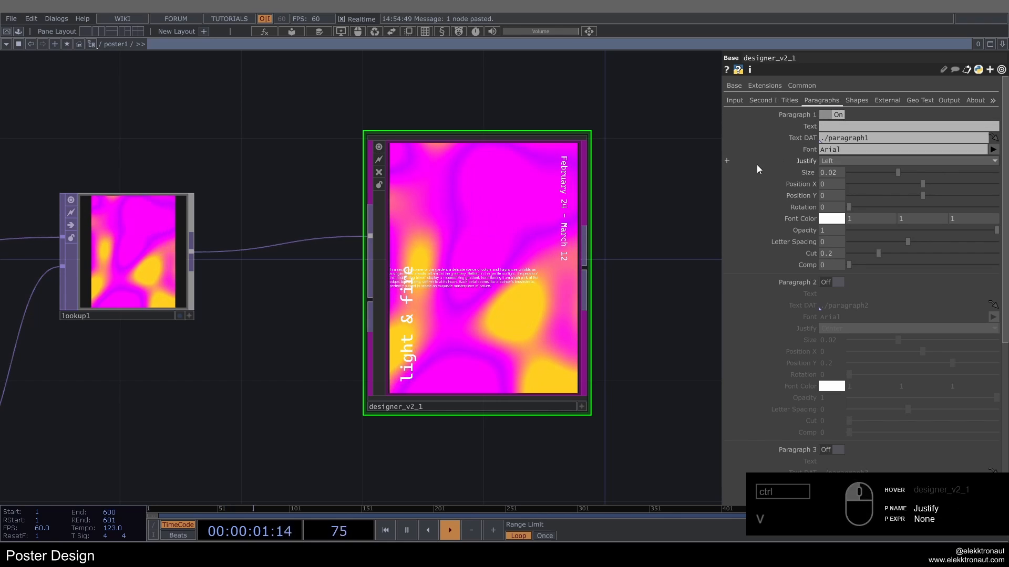
pyautogui.scroll(3, 308, 293)
pyautogui.moveTo(279, 302); pyautogui.dragTo(268, 300)
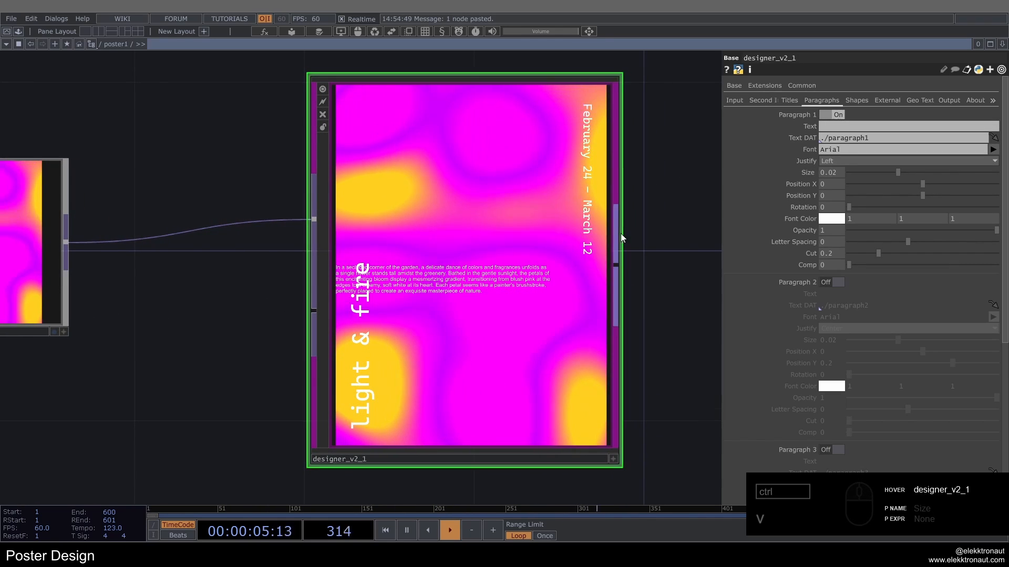
# Step: Look inside designer_v2_1 at the text DATs that feed its three paragraphs and return to the poster1 network
pyautogui.scroll(-3, 620, 233)
pyautogui.scroll(6, 568, 256)
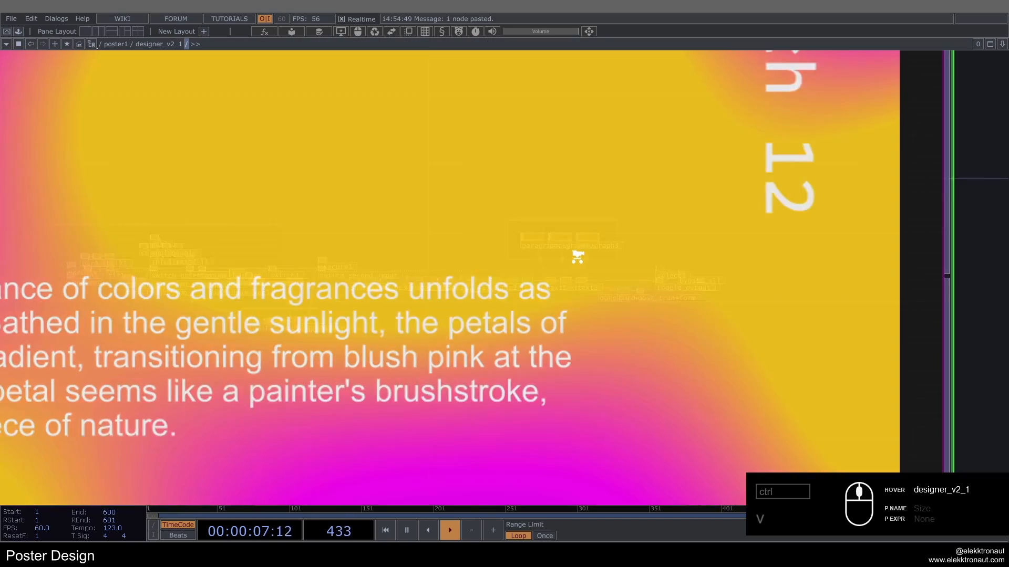
pyautogui.scroll(-5, 515, 242)
pyautogui.moveTo(640, 220); pyautogui.dragTo(602, 251)
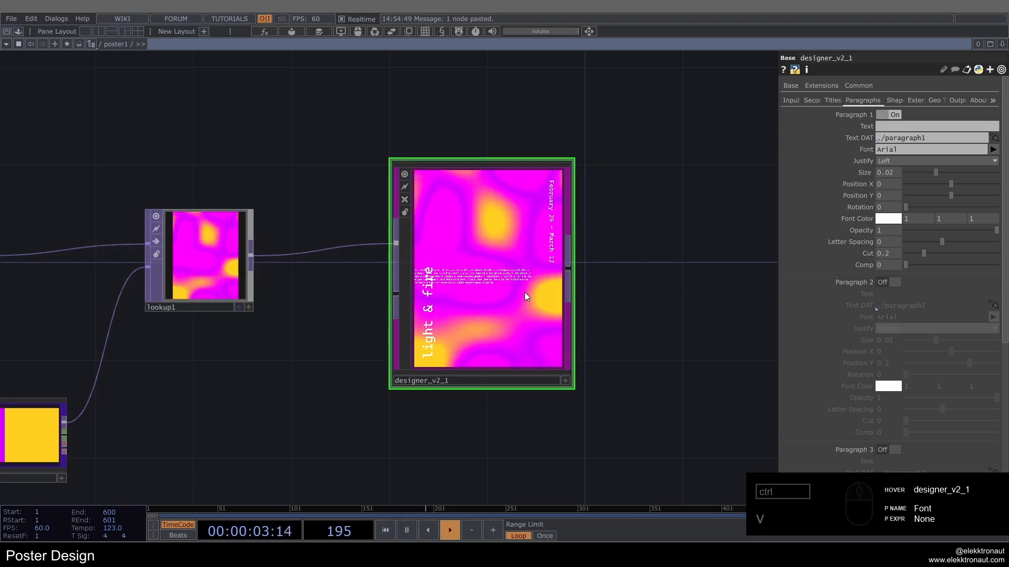
pyautogui.scroll(6, 524, 293)
pyautogui.moveTo(569, 258); pyautogui.dragTo(145, 190, button='middle')
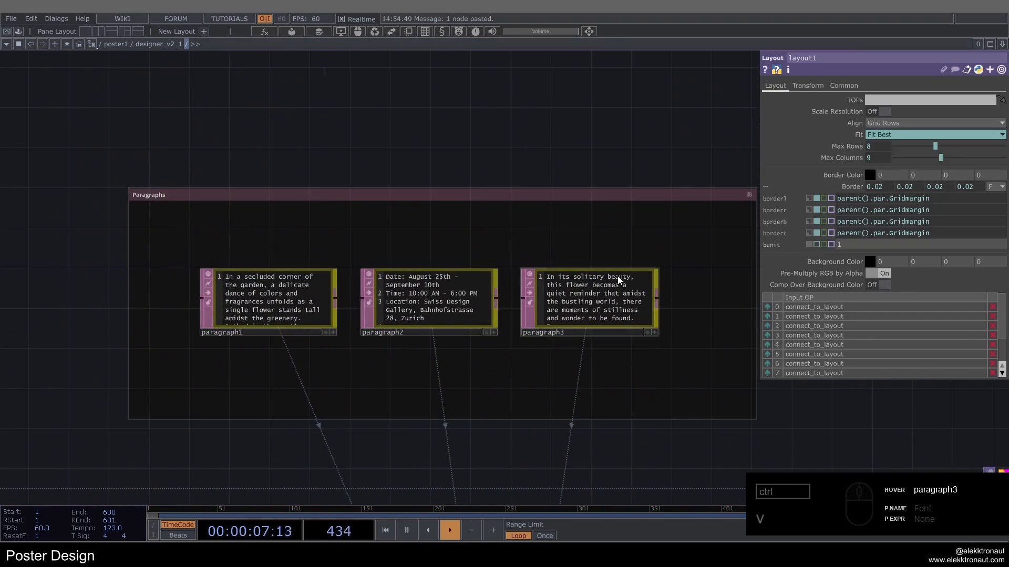
pyautogui.scroll(-8, 479, 301)
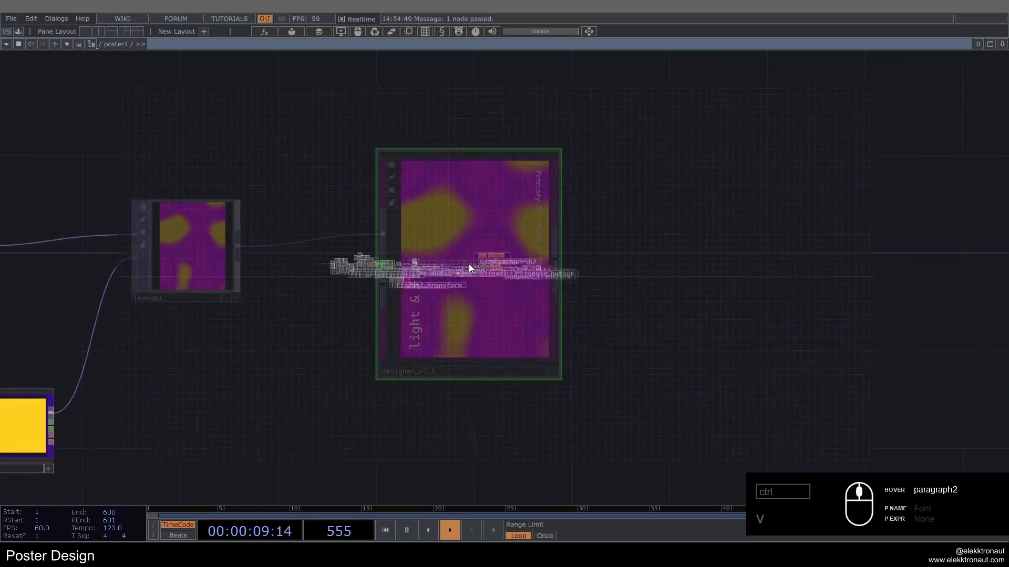
# Step: Examine the Paragraph 1 text on the poster up close and its source text DATs inside designer_v2_1
pyautogui.scroll(-5, 836, 272)
pyautogui.scroll(5, 856, 271)
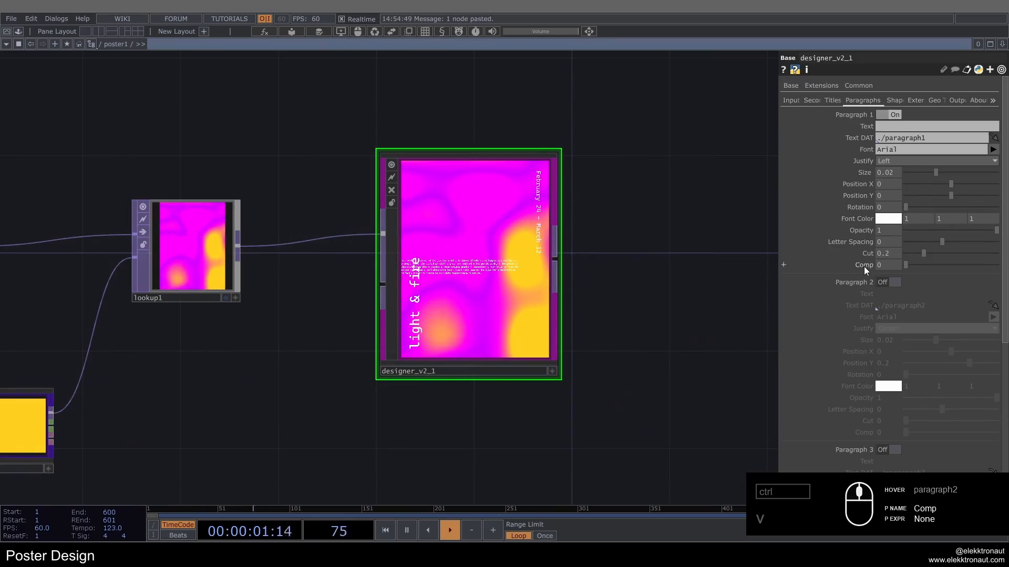
pyautogui.scroll(10, 450, 262)
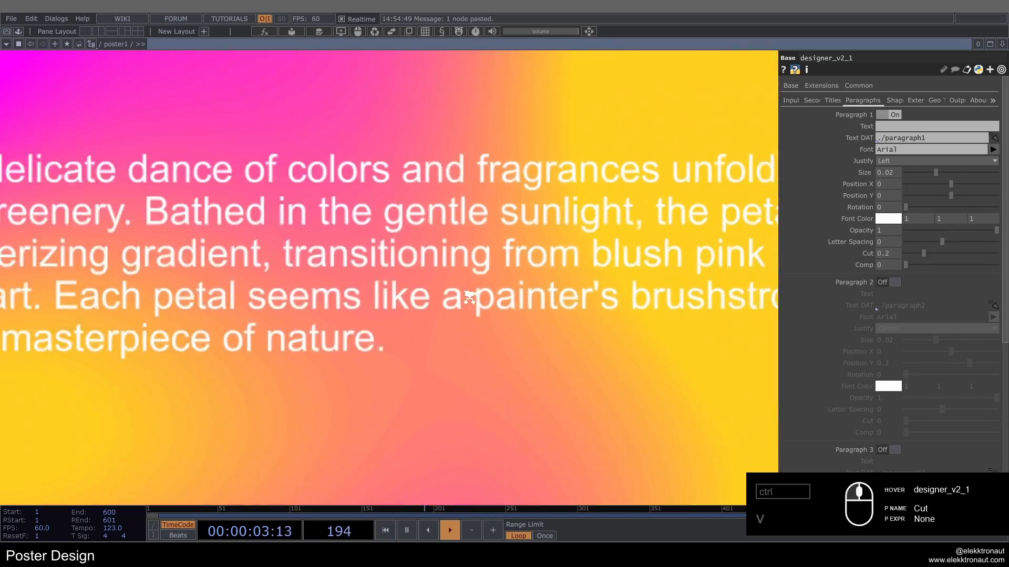
pyautogui.scroll(10, 462, 247)
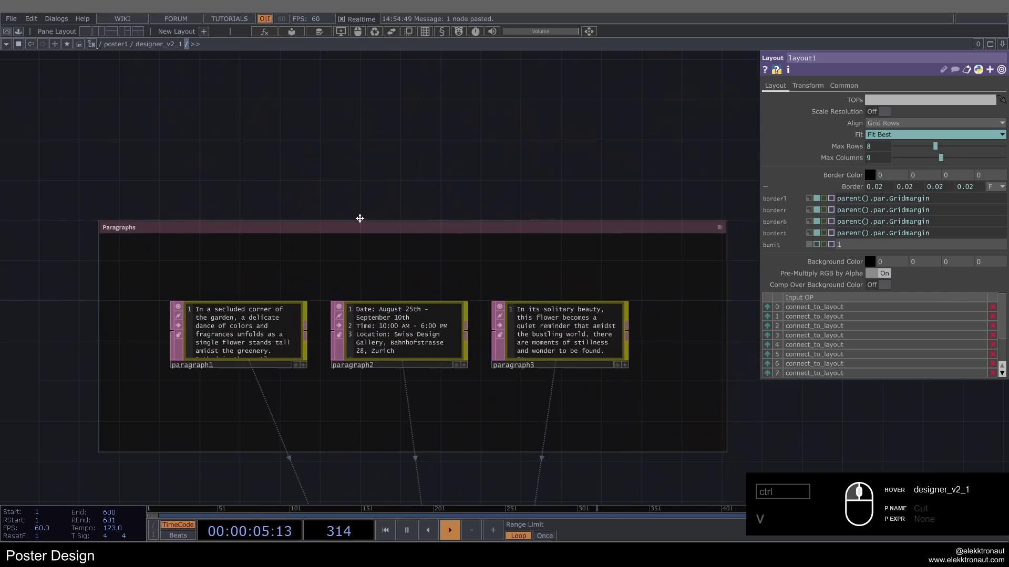
pyautogui.moveTo(404, 177); pyautogui.dragTo(379, 168)
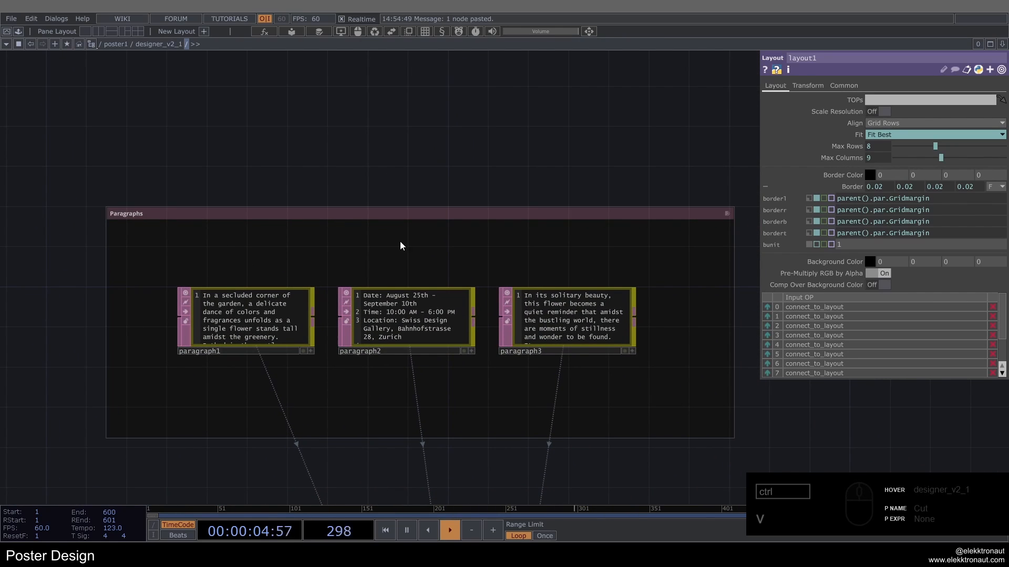
pyautogui.scroll(-10, 544, 312)
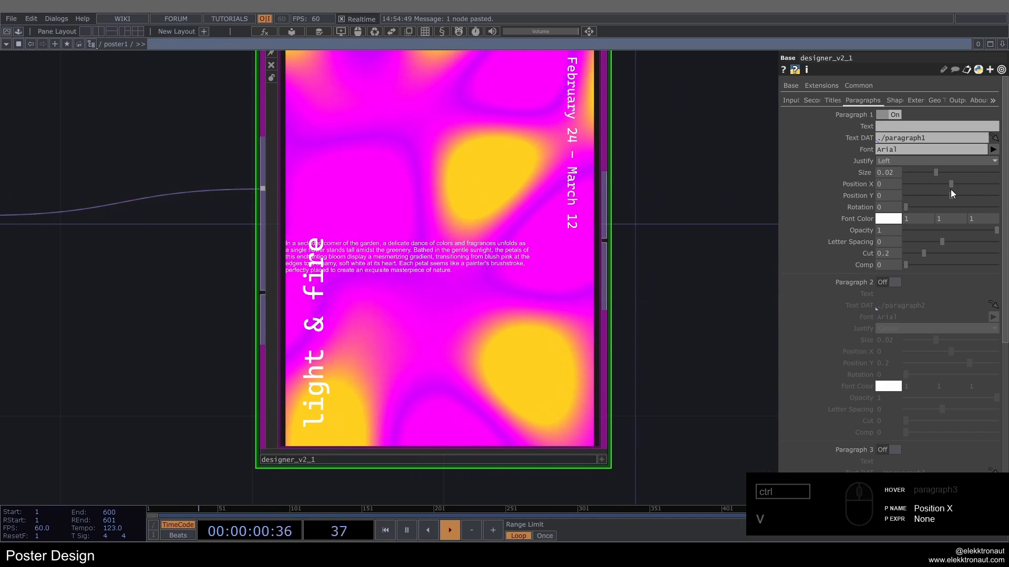
# Step: Place Paragraph 1 at Position X 0.07 and Position Y 0.445, and set its Cut to 0.444
pyautogui.moveTo(951, 195); pyautogui.dragTo(986, 198)
pyautogui.moveTo(699, 211); pyautogui.dragTo(682, 228)
pyautogui.scroll(-3, 685, 221)
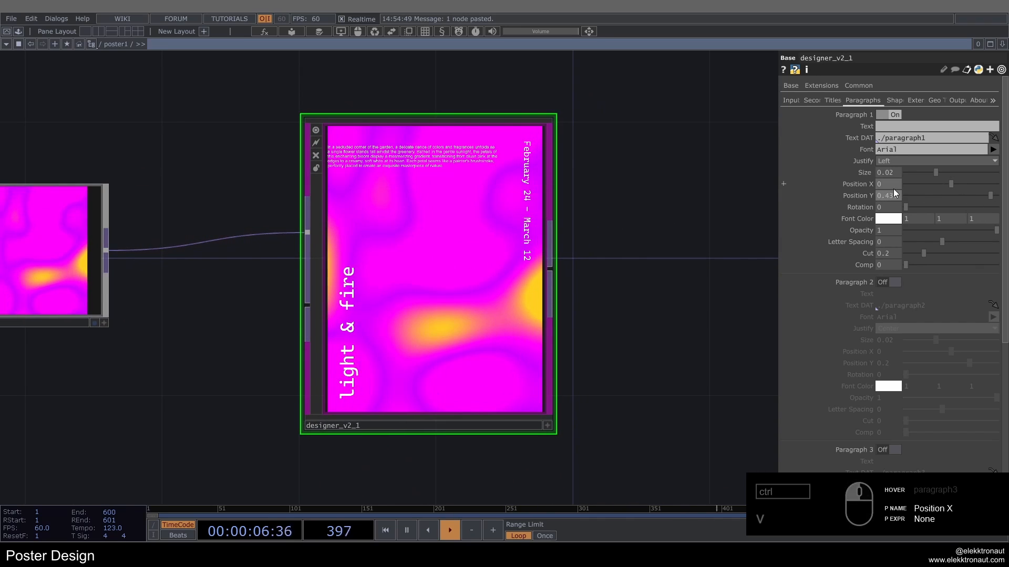
pyautogui.moveTo(899, 200); pyautogui.dragTo(892, 187, button='middle')
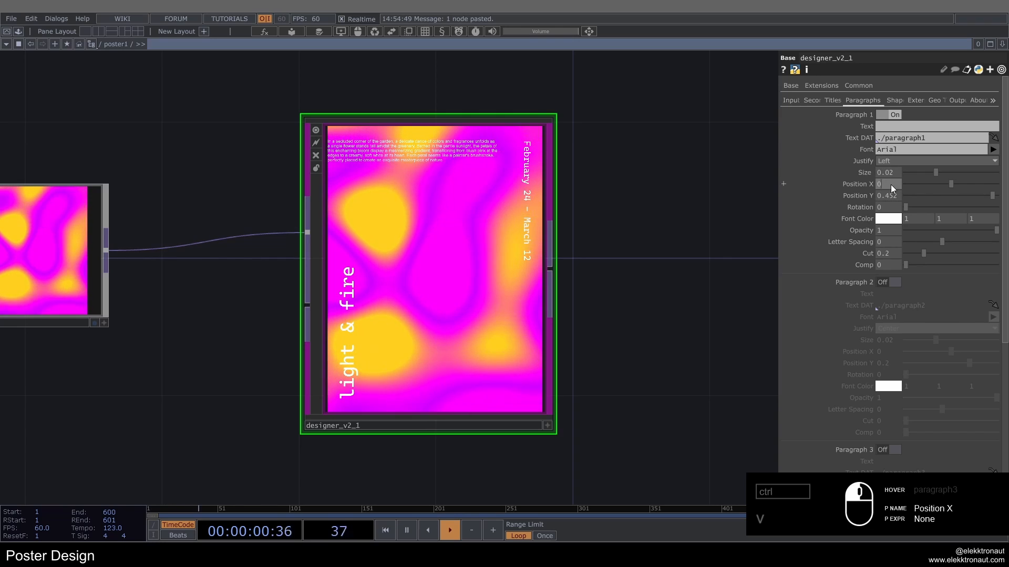
pyautogui.moveTo(891, 185); pyautogui.dragTo(894, 168, button='middle')
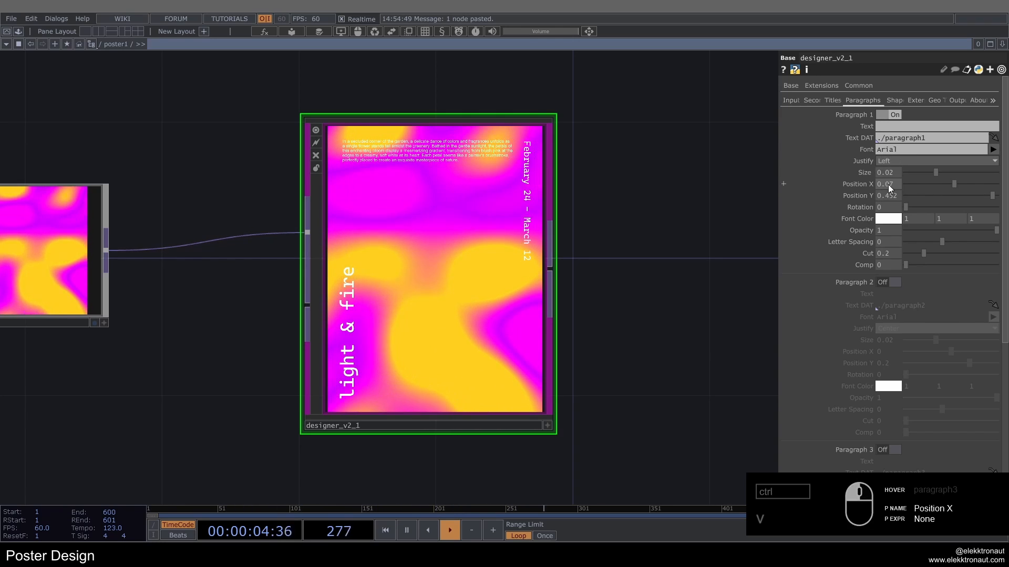
pyautogui.moveTo(889, 196)
pyautogui.mouseDown(button='middle')
pyautogui.moveTo(893, 185)
pyautogui.moveTo(888, 192)
pyautogui.mouseUp(button='middle')
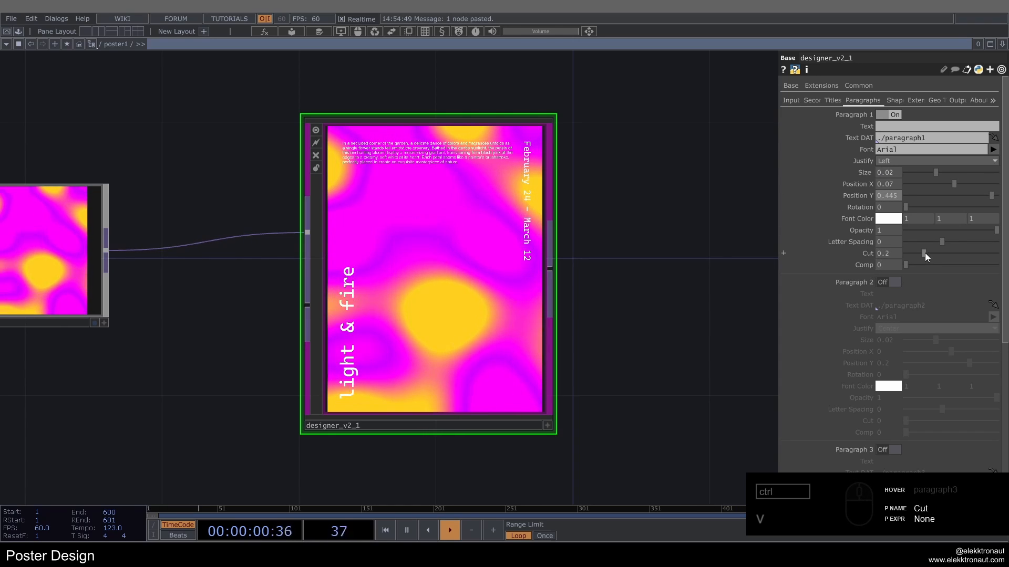
pyautogui.moveTo(925, 253); pyautogui.dragTo(946, 259)
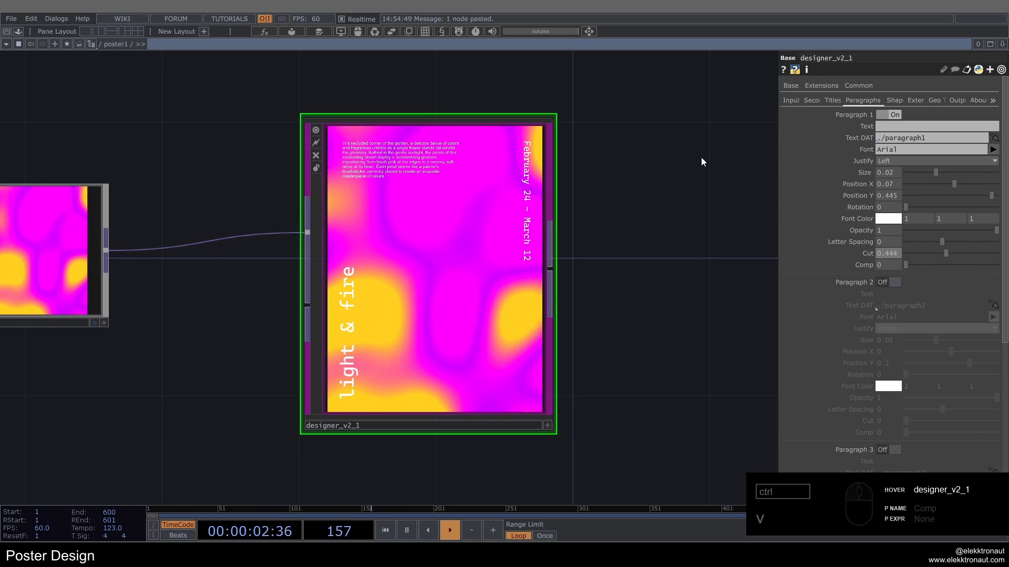
pyautogui.moveTo(703, 161); pyautogui.dragTo(628, 136, button='middle')
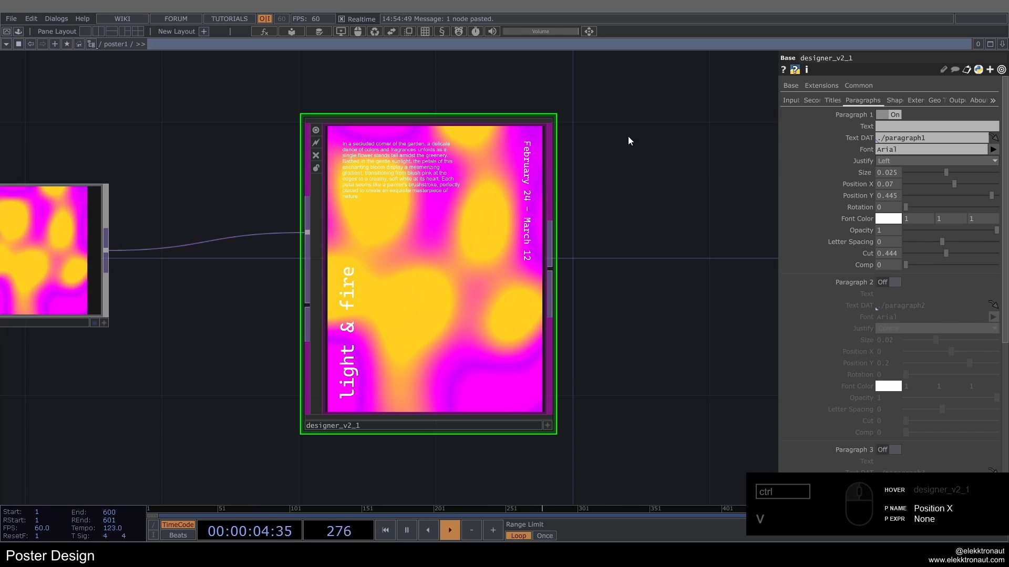
pyautogui.hotkey('ctrl', 'z')
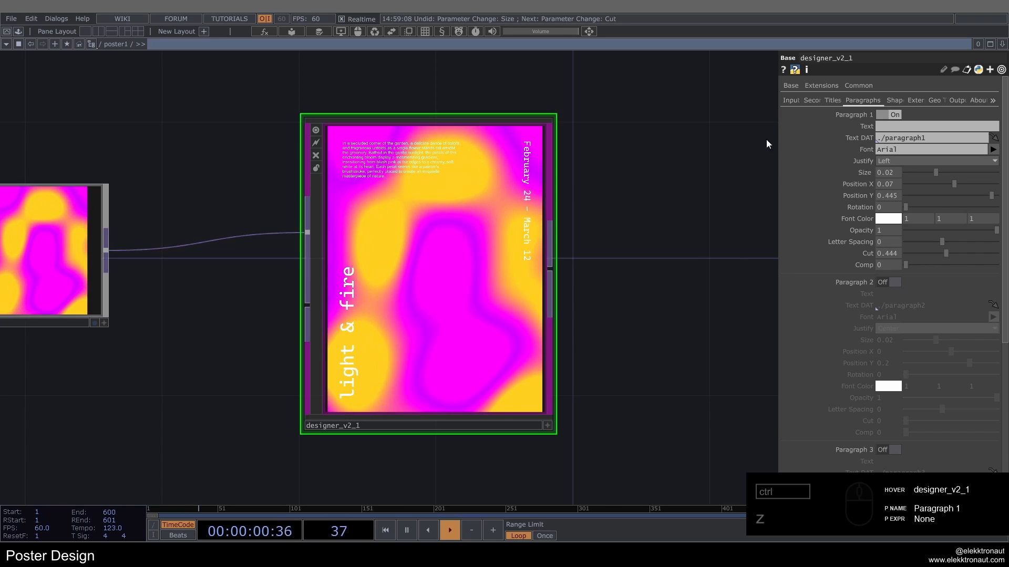
# Step: Enable External 1 in designer_v2_1 with the image e_logo_main.jpg at scale 0.1
pyautogui.click(915, 99)
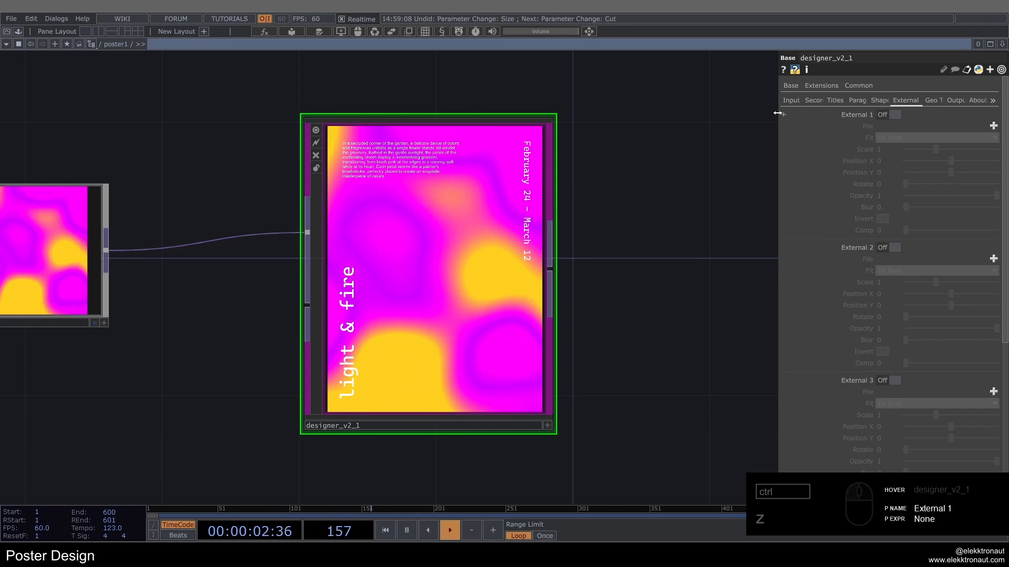
pyautogui.click(823, 116)
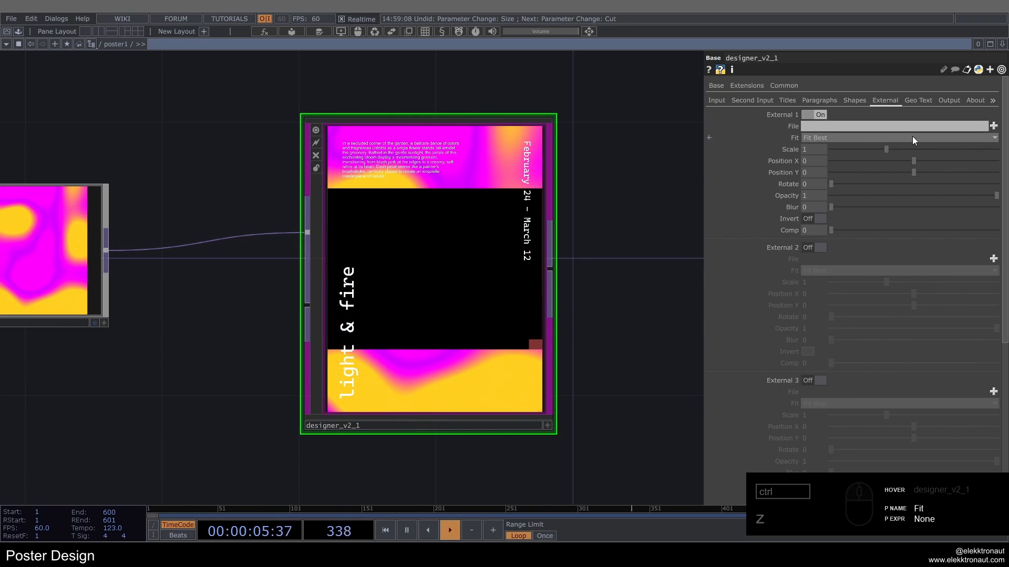
pyautogui.click(994, 126)
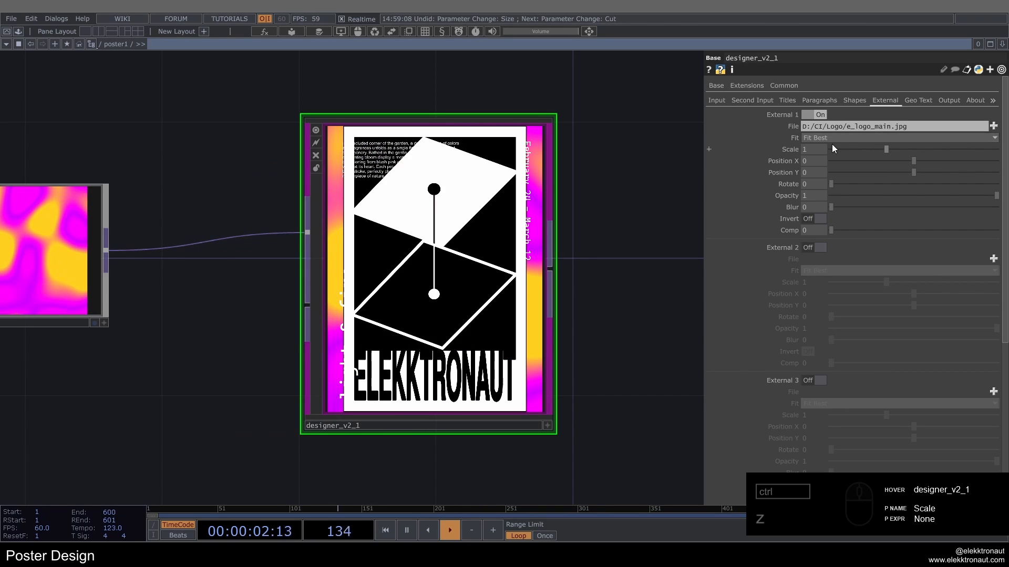
pyautogui.write('.1')
pyautogui.press('Return')
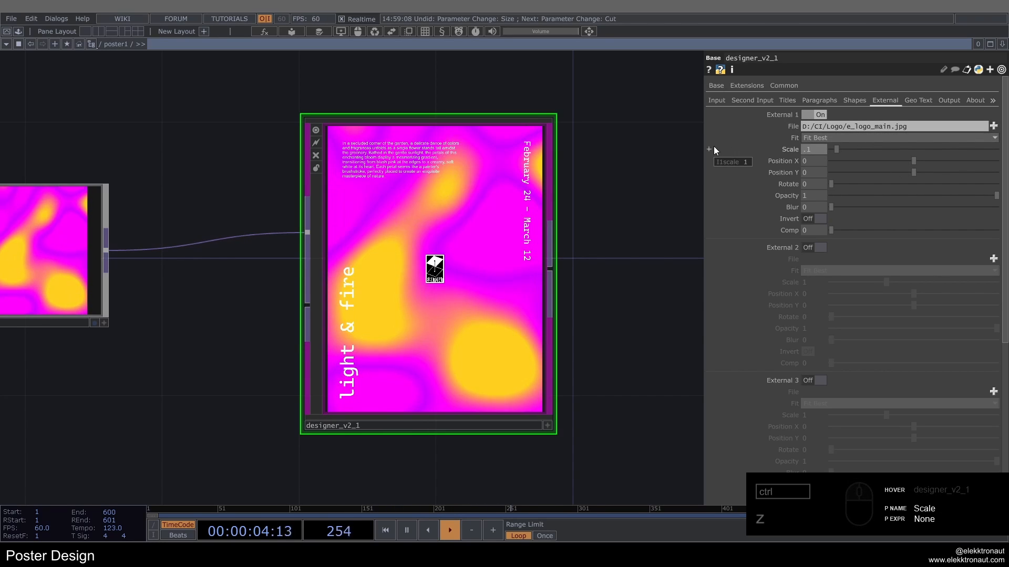
# Step: Move the External 1 logo to the poster's lower right corner at Position X 0.401 and Position Y -0.403
pyautogui.moveTo(915, 161); pyautogui.dragTo(878, 172)
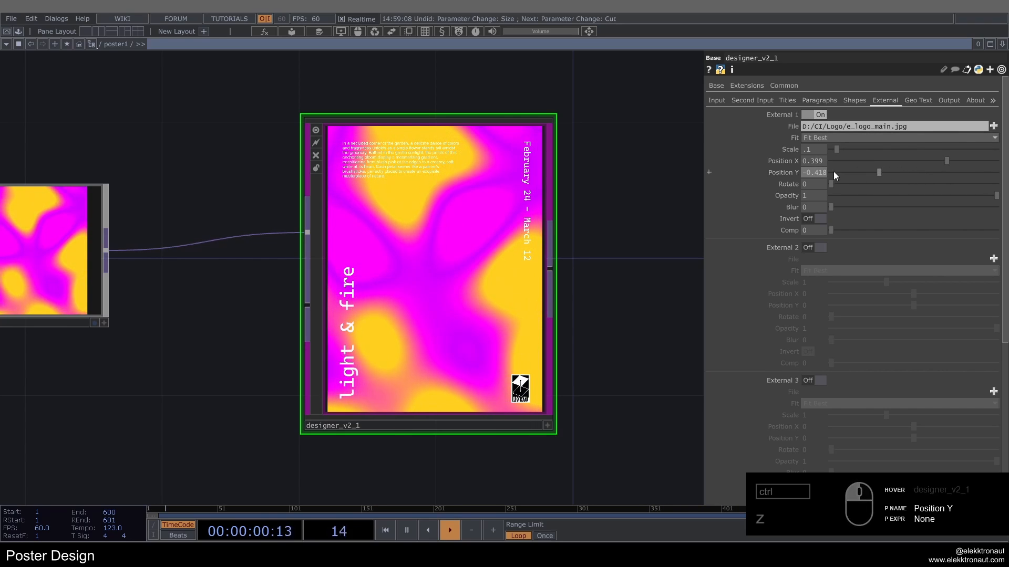
pyautogui.moveTo(818, 169); pyautogui.dragTo(821, 156)
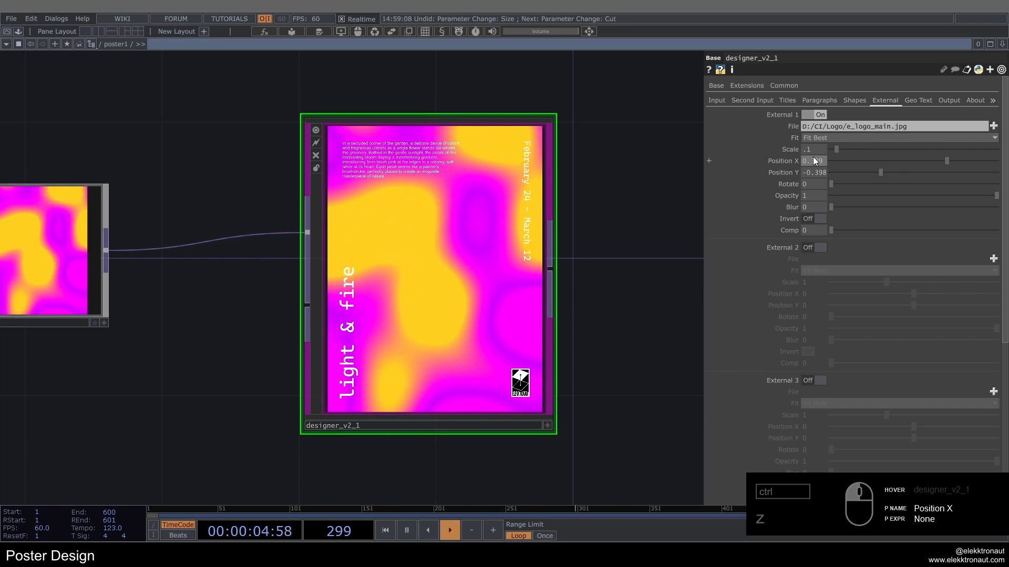
pyautogui.moveTo(815, 183); pyautogui.dragTo(823, 181)
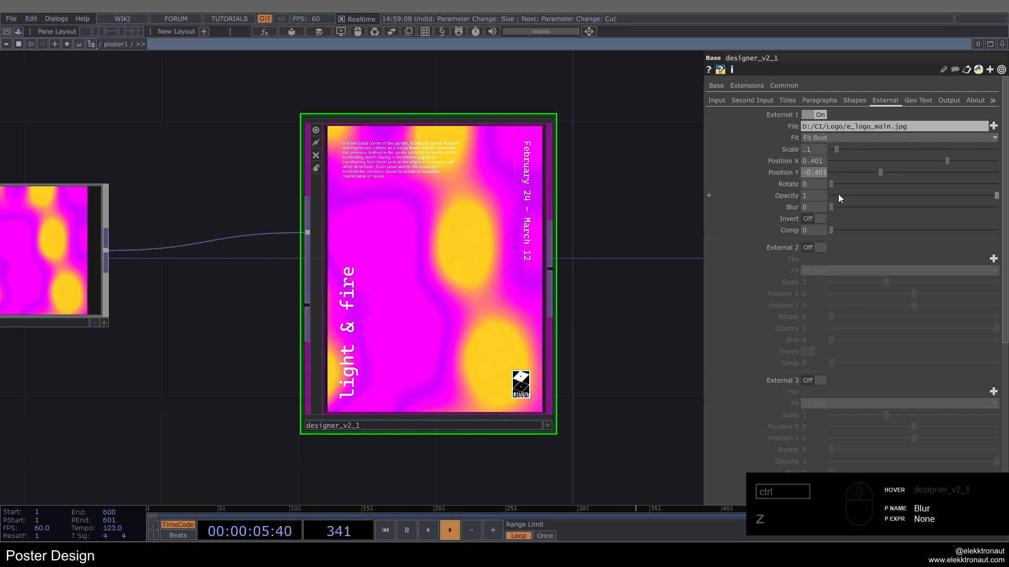
# Step: Try out Opacity and Invert on the External 1 logo, and set its Comp to 2
pyautogui.moveTo(840, 180); pyautogui.dragTo(795, 173)
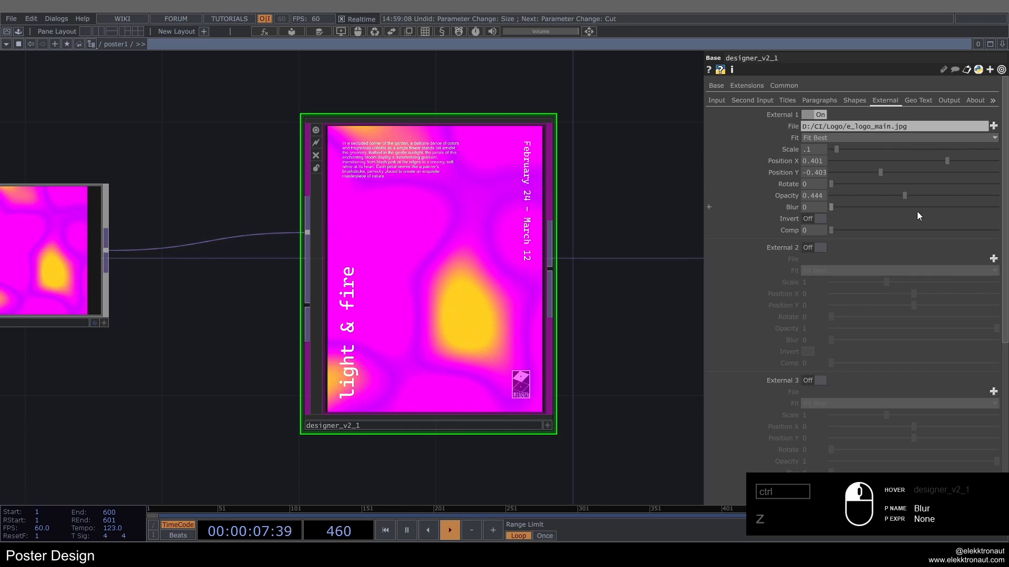
pyautogui.click(821, 218)
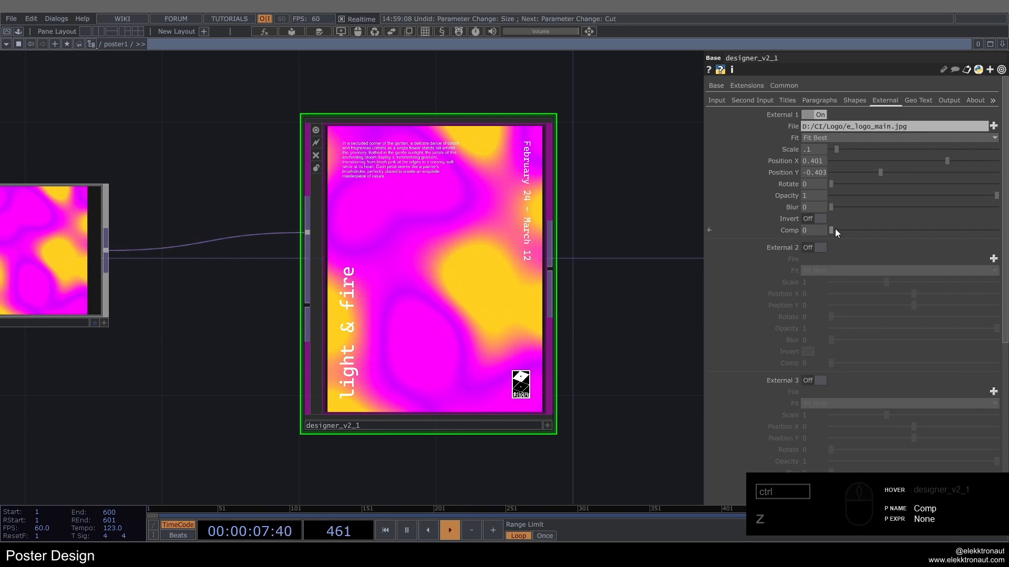
pyautogui.moveTo(837, 230); pyautogui.dragTo(907, 231)
pyautogui.scroll(5, 500, 405)
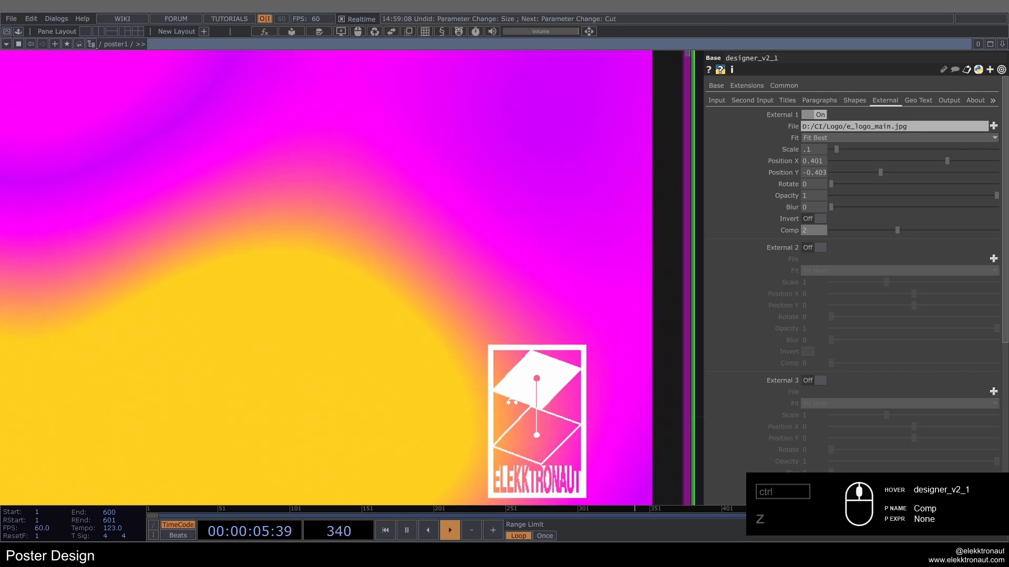
pyautogui.scroll(-5, 578, 339)
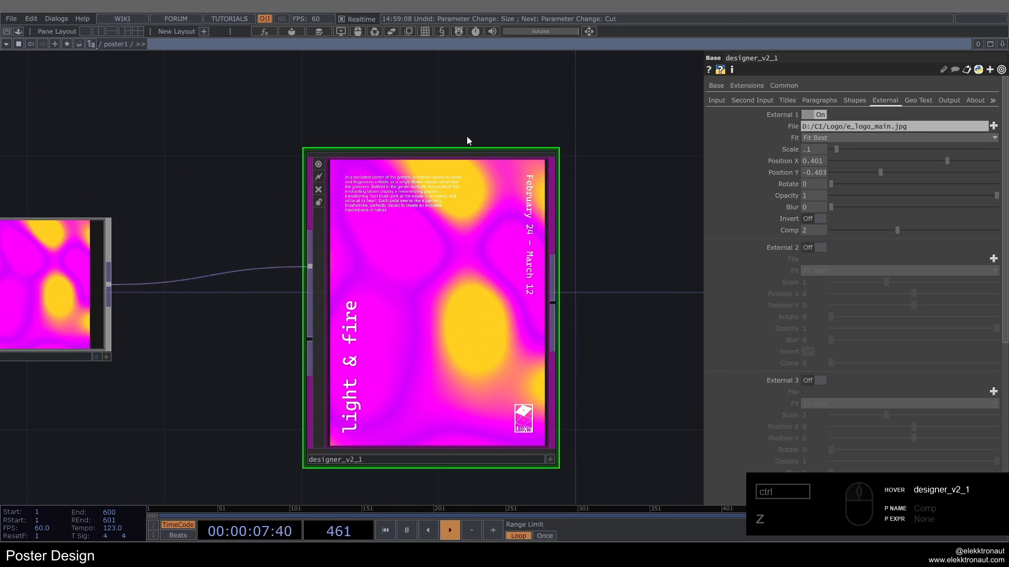
# Step: Add a Null TOP connected to the output of designer_v2_1 and name it bg
pyautogui.scroll(-4, 457, 264)
pyautogui.moveTo(565, 226); pyautogui.dragTo(459, 223)
pyautogui.rightClick(397, 281)
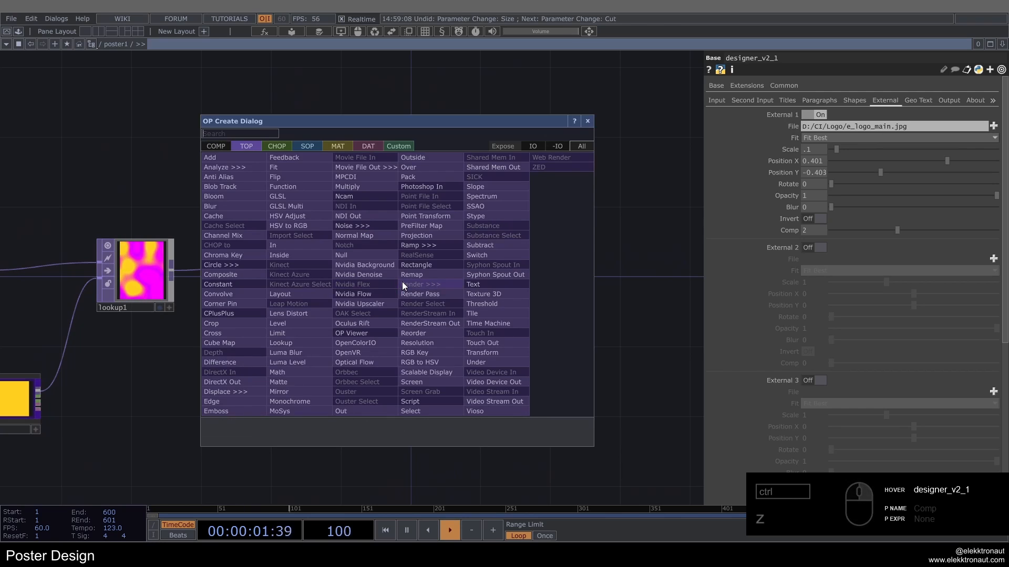
pyautogui.write('nu')
pyautogui.click(386, 258)
pyautogui.click(536, 270)
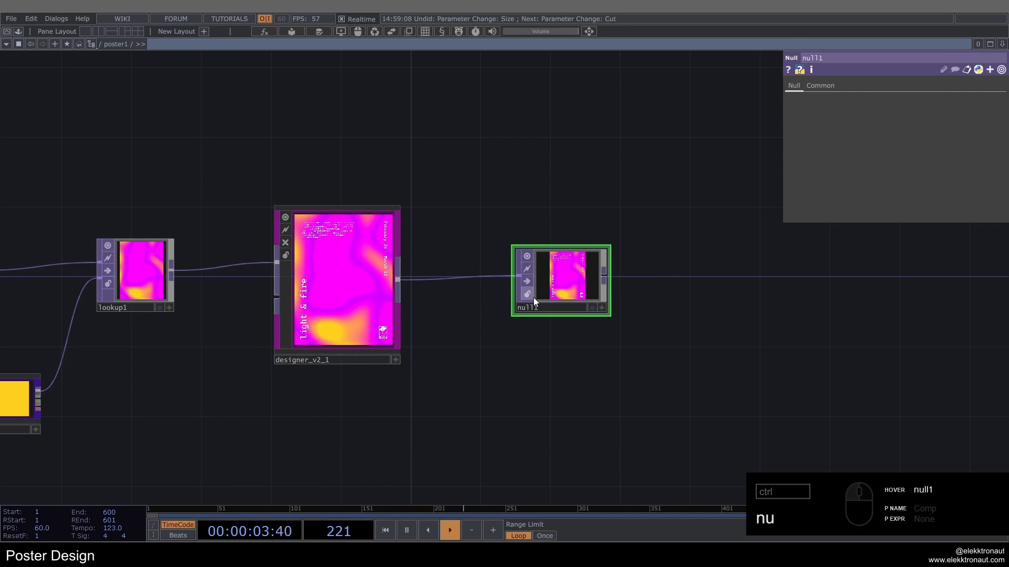
# Step: Check the poster1 component's preview in the parent network and return inside poster1
pyautogui.scroll(-6, 505, 308)
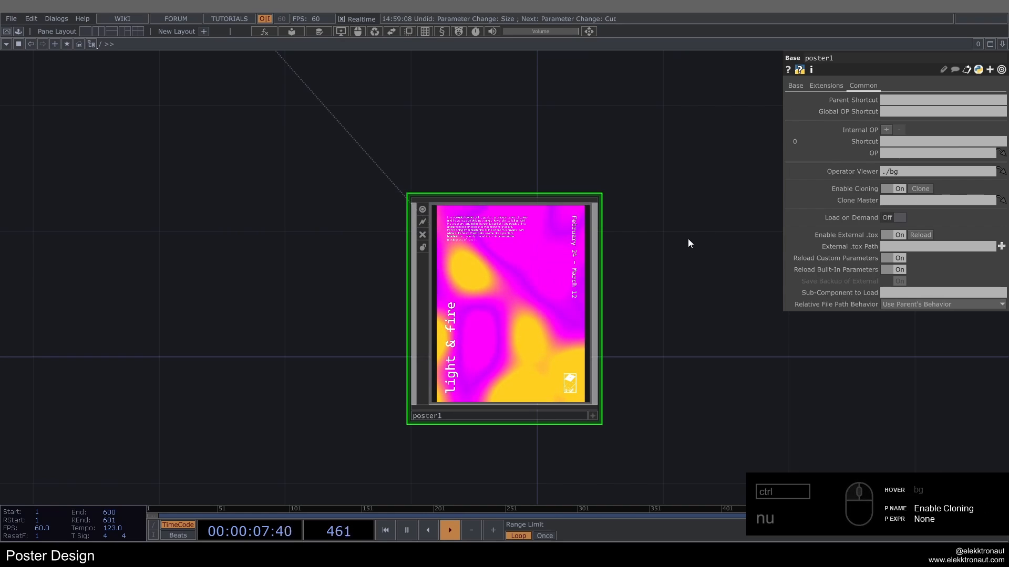
pyautogui.moveTo(689, 243); pyautogui.dragTo(556, 196)
pyautogui.scroll(-3, 291, 273)
pyautogui.scroll(-2, 291, 274)
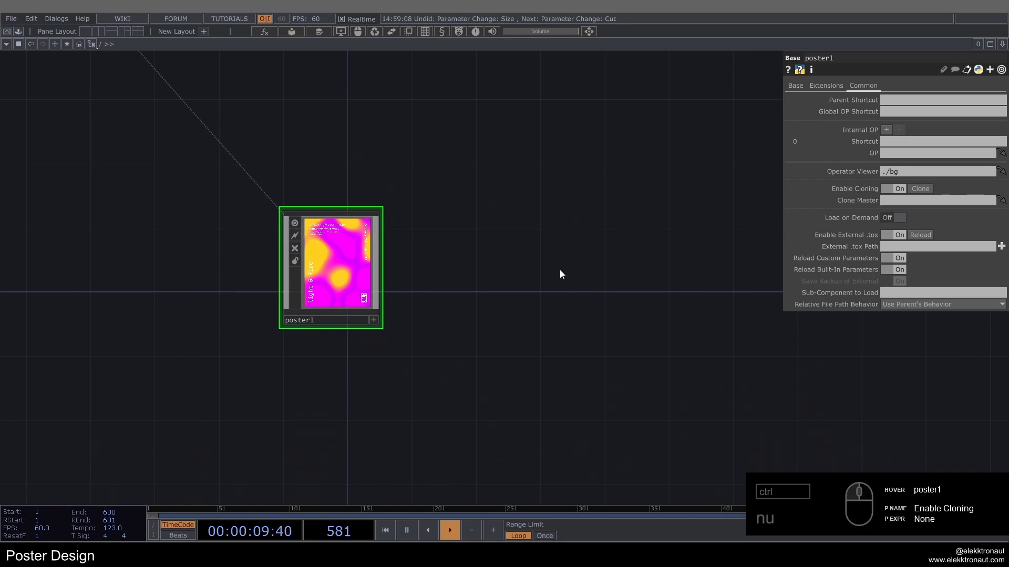
pyautogui.moveTo(560, 271); pyautogui.dragTo(517, 239)
pyautogui.scroll(8, 307, 244)
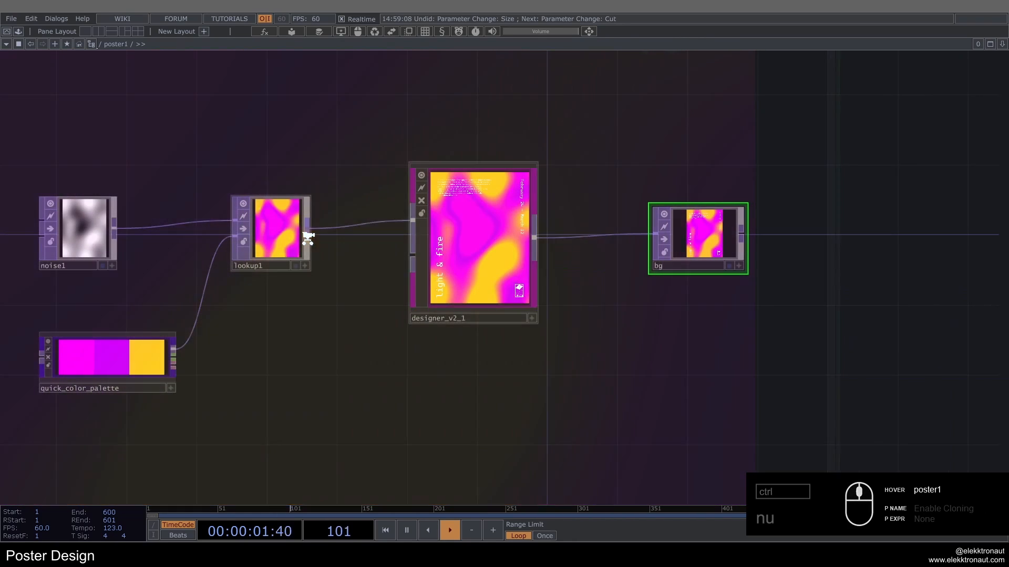
# Step: Enable the input Grid in designer_v2_1 with Grid Number 9, Max Rows 9 and Max Columns 9
pyautogui.click(463, 260)
pyautogui.click(799, 102)
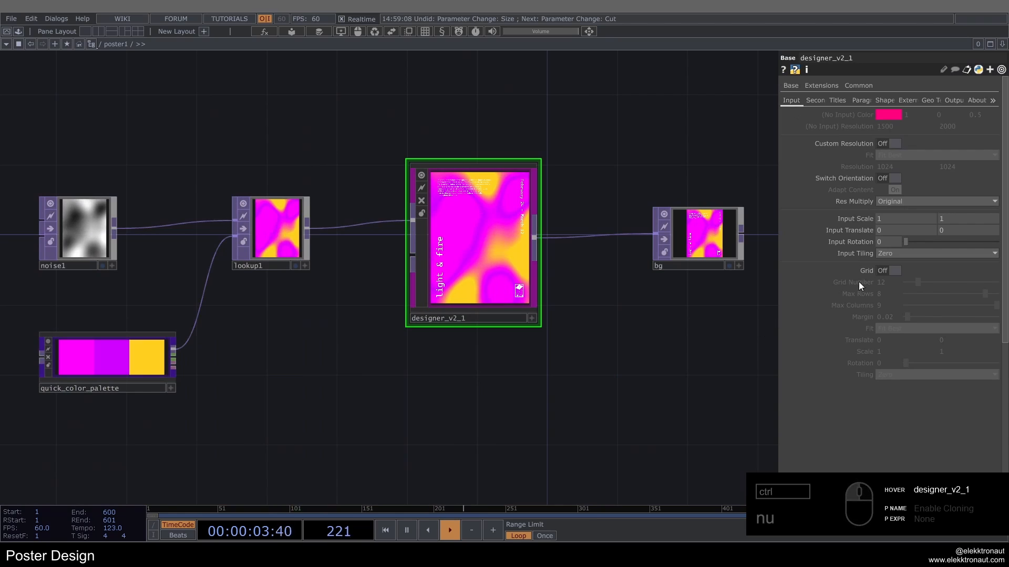
pyautogui.click(888, 271)
pyautogui.scroll(4, 646, 200)
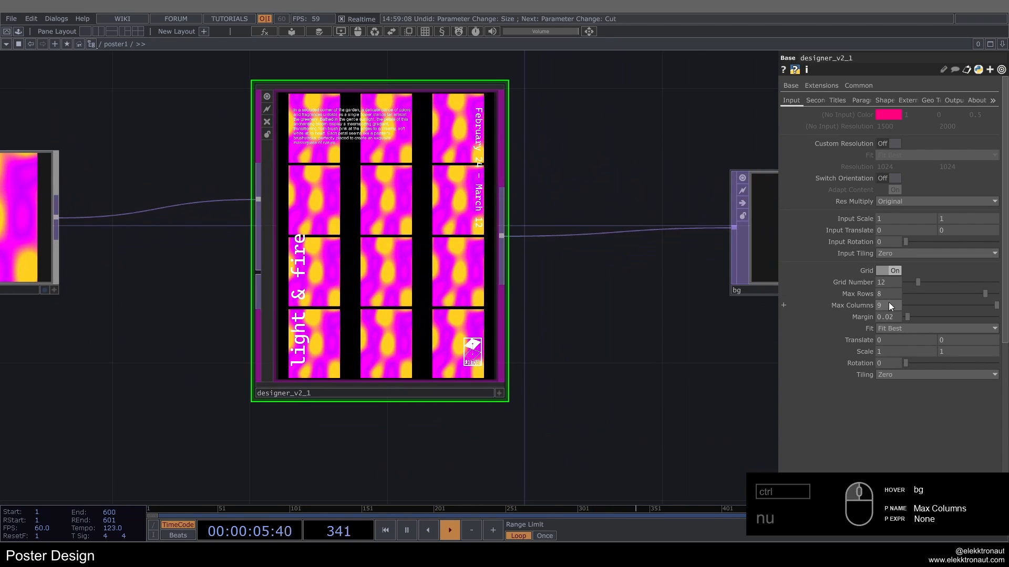
pyautogui.moveTo(887, 294); pyautogui.dragTo(862, 281)
pyautogui.write('99')
pyautogui.click(620, 158)
pyautogui.moveTo(621, 277); pyautogui.dragTo(638, 254)
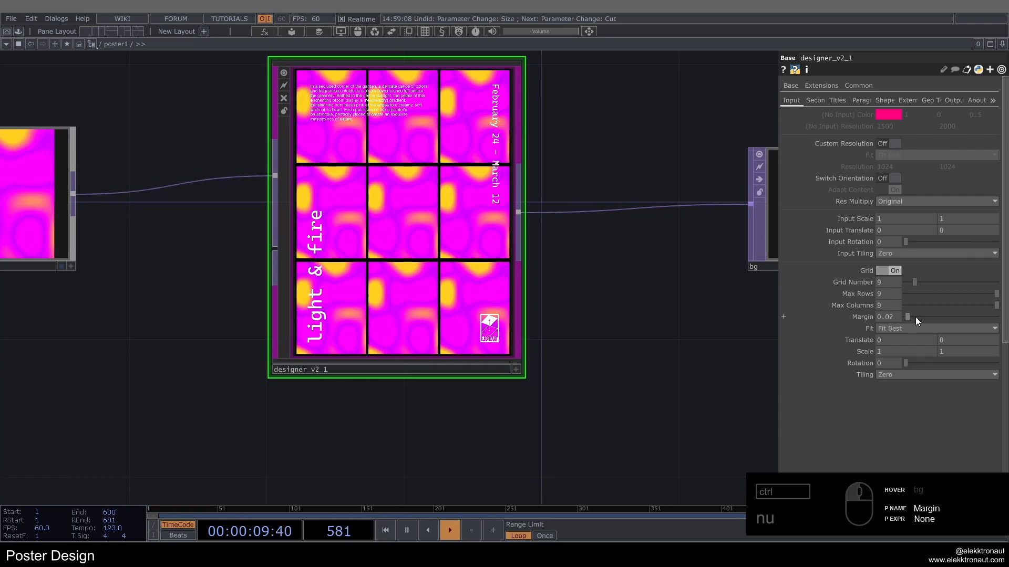
# Step: Set the grid's Margin to 0.164 and Rotation to 331, with Tiling set to Repeat
pyautogui.moveTo(915, 317); pyautogui.dragTo(922, 318)
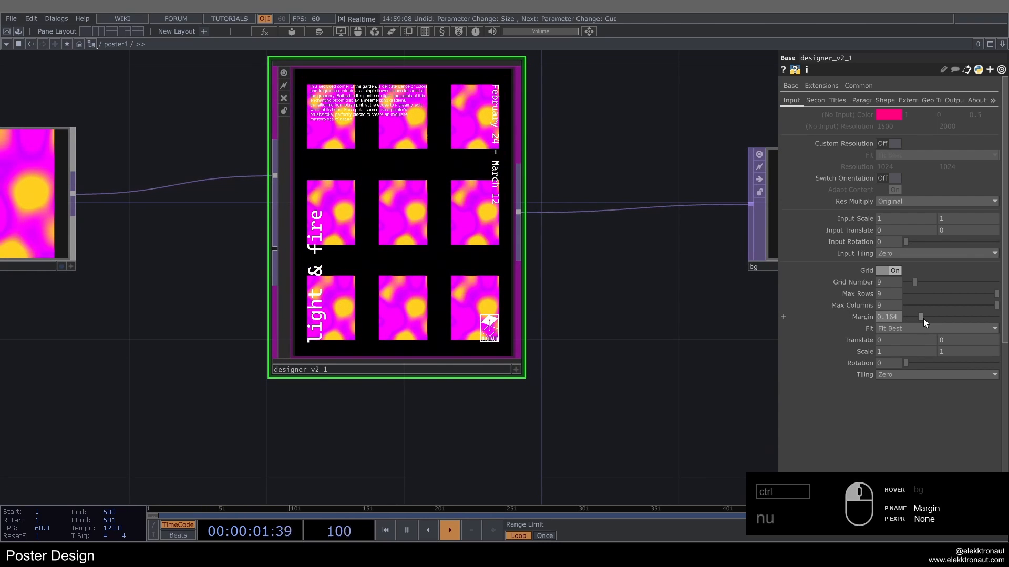
pyautogui.moveTo(906, 363); pyautogui.dragTo(990, 367)
pyautogui.click(899, 375)
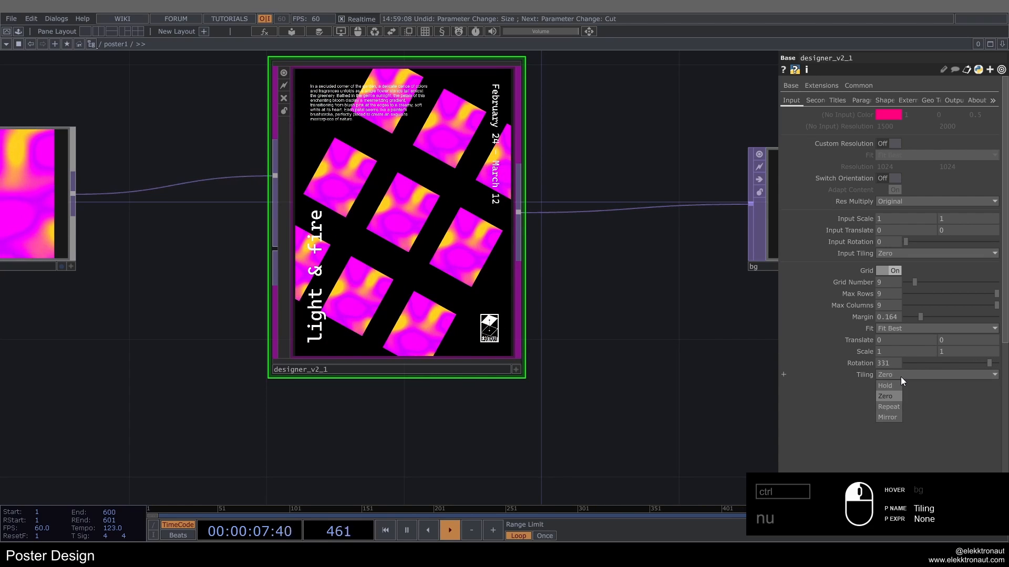
pyautogui.click(894, 406)
pyautogui.scroll(3, 383, 173)
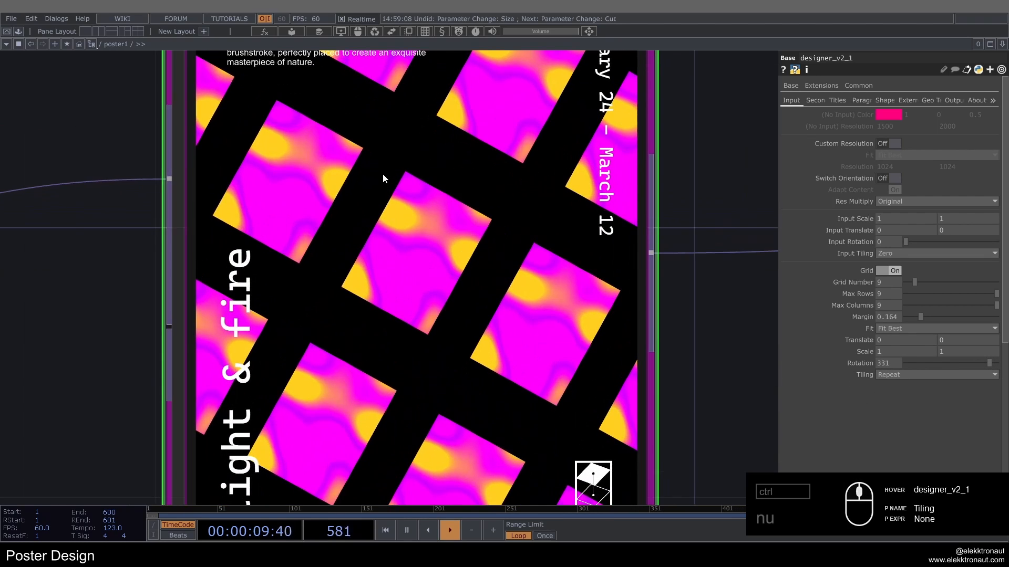
pyautogui.scroll(-5, 382, 173)
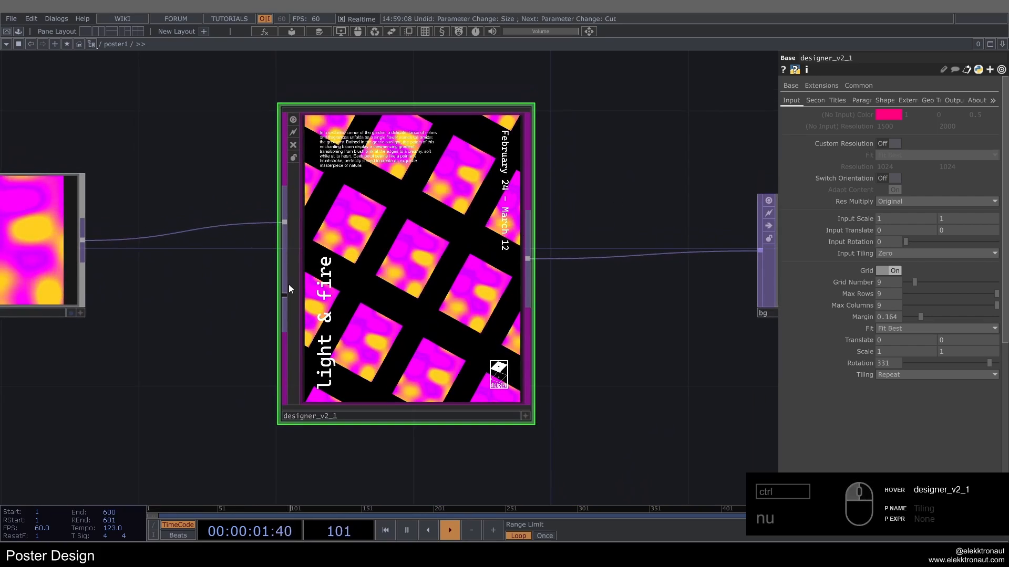
# Step: Duplicate the poster1 component in the parent network and place the copy beside the original
pyautogui.scroll(-10, 289, 288)
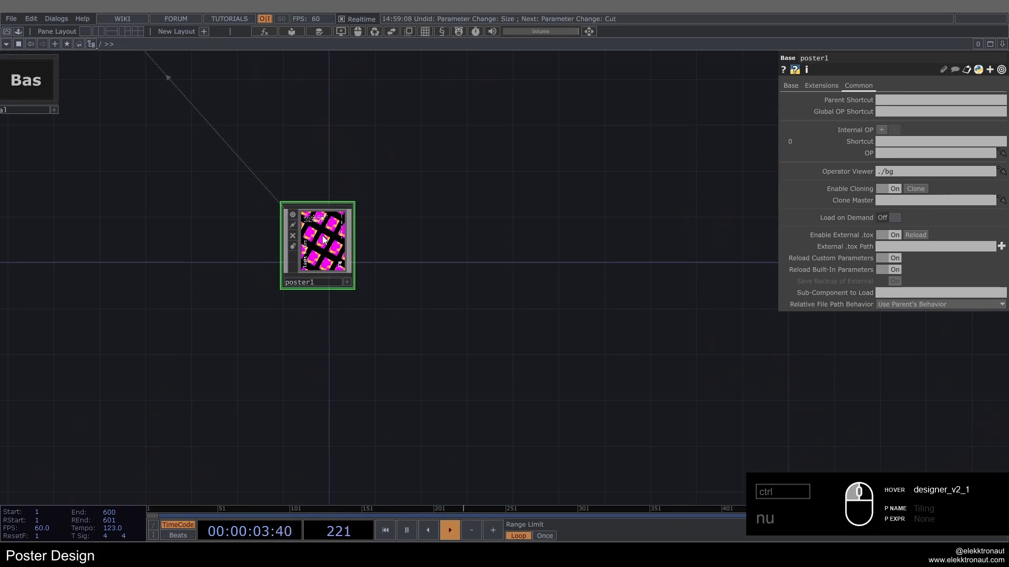
pyautogui.hotkey('ctrl', 'c')
pyautogui.hotkey('ctrl', 'v')
pyautogui.moveTo(308, 339); pyautogui.dragTo(388, 243)
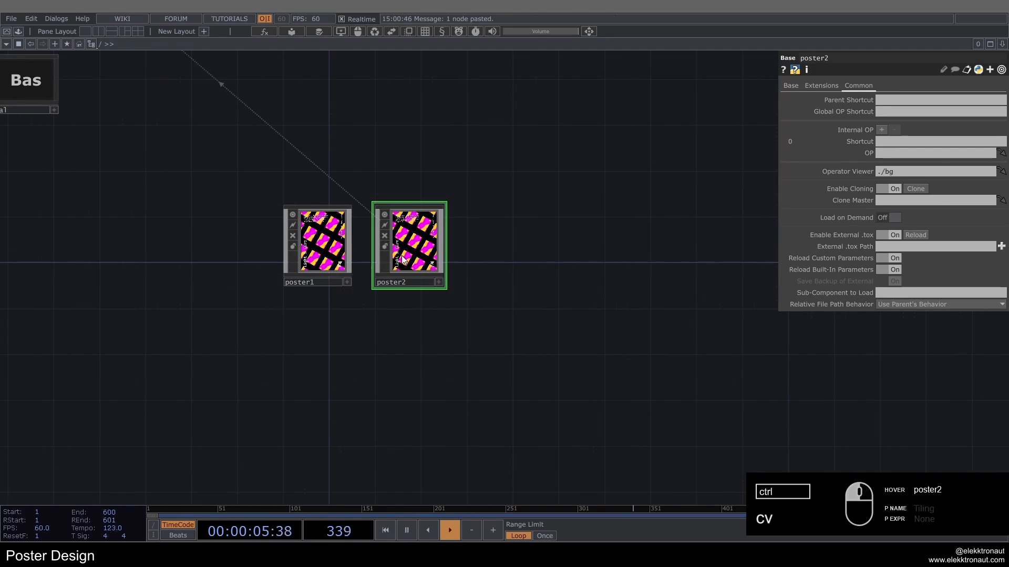
# Step: Inside poster2, delete the noise, lookup and color palette operators, and reset designer_v2_1's parameters to their defaults
pyautogui.scroll(5, 388, 242)
pyautogui.scroll(3, 388, 243)
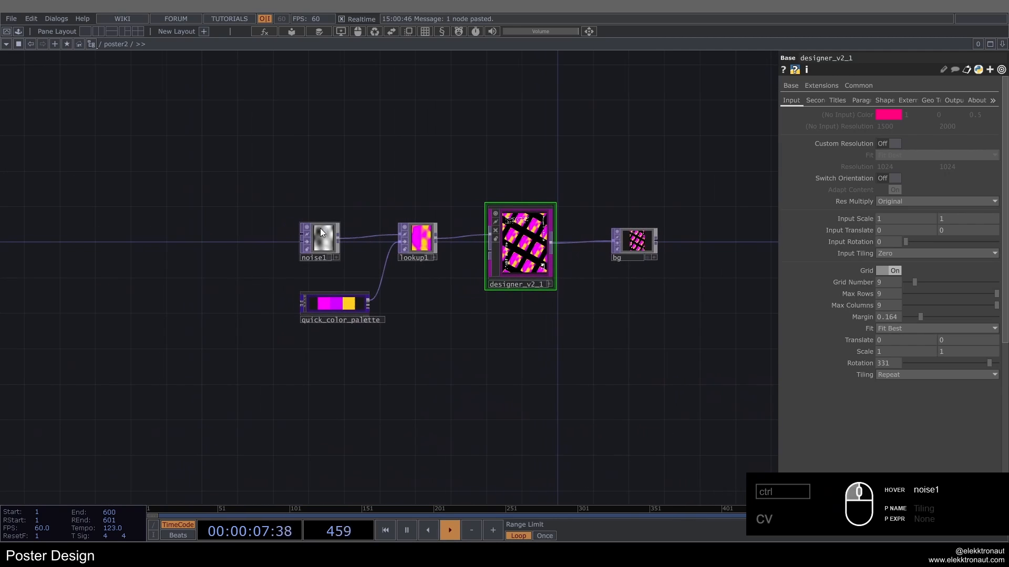
pyautogui.moveTo(410, 365); pyautogui.dragTo(422, 376, button='right')
pyautogui.press('Delete')
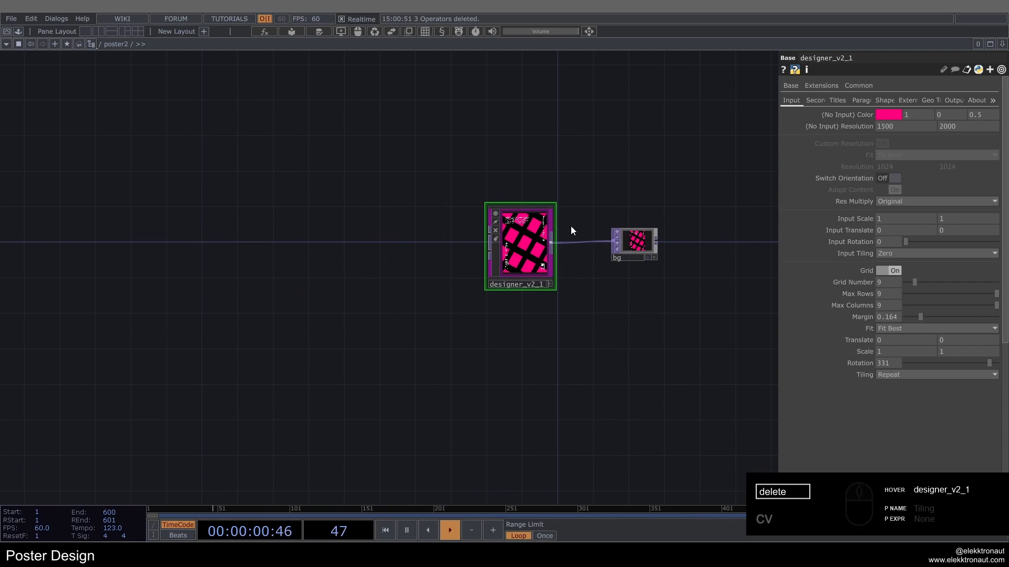
pyautogui.rightClick(526, 249)
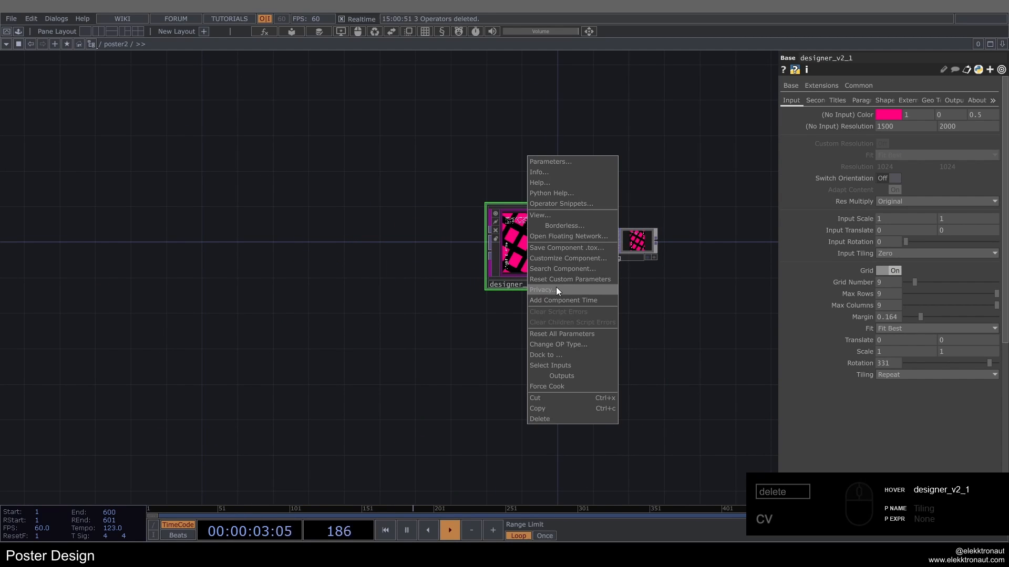
pyautogui.click(557, 280)
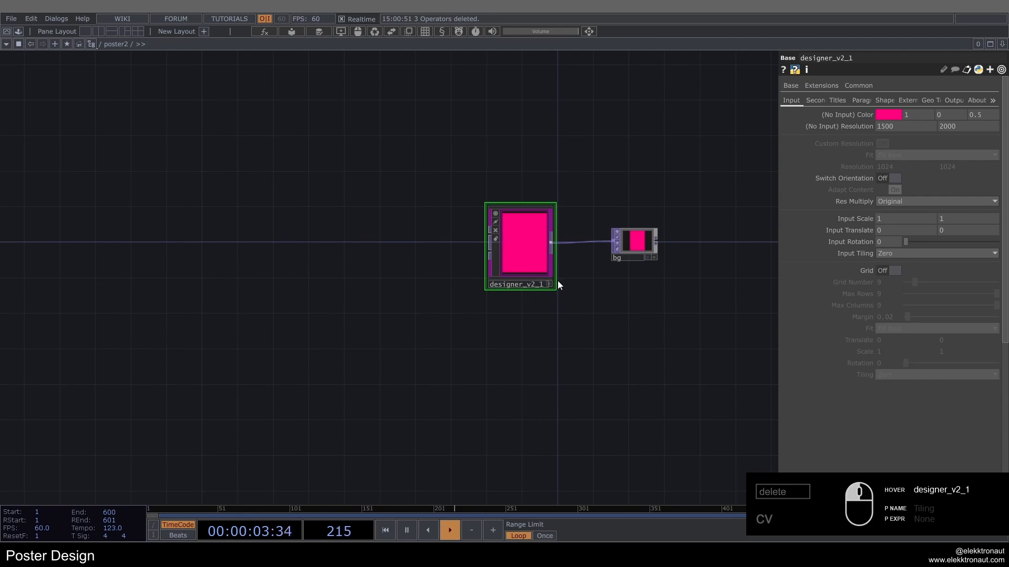
# Step: Add a Constant CHOP in the empty network area well before designer_v2_1
pyautogui.moveTo(391, 318); pyautogui.dragTo(641, 376)
pyautogui.scroll(-3, 608, 348)
pyautogui.moveTo(491, 309); pyautogui.dragTo(484, 277)
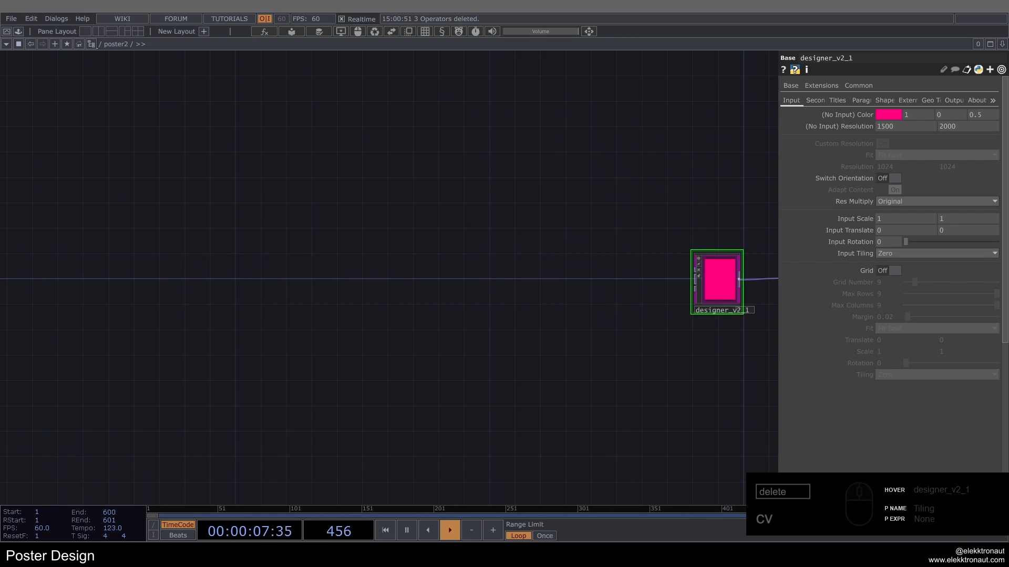
pyautogui.press('Tab')
pyautogui.write('co')
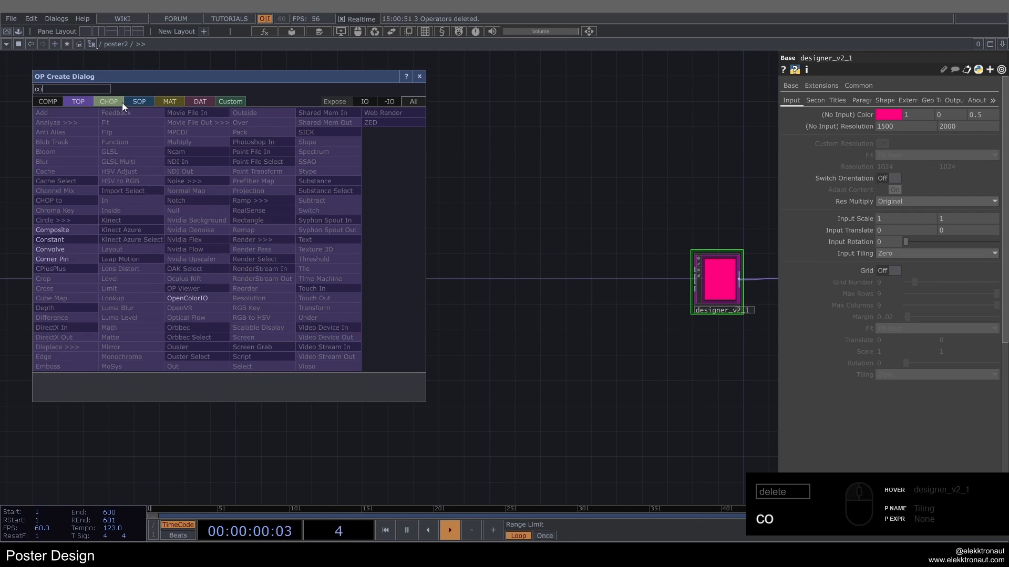
pyautogui.click(119, 104)
pyautogui.click(117, 196)
pyautogui.click(117, 175)
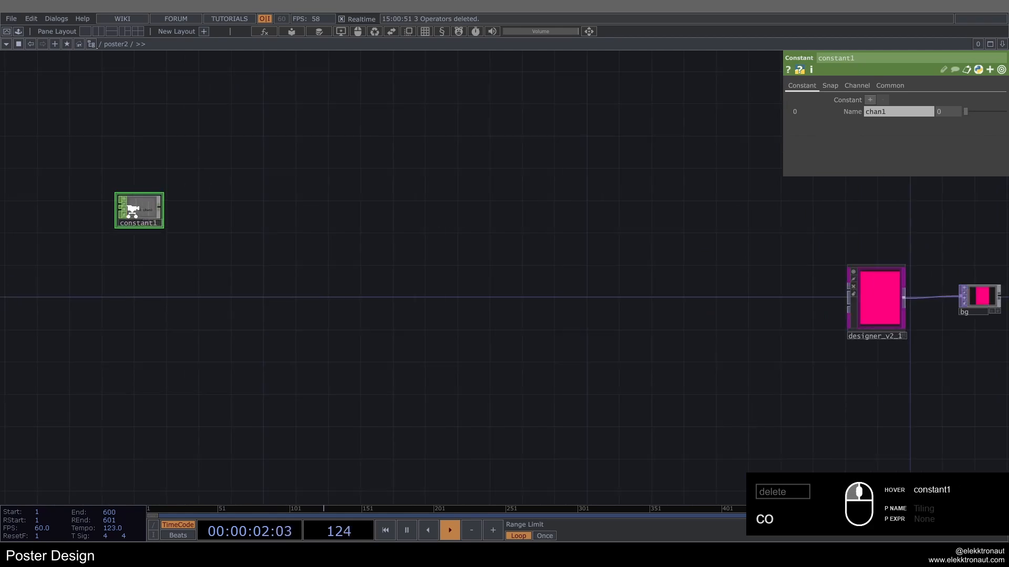
# Step: Connect a Null CHOP to constant1's output and name constant1's channel seed
pyautogui.scroll(3, 133, 203)
pyautogui.hotkey('alt', 'n')
pyautogui.click(273, 208)
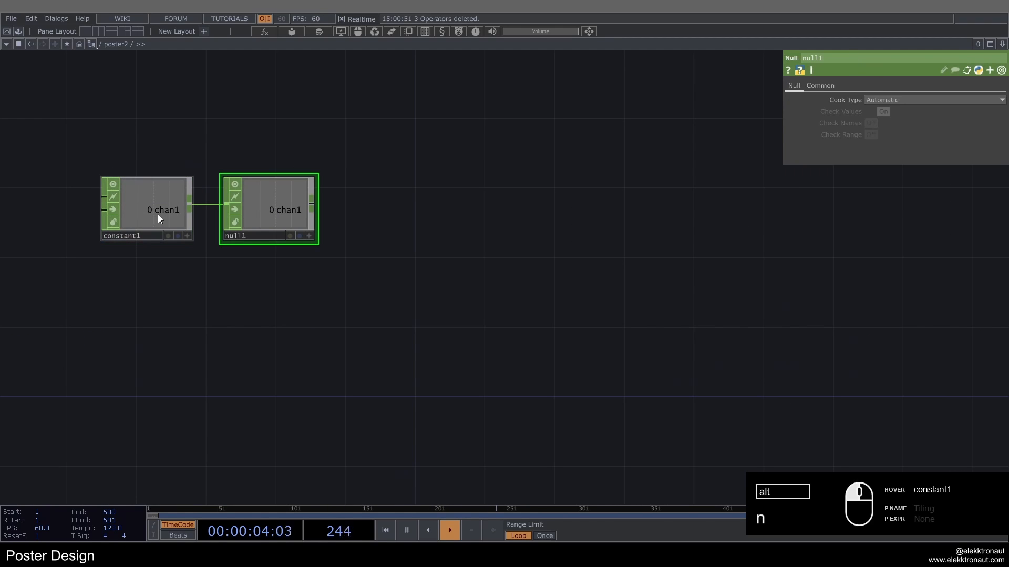
pyautogui.write('seed')
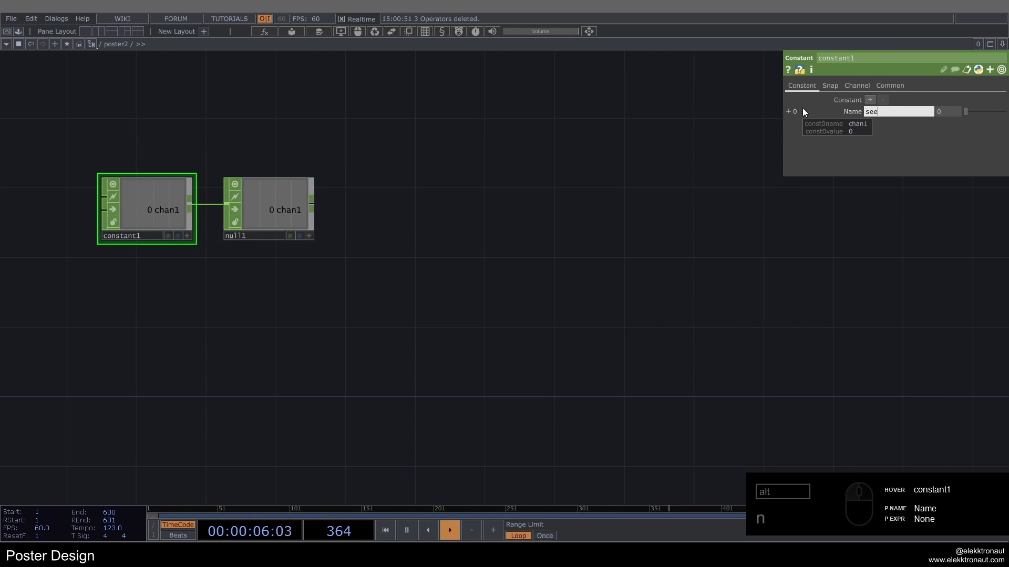
pyautogui.press('Return')
# Step: Add a Noise TOP in the network below null1
pyautogui.scroll(-1, 759, 129)
pyautogui.moveTo(759, 129); pyautogui.dragTo(731, 153, button='middle')
pyautogui.moveTo(632, 216); pyautogui.dragTo(453, 197)
pyautogui.press('Tab')
pyautogui.write('noi')
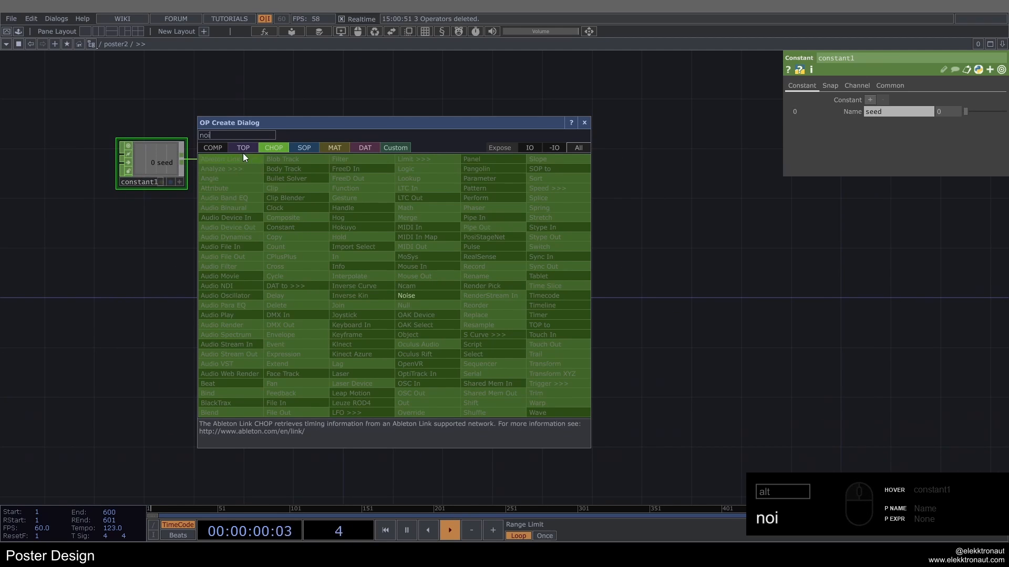
pyautogui.click(243, 149)
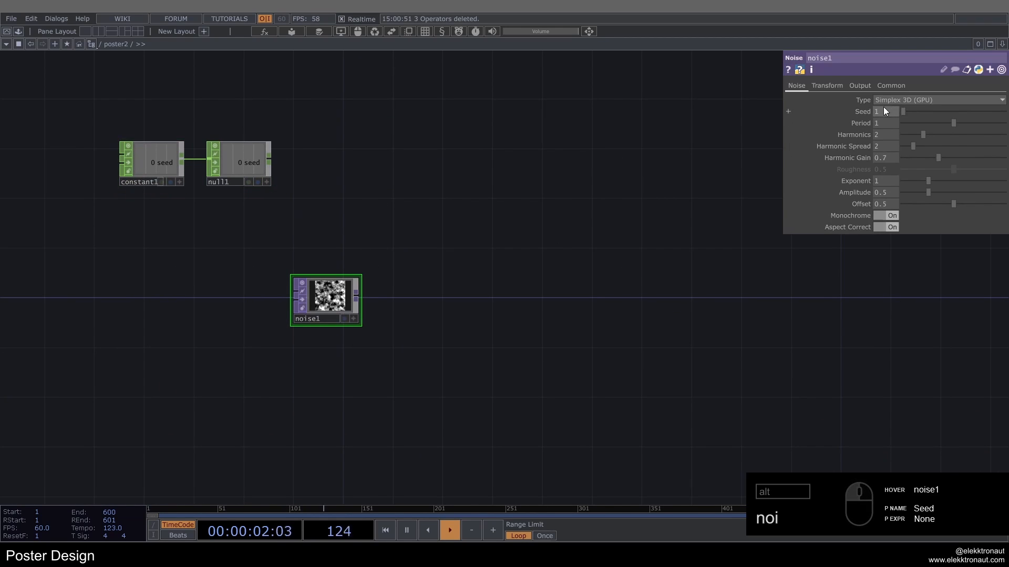
# Step: Set noise1's resolution to 50 by 500
pyautogui.click(891, 86)
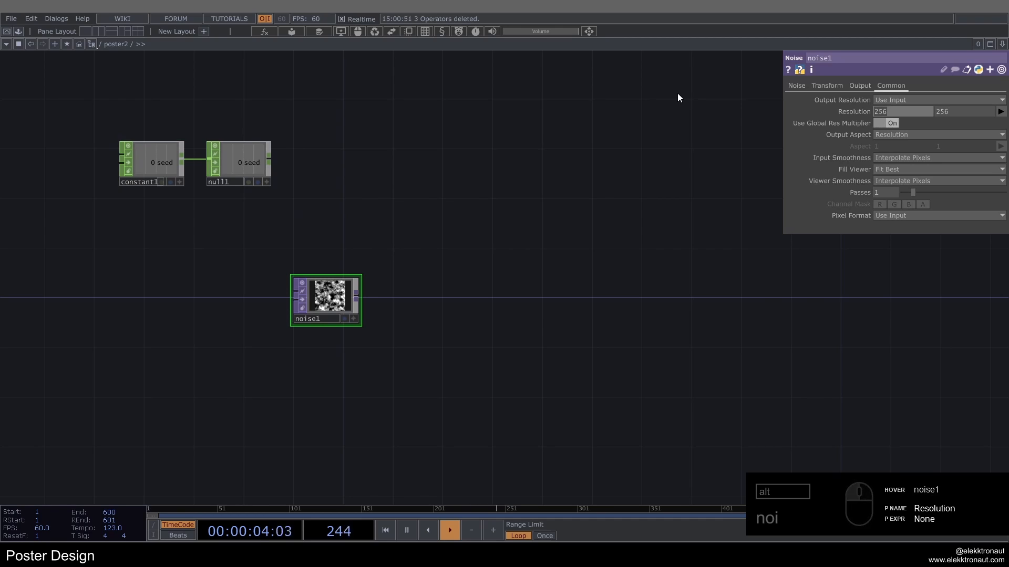
pyautogui.press('Tab')
pyautogui.write('50')
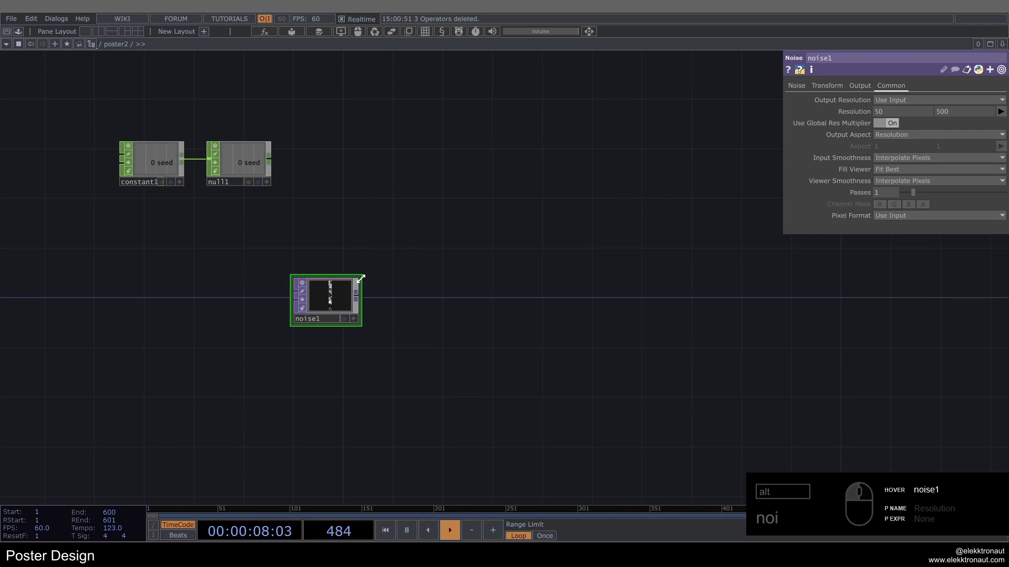
# Step: Set noise1's X scale to 0 in its transform to stretch the pattern into horizontal bands
pyautogui.scroll(1, 324, 268)
pyautogui.scroll(2, 324, 268)
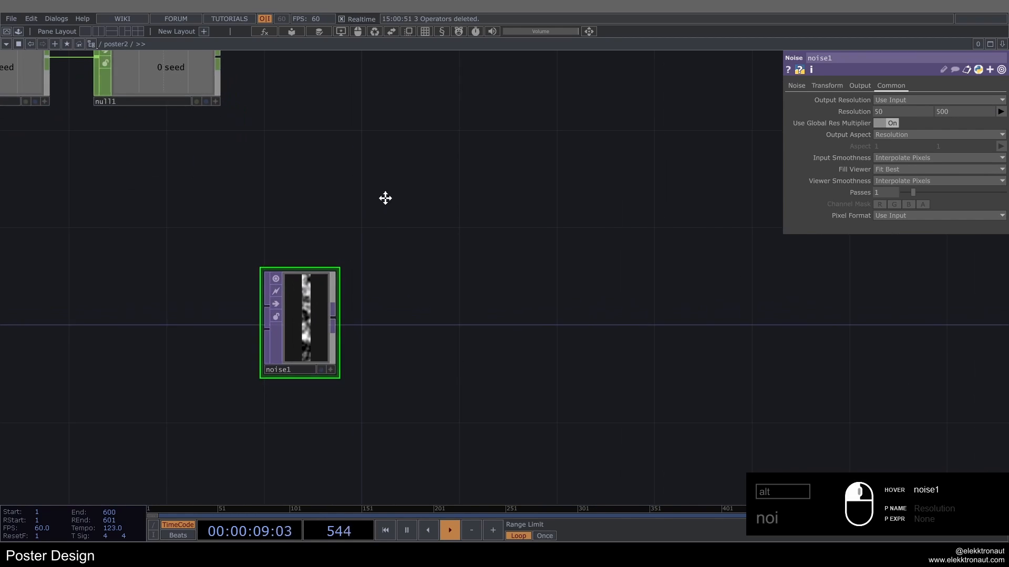
pyautogui.click(827, 85)
pyautogui.write('0')
pyautogui.press('Return')
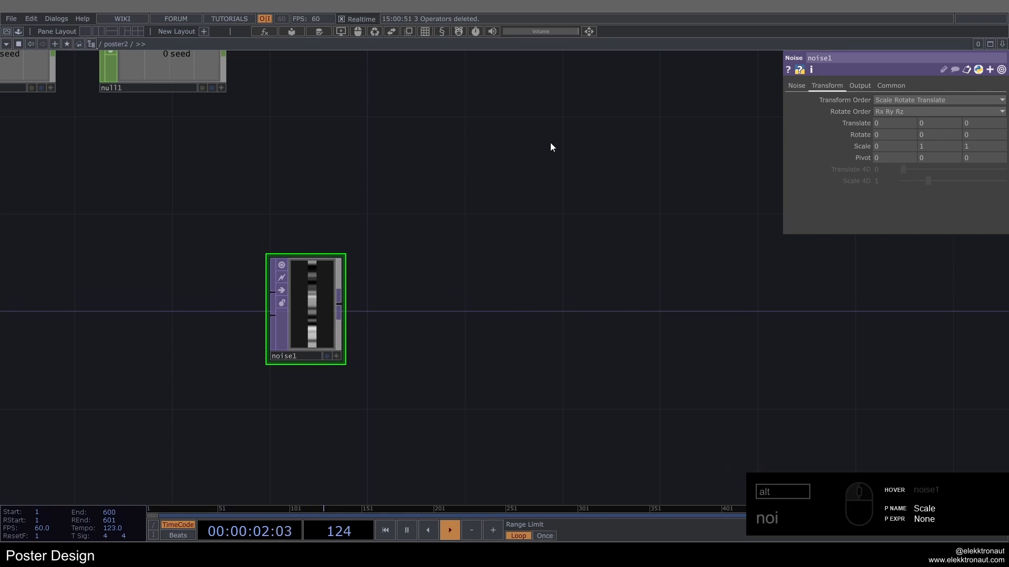
# Step: Set noise1's Exponent to 0 and its Period to .7
pyautogui.scroll(3, 231, 338)
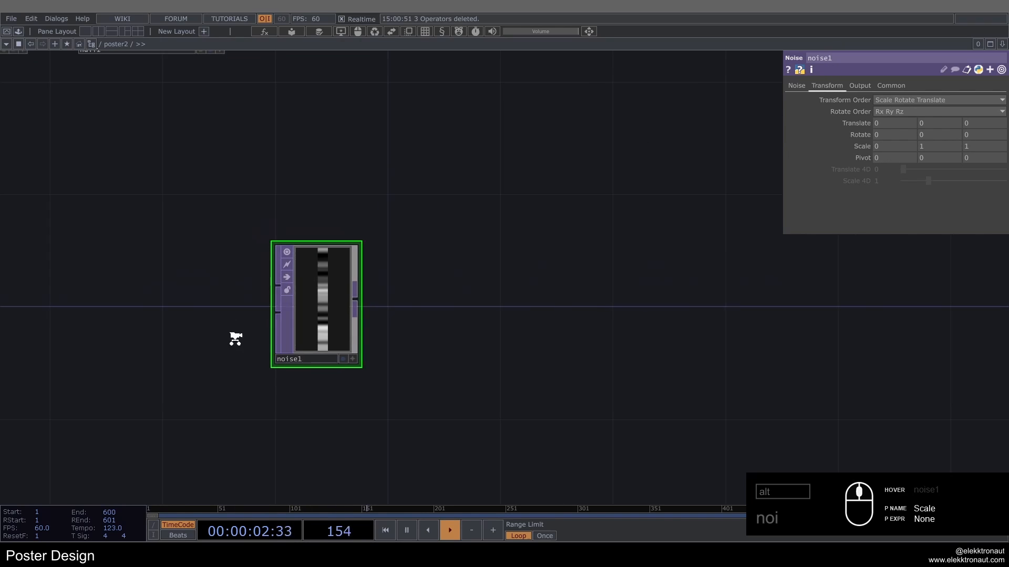
pyautogui.click(802, 84)
pyautogui.moveTo(927, 181); pyautogui.dragTo(877, 138)
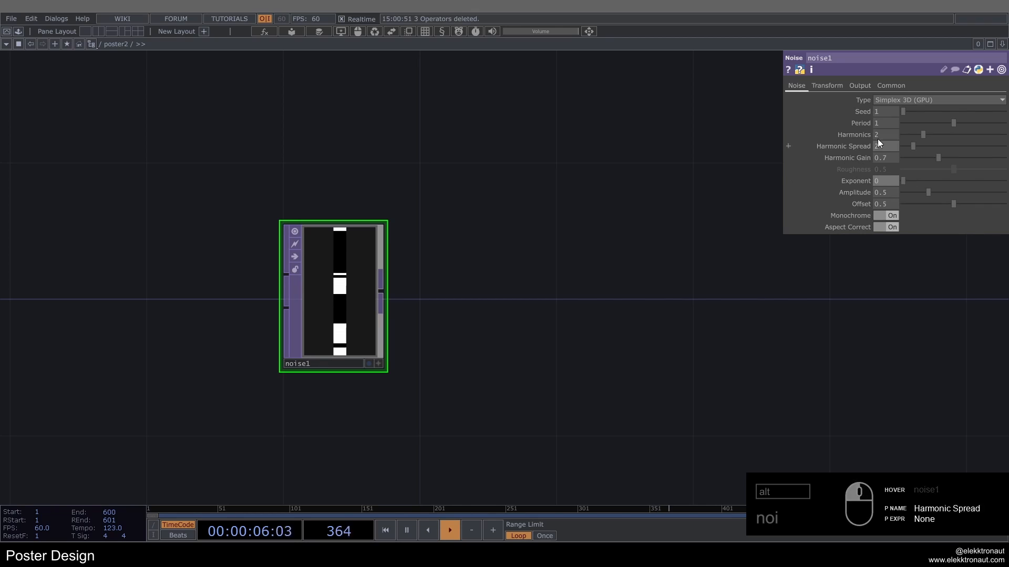
pyautogui.write('.')
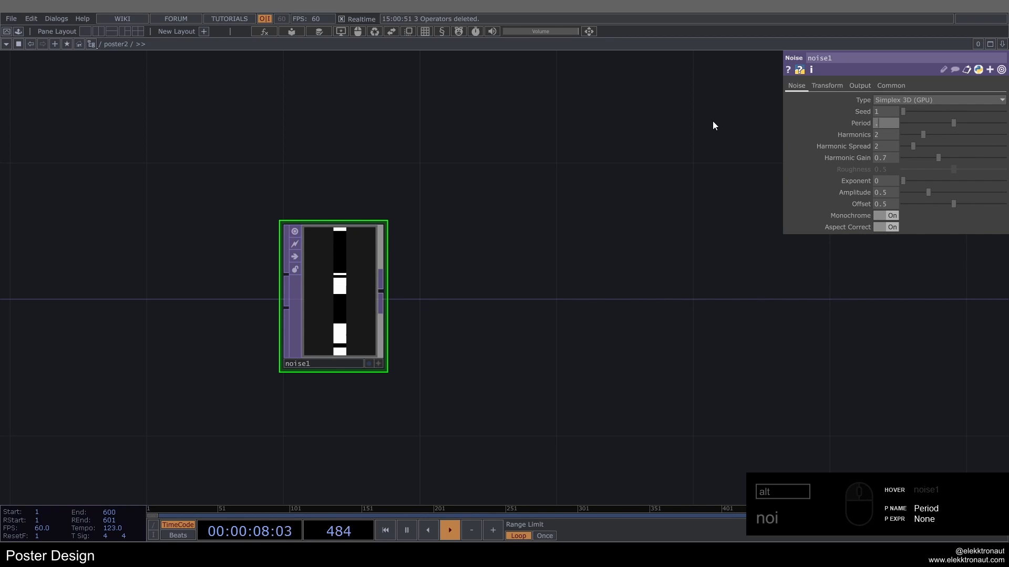
pyautogui.write('7')
pyautogui.press('Return')
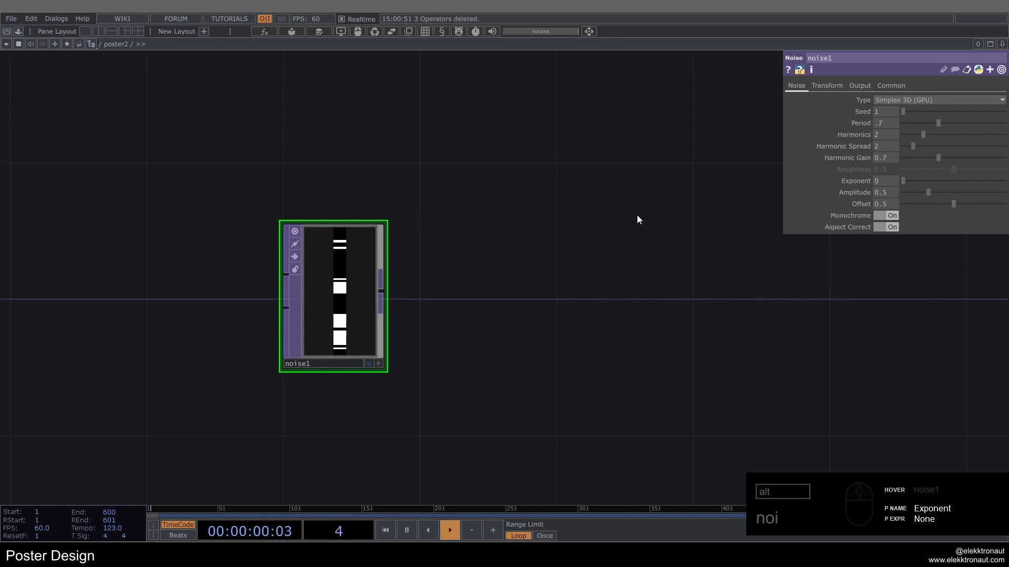
# Step: Drive noise1's Seed with the expression op('null1')['seed'] + me.digits
pyautogui.scroll(-5, 637, 215)
pyautogui.moveTo(615, 224); pyautogui.dragTo(601, 241)
pyautogui.moveTo(579, 183); pyautogui.dragTo(531, 196)
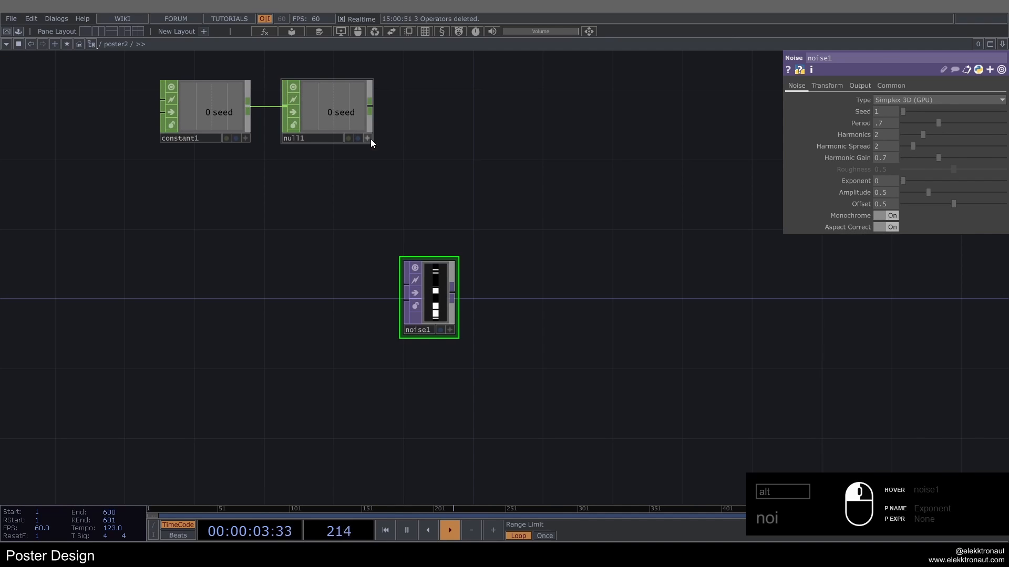
pyautogui.click(367, 138)
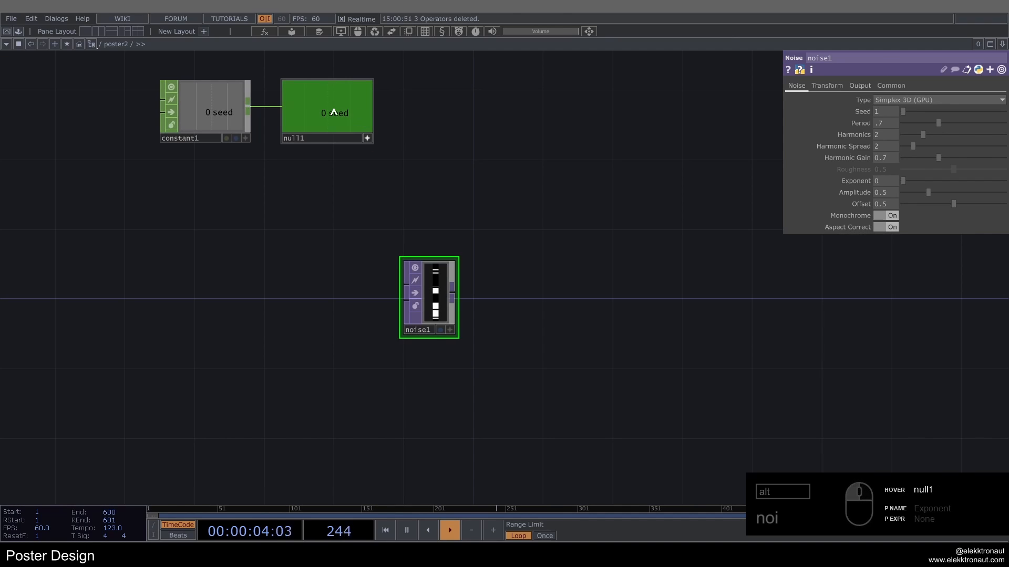
pyautogui.moveTo(361, 119); pyautogui.dragTo(876, 111)
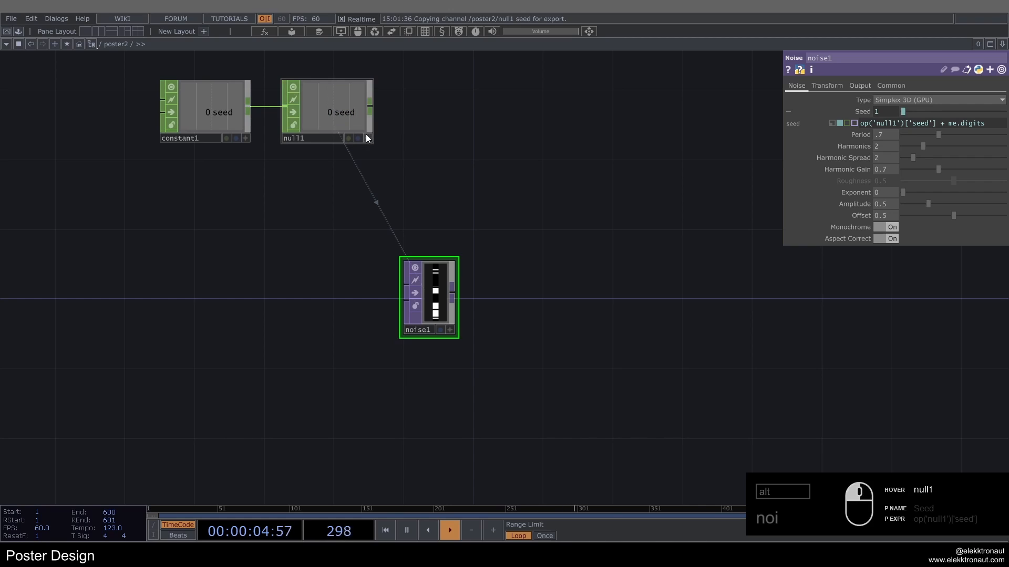
# Step: Duplicate noise1, place the copy directly below it, and check the seed expression on the original
pyautogui.scroll(5, 421, 331)
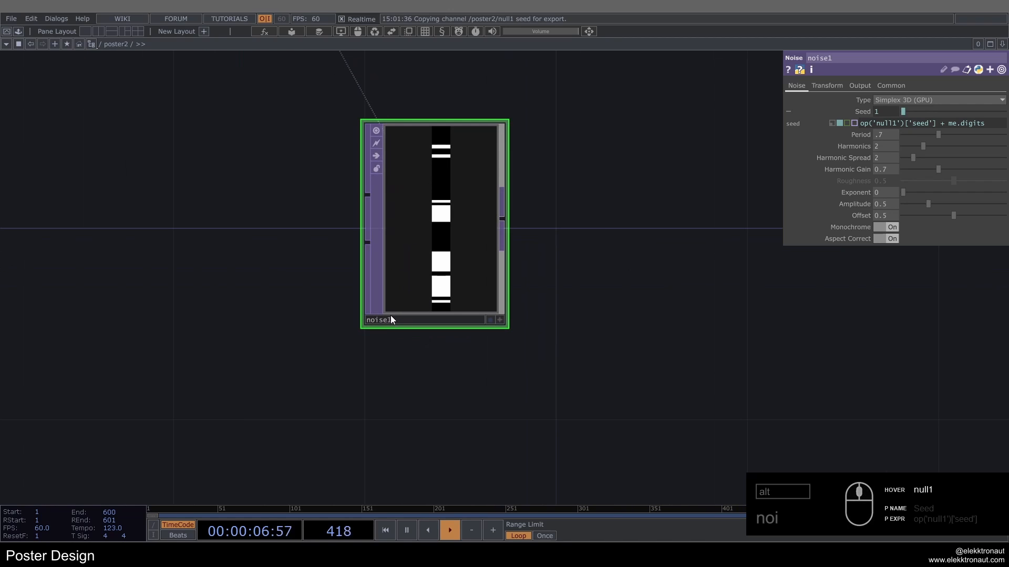
pyautogui.scroll(-5, 419, 271)
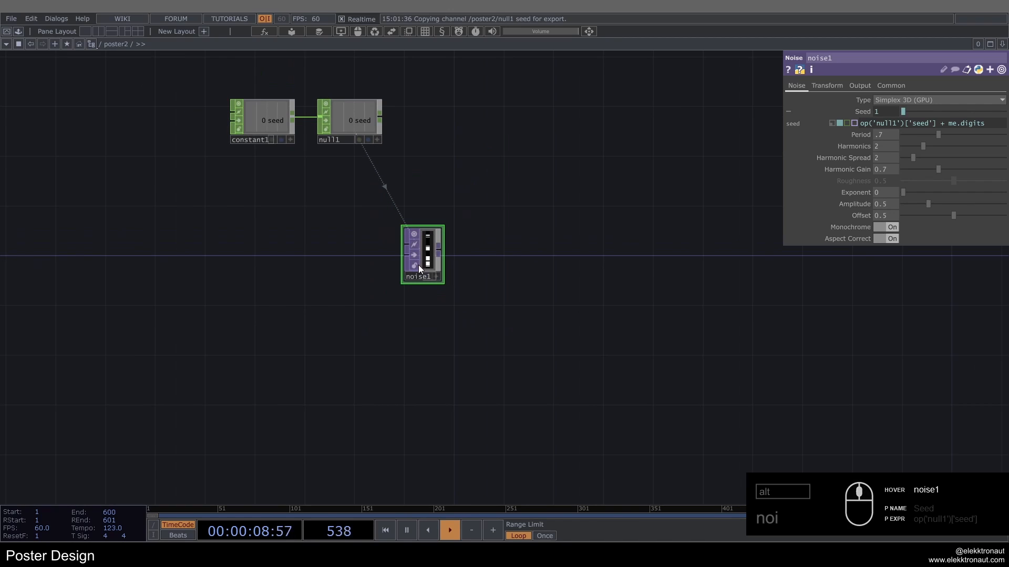
pyautogui.hotkey('ctrl', 'c')
pyautogui.hotkey('ctrl', 'v')
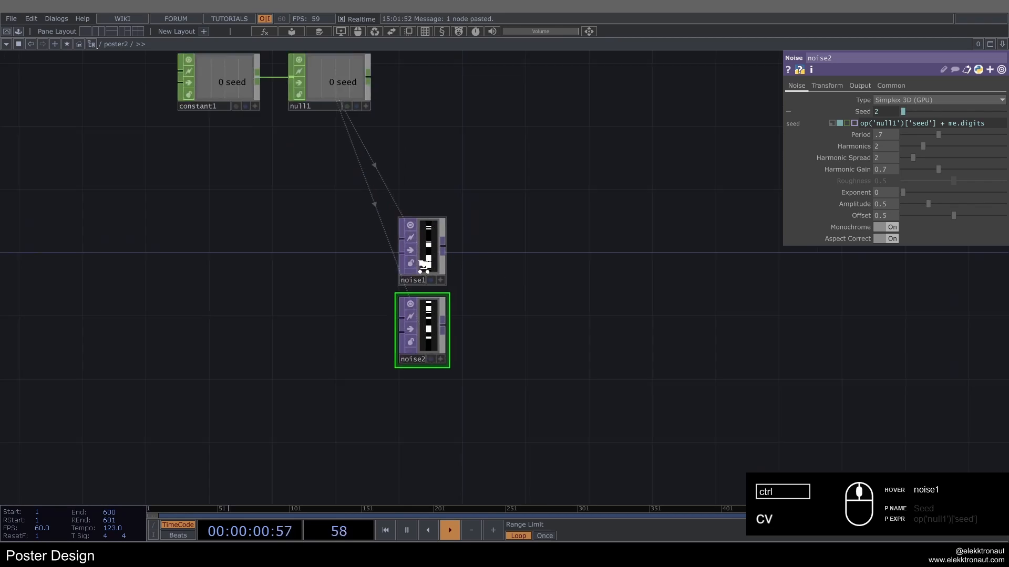
pyautogui.scroll(4, 421, 271)
pyautogui.click(437, 221)
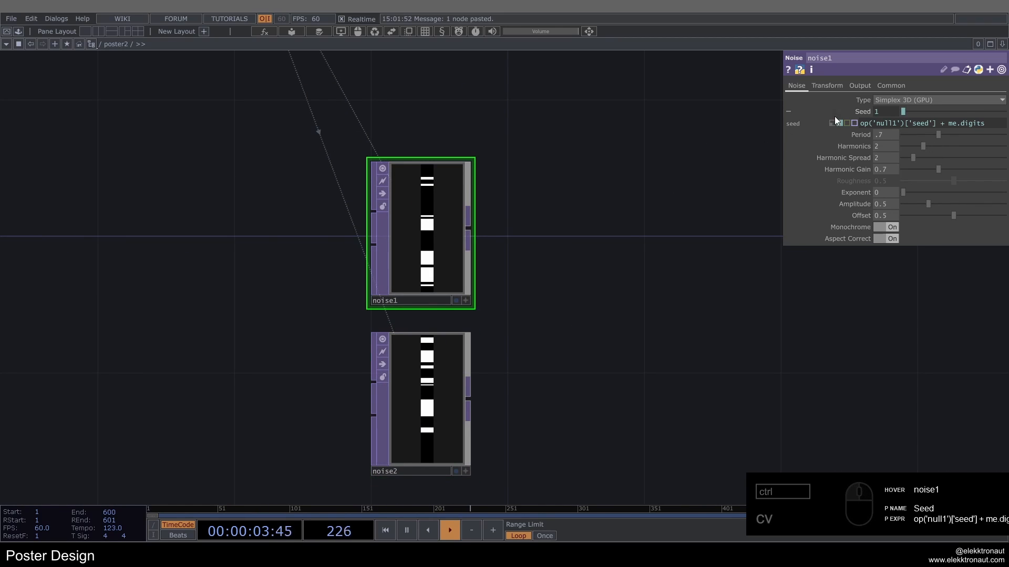
pyautogui.scroll(-4, 468, 247)
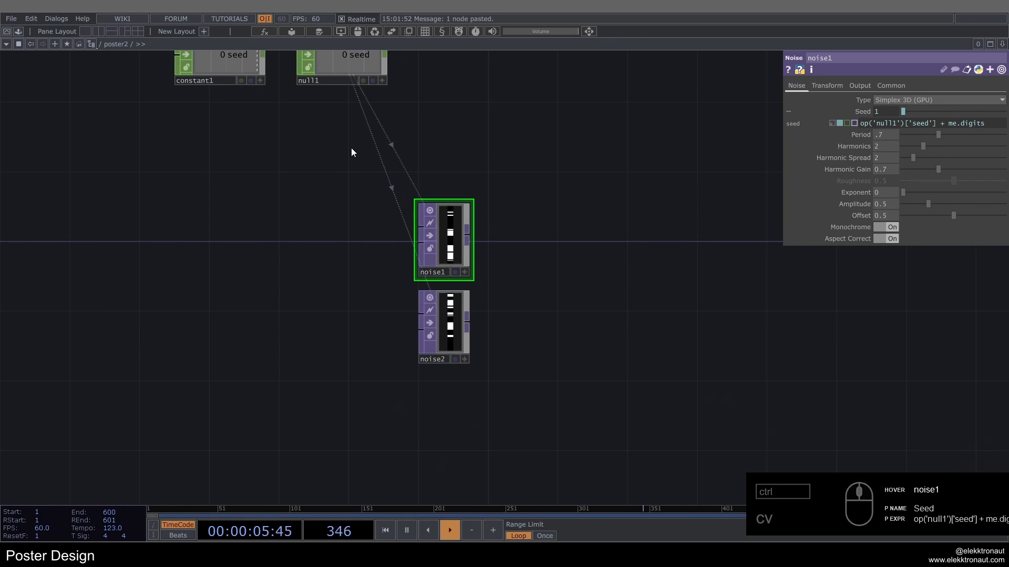
# Step: Paste another copy of the Noise TOP below noise2
pyautogui.moveTo(299, 137); pyautogui.dragTo(300, 209)
pyautogui.scroll(3, 419, 383)
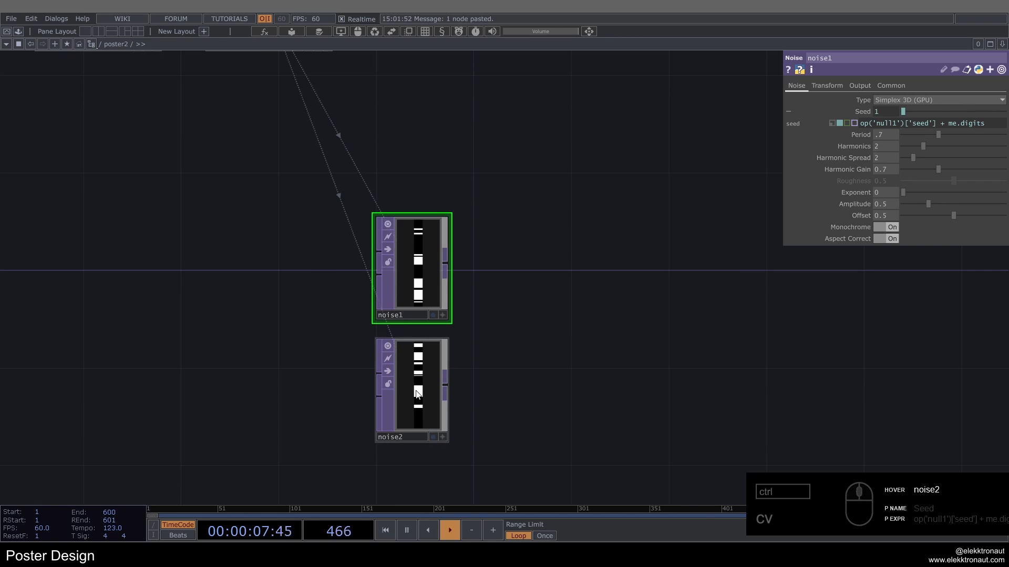
pyautogui.click(401, 387)
pyautogui.moveTo(524, 363); pyautogui.dragTo(465, 282)
pyautogui.scroll(-3, 492, 263)
pyautogui.hotkey('ctrl', 'v')
pyautogui.scroll(2, 465, 282)
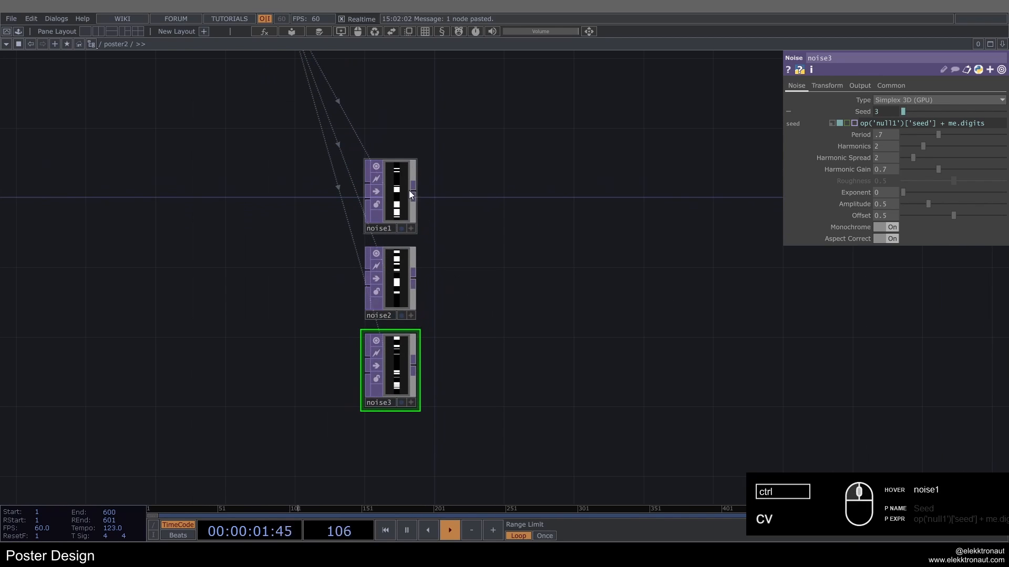
# Step: Add a Layout TOP after noise1 and connect noise2 and noise3 to its input as well
pyautogui.rightClick(412, 197)
pyautogui.write('la')
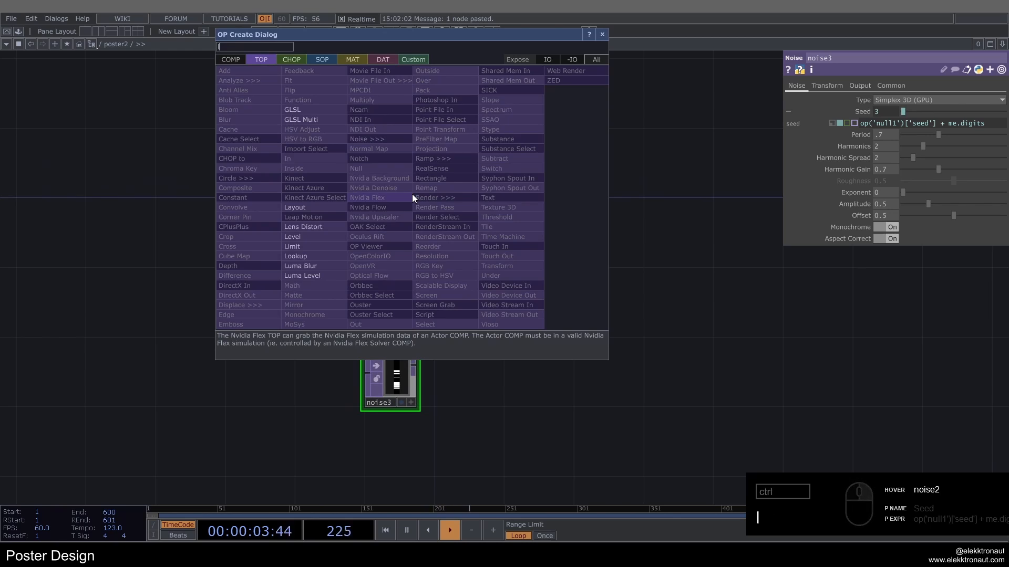
pyautogui.click(321, 209)
pyautogui.click(636, 183)
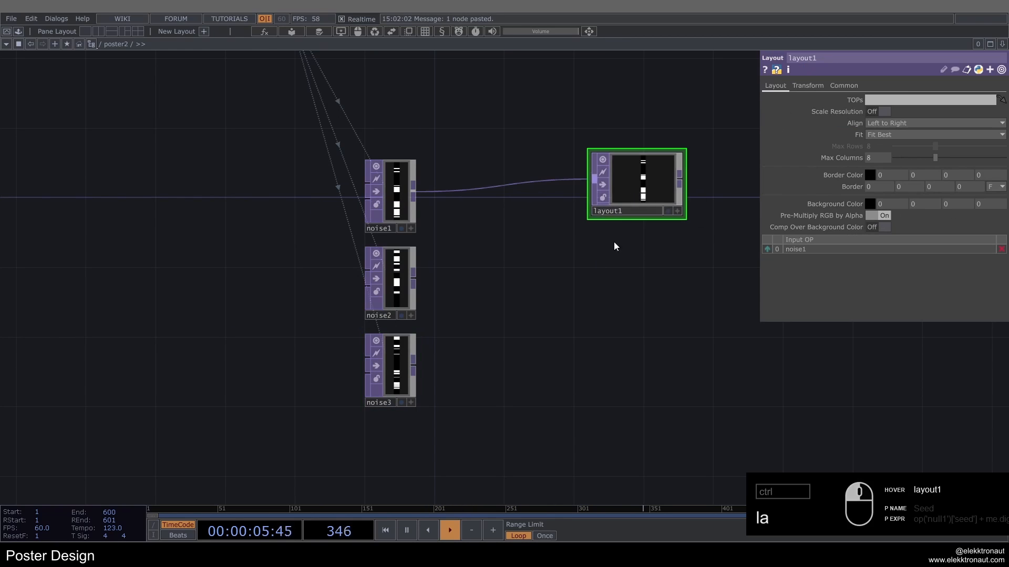
pyautogui.click(392, 295)
pyautogui.moveTo(414, 273); pyautogui.dragTo(592, 184)
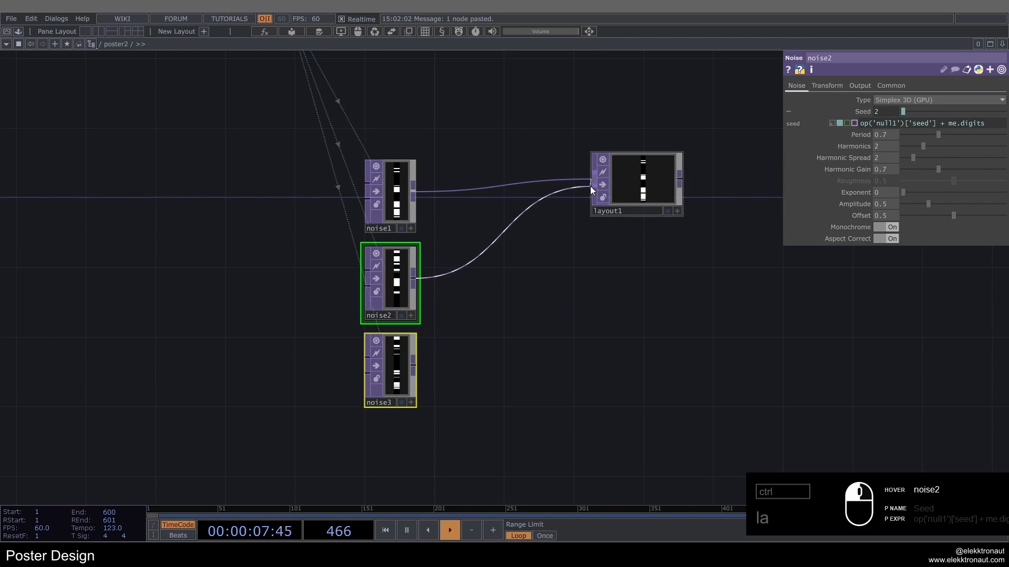
# Step: Turn on Scale Resolution for layout1 and inspect the combined noise columns
pyautogui.click(637, 181)
pyautogui.click(878, 112)
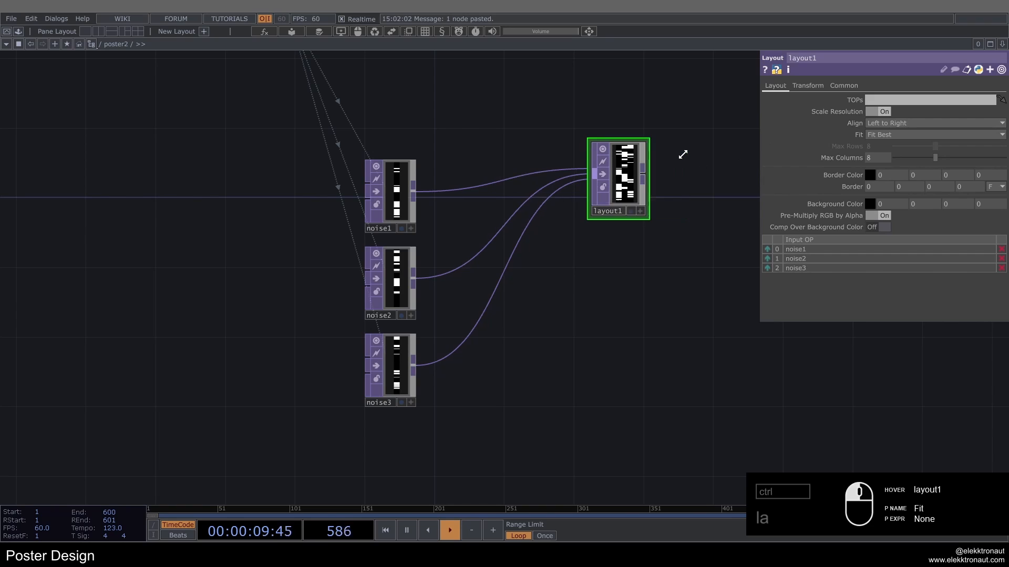
pyautogui.scroll(5, 625, 191)
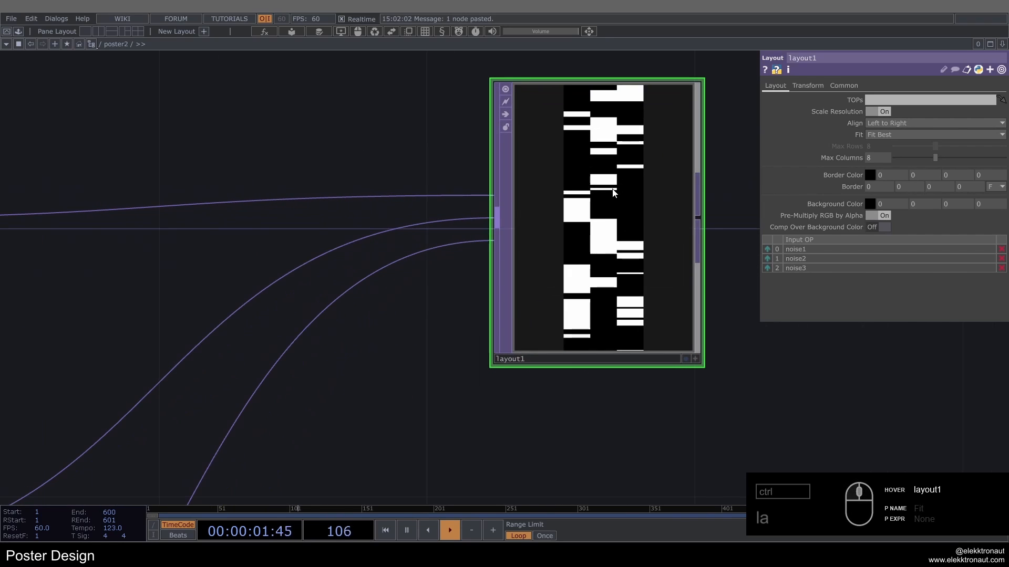
# Step: Duplicate the three Noise TOPs together with layout1 and place the copies below the originals
pyautogui.scroll(-8, 625, 178)
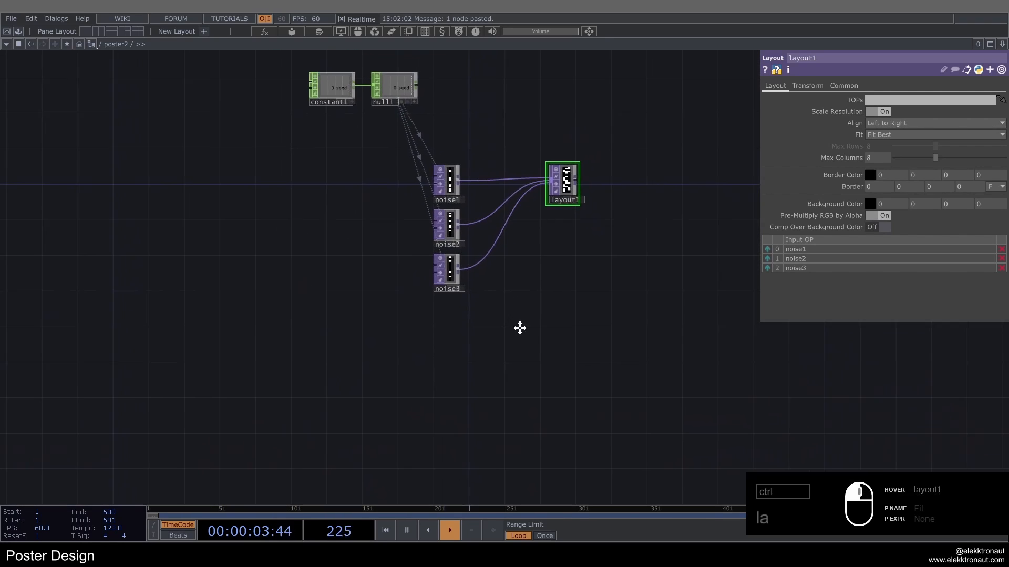
pyautogui.moveTo(581, 335); pyautogui.dragTo(374, 196)
pyautogui.hotkey('ctrl', 'c')
pyautogui.hotkey('ctrl', 'v')
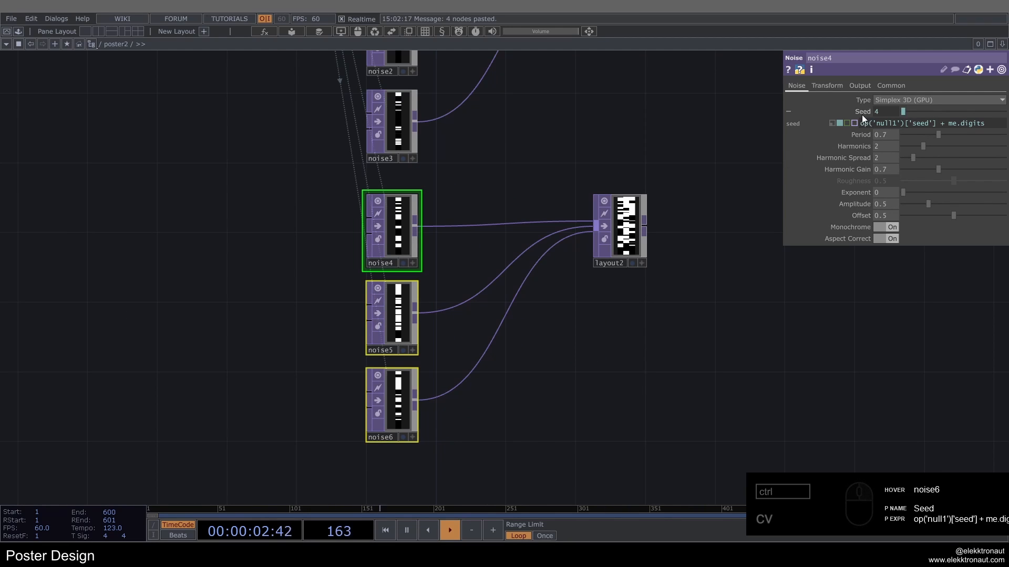
# Step: Set the period of the copied noises noise4, noise5 and noise6 to 0.2
pyautogui.moveTo(882, 119); pyautogui.dragTo(640, 94)
pyautogui.click(618, 95)
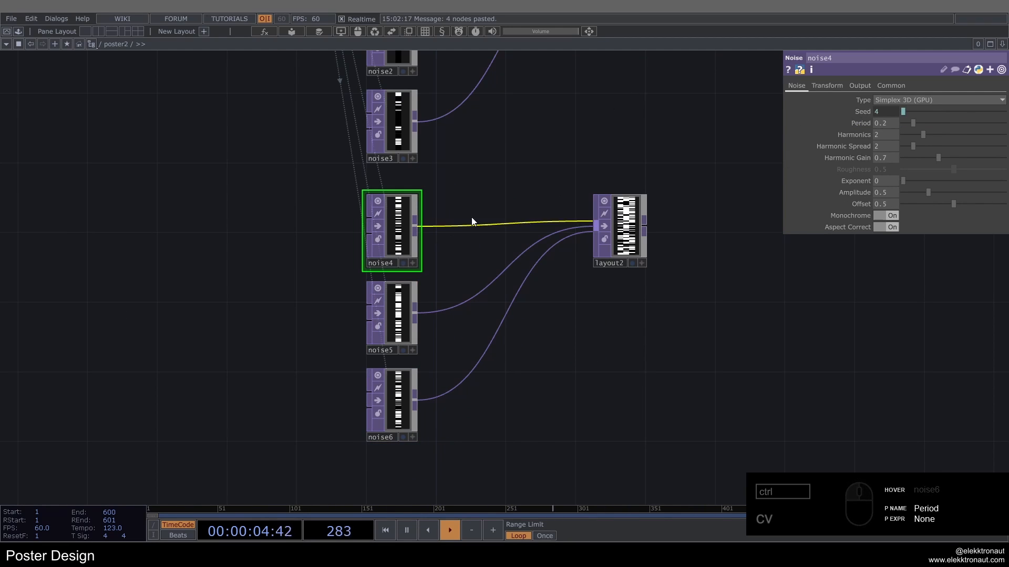
pyautogui.scroll(3, 539, 220)
pyautogui.scroll(-6, 539, 221)
pyautogui.moveTo(542, 265); pyautogui.dragTo(521, 238)
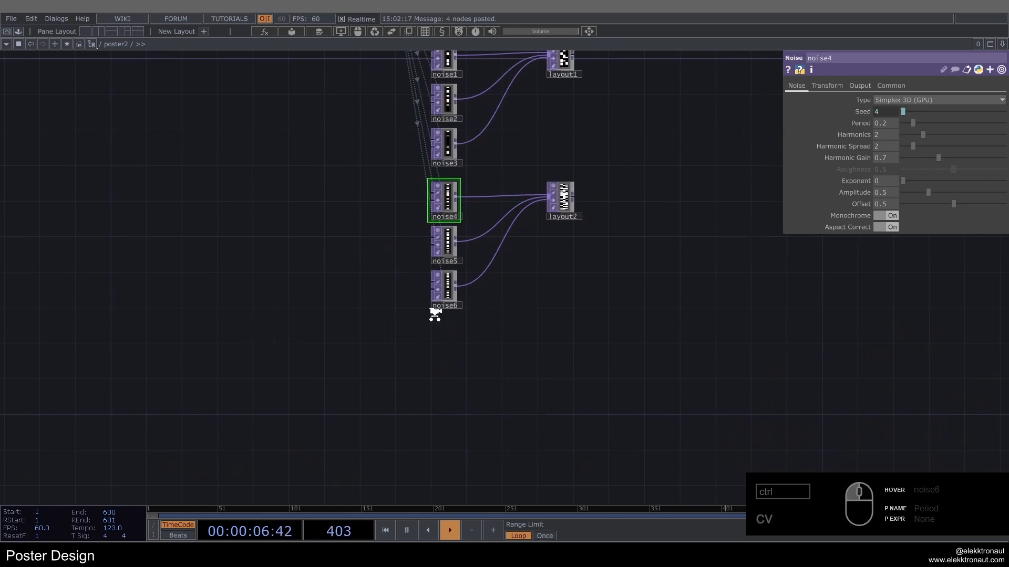
# Step: Duplicate noise6 and place the unconnected copy directly below it
pyautogui.scroll(2, 435, 314)
pyautogui.click(456, 275)
pyautogui.hotkey('ctrl', 'c')
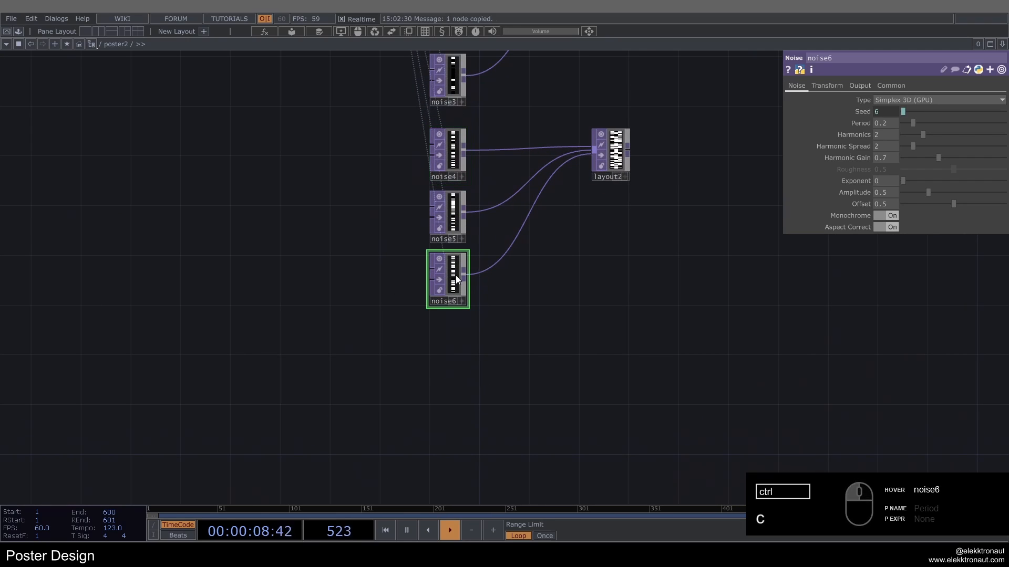
pyautogui.hotkey('ctrl', 'v')
pyautogui.scroll(3, 452, 331)
pyautogui.moveTo(451, 339); pyautogui.dragTo(452, 363)
# Step: Set the resolution width of noise7 to 150
pyautogui.click(882, 88)
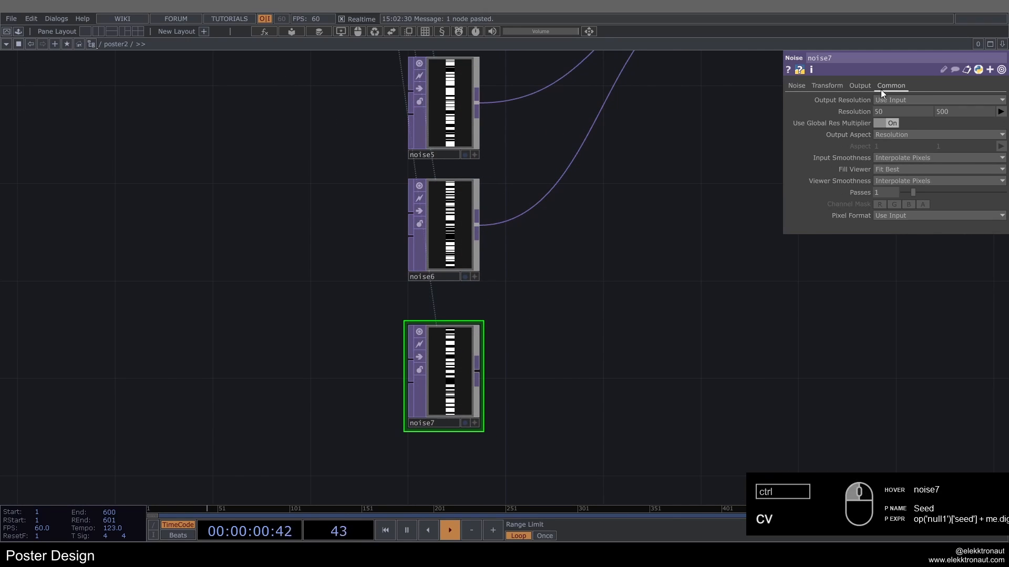
pyautogui.moveTo(882, 114); pyautogui.dragTo(867, 112)
pyautogui.write('150')
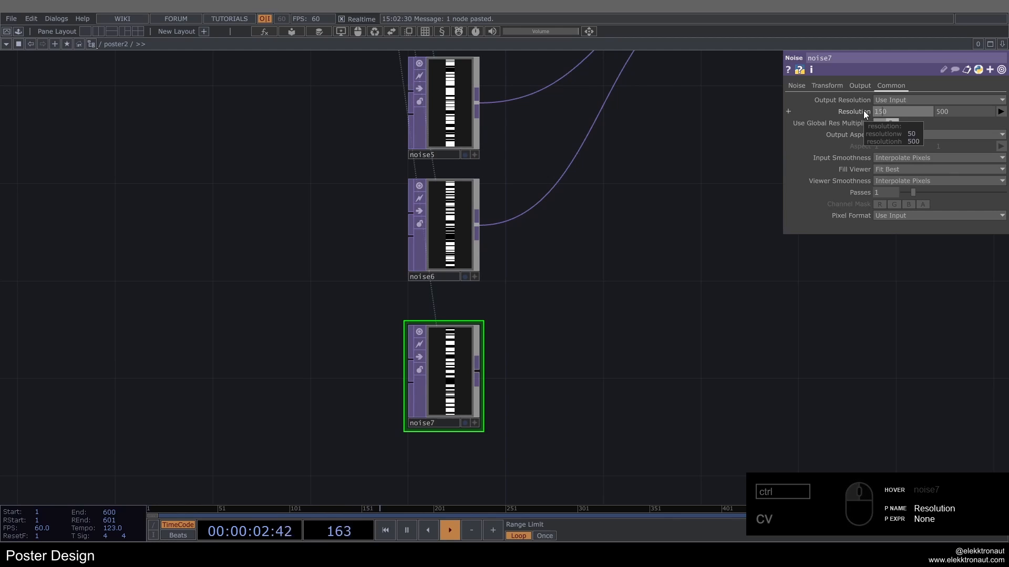
pyautogui.press('Return')
# Step: Set the transform scale of noise7 to 1 in X and 0.2 in Y
pyautogui.click(827, 85)
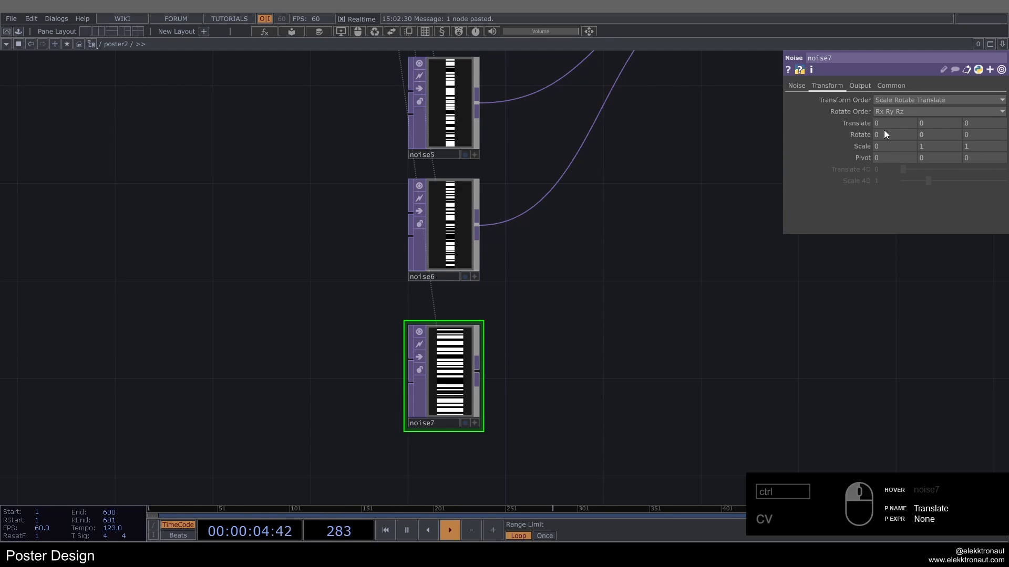
pyautogui.write('1')
pyautogui.press('Return')
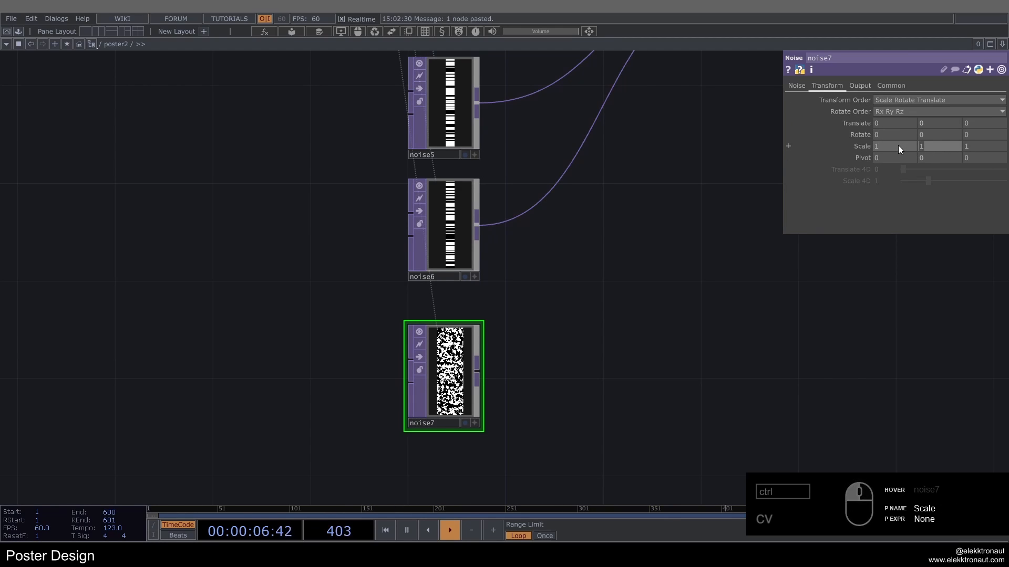
pyautogui.write('.2')
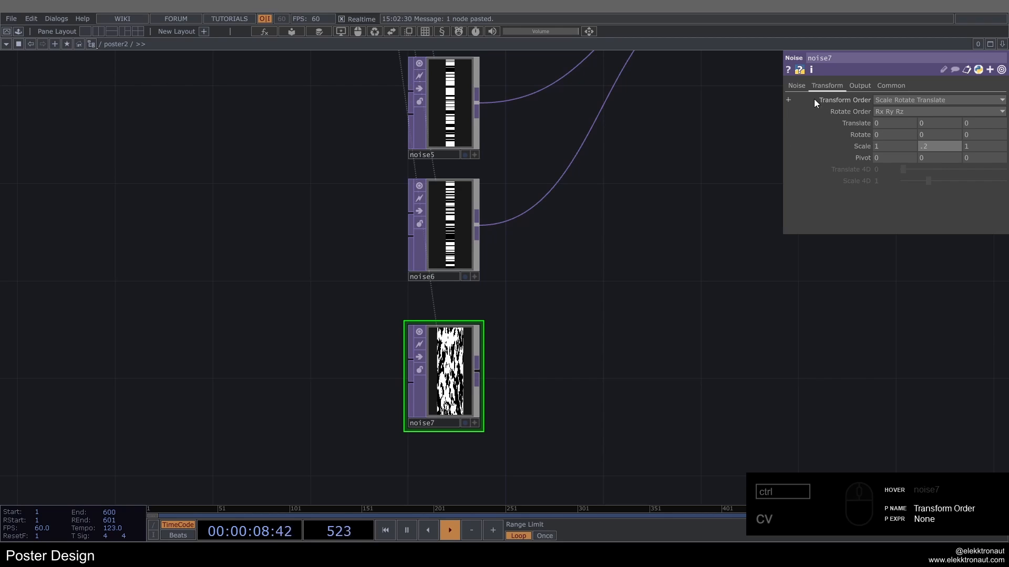
# Step: Set the period of noise7 to 1
pyautogui.click(797, 87)
pyautogui.click(887, 126)
pyautogui.write('1')
pyautogui.press('Return')
# Step: Add a Limit TOP after noise7
pyautogui.moveTo(557, 265); pyautogui.dragTo(449, 252)
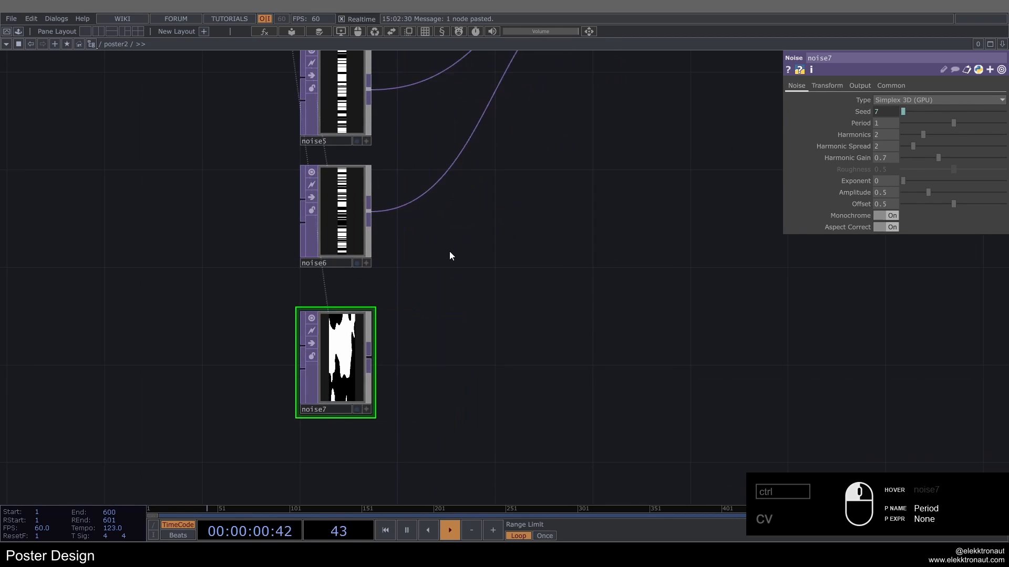
pyautogui.scroll(-3, 316, 326)
pyautogui.press('Tab')
pyautogui.write('li')
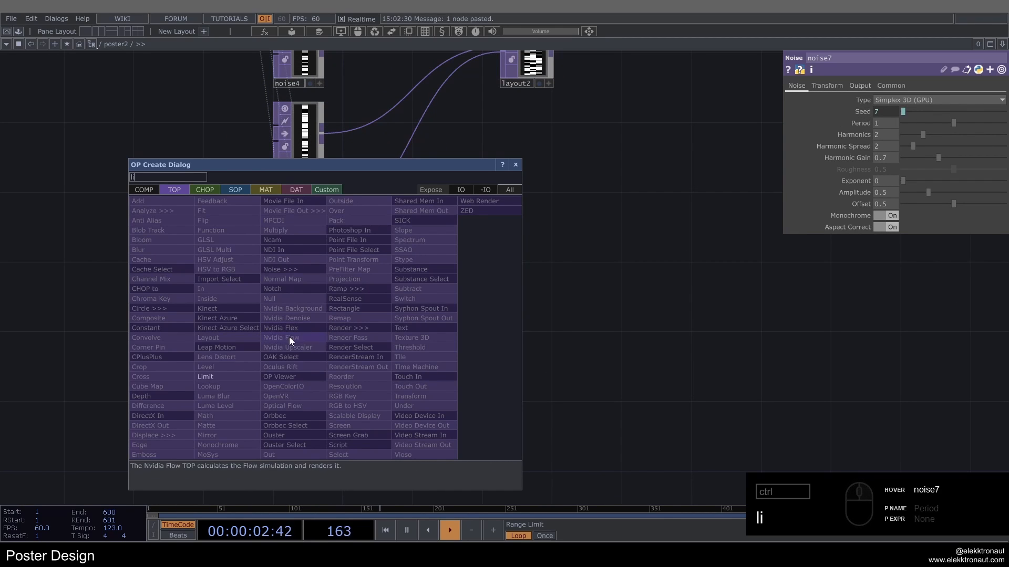
pyautogui.click(226, 377)
pyautogui.click(405, 330)
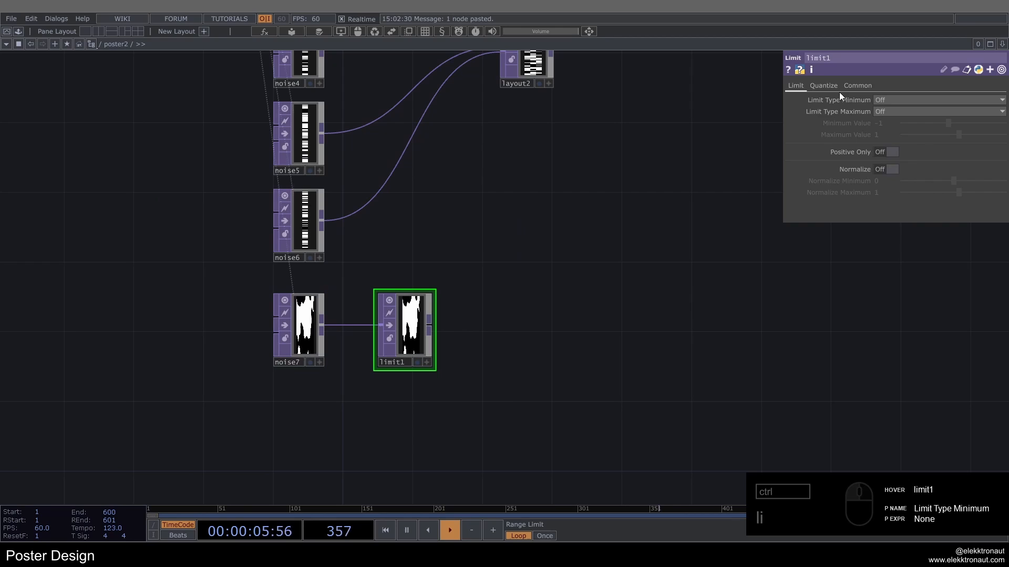
# Step: Set limit1's Quantize Position to Round
pyautogui.click(832, 87)
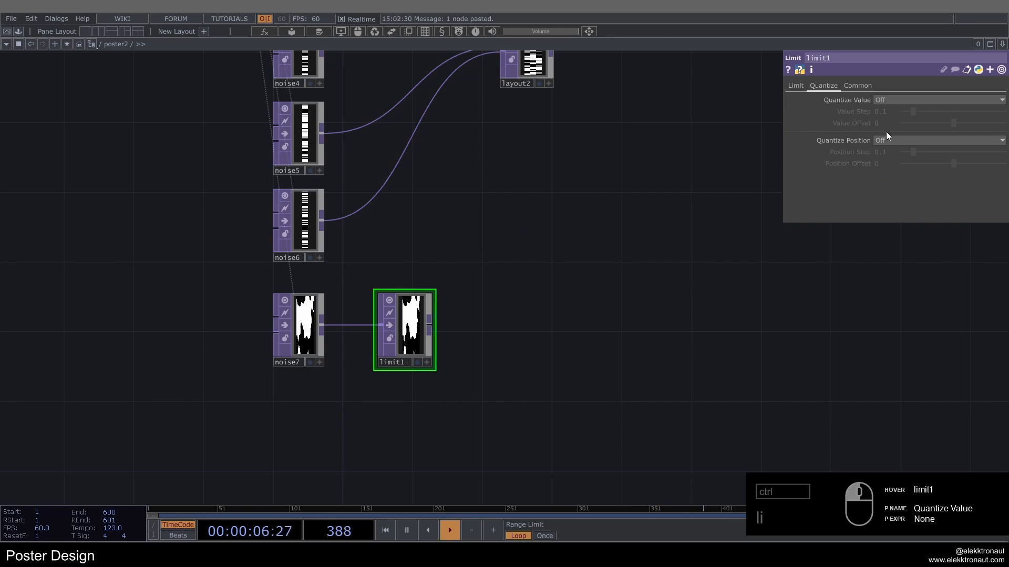
pyautogui.click(887, 140)
pyautogui.click(889, 183)
pyautogui.scroll(5, 485, 318)
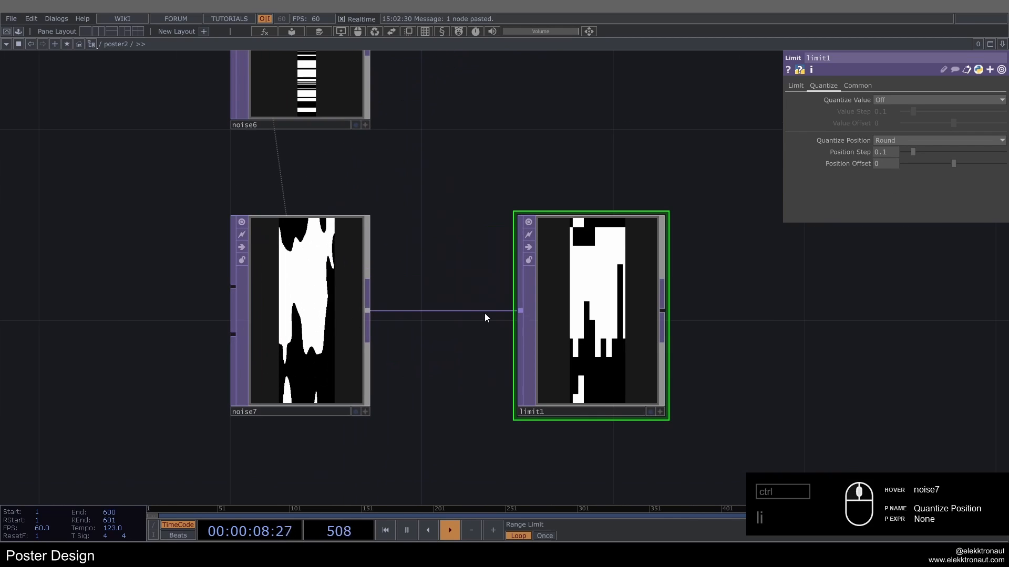
# Step: Reference limit1's Position Step in its Position Offset and halve it with the expression me.par.posstep / 2
pyautogui.rightClick(826, 128)
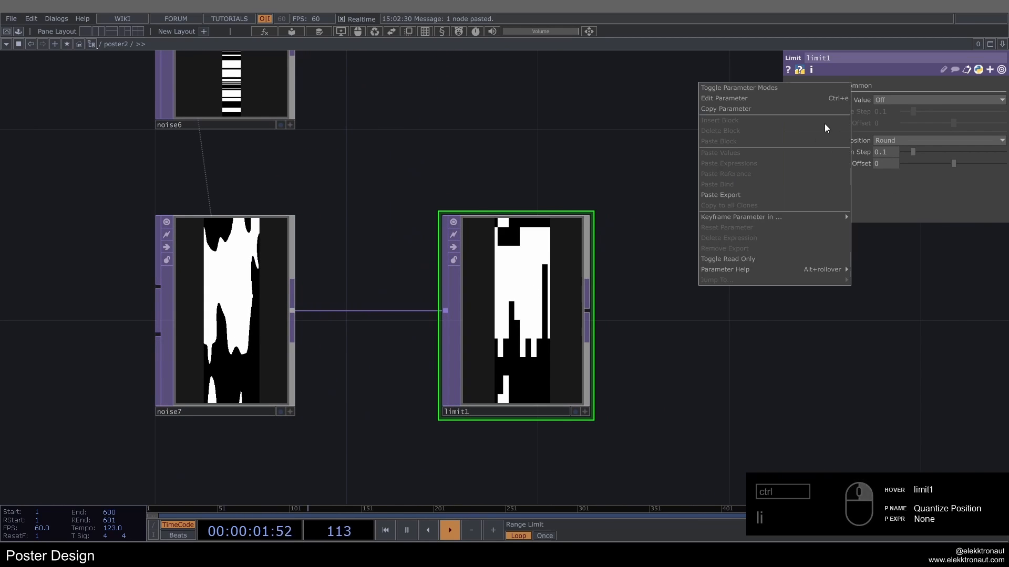
pyautogui.click(821, 110)
pyautogui.rightClick(843, 164)
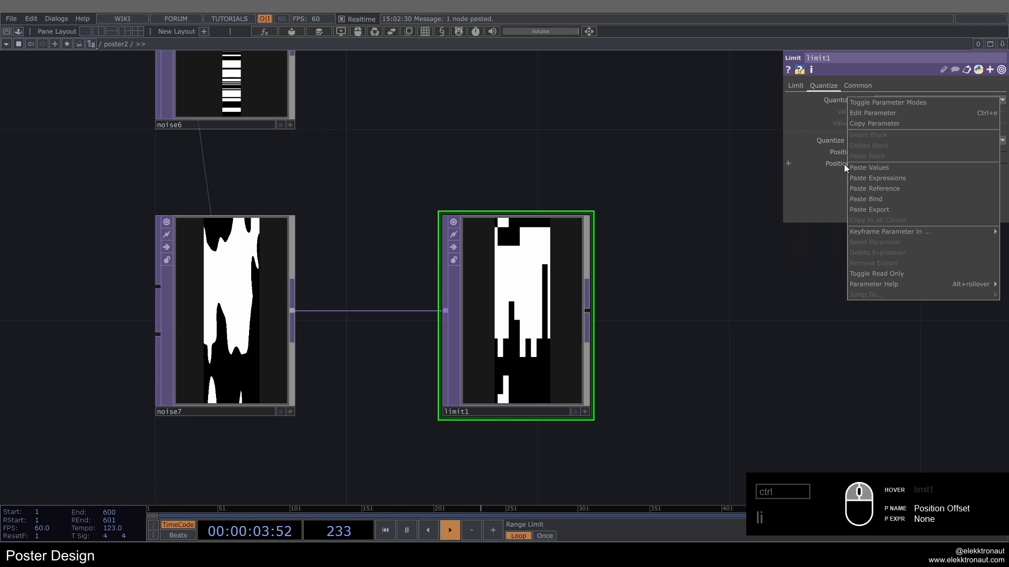
pyautogui.click(866, 189)
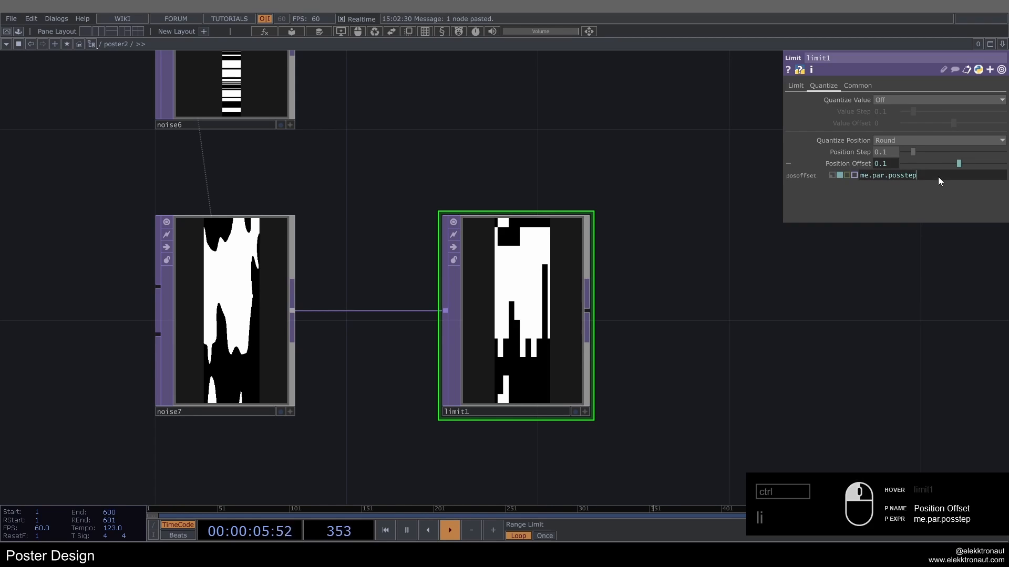
pyautogui.write('/ 2')
pyautogui.press('Return')
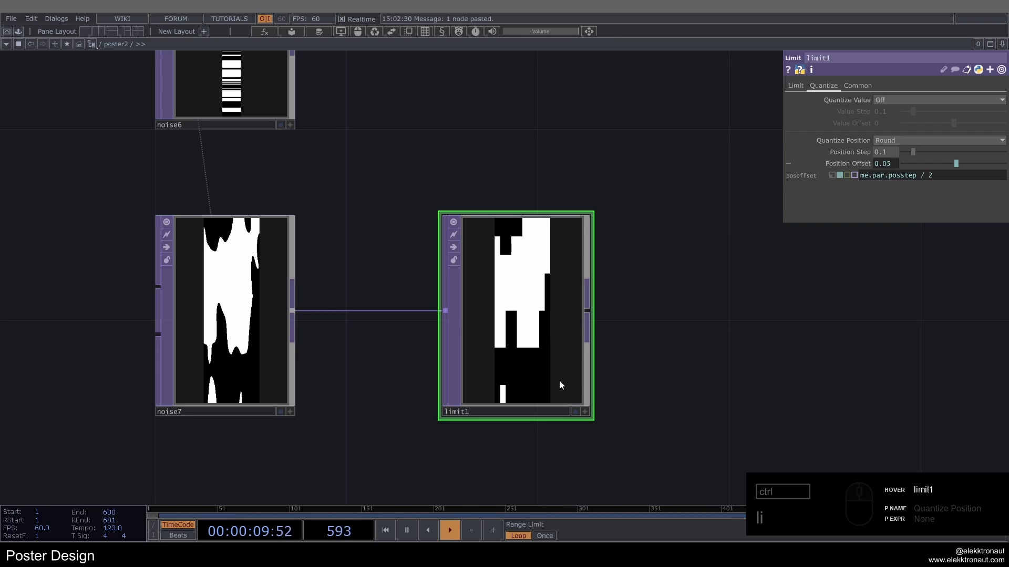
# Step: Add another Layout TOP after layout1
pyautogui.scroll(-4, 525, 260)
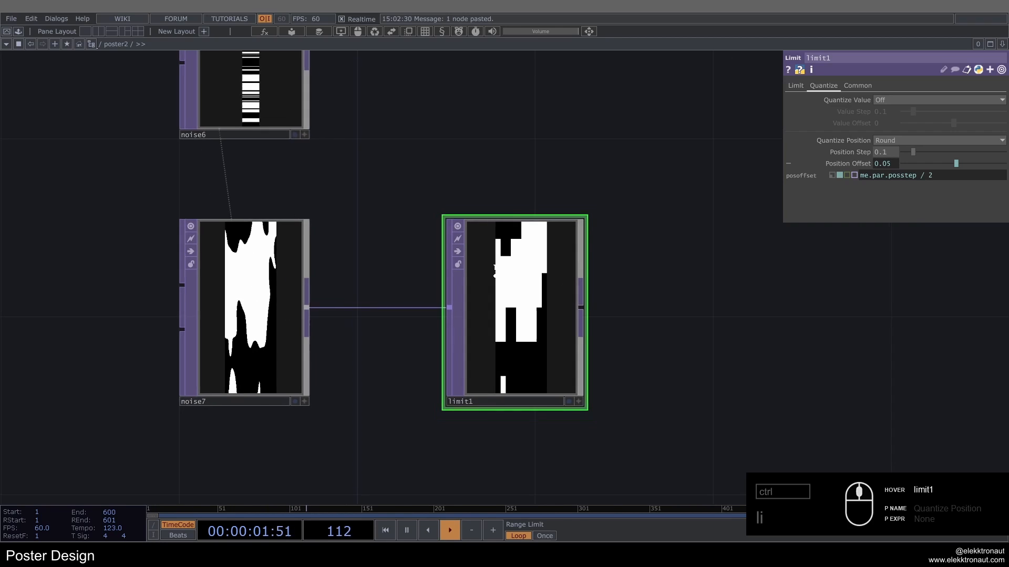
pyautogui.click(855, 159)
pyautogui.scroll(-5, 409, 273)
pyautogui.moveTo(478, 221); pyautogui.dragTo(408, 334)
pyautogui.scroll(2, 426, 298)
pyautogui.scroll(-3, 425, 297)
pyautogui.moveTo(426, 297); pyautogui.dragTo(329, 336)
pyautogui.scroll(-2, 322, 344)
pyautogui.press('Tab')
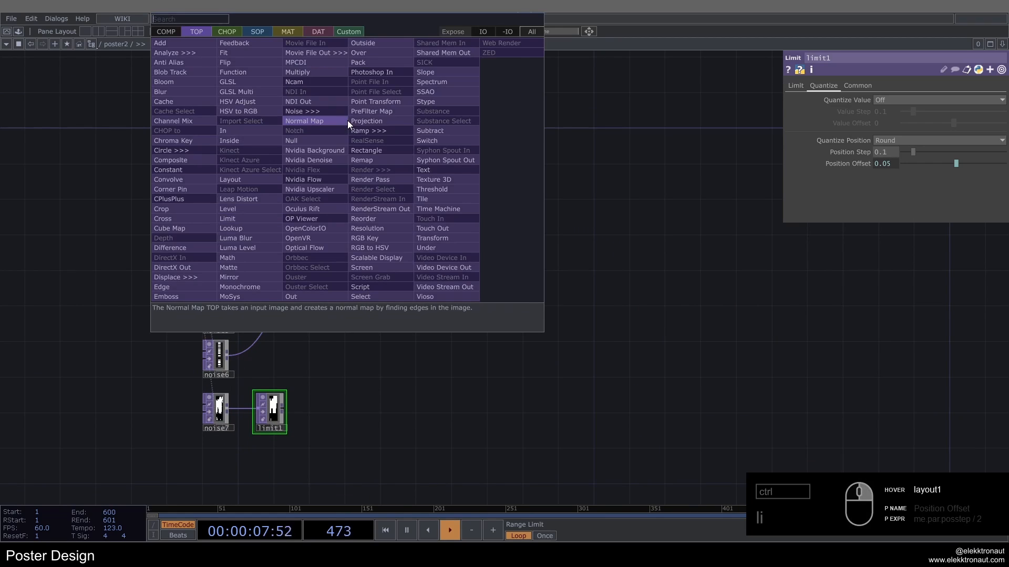
pyautogui.write('lay')
pyautogui.click(243, 179)
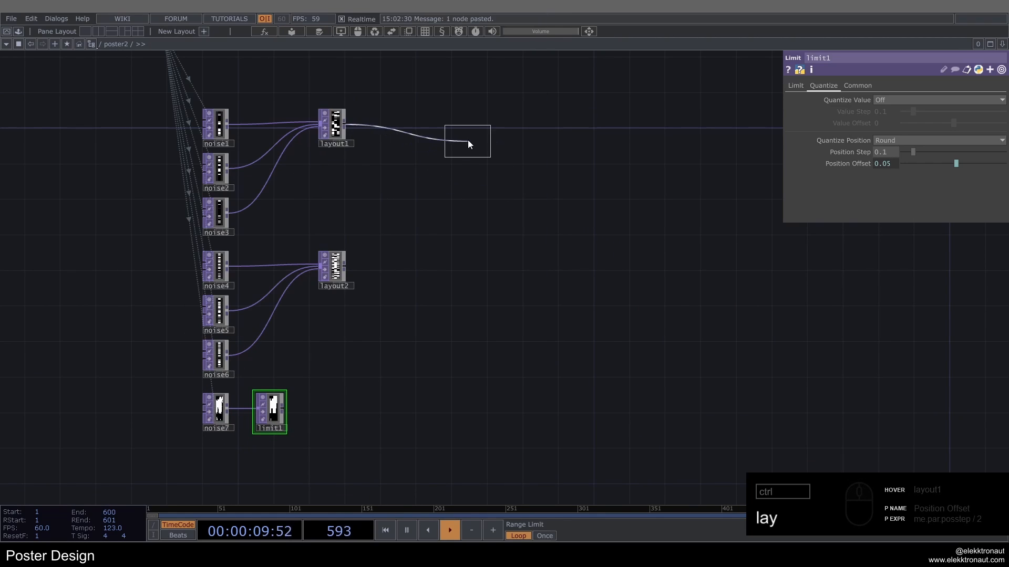
pyautogui.click(466, 130)
# Step: Connect limit1 and layout2 to the input of layout3 as well
pyautogui.click(279, 407)
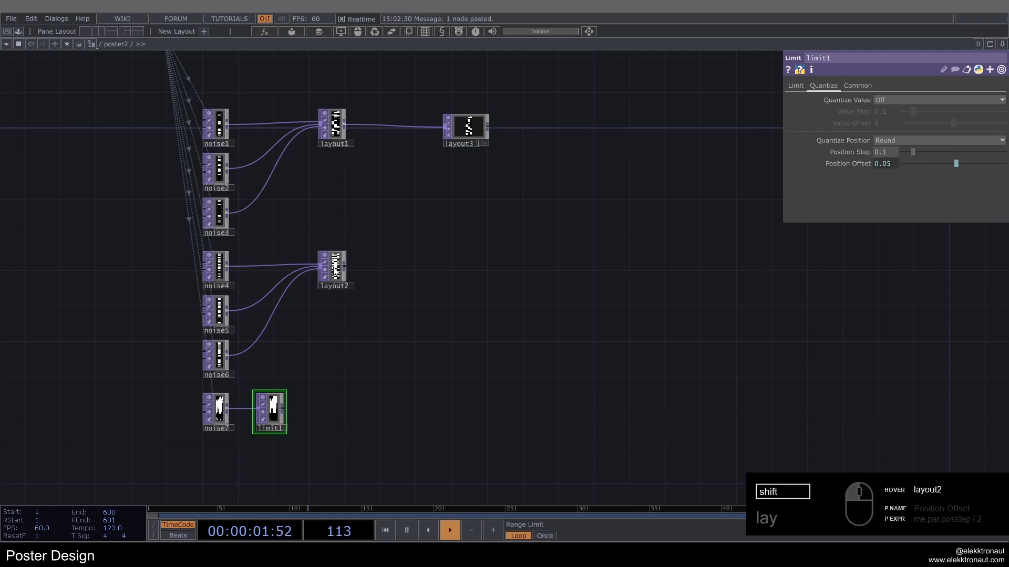
pyautogui.moveTo(282, 407); pyautogui.dragTo(458, 134)
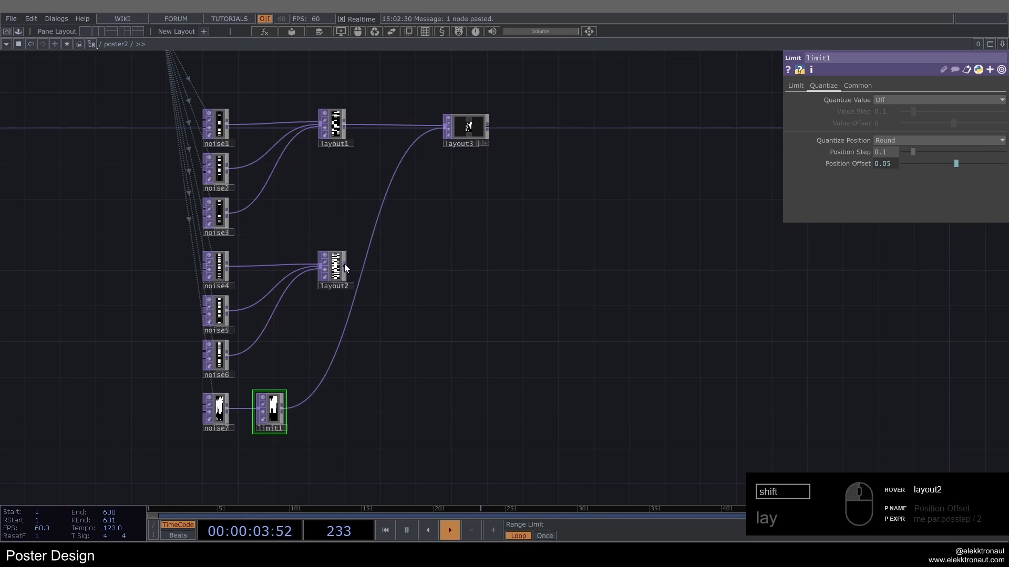
pyautogui.moveTo(345, 264); pyautogui.dragTo(449, 128)
# Step: Turn on Scale Resolution for layout3
pyautogui.scroll(5, 468, 131)
pyautogui.click(469, 131)
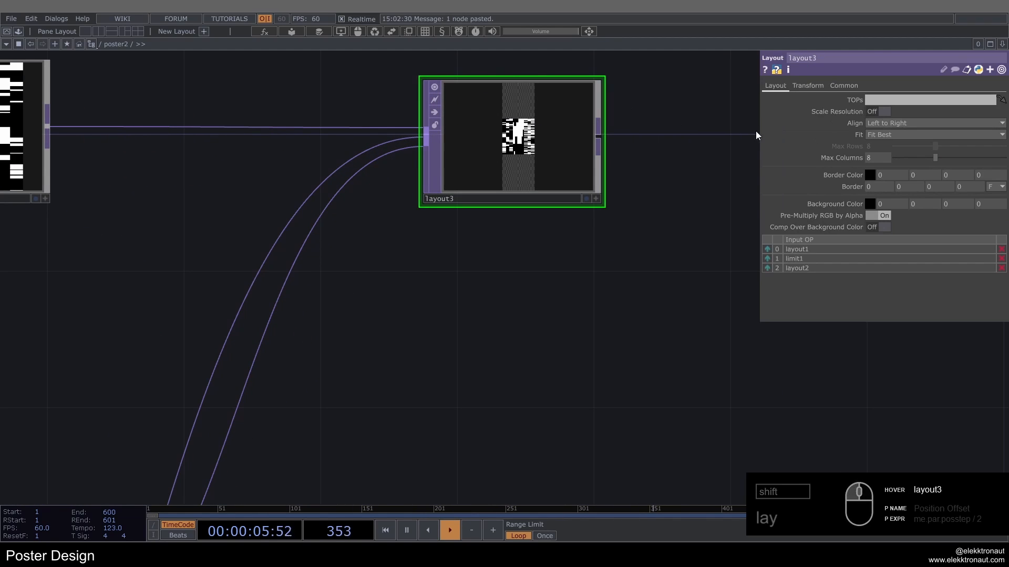
pyautogui.click(874, 112)
pyautogui.moveTo(566, 286); pyautogui.dragTo(508, 385)
pyautogui.moveTo(546, 183); pyautogui.dragTo(536, 162)
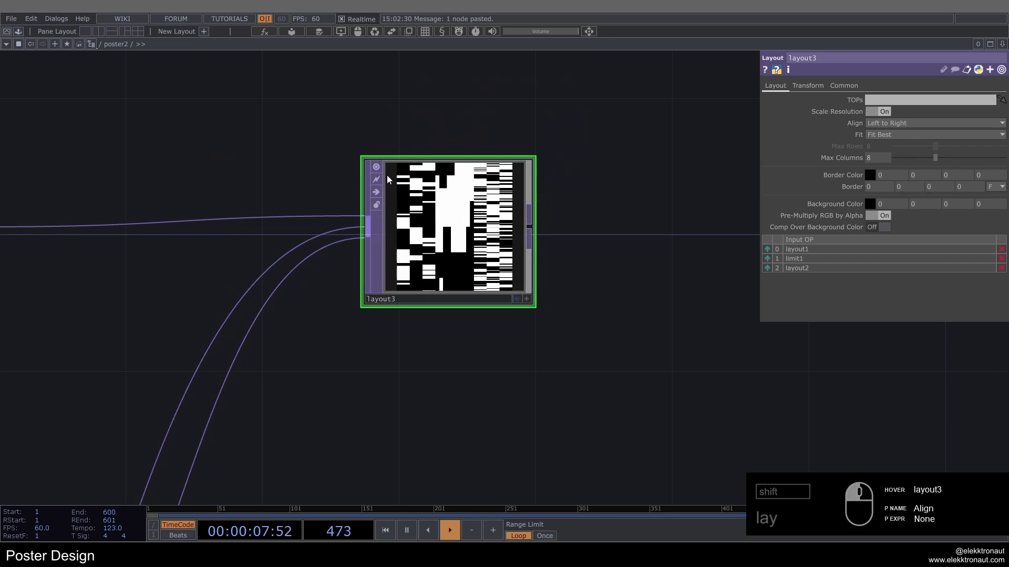
# Step: Examine the combined black-and-white pattern in layout3 and the network around it
pyautogui.scroll(-5, 505, 211)
pyautogui.scroll(1, 432, 331)
pyautogui.moveTo(432, 331); pyautogui.dragTo(573, 255)
pyautogui.scroll(-1, 402, 306)
pyautogui.scroll(-5, 415, 259)
pyautogui.scroll(3, 401, 254)
pyautogui.moveTo(534, 200); pyautogui.dragTo(337, 255)
pyautogui.scroll(6, 337, 256)
pyautogui.middleClick(427, 240)
# Step: Add a Lookup TOP between layout3 and designer_v2_1, fed by layout3
pyautogui.scroll(-5, 427, 240)
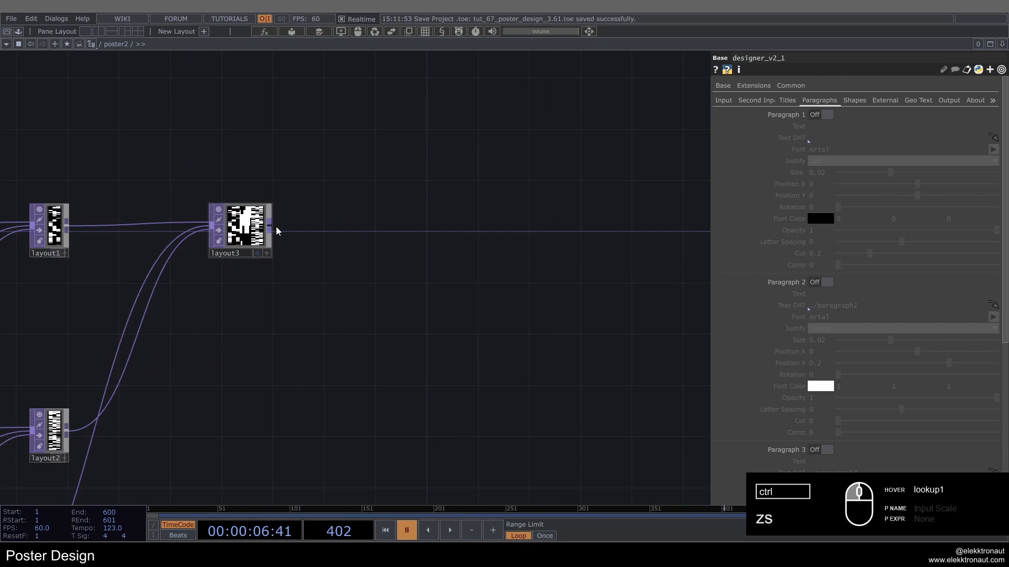
pyautogui.press('Tab')
pyautogui.write('lo')
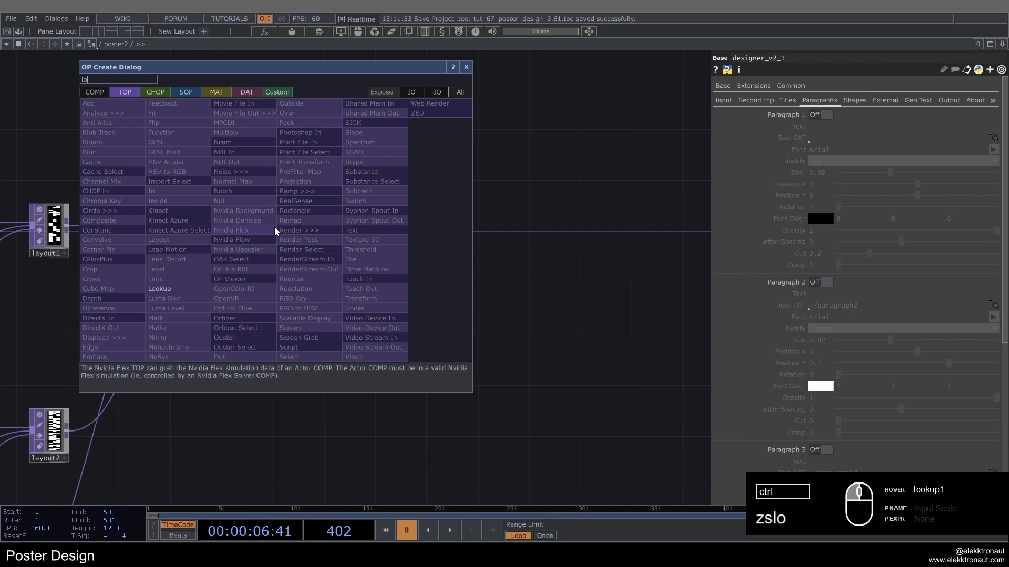
pyautogui.click(181, 290)
pyautogui.click(497, 231)
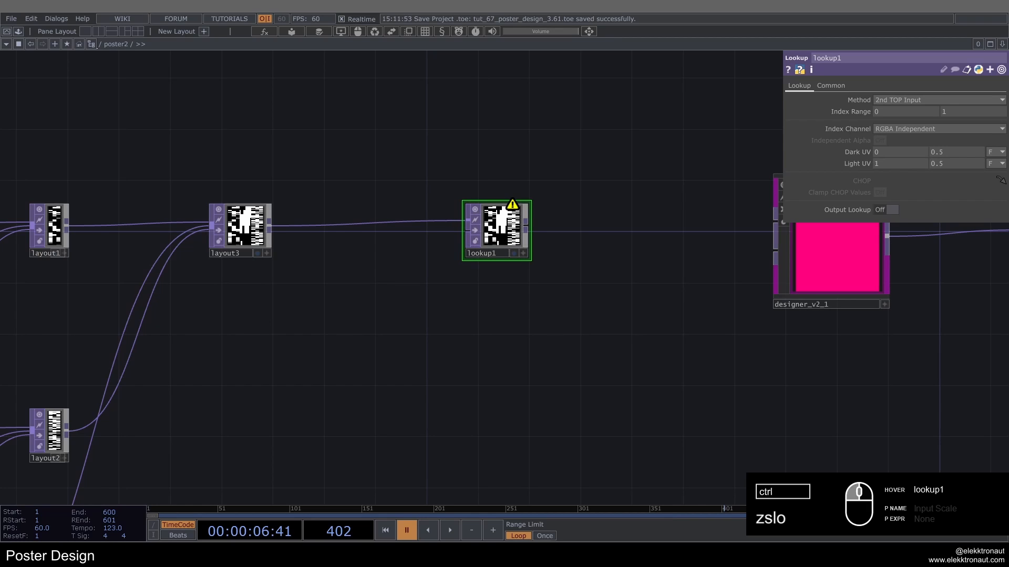
# Step: Paste the quick_color_palette component below layout3 and connect its TOP output to the second input of lookup1
pyautogui.hotkey('ctrl', 'v')
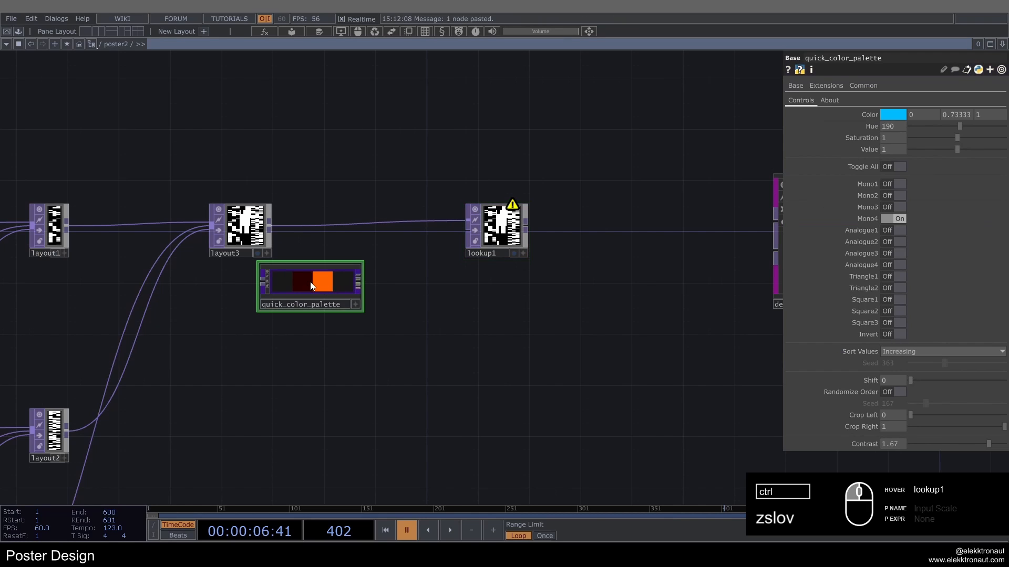
pyautogui.scroll(3, 357, 302)
pyautogui.moveTo(418, 278); pyautogui.dragTo(396, 330)
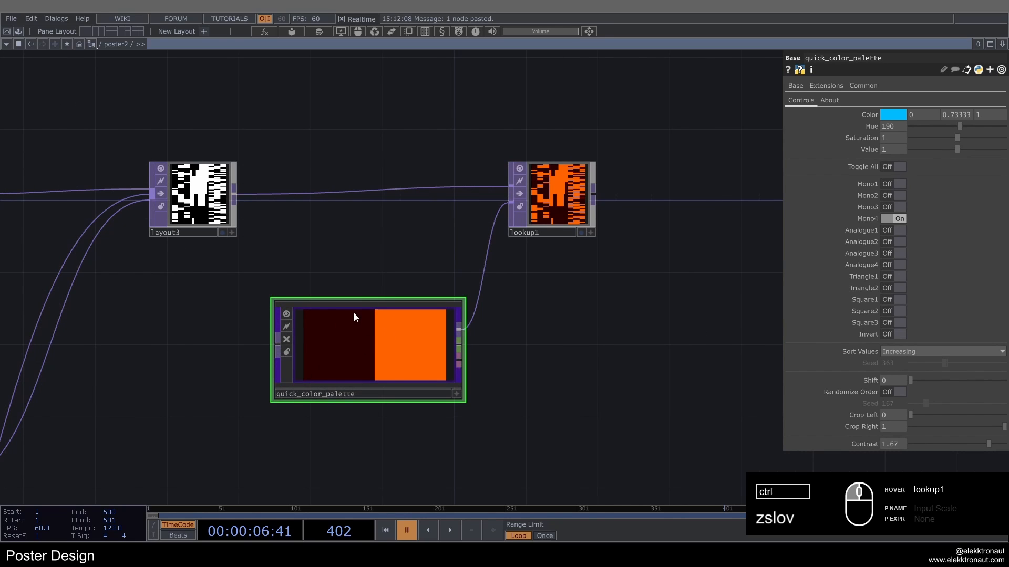
pyautogui.scroll(-3, 354, 312)
pyautogui.moveTo(376, 283); pyautogui.dragTo(370, 288)
pyautogui.moveTo(370, 289); pyautogui.dragTo(356, 297)
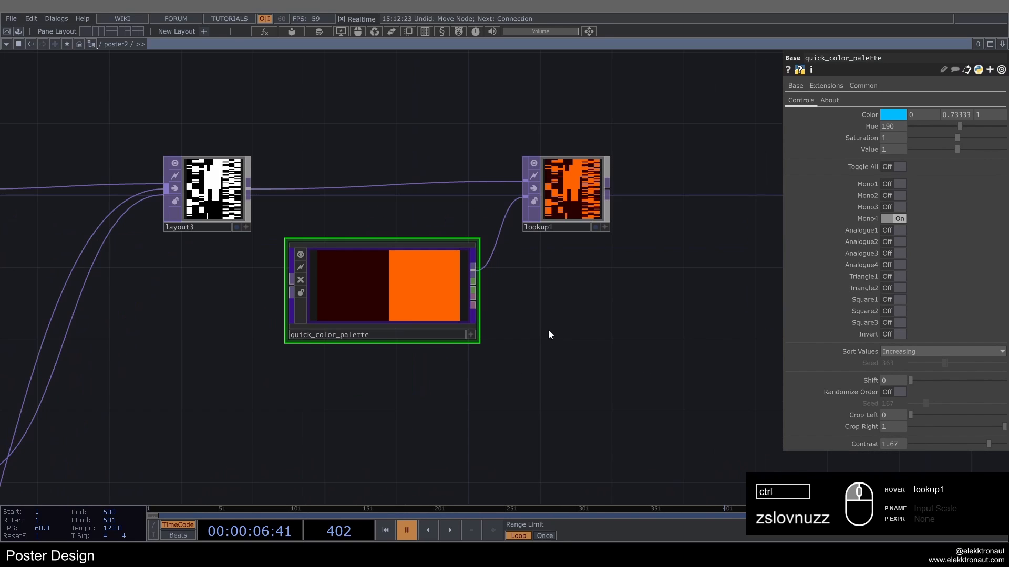
# Step: Attach a Null DAT to the DAT output of quick_color_palette and check the network inside the palette component
pyautogui.rightClick(477, 304)
pyautogui.click(396, 232)
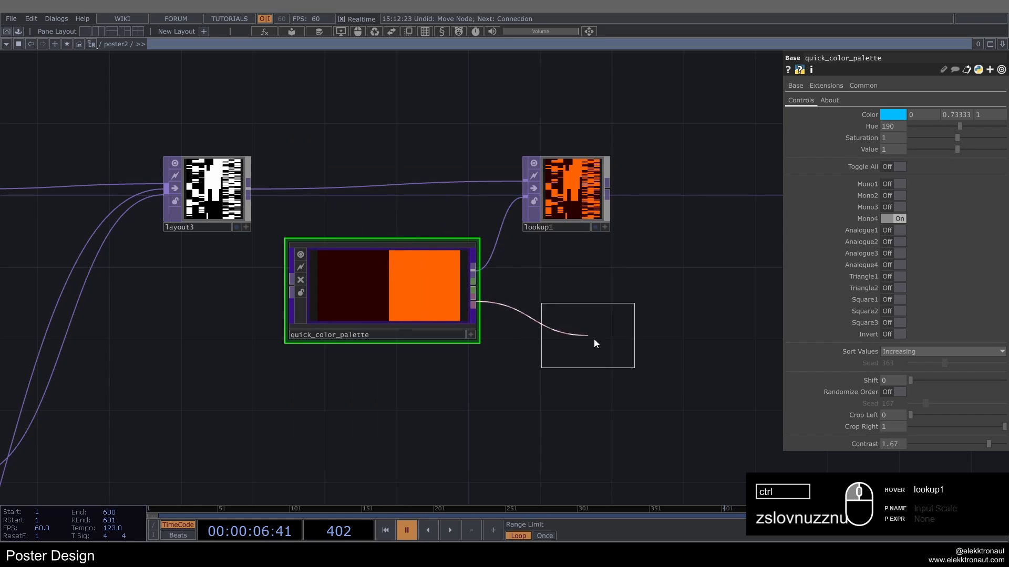
pyautogui.click(599, 345)
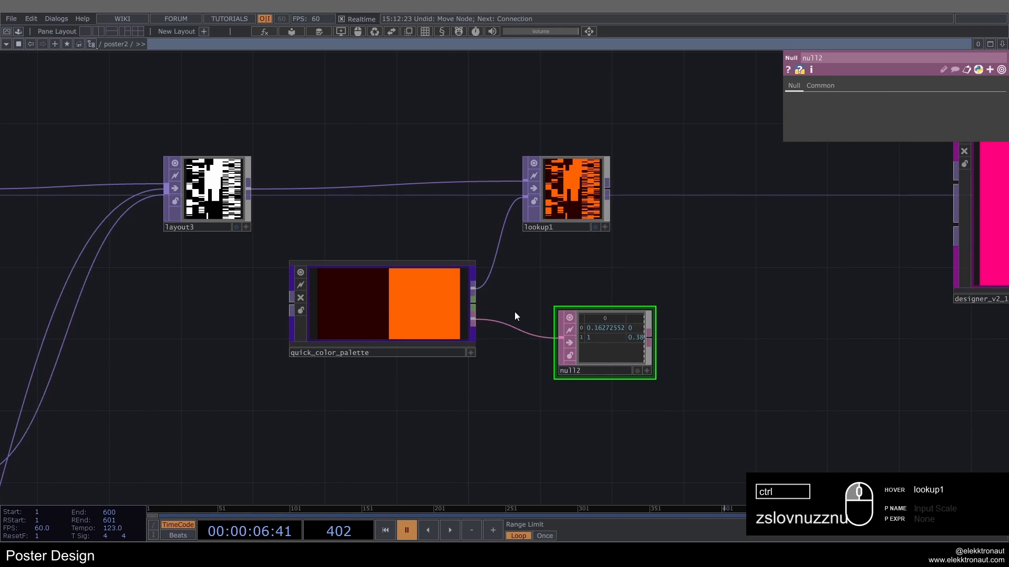
pyautogui.scroll(8, 515, 315)
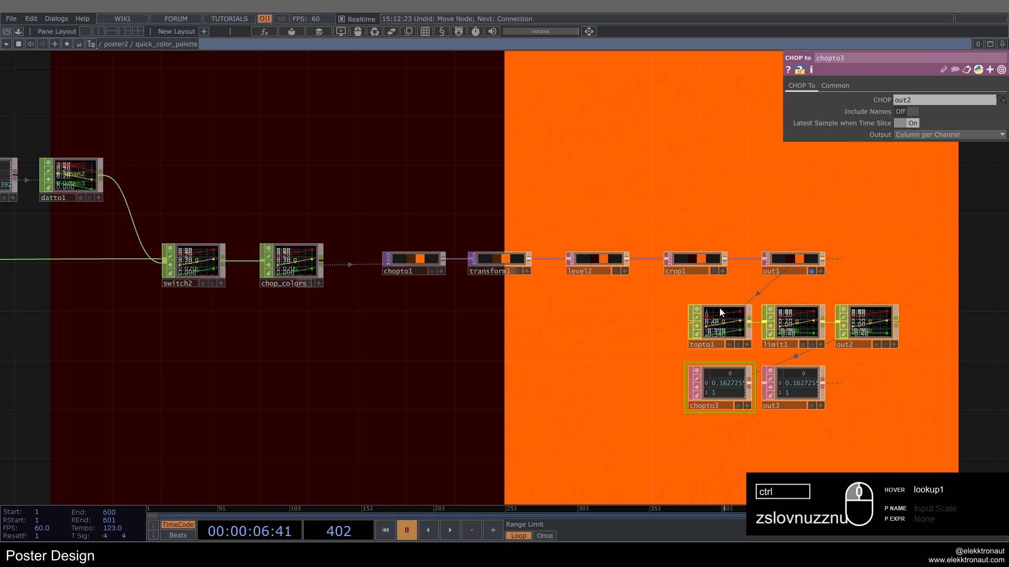
pyautogui.scroll(-8, 478, 371)
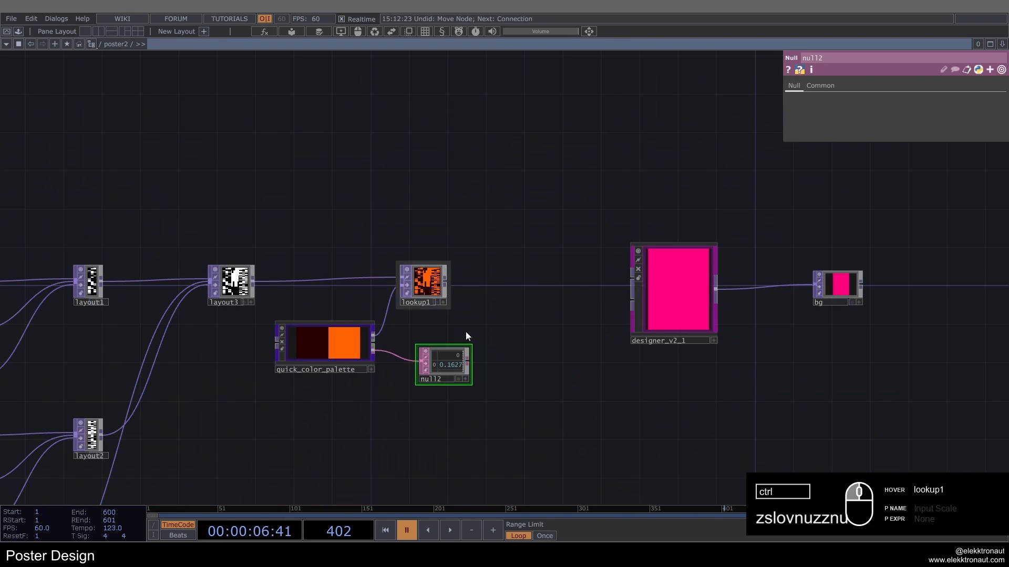
# Step: Connect lookup1's output to the first input of designer_v2_1
pyautogui.scroll(3, 605, 294)
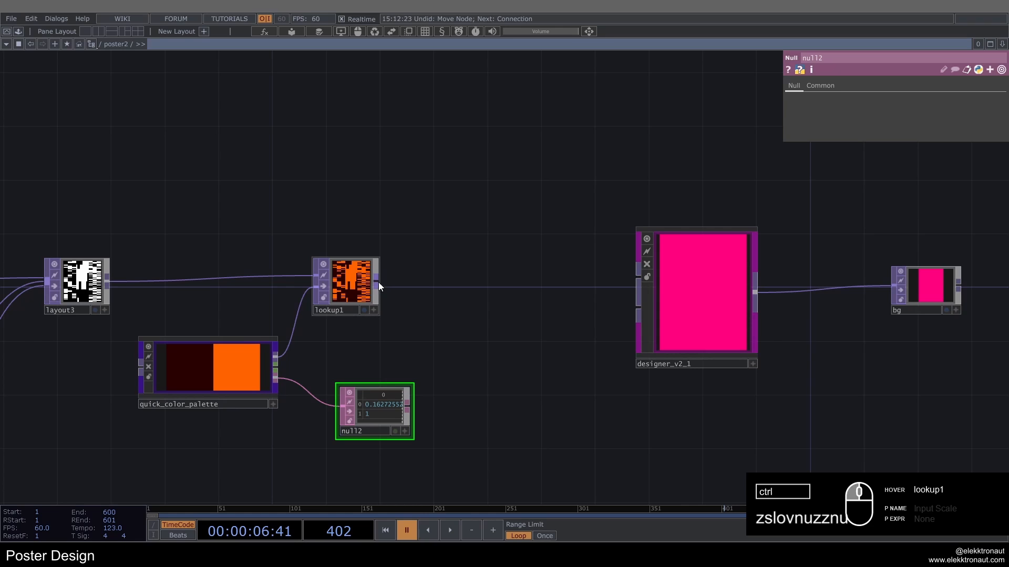
pyautogui.moveTo(375, 282); pyautogui.dragTo(633, 278)
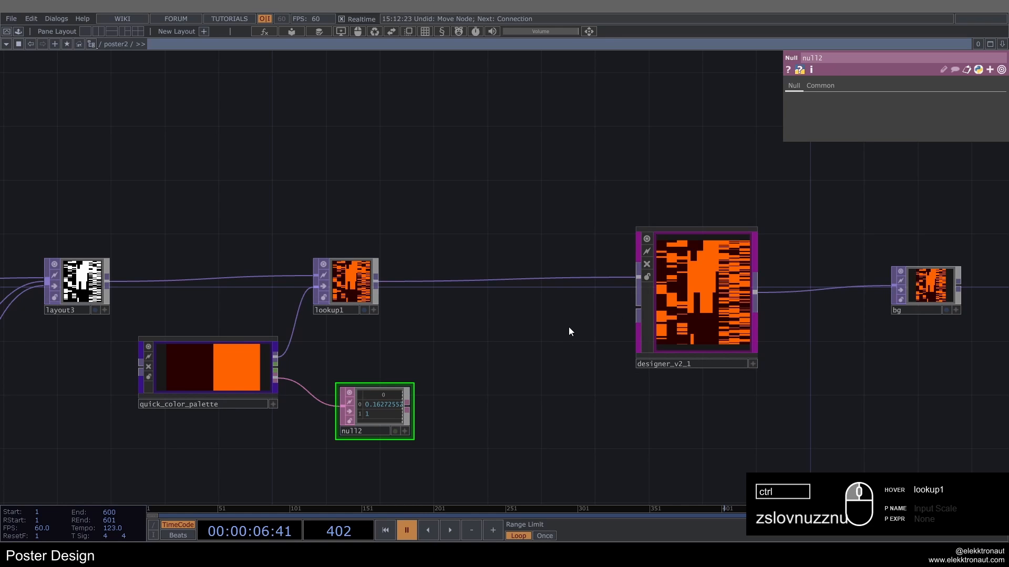
pyautogui.moveTo(549, 322); pyautogui.dragTo(385, 317)
# Step: Enable Custom Resolution on designer_v2_1 and set it to 1500 by 2000
pyautogui.click(575, 302)
pyautogui.scroll(5, 575, 301)
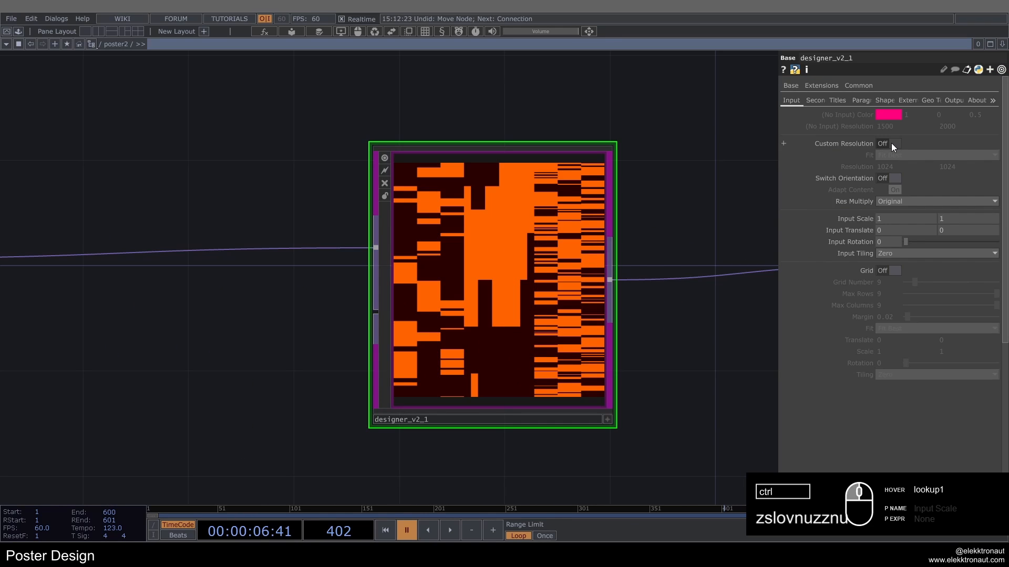
pyautogui.click(891, 143)
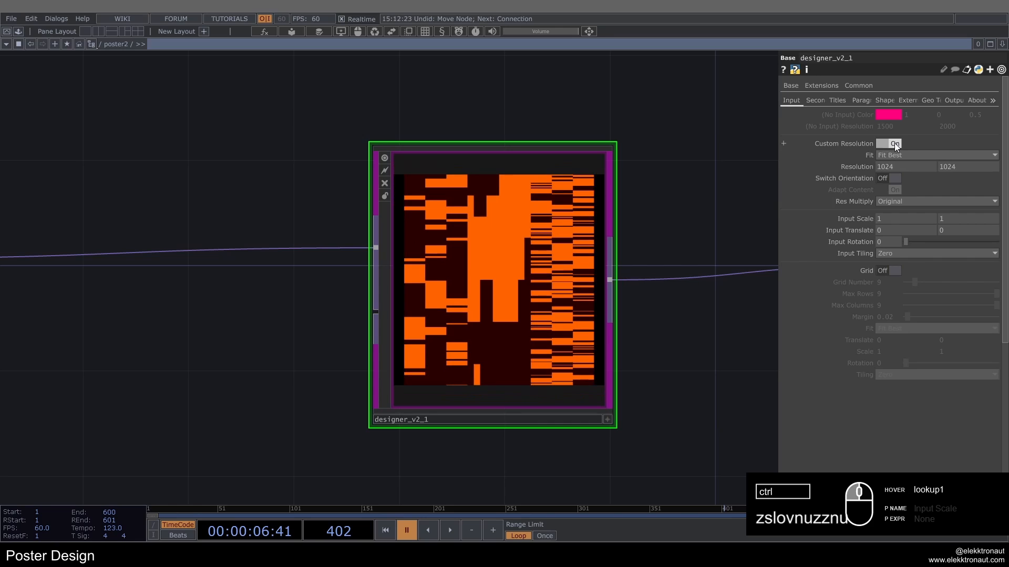
pyautogui.write('1500')
pyautogui.press('Tab')
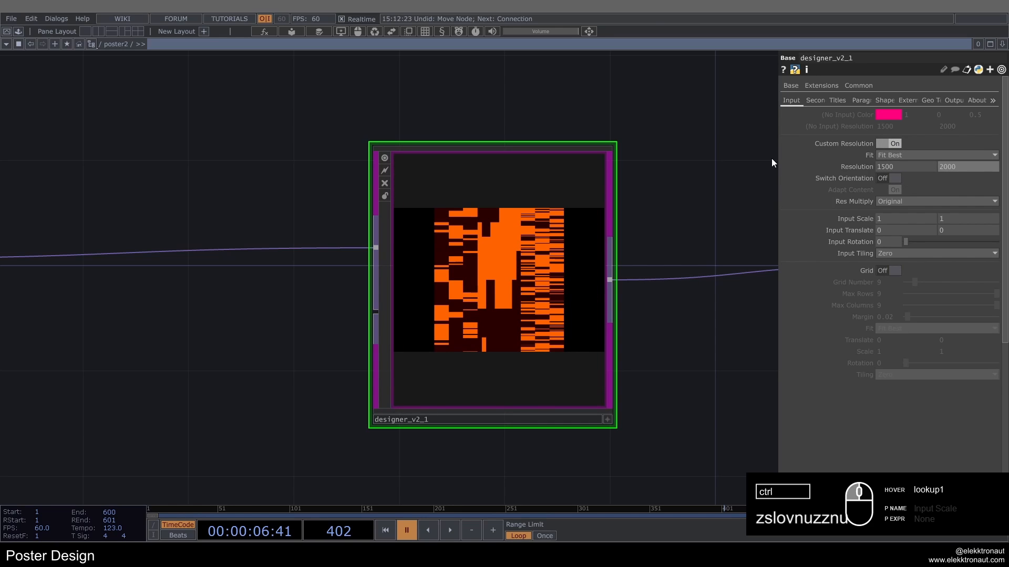
pyautogui.press('Return')
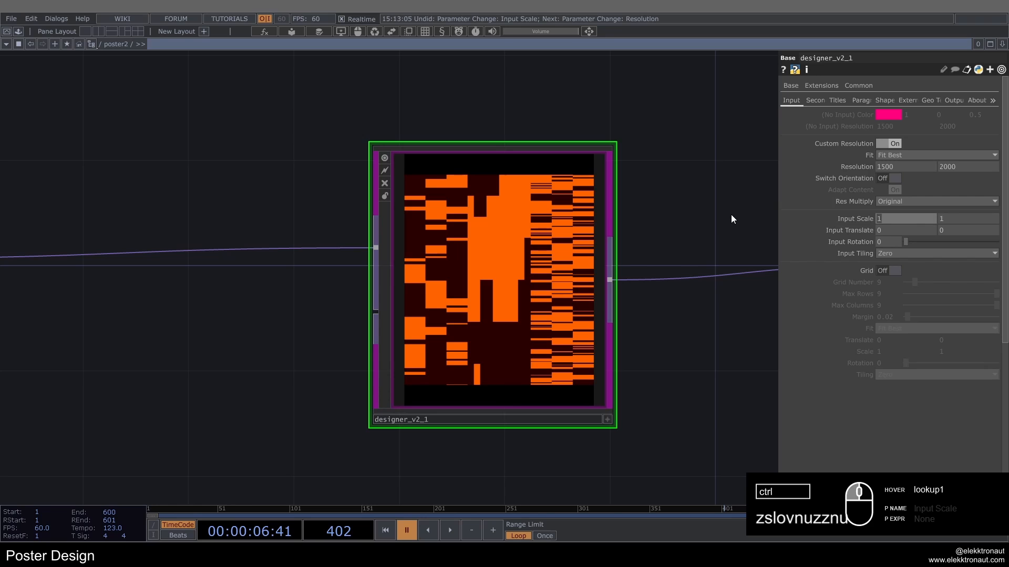
# Step: Set designer_v2_1's horizontal Input Scale to 0.1 and its Input Tiling to Repeat
pyautogui.write('.')
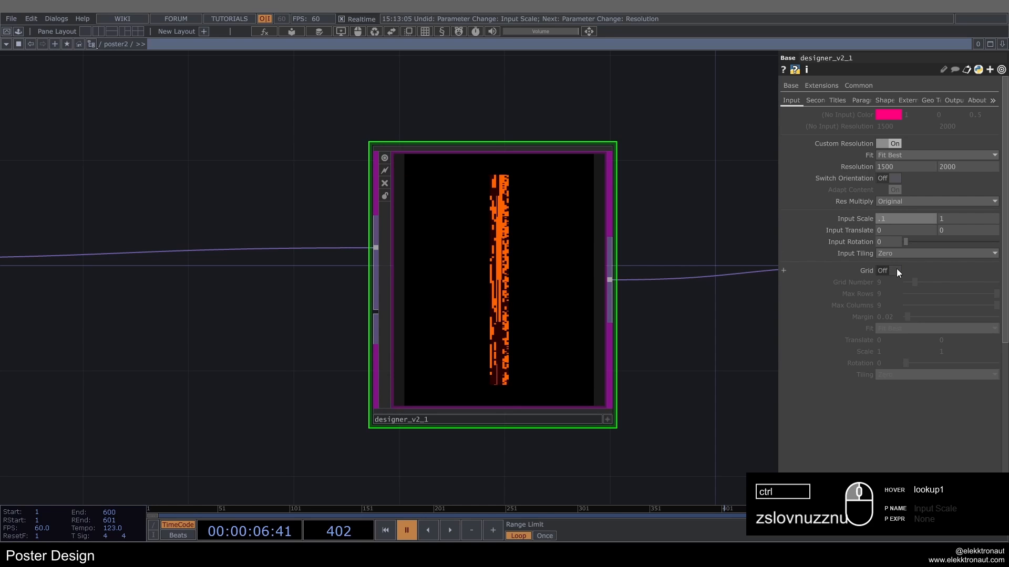
pyautogui.click(893, 253)
pyautogui.click(893, 274)
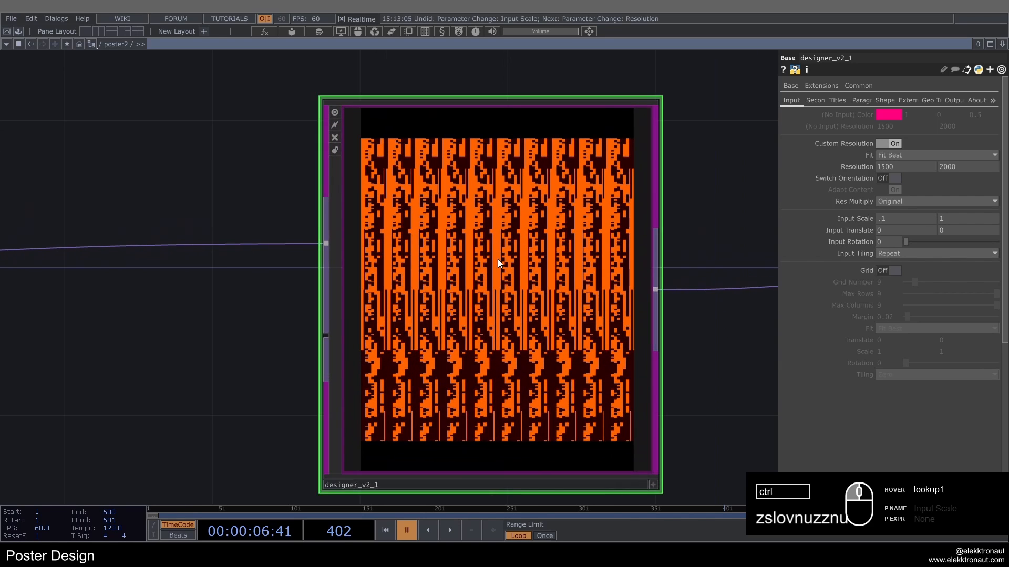
pyautogui.scroll(3, 498, 261)
pyautogui.scroll(-6, 290, 136)
# Step: Set the Input Rotation of designer_v2_1 to -24
pyautogui.moveTo(599, 146); pyautogui.dragTo(706, 210)
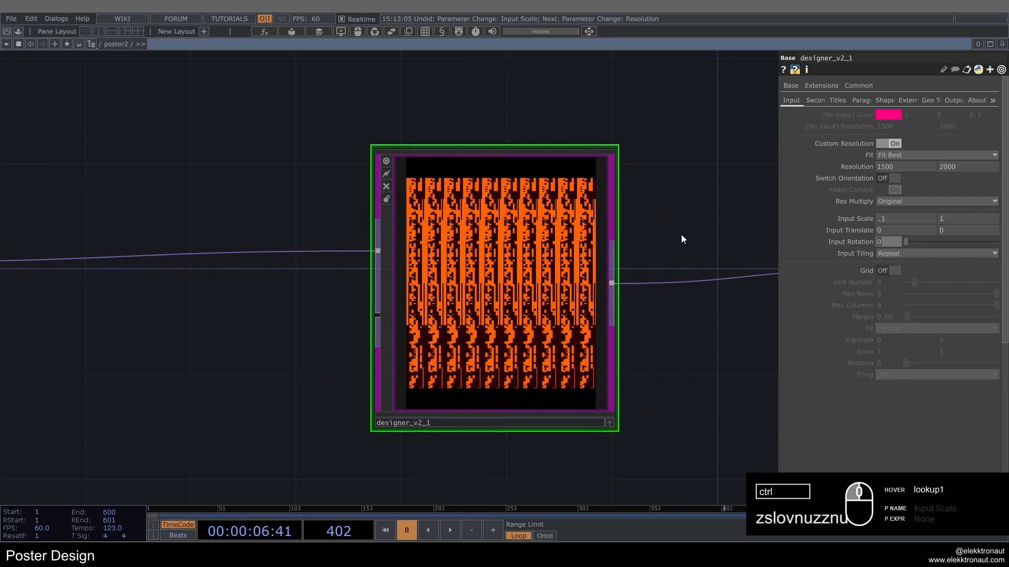
pyautogui.write('4')
pyautogui.press('Return')
pyautogui.scroll(-3, 680, 220)
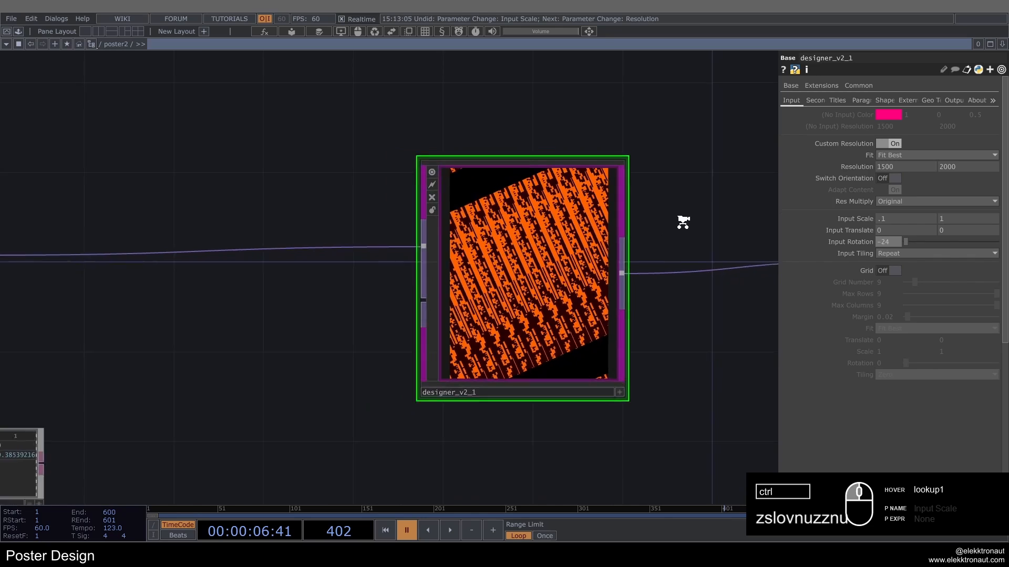
pyautogui.scroll(3, 636, 229)
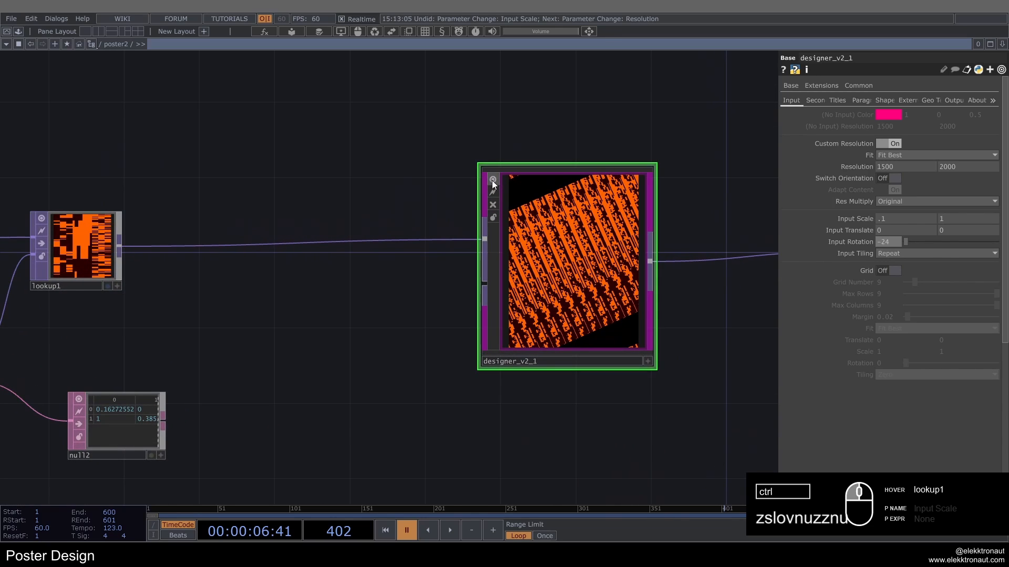
# Step: Insert a Transform TOP between lookup1 and designer_v2_1
pyautogui.rightClick(324, 239)
pyautogui.click(337, 230)
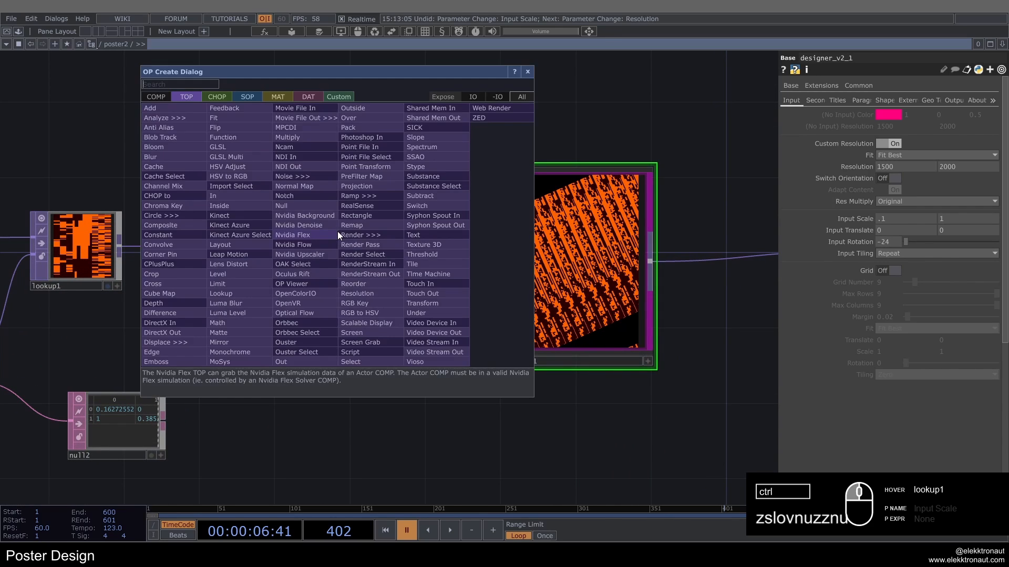
pyautogui.click(423, 303)
pyautogui.click(360, 251)
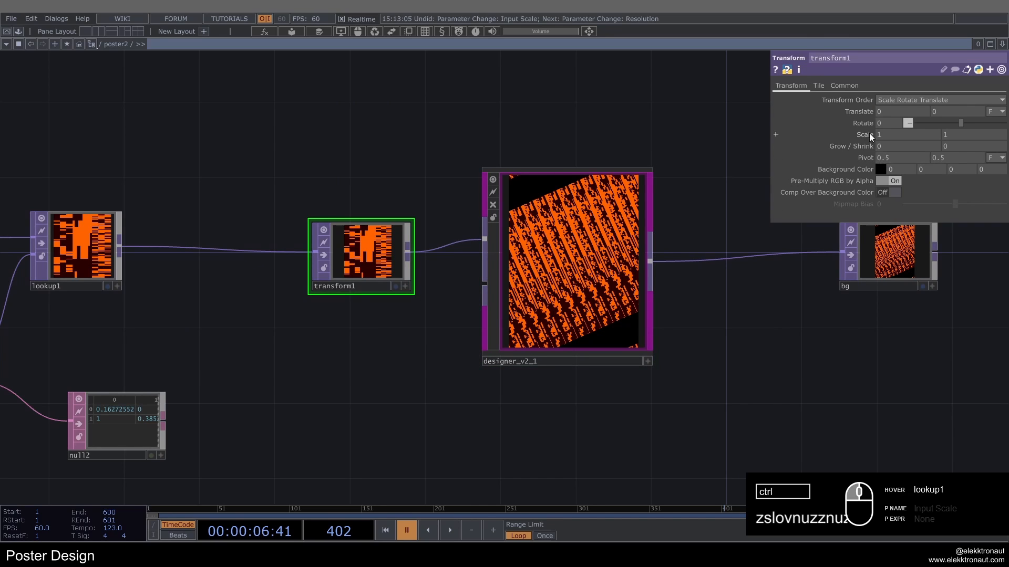
# Step: Scale transform1 to 0.8 on both axes and move the node closer to lookup1
pyautogui.moveTo(868, 131); pyautogui.dragTo(836, 132, button='middle')
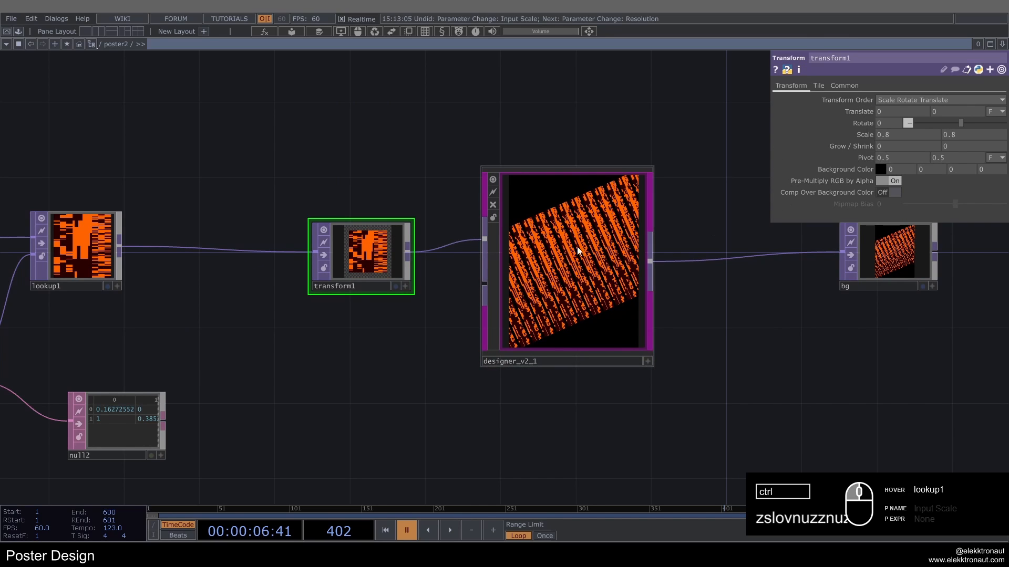
pyautogui.scroll(5, 577, 249)
pyautogui.scroll(-4, 525, 275)
pyautogui.moveTo(331, 247); pyautogui.dragTo(257, 247)
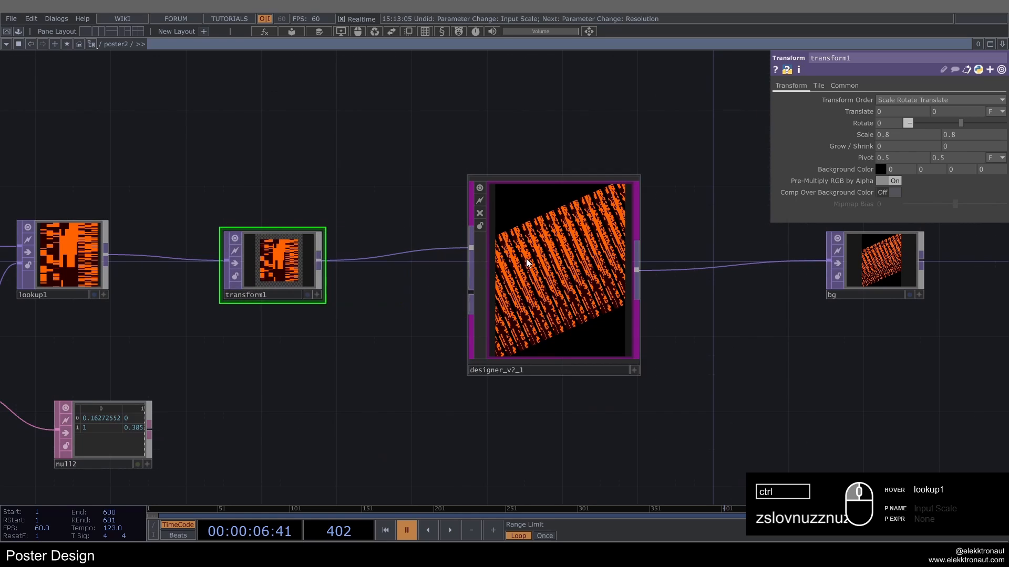
# Step: Enable Title 1 on designer_v2_1 and set its text to "Exposition"
pyautogui.scroll(3, 541, 265)
pyautogui.scroll(-3, 557, 278)
pyautogui.scroll(3, 509, 377)
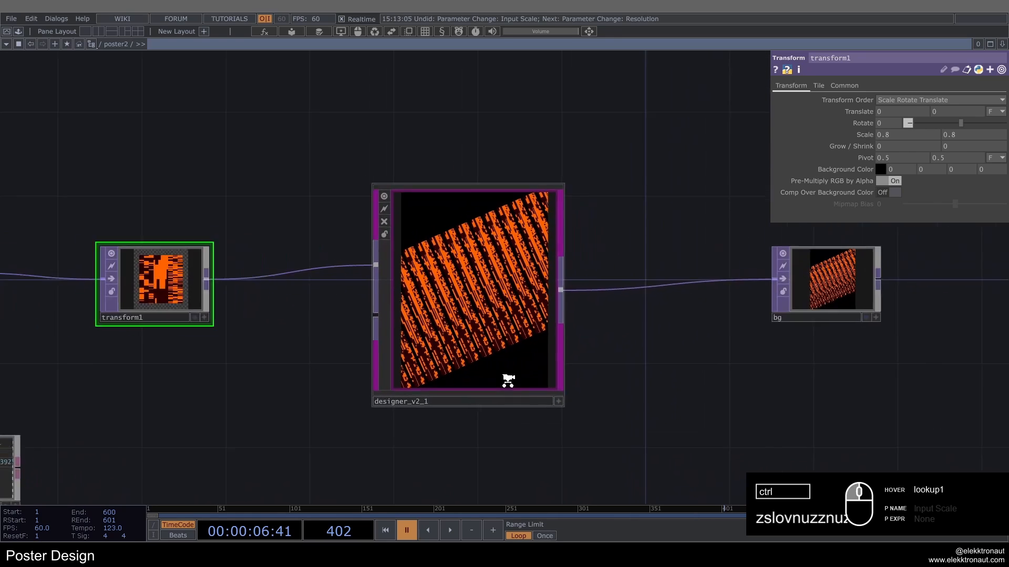
pyautogui.click(517, 315)
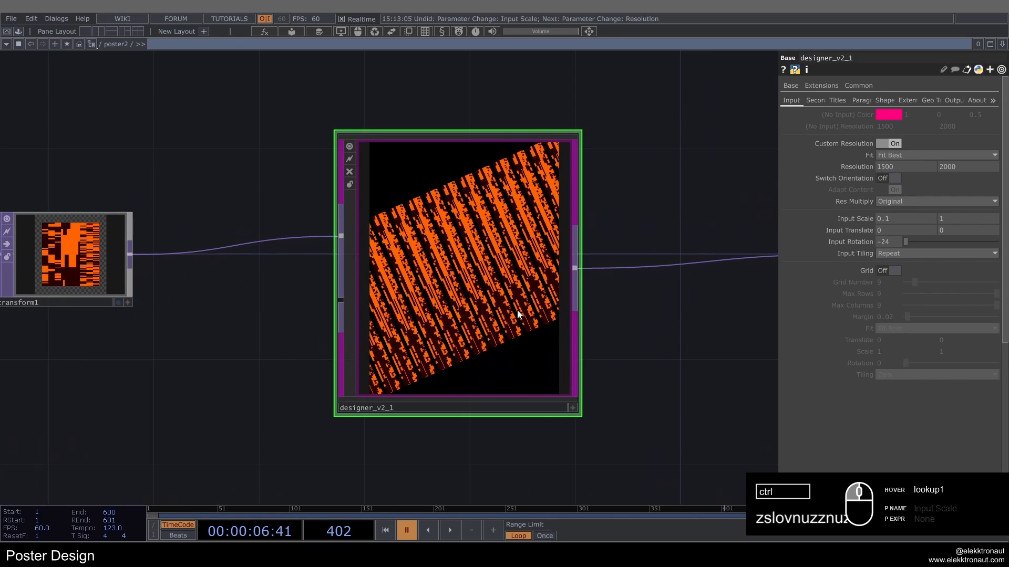
pyautogui.click(842, 102)
pyautogui.click(895, 114)
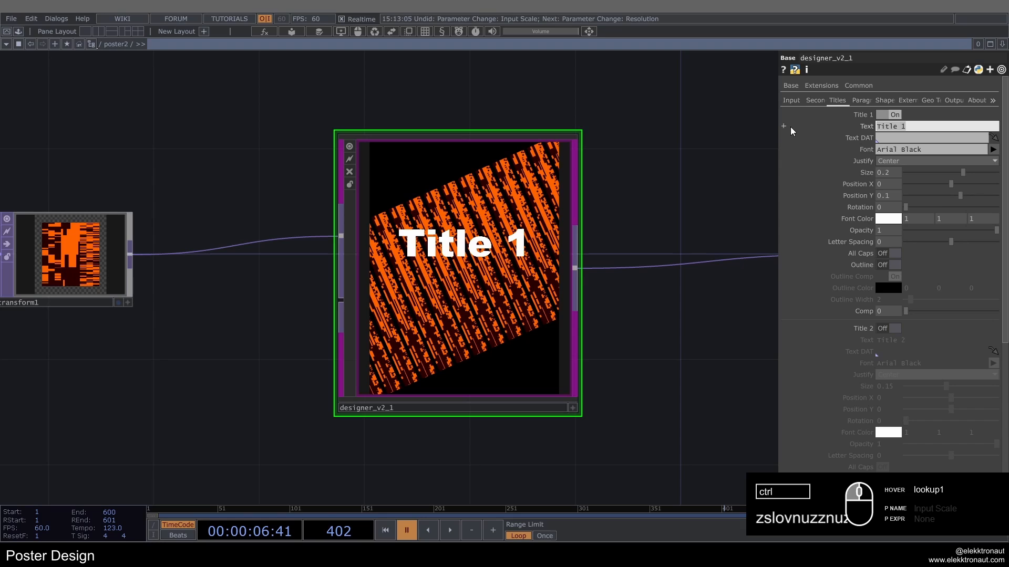
pyautogui.write('Expositi')
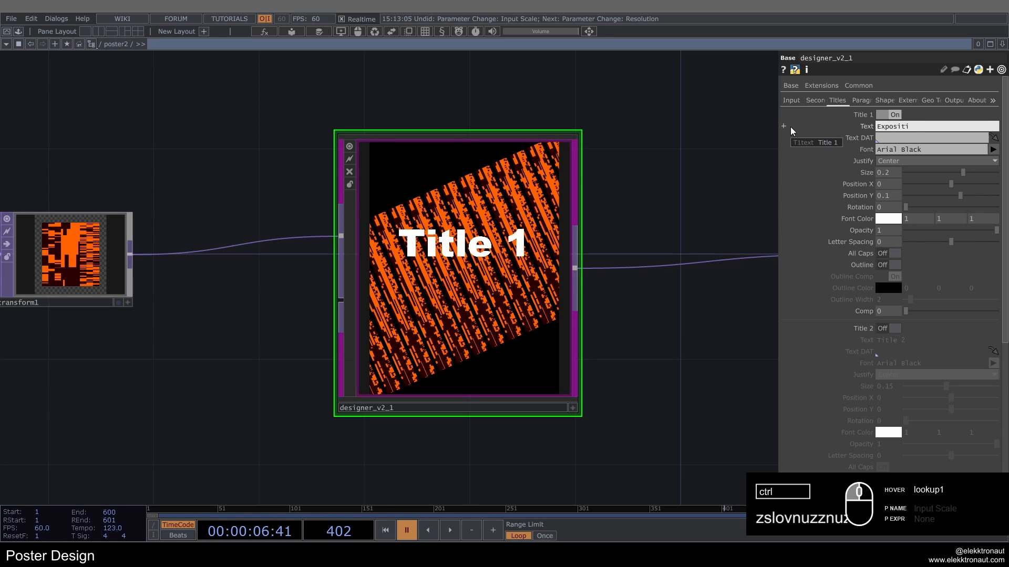
pyautogui.write('on')
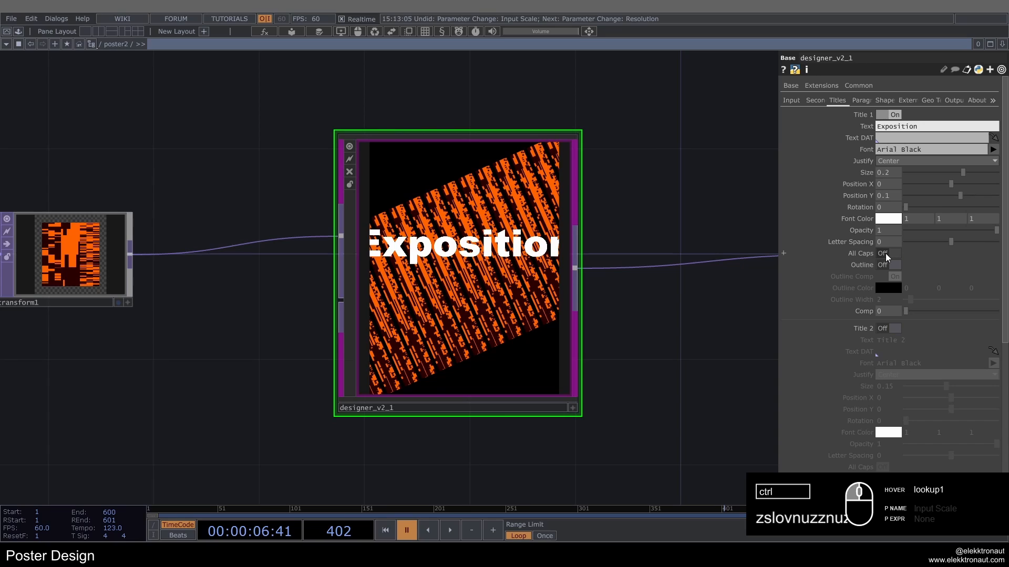
# Step: Format Title 1 in all caps with size 0.05, rotation -24 and Position Y -0.41
pyautogui.click(886, 254)
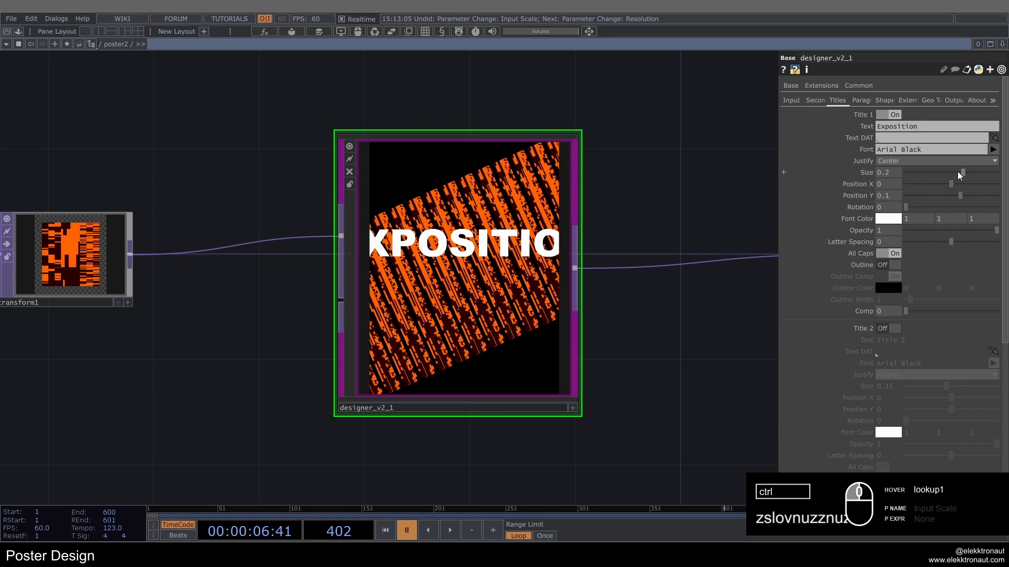
pyautogui.moveTo(962, 173); pyautogui.dragTo(906, 175)
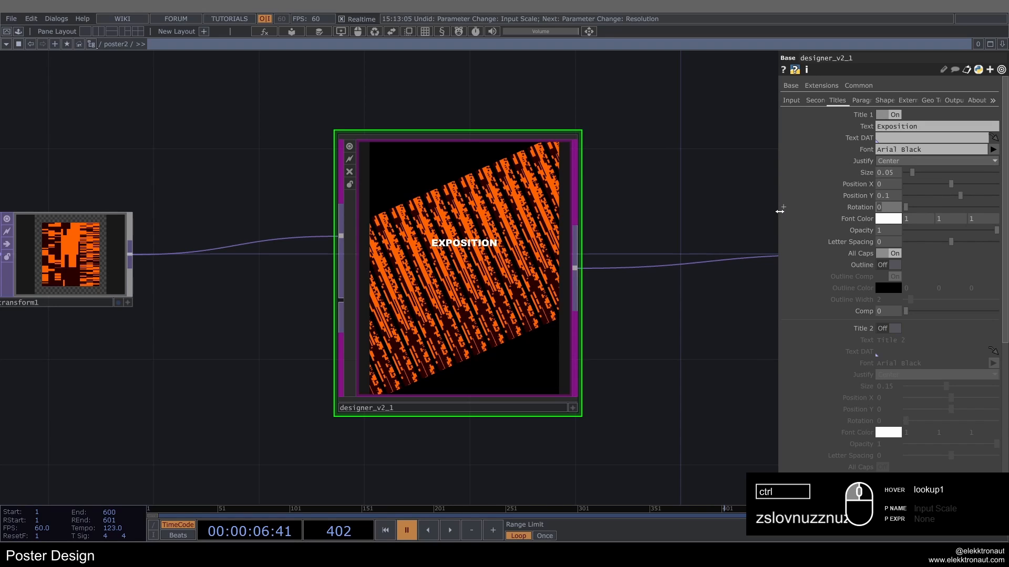
pyautogui.press('Return')
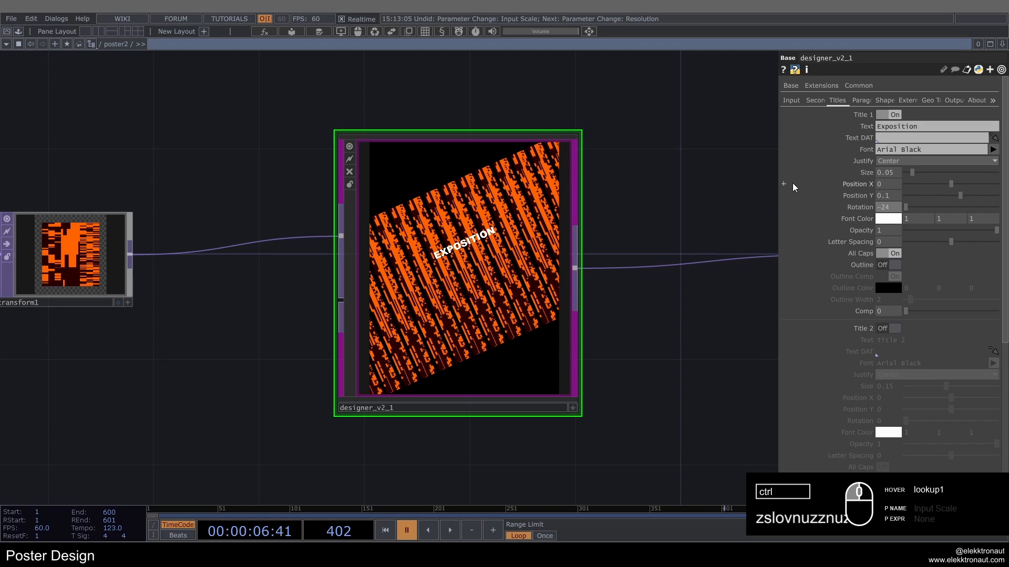
pyautogui.moveTo(961, 198); pyautogui.dragTo(878, 209)
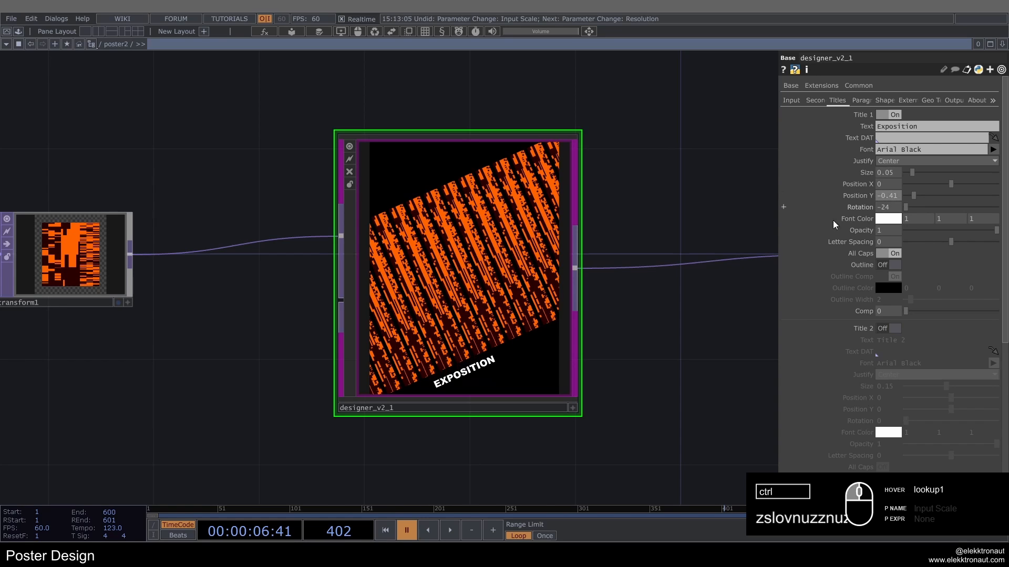
# Step: Examine the rotated title on the poster and the network feeding designer_v2_1
pyautogui.scroll(-2, 637, 299)
pyautogui.scroll(-2, 637, 300)
pyautogui.moveTo(644, 316); pyautogui.dragTo(695, 314)
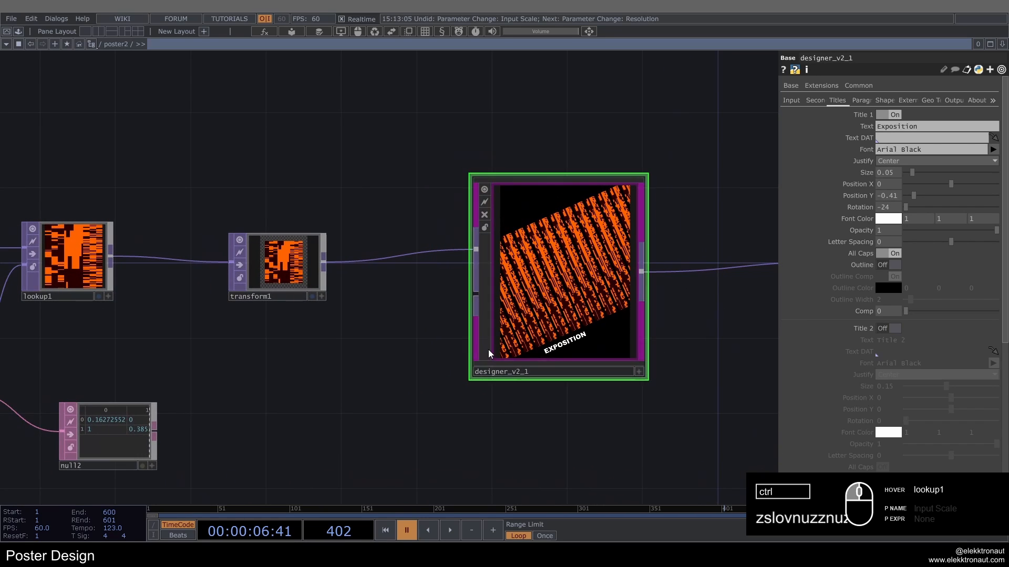
pyautogui.scroll(6, 504, 337)
pyautogui.moveTo(352, 340); pyautogui.dragTo(234, 342)
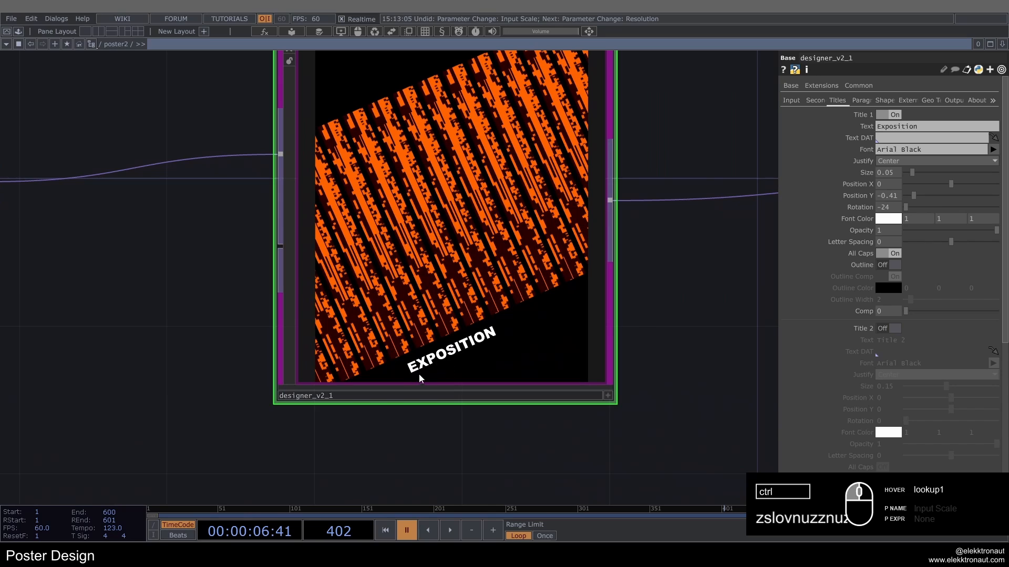
pyautogui.scroll(-8, 704, 301)
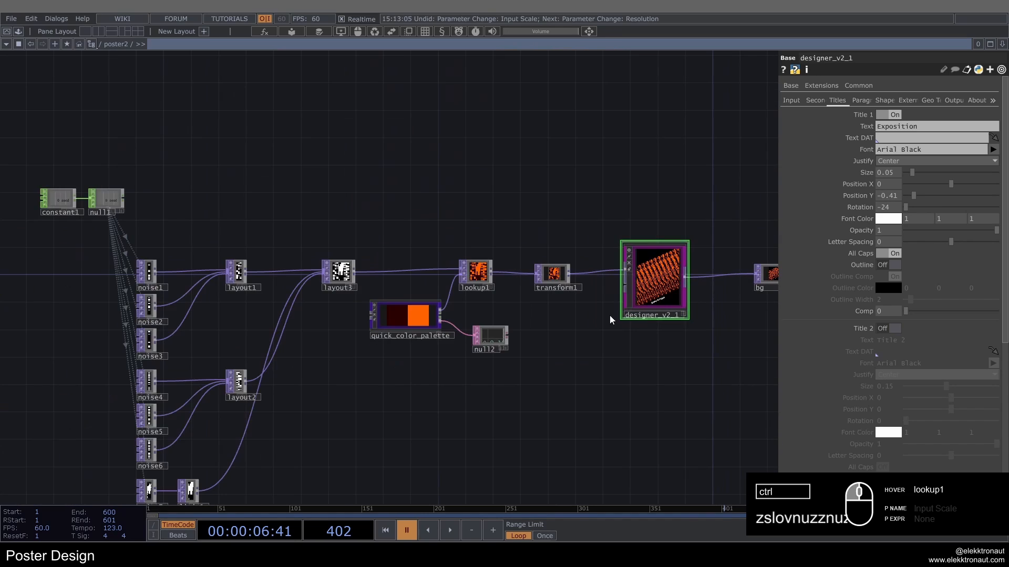
pyautogui.scroll(4, 583, 317)
pyautogui.moveTo(529, 339); pyautogui.dragTo(478, 317)
pyautogui.moveTo(620, 305); pyautogui.dragTo(501, 287)
pyautogui.moveTo(419, 367); pyautogui.dragTo(466, 369)
pyautogui.scroll(2, 462, 313)
pyautogui.moveTo(485, 298); pyautogui.dragTo(494, 306)
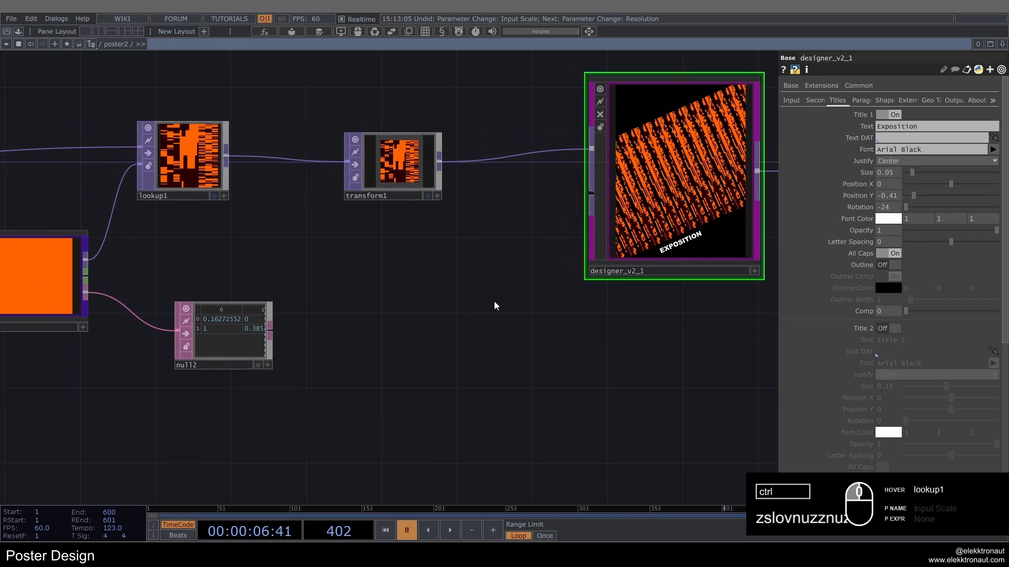
# Step: Expand Title 1's Font Color into its separate channels and rename the null2 DAT as color
pyautogui.click(856, 220)
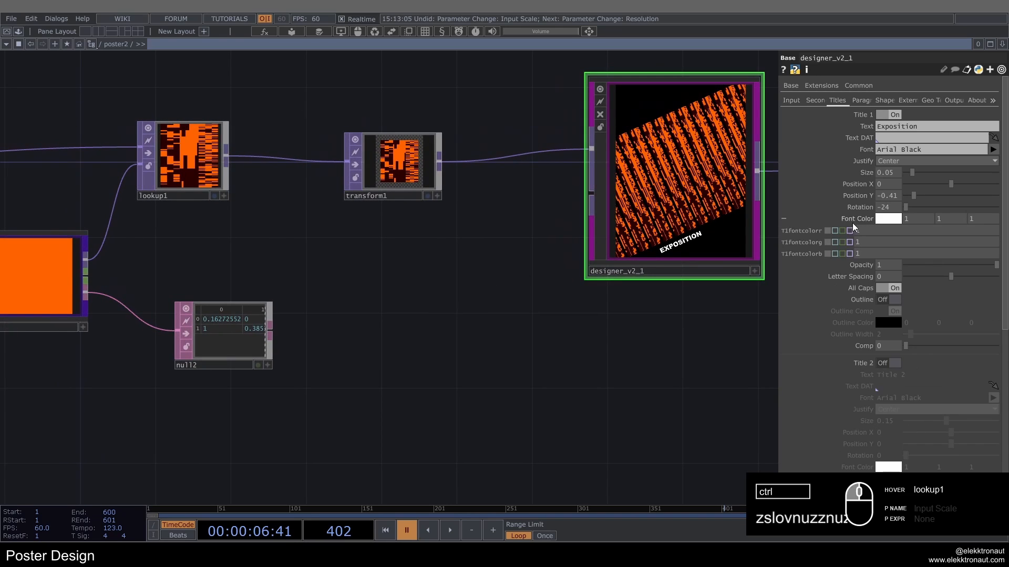
pyautogui.moveTo(332, 303); pyautogui.dragTo(385, 317)
pyautogui.scroll(3, 367, 381)
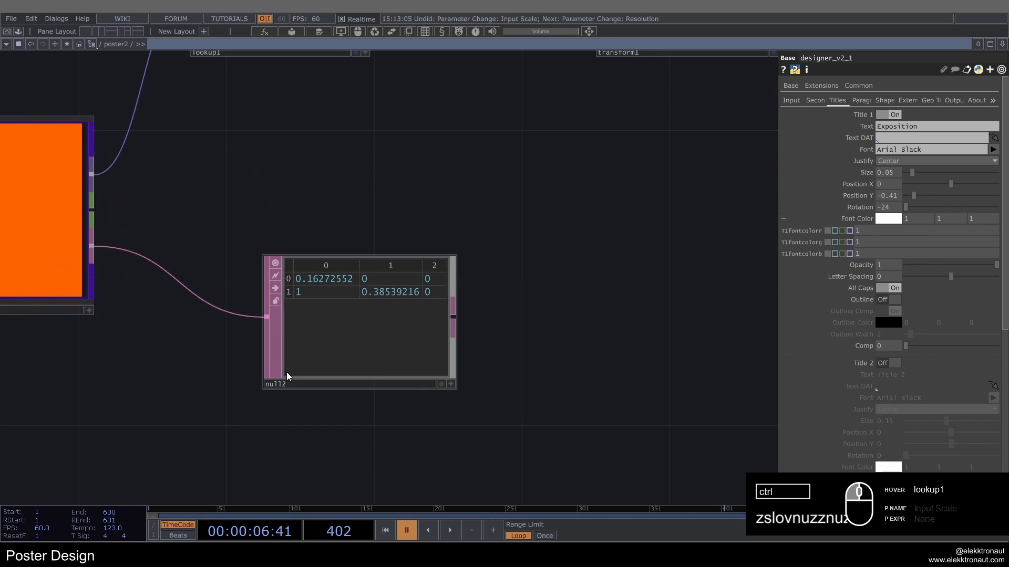
pyautogui.click(303, 388)
pyautogui.write('color')
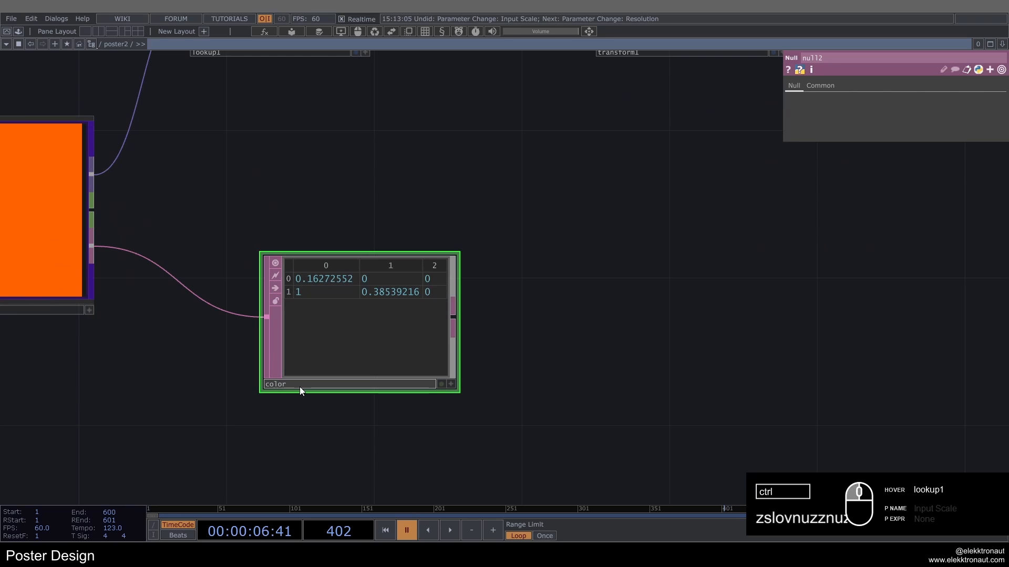
pyautogui.press('Return')
pyautogui.scroll(-3, 368, 290)
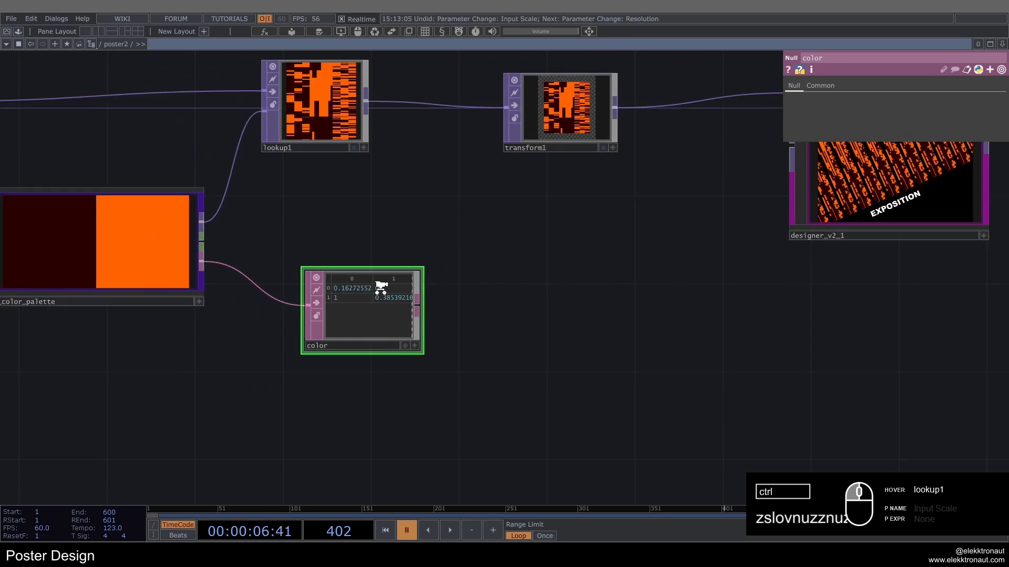
# Step: Enter the expression op('color')[1,0] for the red channel of Title 1's font color on designer_v2_1
pyautogui.scroll(-3, 381, 288)
pyautogui.scroll(4, 326, 341)
pyautogui.scroll(-3, 325, 315)
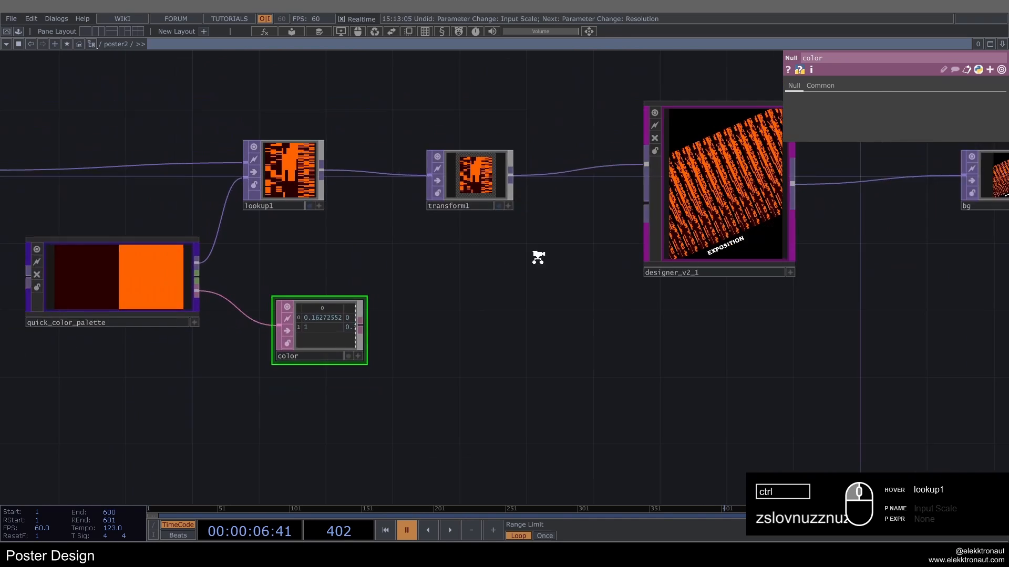
pyautogui.moveTo(538, 258); pyautogui.dragTo(507, 261, button='middle')
pyautogui.click(674, 221)
pyautogui.moveTo(555, 276); pyautogui.dragTo(602, 290)
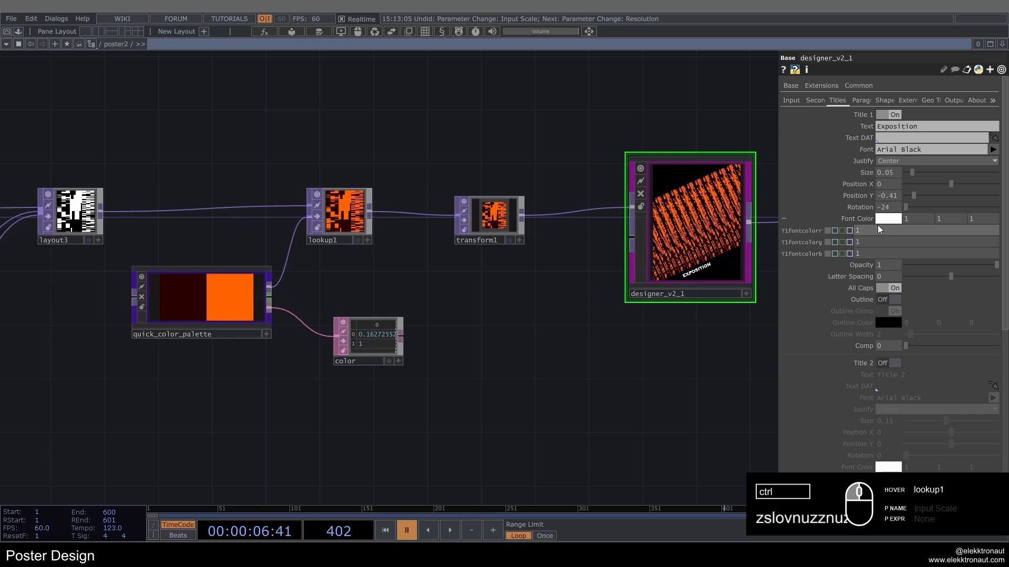
pyautogui.click(836, 234)
pyautogui.write("op('color')[1,0")
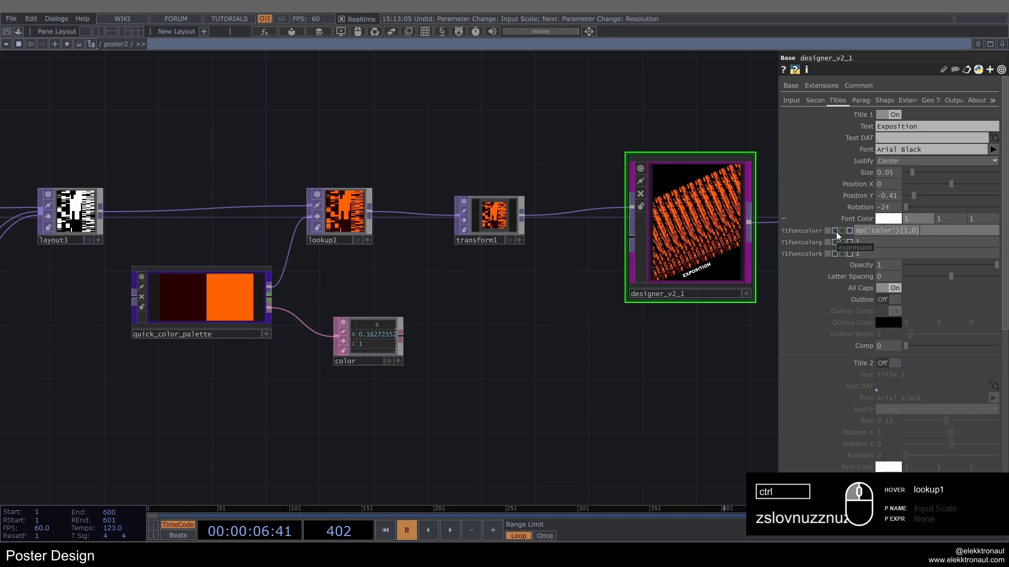
# Step: Drive the green and blue channels of Title 1's font color with the expressions op('color')[1,1] and op('color')[1,2]
pyautogui.press('Return')
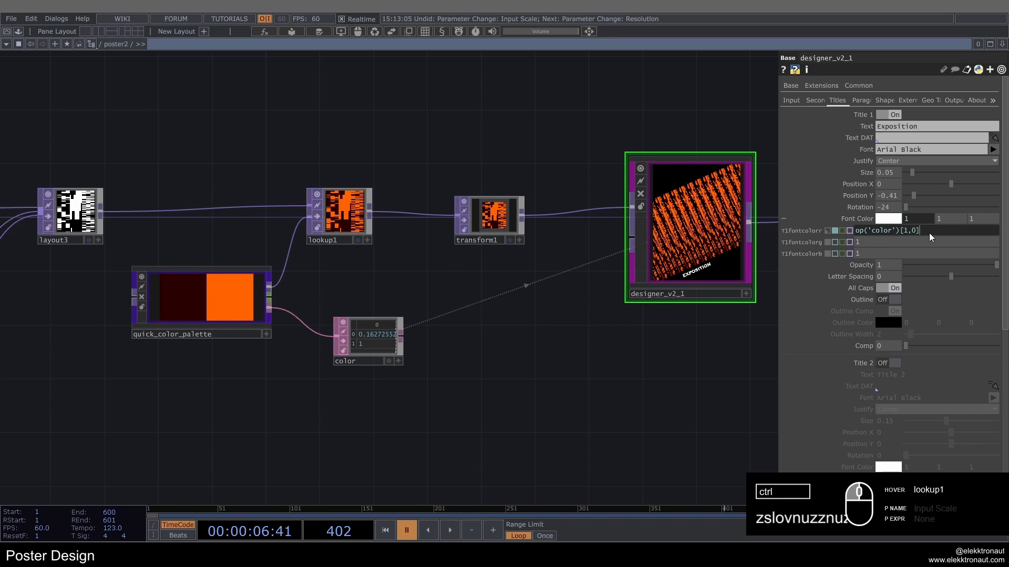
pyautogui.hotkey('ctrl', 'Return')
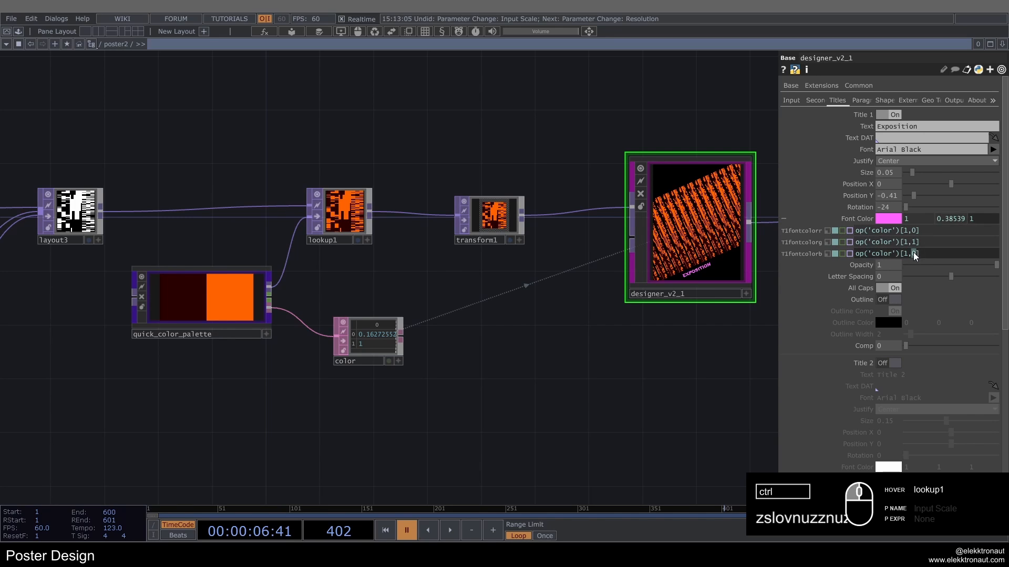
pyautogui.write('2')
pyautogui.press('Return')
pyautogui.scroll(5, 359, 350)
pyautogui.scroll(-3, 407, 298)
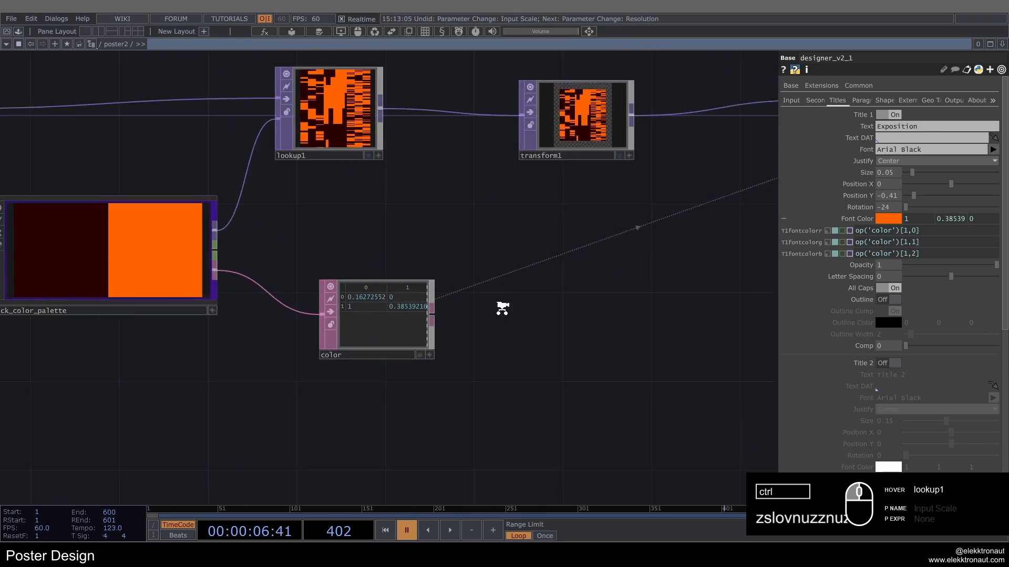
pyautogui.moveTo(503, 308); pyautogui.dragTo(258, 411)
pyautogui.scroll(-1, 604, 382)
pyautogui.scroll(4, 668, 334)
pyautogui.scroll(-2, 553, 343)
pyautogui.moveTo(573, 391); pyautogui.dragTo(460, 466)
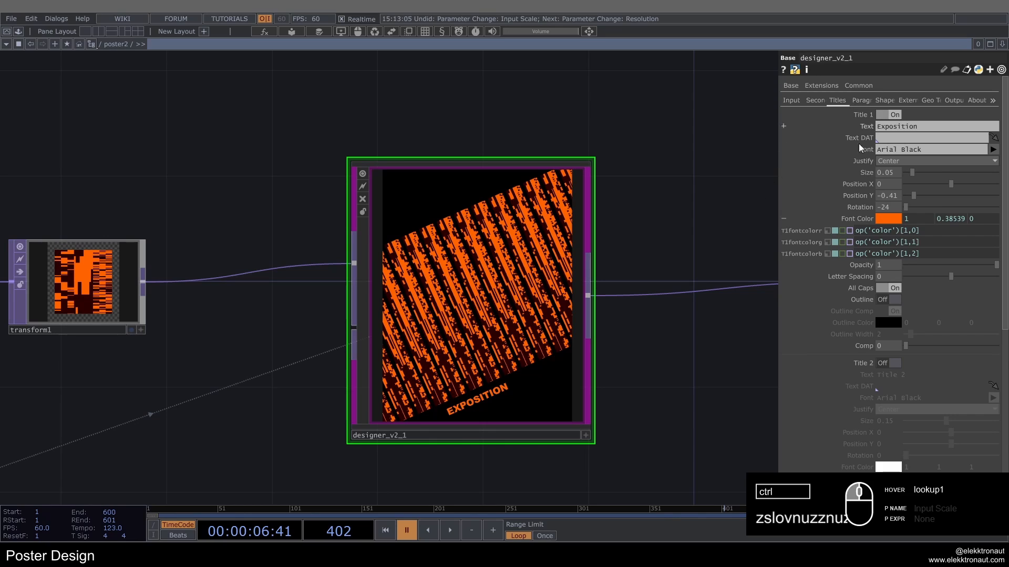
pyautogui.click(863, 218)
# Step: Enable Title 2 on designer_v2_1 in all caps, with Outline on and Outline Comp off
pyautogui.scroll(-4, 883, 221)
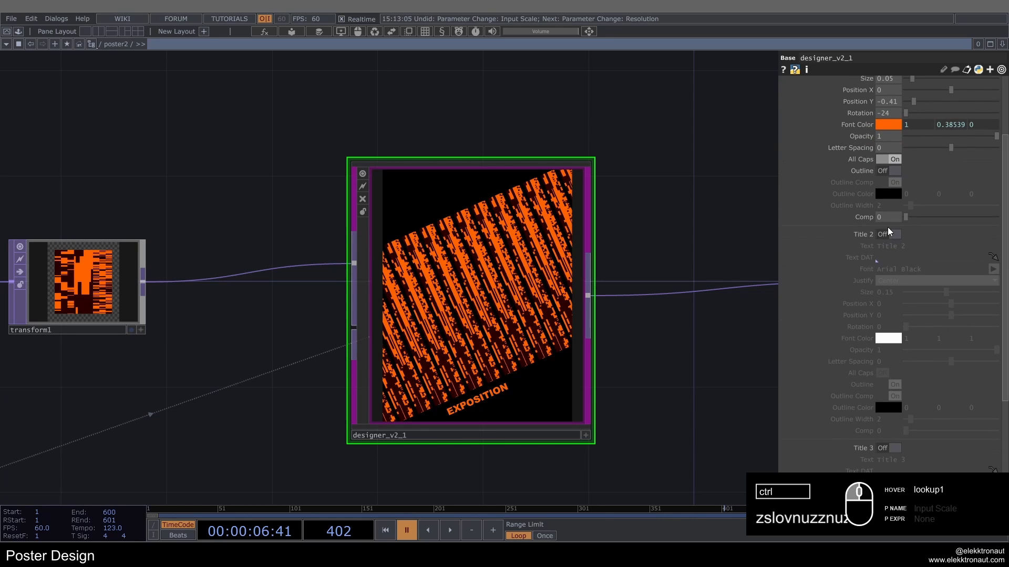
pyautogui.click(893, 234)
pyautogui.scroll(-1, 894, 237)
pyautogui.scroll(-1, 895, 237)
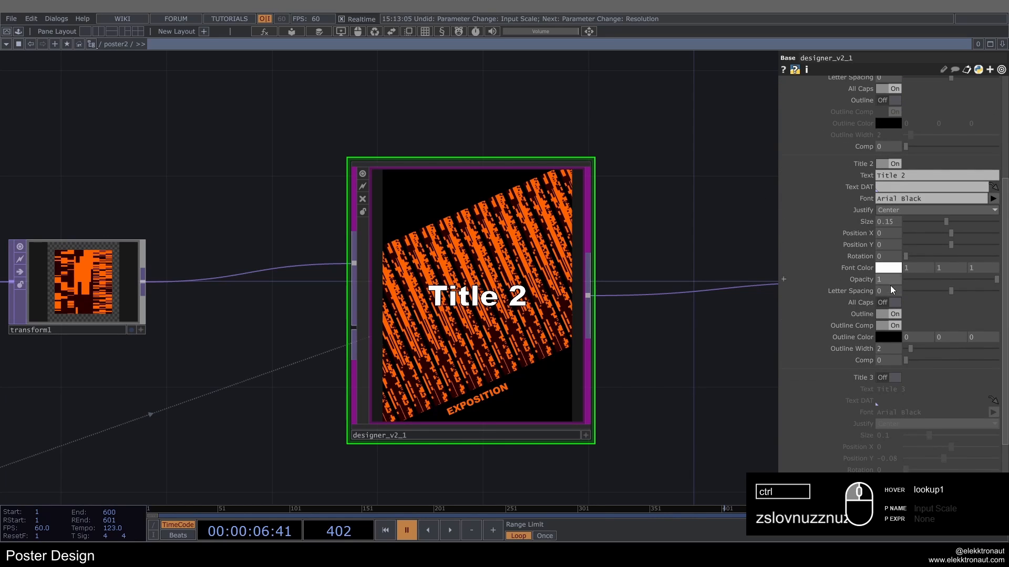
pyautogui.click(893, 303)
pyautogui.click(896, 314)
pyautogui.click(897, 315)
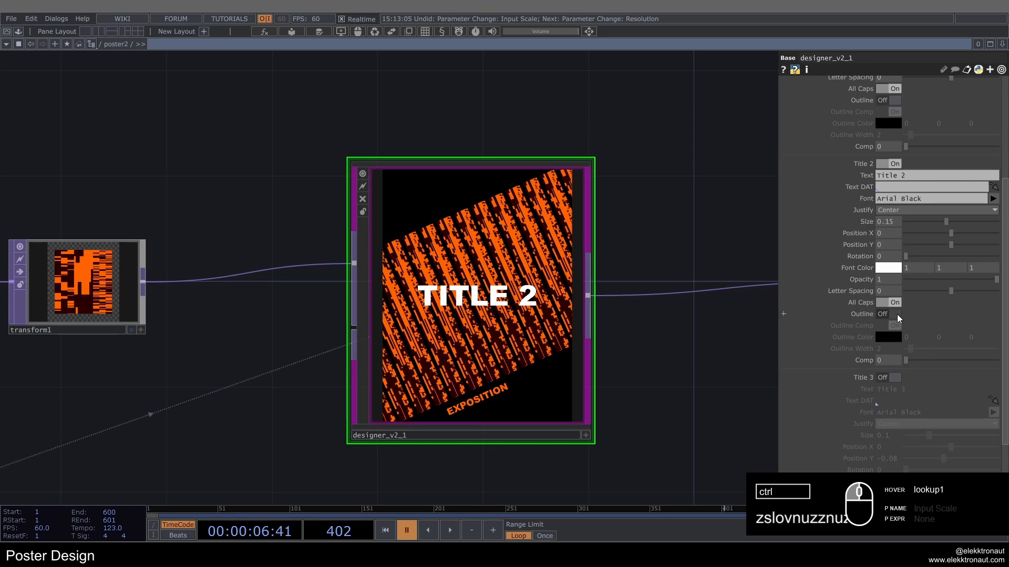
pyautogui.click(896, 315)
pyautogui.click(893, 325)
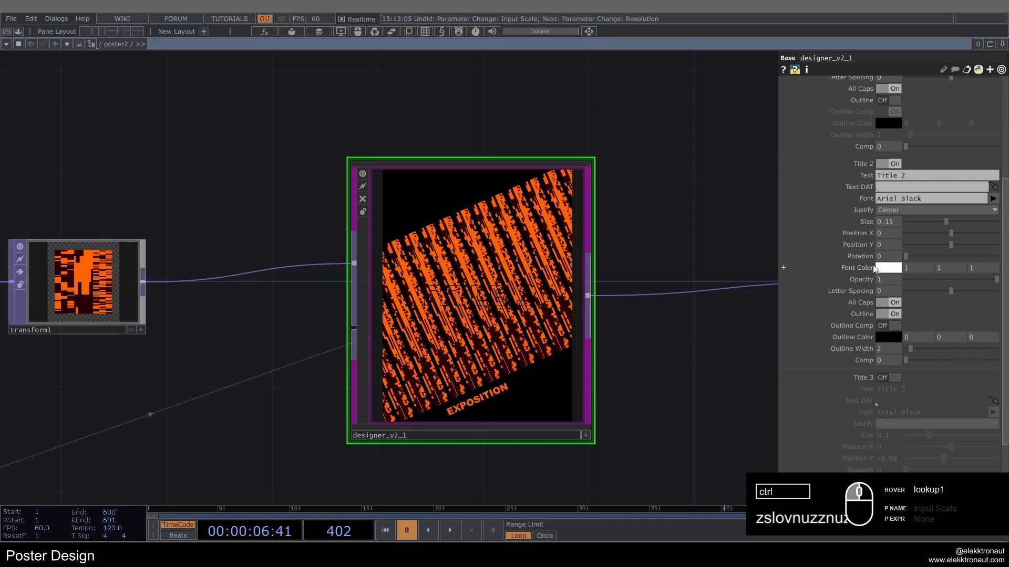
# Step: Copy Title 1's Font Color parameter and paste it onto Title 2's Outline Color
pyautogui.scroll(2, 872, 265)
pyautogui.rightClick(862, 150)
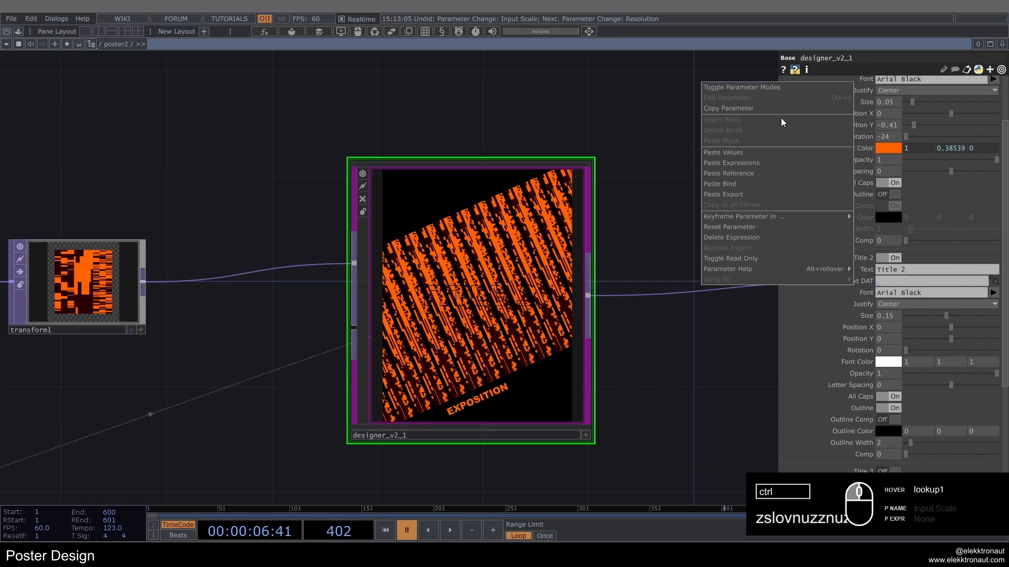
pyautogui.click(767, 108)
pyautogui.scroll(-2, 840, 237)
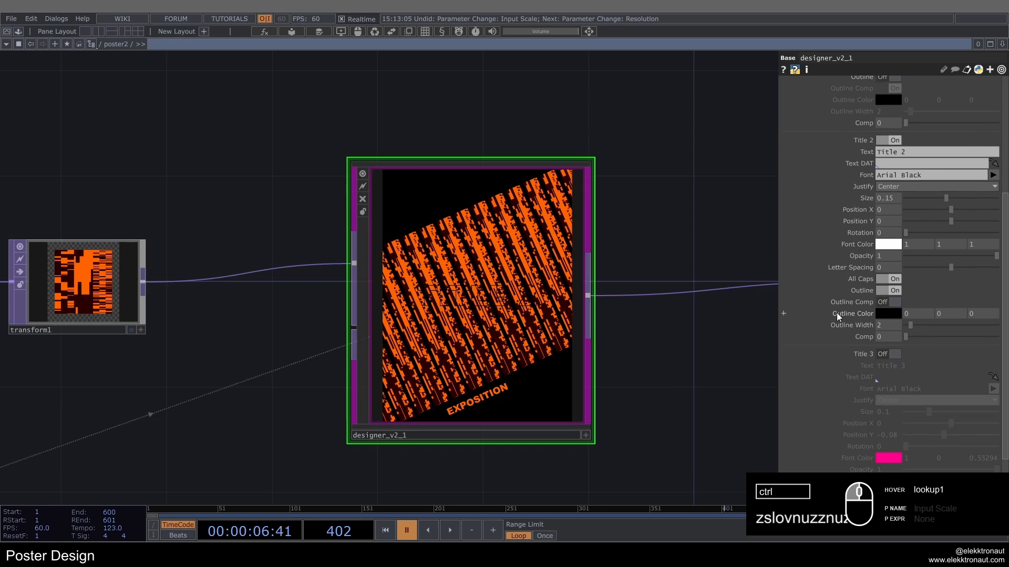
pyautogui.rightClick(837, 315)
pyautogui.click(862, 331)
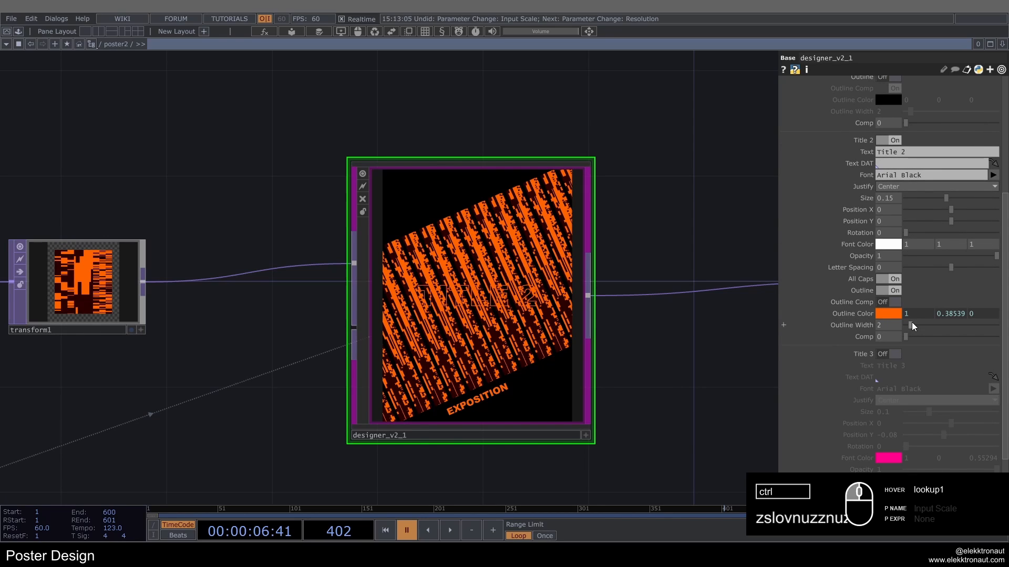
# Step: Set Title 2's size to 0.05 and its rotation to -24
pyautogui.moveTo(946, 198); pyautogui.dragTo(921, 198)
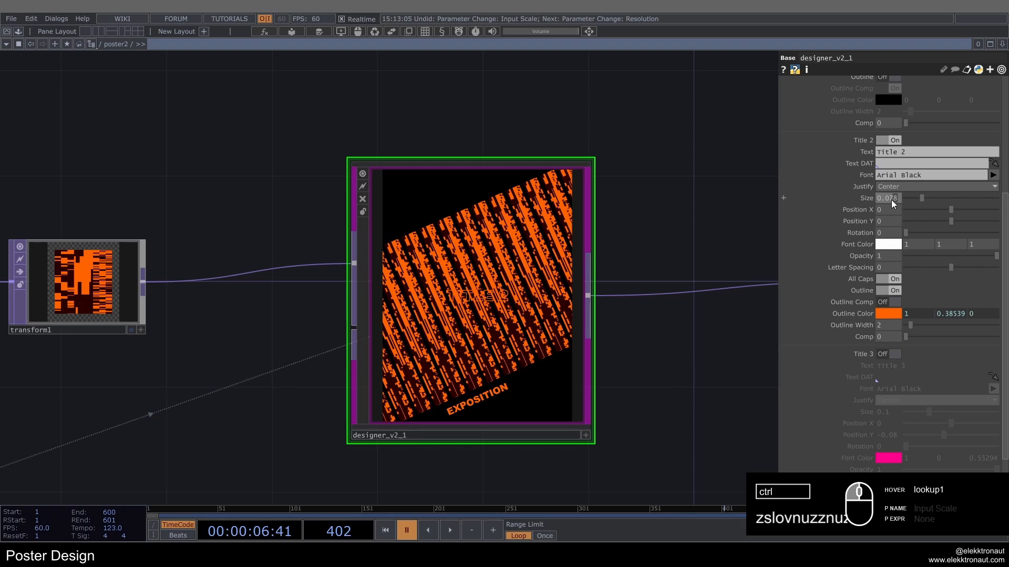
pyautogui.click(888, 198)
pyautogui.write('0.05')
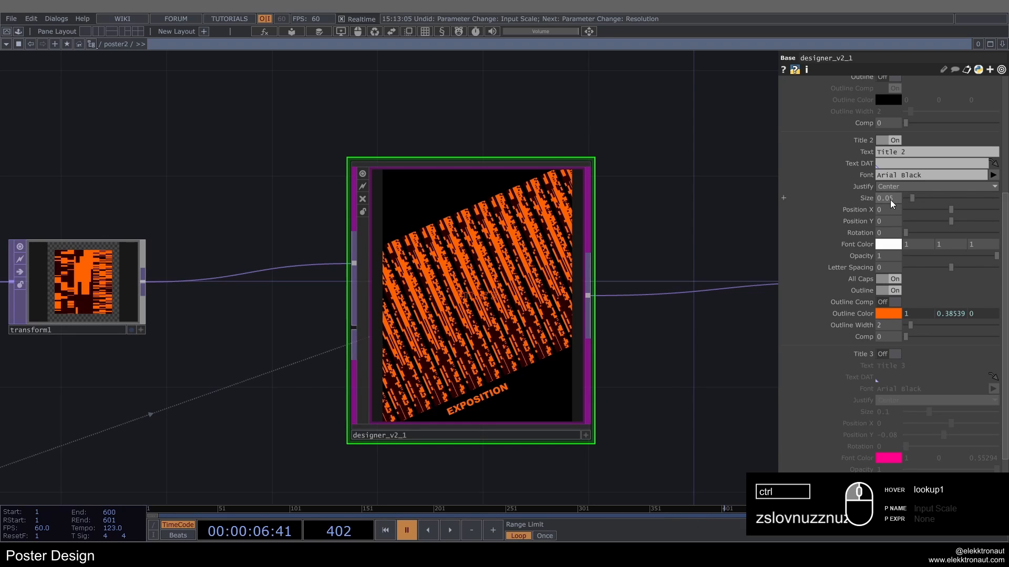
pyautogui.press('Return')
pyautogui.click(888, 233)
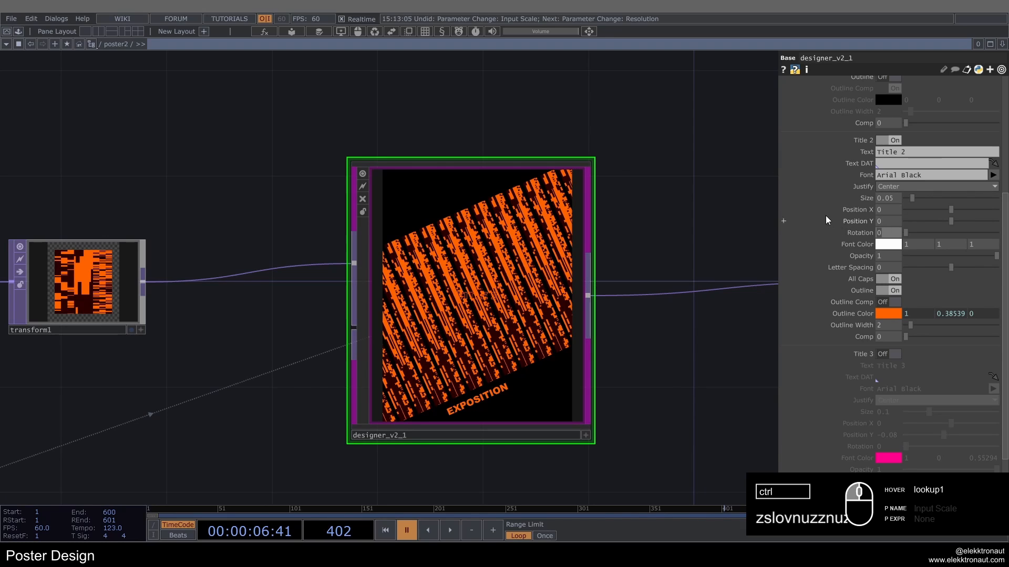
pyautogui.write('-24')
pyautogui.press('Return')
# Step: Move Title 2 to Position X 0.28 and Position Y -0.316, and set its text to JULY 24
pyautogui.moveTo(951, 210); pyautogui.dragTo(965, 210)
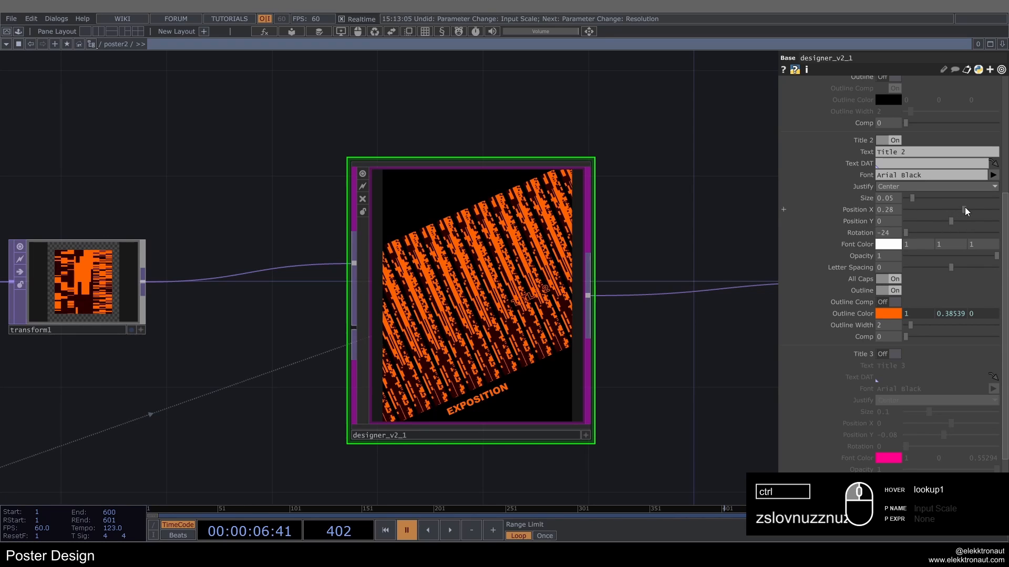
pyautogui.middleClick(896, 221)
pyautogui.moveTo(895, 222); pyautogui.dragTo(892, 206, button='middle')
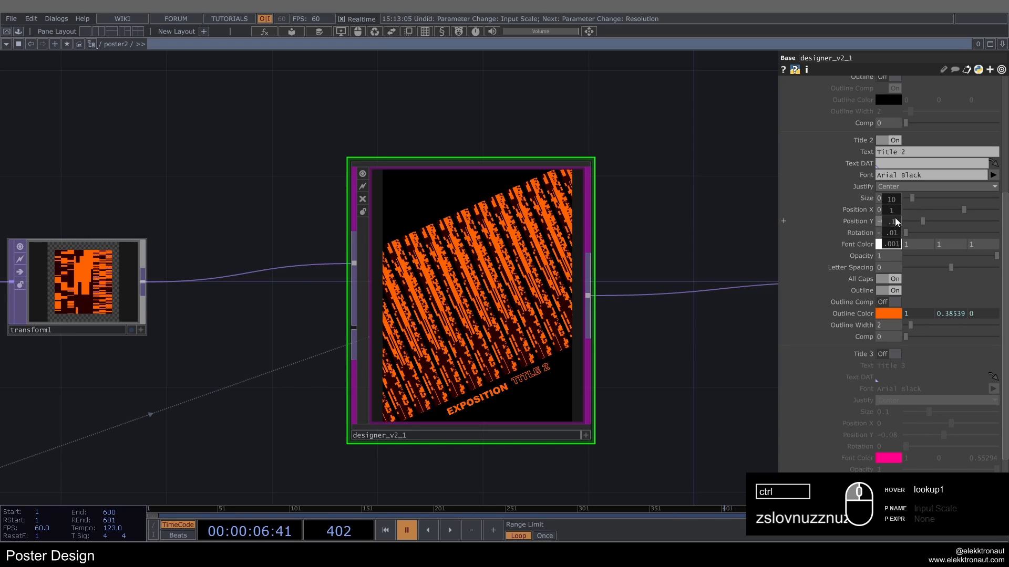
pyautogui.click(916, 152)
pyautogui.write('J')
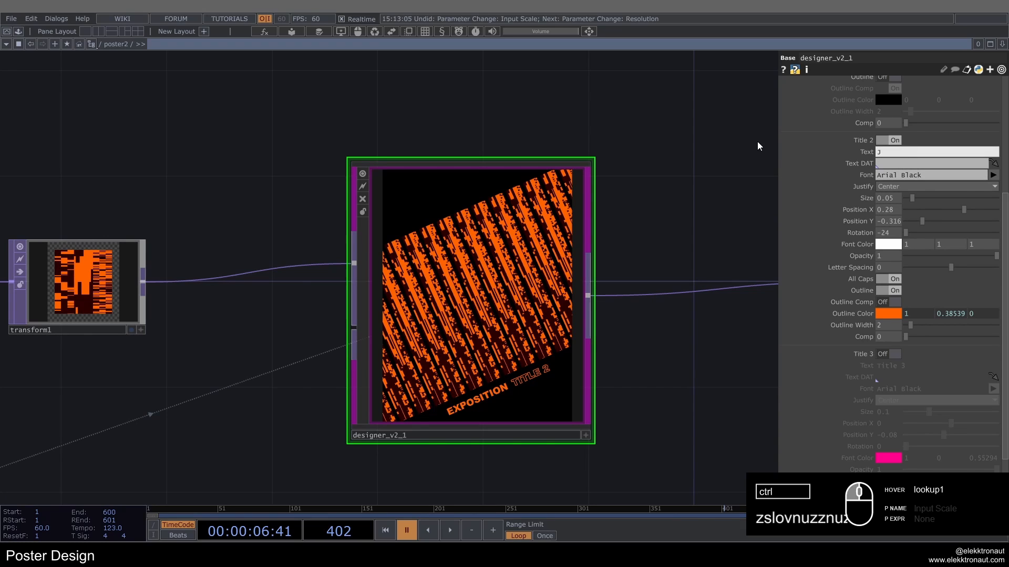
pyautogui.write('ULY 24')
pyautogui.scroll(-2, 407, 231)
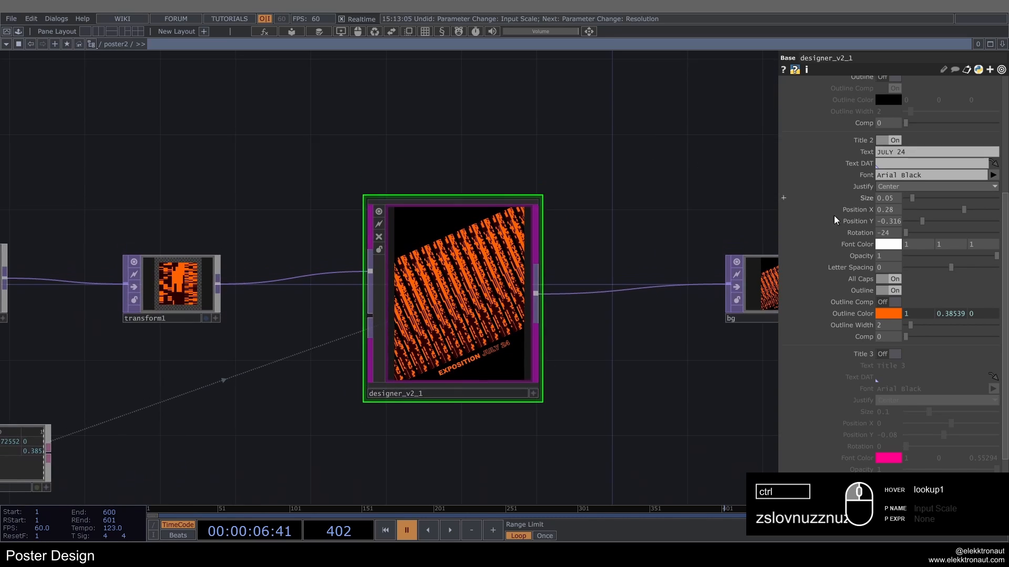
# Step: Enable Paragraph 1 on designer_v2_1 with a white font color and clear its Text DAT reference
pyautogui.scroll(3, 893, 226)
pyautogui.scroll(3, 896, 227)
pyautogui.click(862, 100)
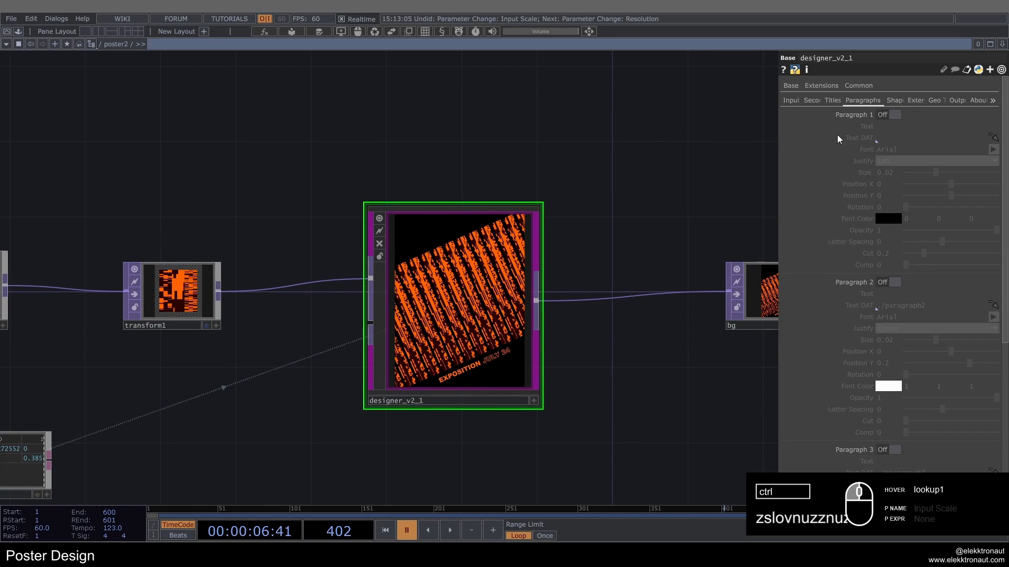
pyautogui.click(930, 137)
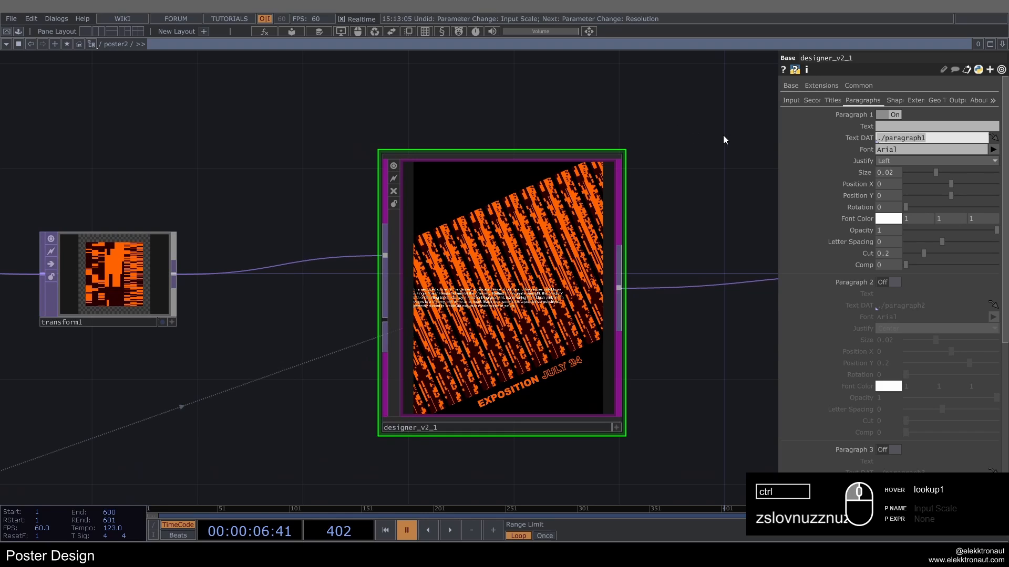
pyautogui.press('BackSpace')
pyautogui.click(895, 129)
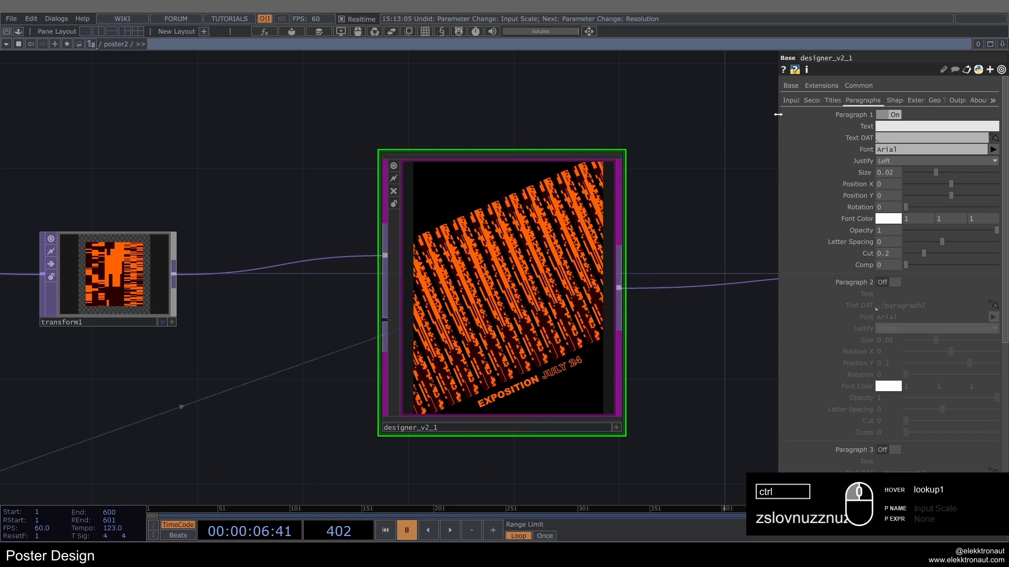
# Step: Set Paragraph 1's text to "an amazing paragraph for a cool poster"
pyautogui.moveTo(778, 114); pyautogui.dragTo(580, 114)
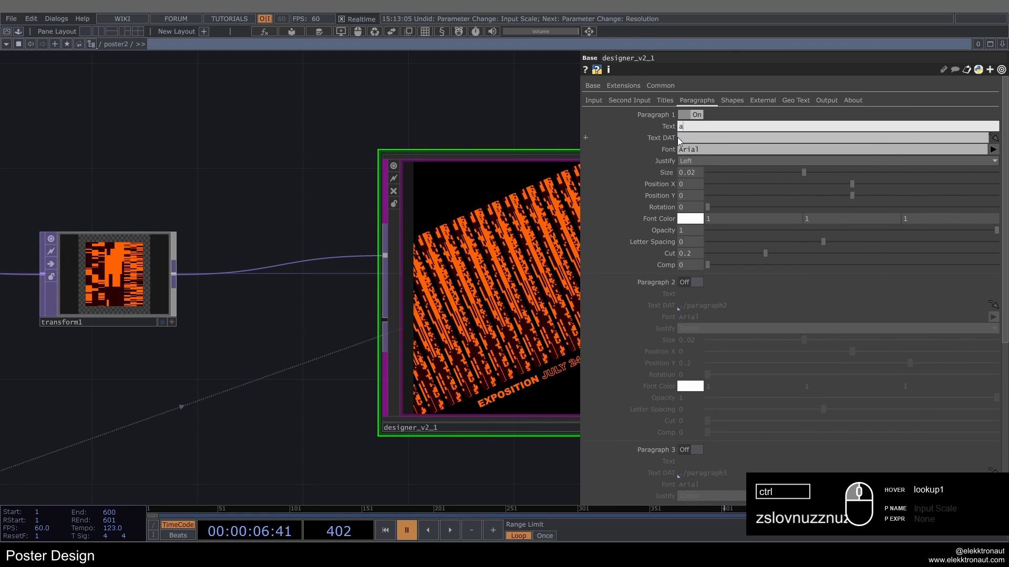
pyautogui.write('an amazing paragraph for a cool poster')
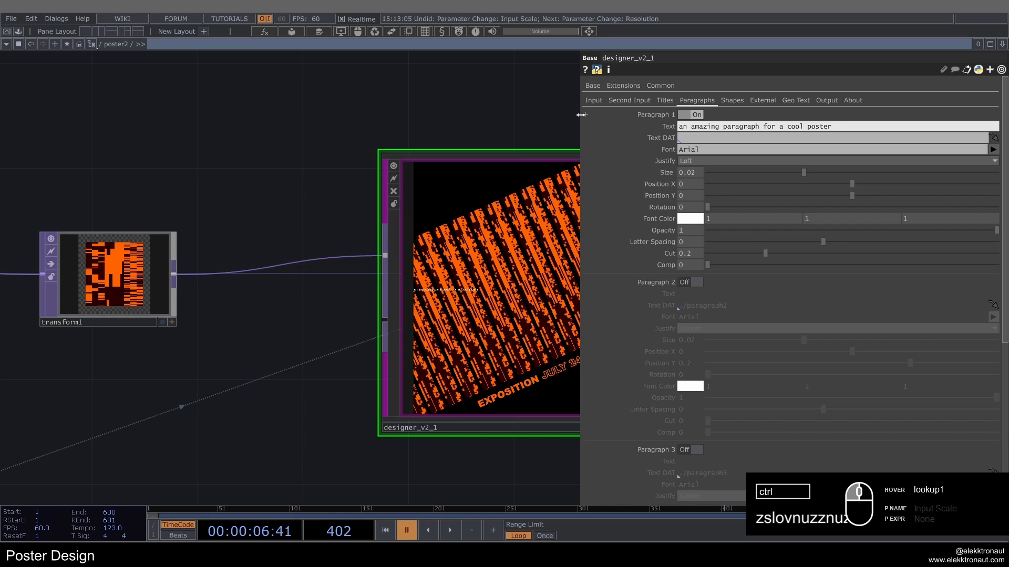
pyautogui.moveTo(580, 114); pyautogui.dragTo(713, 125)
# Step: Center-justify Paragraph 1 and set its rotation to -24
pyautogui.click(831, 162)
pyautogui.click(827, 183)
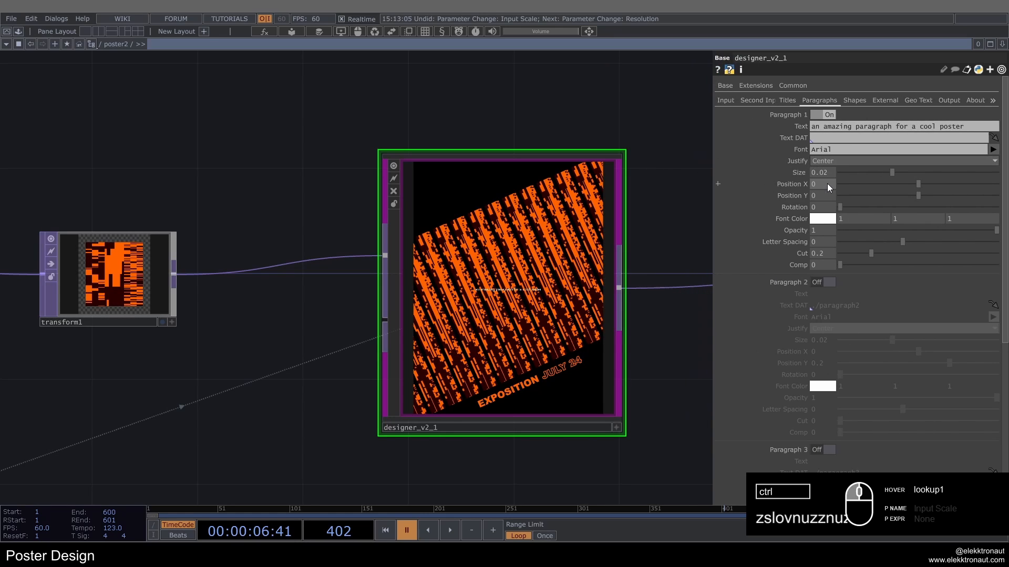
pyautogui.scroll(3, 651, 264)
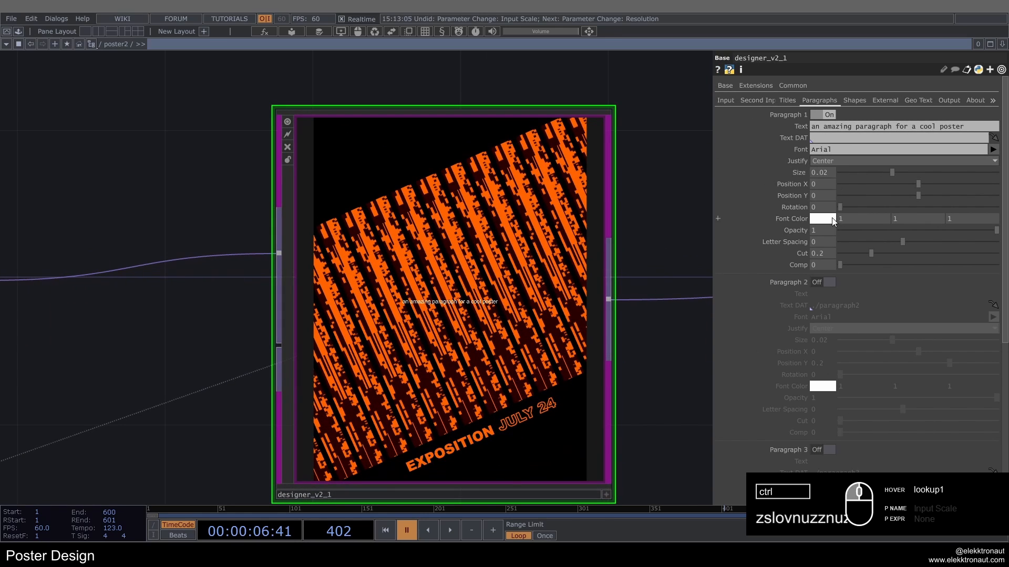
pyautogui.moveTo(822, 207); pyautogui.dragTo(733, 206)
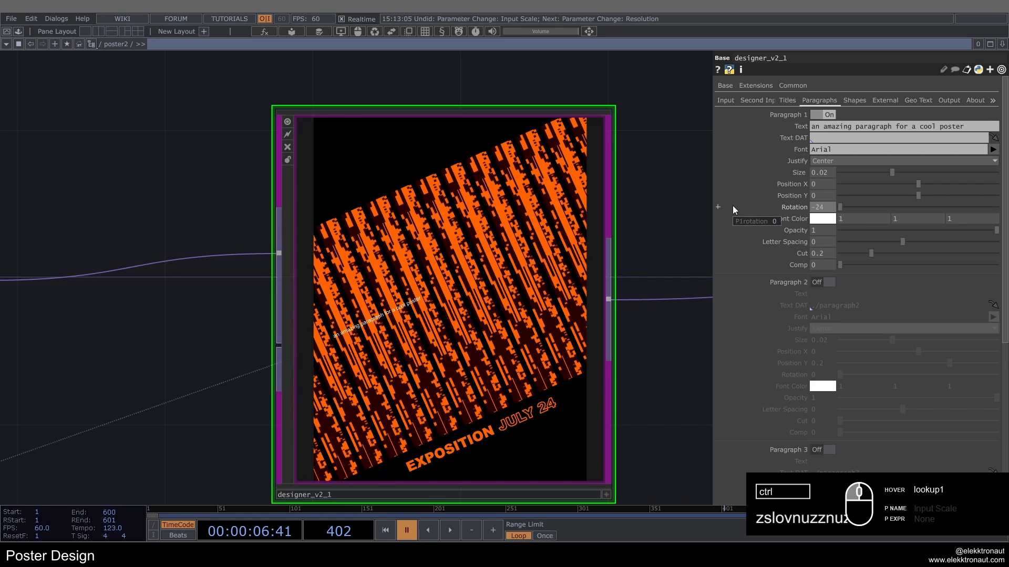
pyautogui.moveTo(672, 241); pyautogui.dragTo(687, 252)
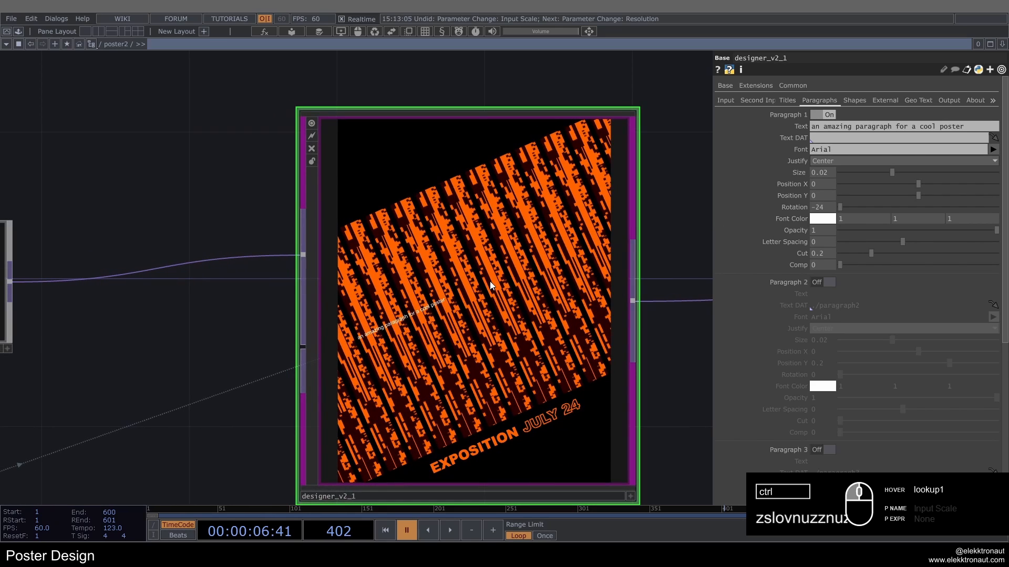
# Step: Move Paragraph 1 above the pattern's slanted upper edge, at Position X 0.139 and Position Y 0.401
pyautogui.scroll(-3, 489, 281)
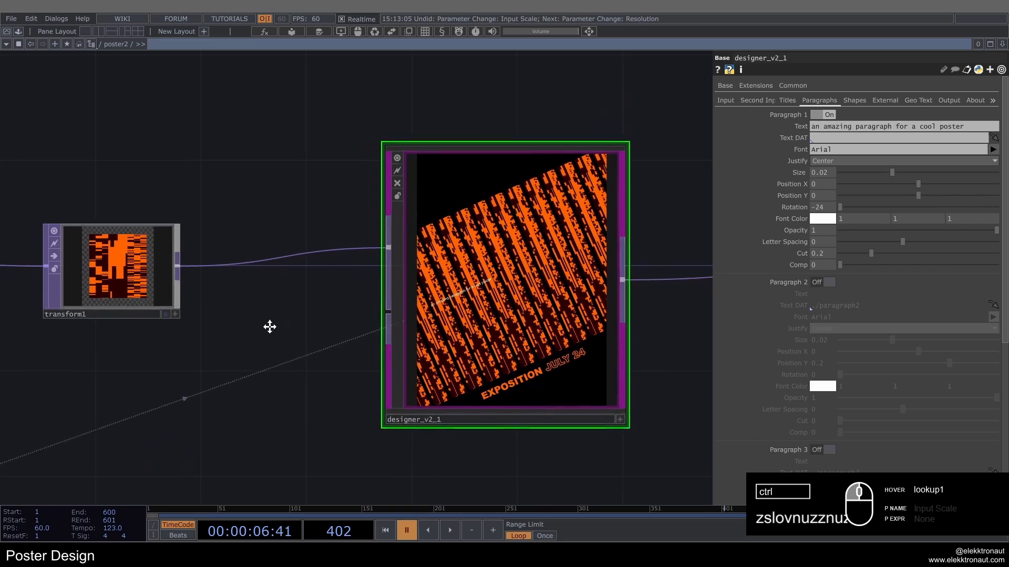
pyautogui.scroll(-5, 462, 294)
pyautogui.scroll(6, 424, 304)
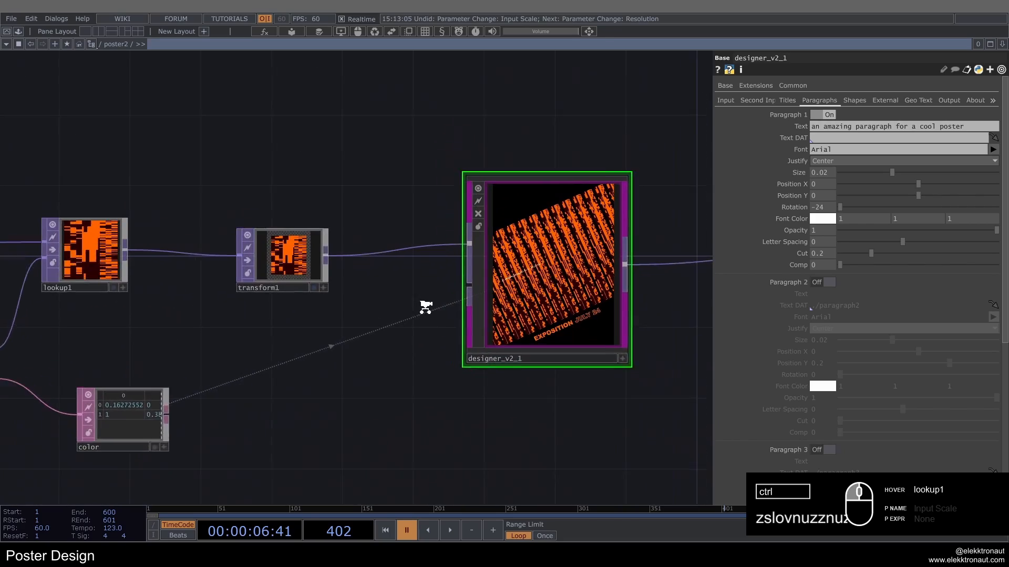
pyautogui.moveTo(381, 313); pyautogui.dragTo(321, 322)
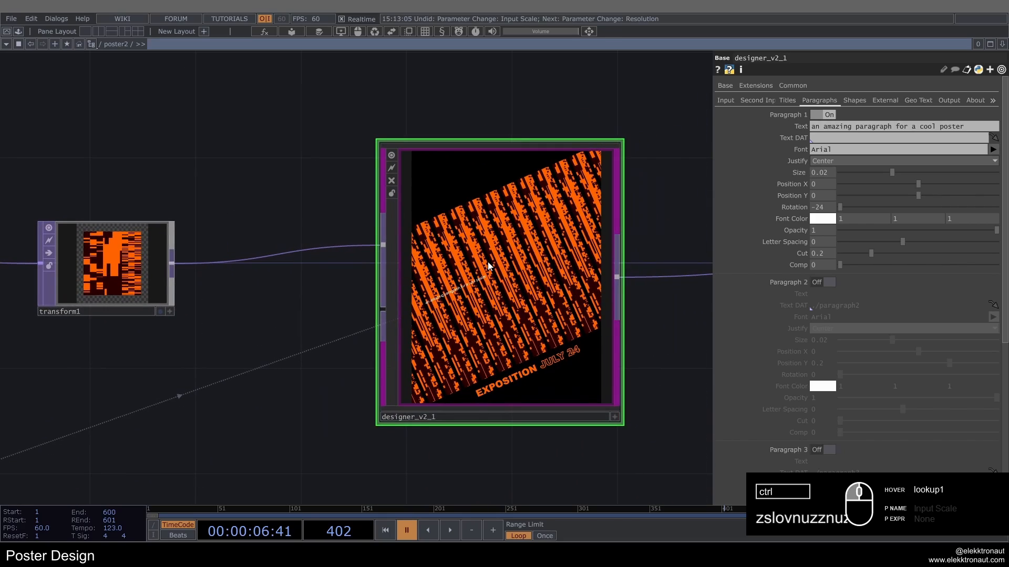
pyautogui.scroll(2, 488, 265)
pyautogui.moveTo(922, 198); pyautogui.dragTo(975, 204)
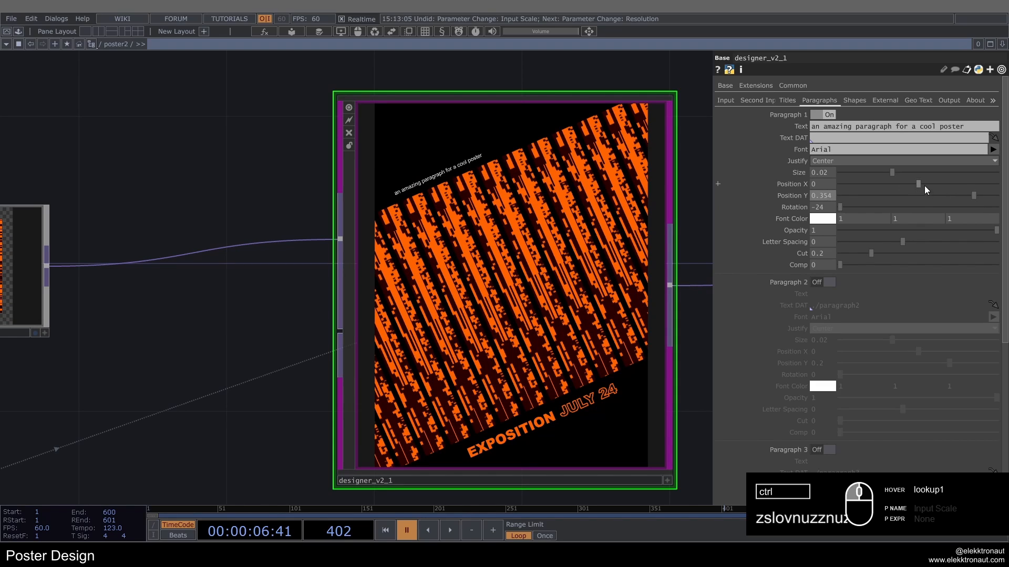
pyautogui.moveTo(925, 185); pyautogui.dragTo(983, 195)
# Step: Format Paragraph 1 with the copied title font color, size 0.024 and letter spacing 7.5
pyautogui.rightClick(802, 212)
pyautogui.click(812, 225)
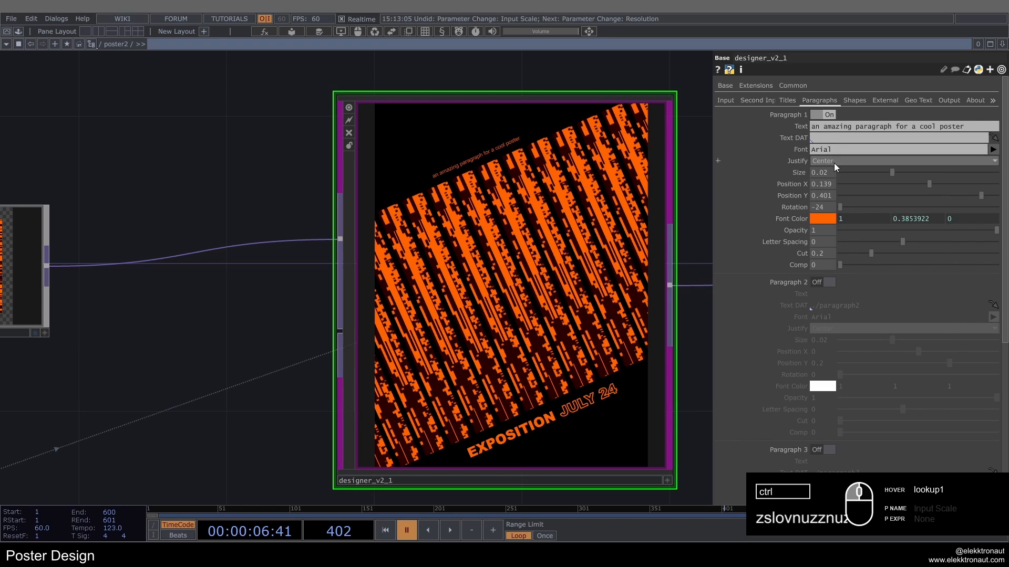
pyautogui.write('4')
pyautogui.press('Return')
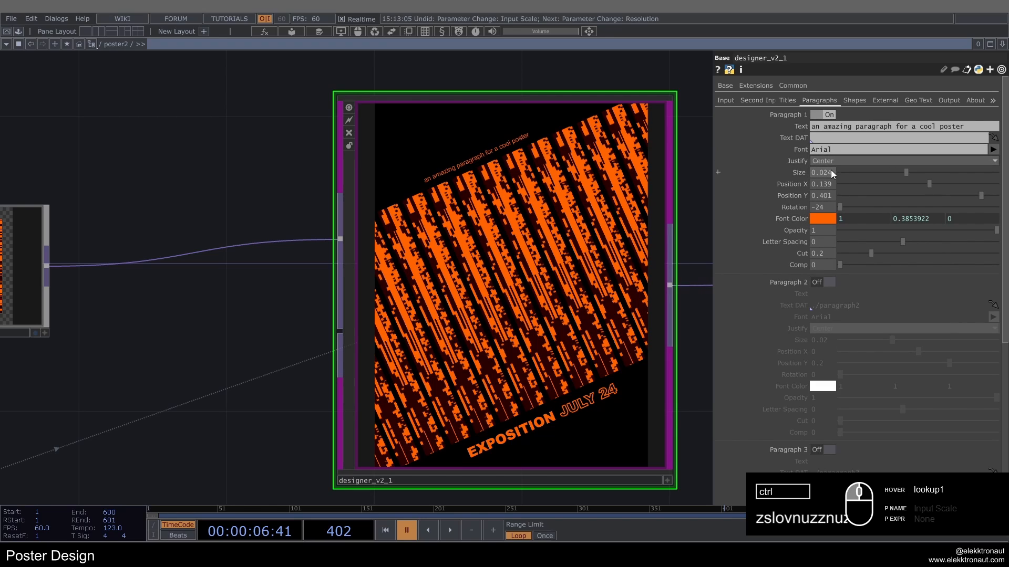
pyautogui.moveTo(897, 240); pyautogui.dragTo(926, 241)
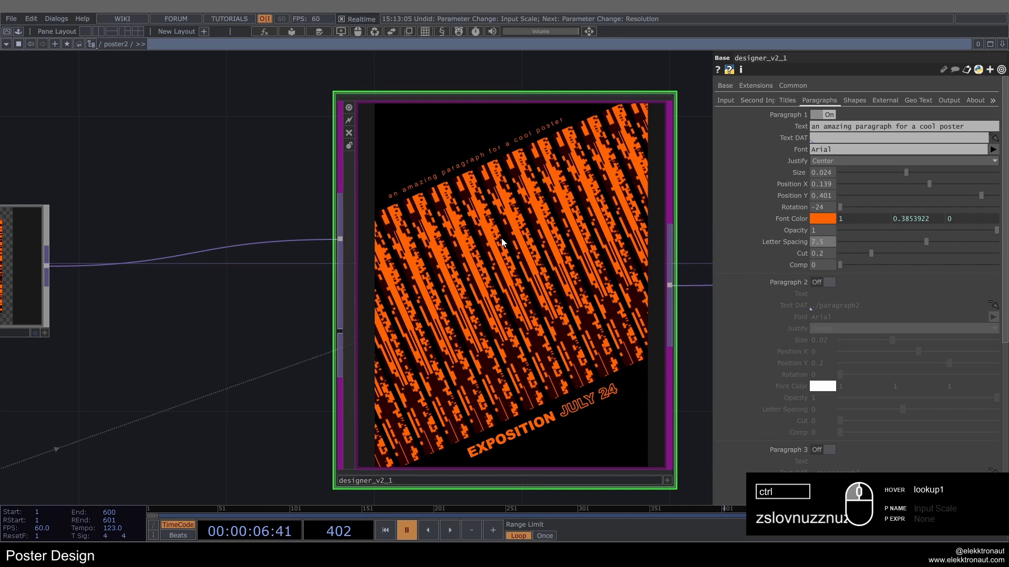
pyautogui.scroll(-3, 501, 238)
pyautogui.scroll(4, 574, 226)
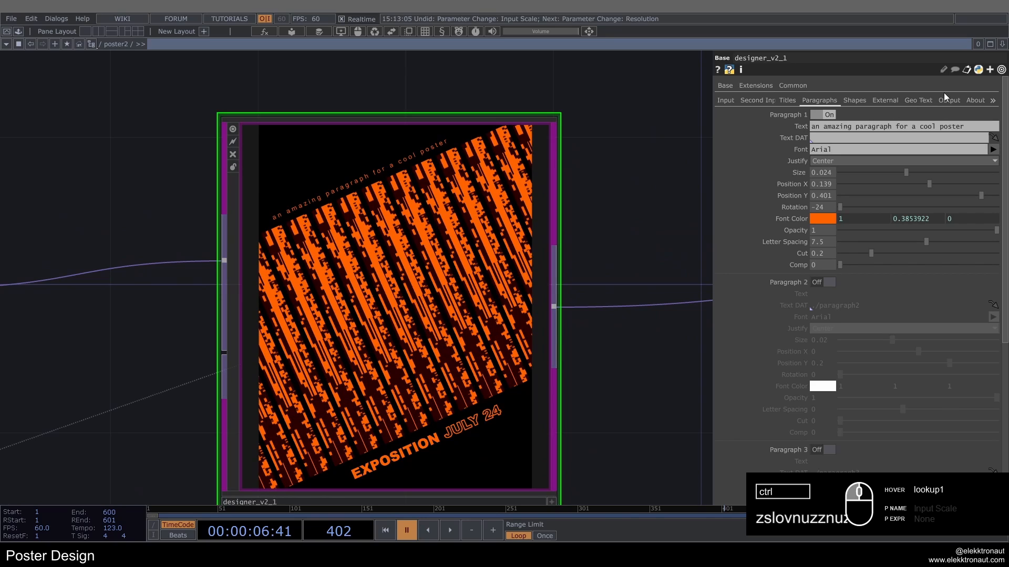
# Step: Set the output background color to the dark teal-green palette swatch (0, 0.5, 0.3627451)
pyautogui.click(948, 96)
pyautogui.scroll(-1, 722, 280)
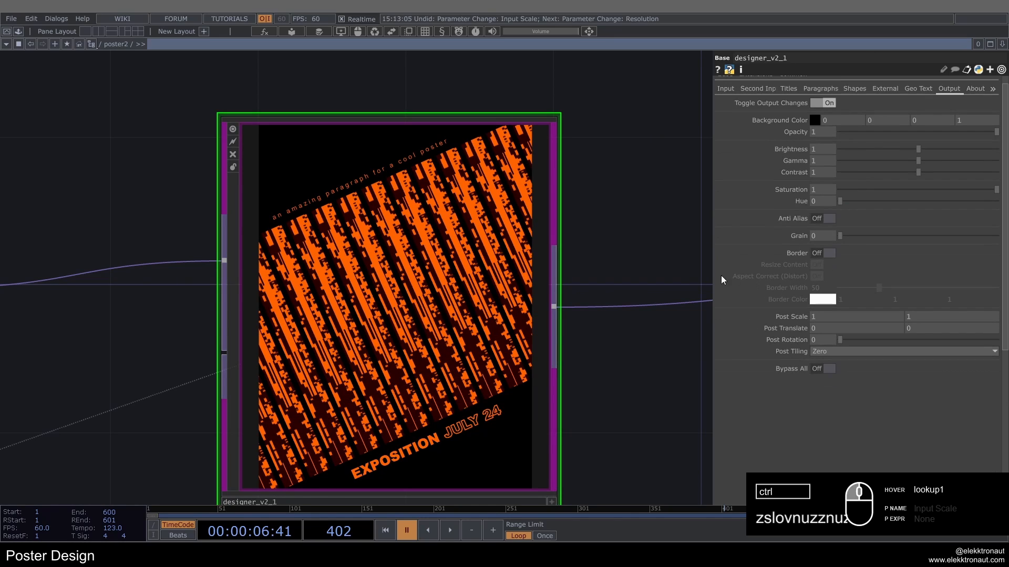
pyautogui.click(815, 121)
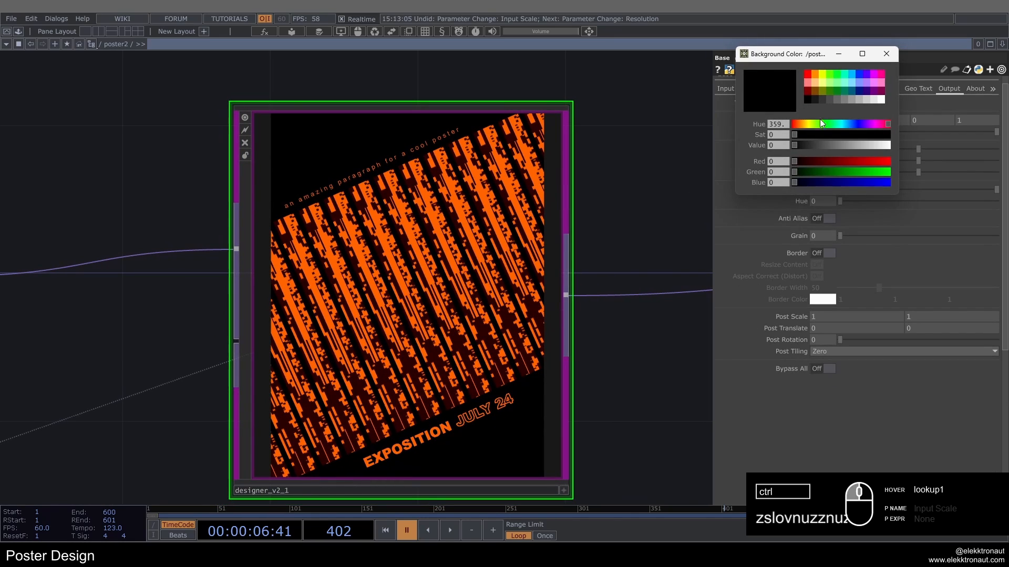
pyautogui.click(844, 90)
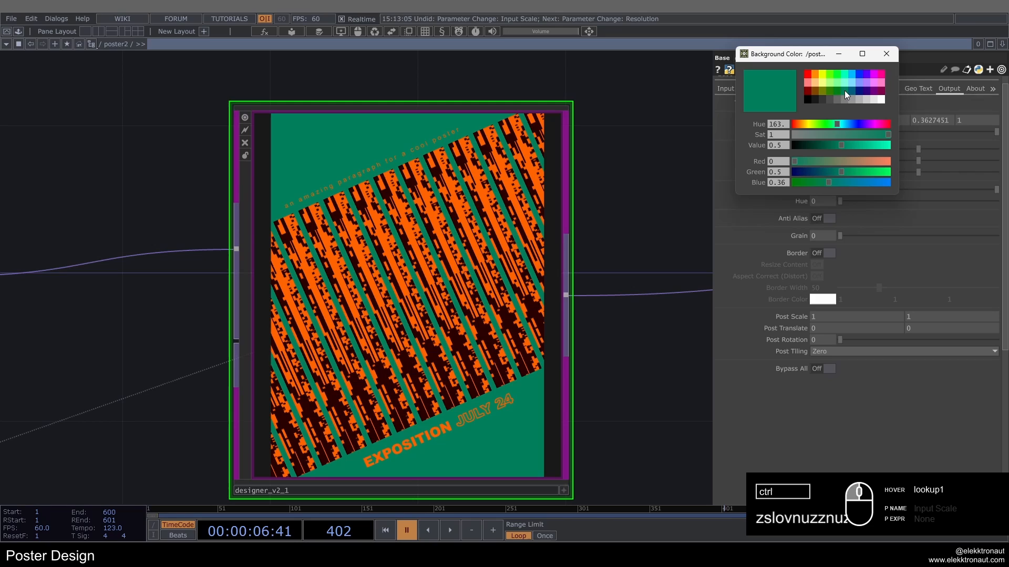
pyautogui.click(886, 54)
# Step: Shift the poster's output Hue to 3.3, trying a shift of 328 and undoing it
pyautogui.scroll(-5, 553, 209)
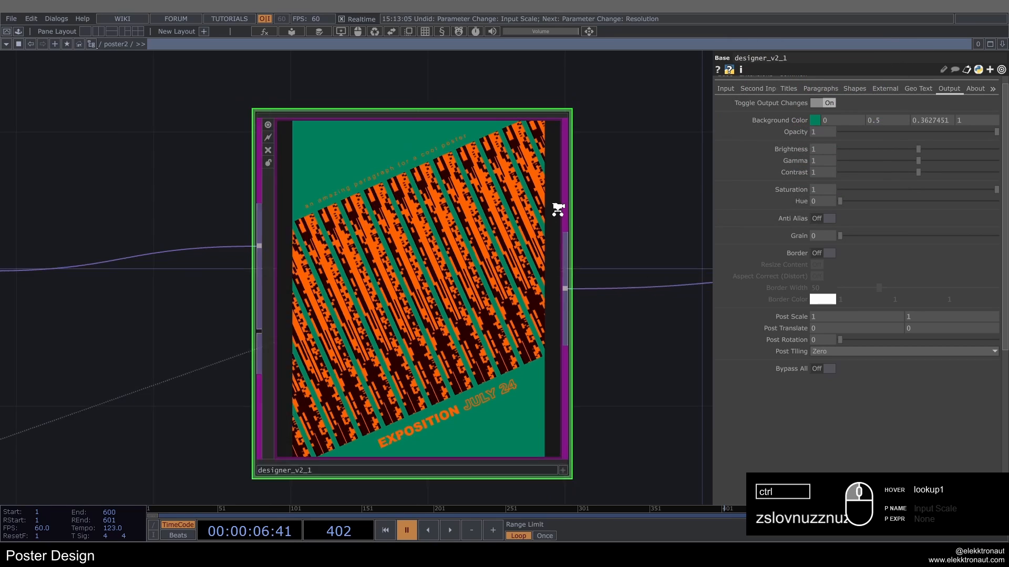
pyautogui.scroll(4, 619, 176)
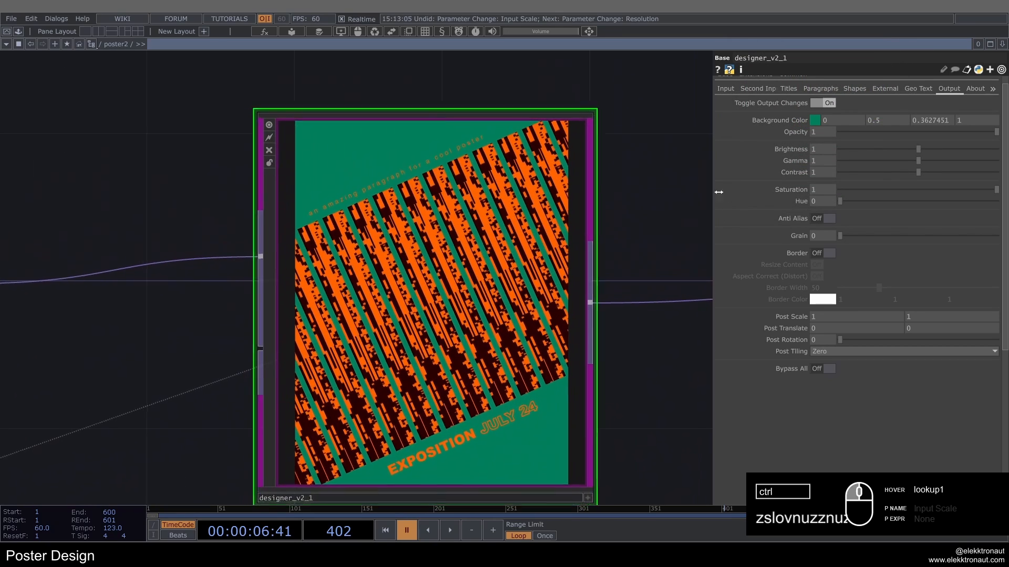
pyautogui.moveTo(839, 202); pyautogui.dragTo(821, 186)
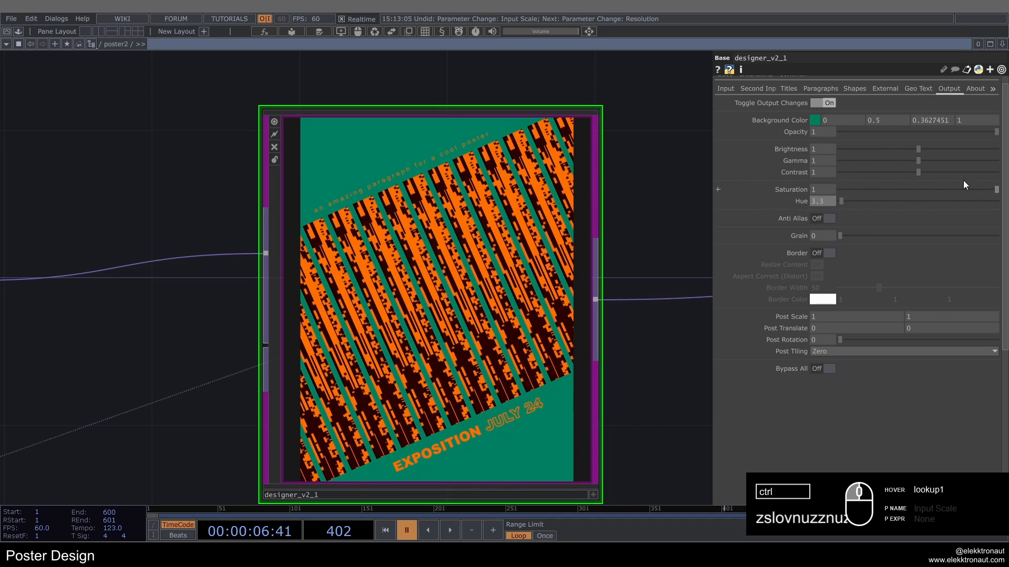
pyautogui.moveTo(988, 200)
pyautogui.mouseDown()
pyautogui.moveTo(975, 191)
pyautogui.moveTo(984, 193)
pyautogui.mouseUp()
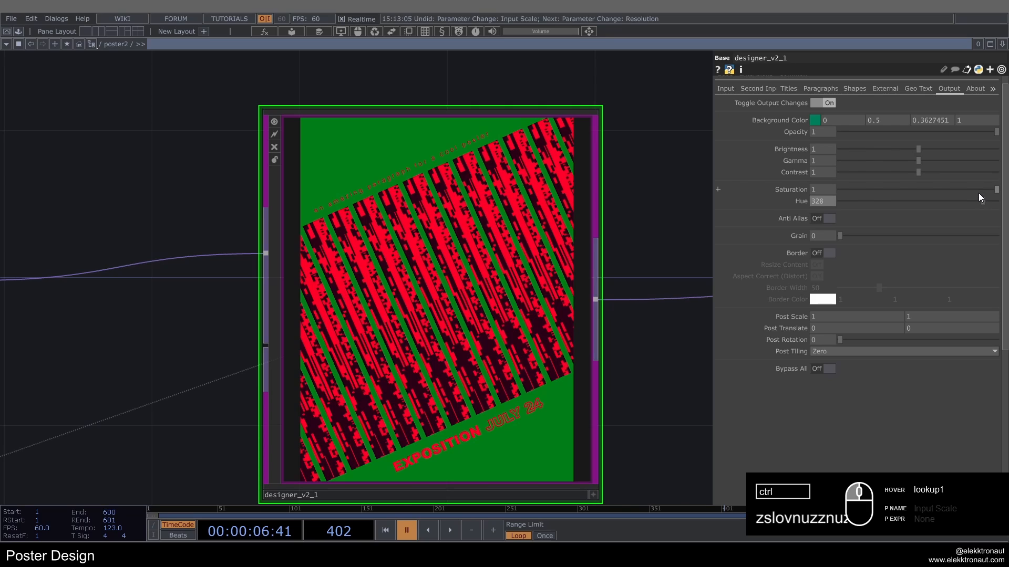
pyautogui.hotkey('ctrl', 'z')
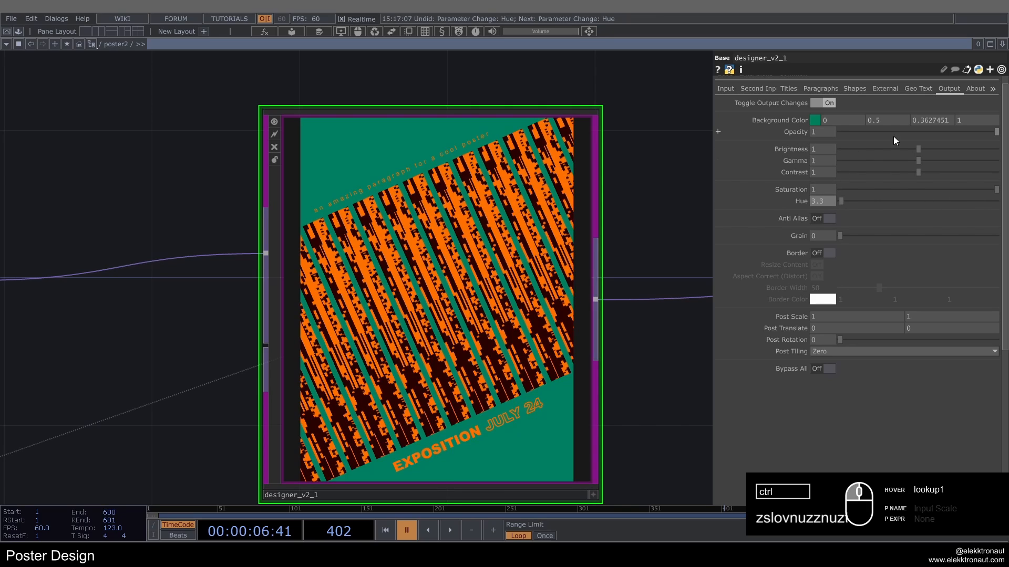
# Step: Set the output Grain to 0.171 and enable the poster's border with Resize Content on
pyautogui.moveTo(862, 234)
pyautogui.mouseDown()
pyautogui.moveTo(873, 238)
pyautogui.moveTo(853, 250)
pyautogui.mouseUp()
pyautogui.click(824, 253)
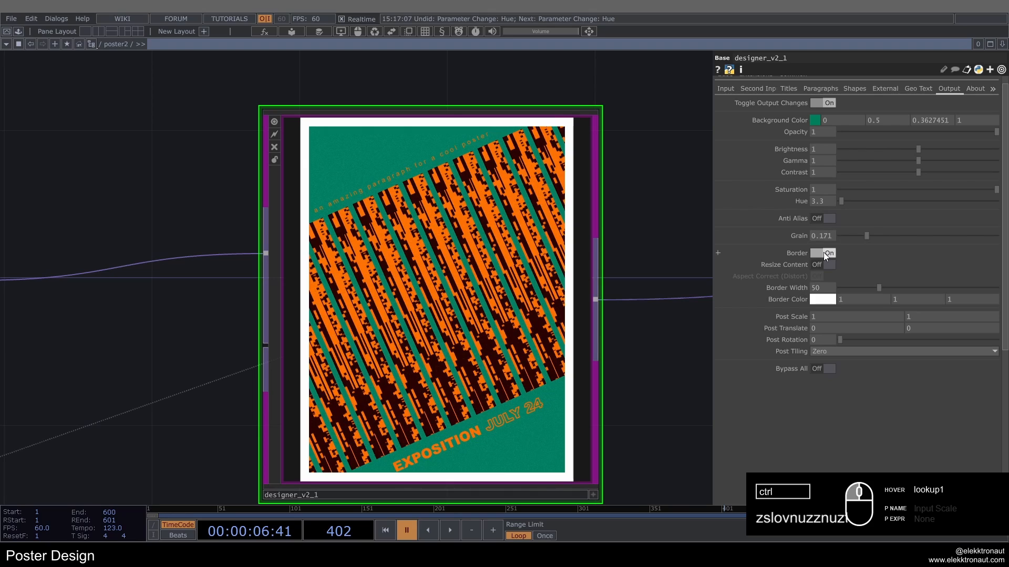
pyautogui.click(823, 254)
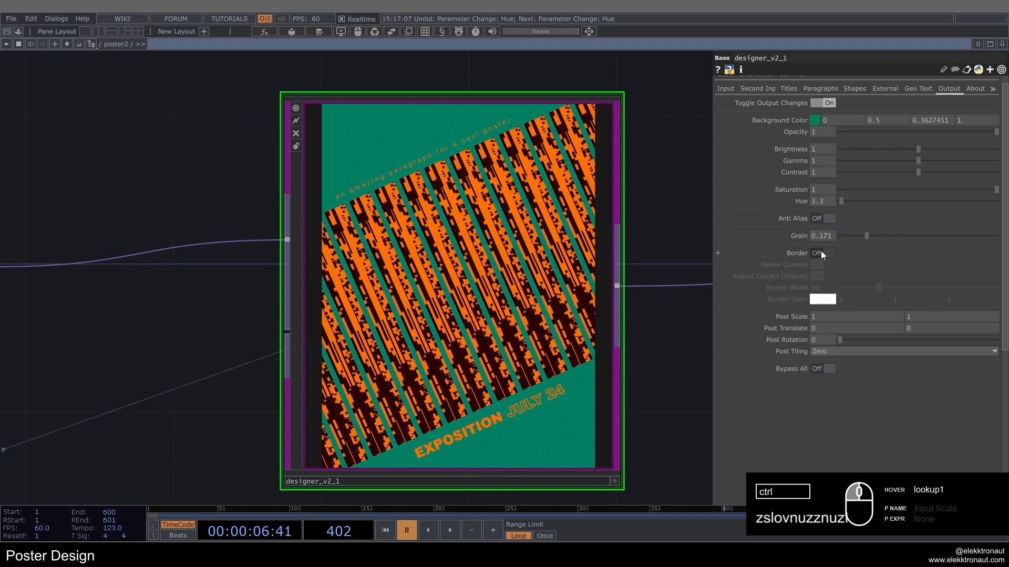
pyautogui.click(821, 252)
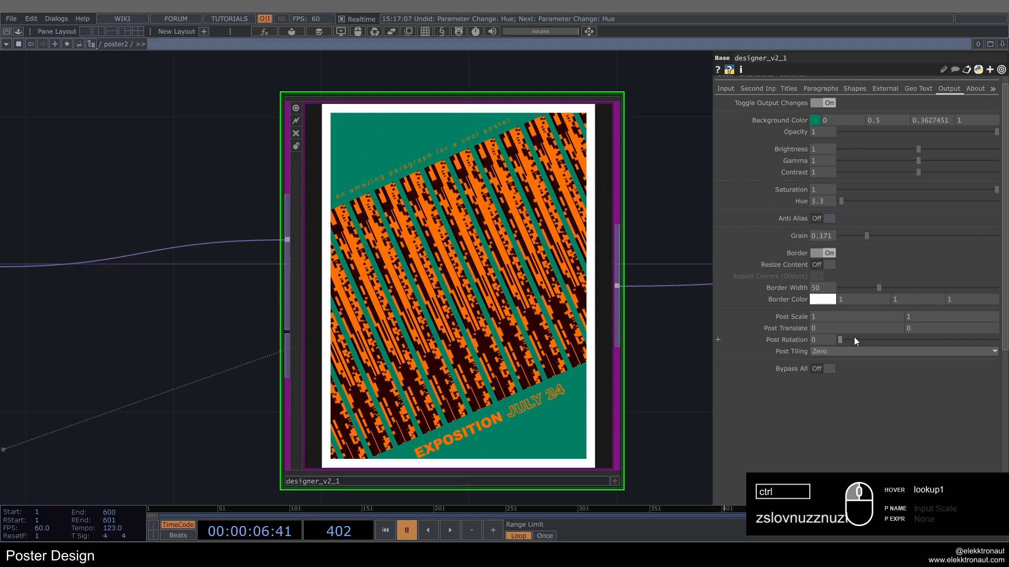
pyautogui.click(827, 254)
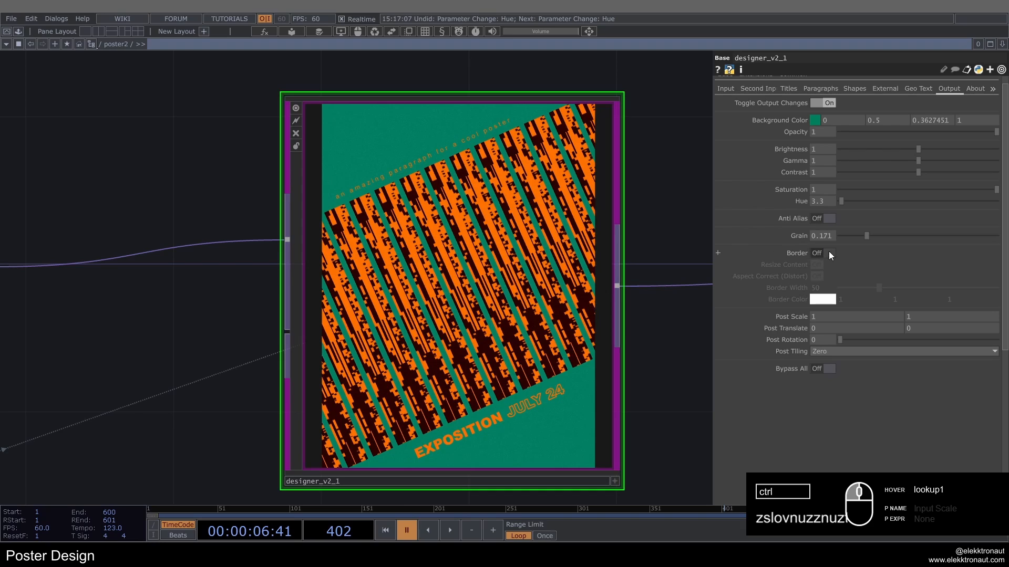
pyautogui.click(828, 253)
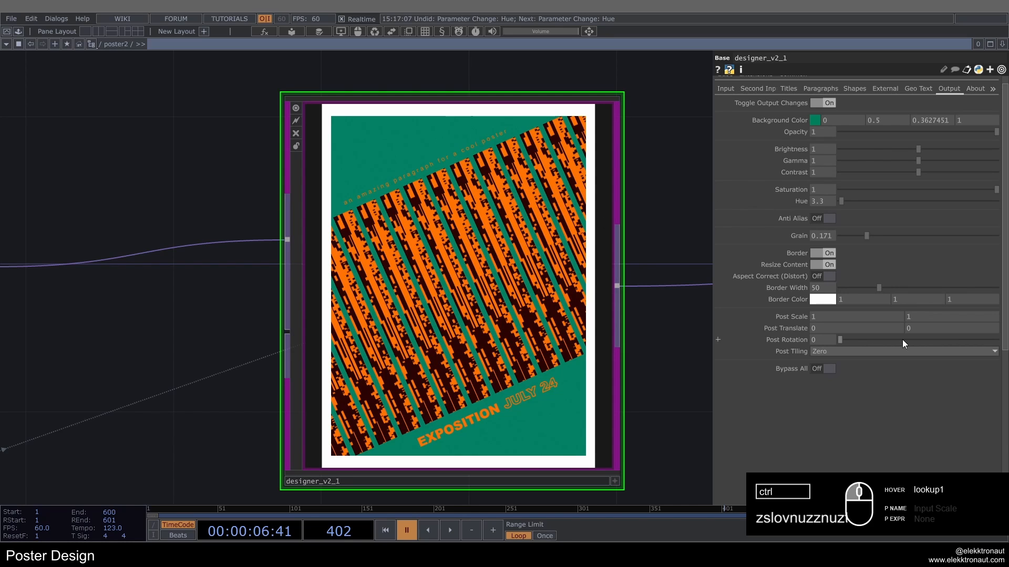
# Step: Turn on Aspect Correct (Distort) for the poster's border and set the Border Width to 78.4
pyautogui.moveTo(887, 291); pyautogui.dragTo(948, 288)
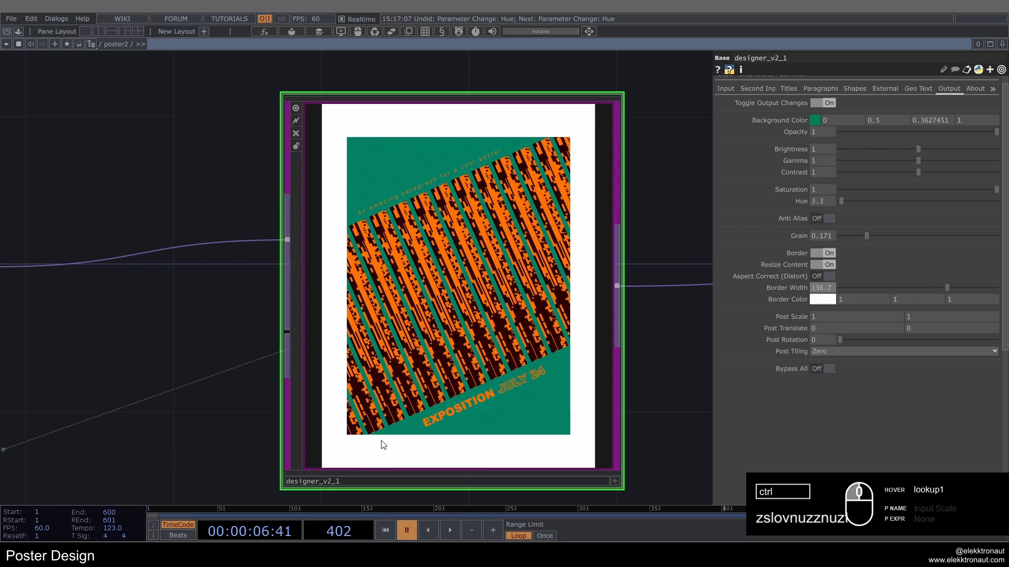
pyautogui.moveTo(945, 287); pyautogui.dragTo(876, 278)
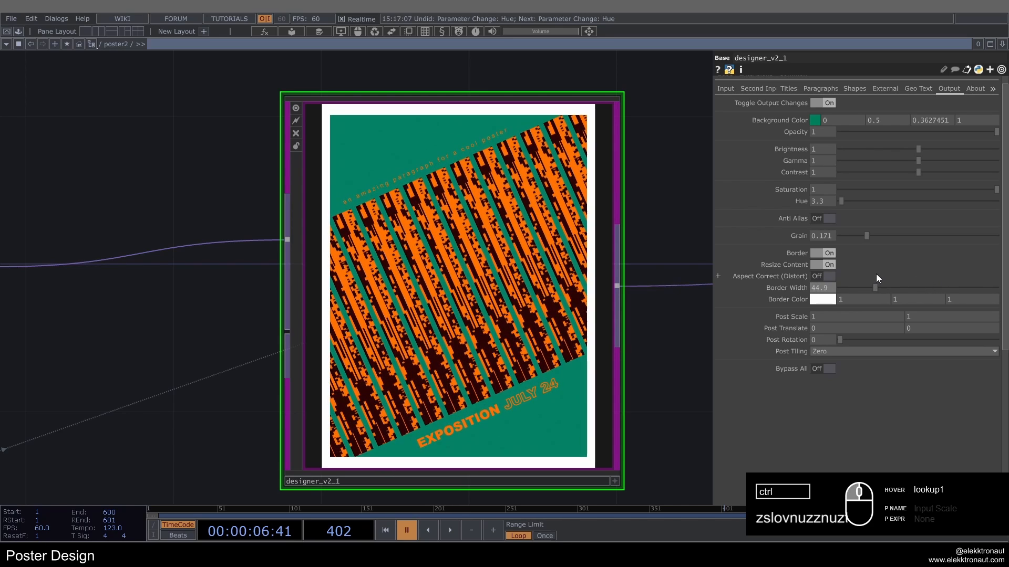
pyautogui.click(828, 277)
pyautogui.moveTo(890, 289); pyautogui.dragTo(855, 289)
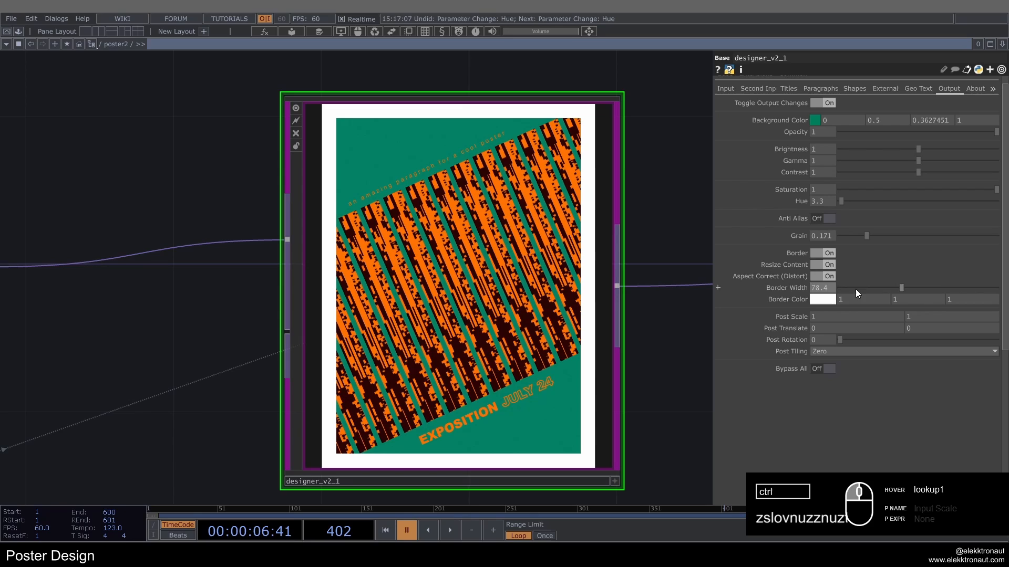
# Step: Set the Border Color to the dark teal-green palette swatch (0, 0.5, 0.3627451) and switch the border off
pyautogui.click(822, 300)
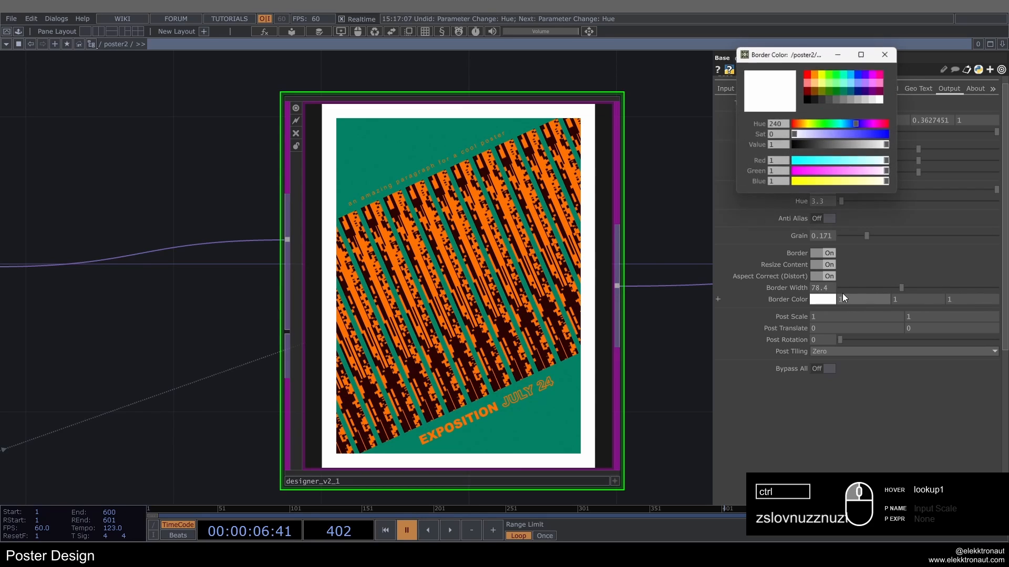
pyautogui.click(844, 93)
pyautogui.click(888, 56)
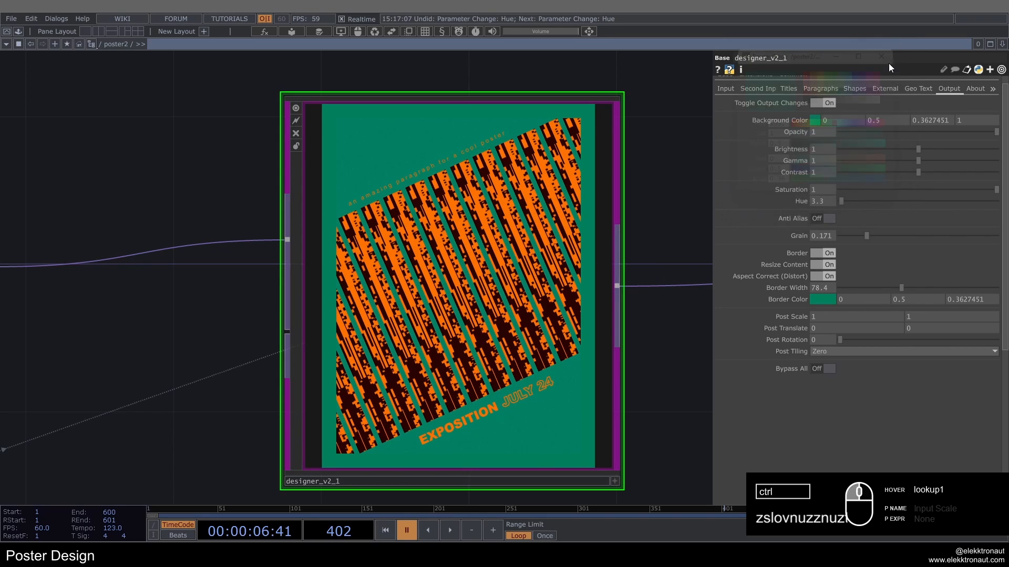
pyautogui.click(827, 253)
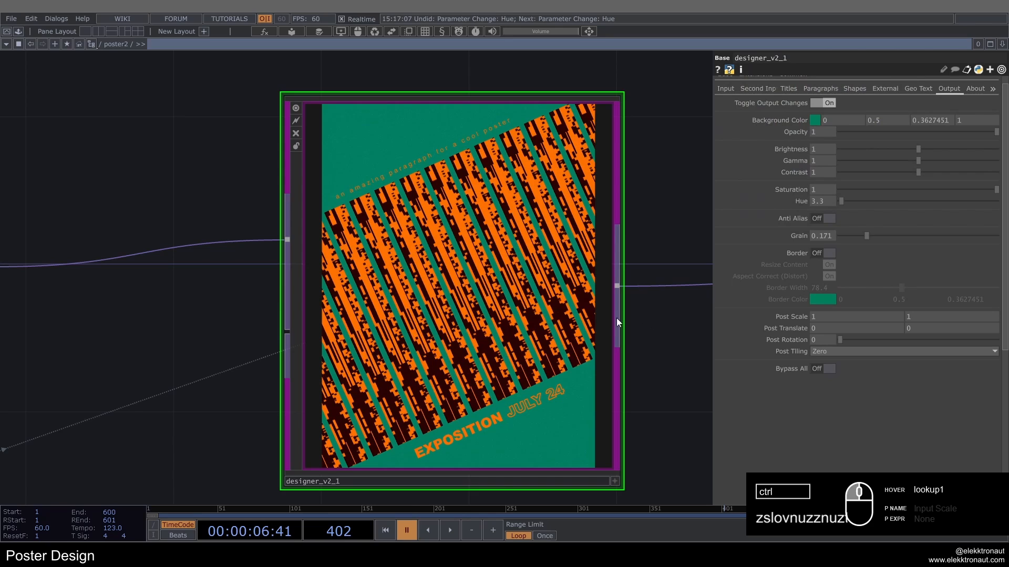
# Step: Leave poster2's network and duplicate the poster2 component, placing the copy below poster1
pyautogui.scroll(-3, 575, 236)
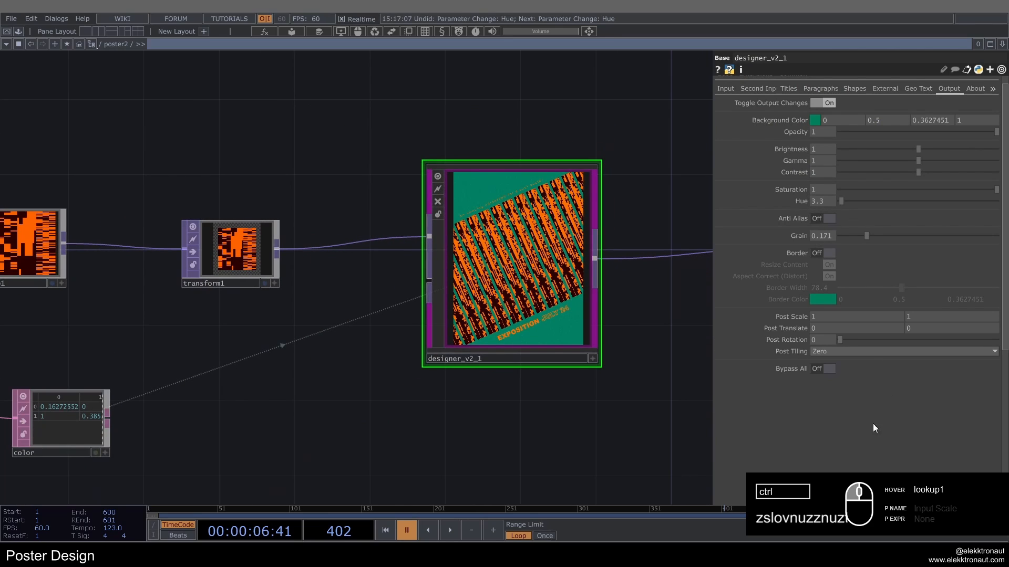
pyautogui.scroll(-5, 322, 252)
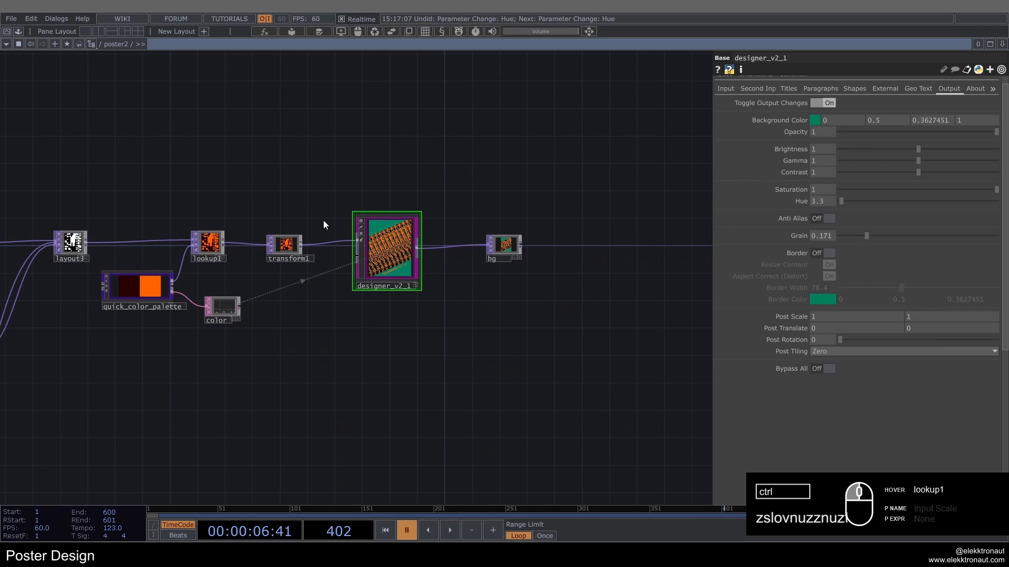
pyautogui.scroll(-3, 323, 223)
pyautogui.moveTo(348, 303); pyautogui.dragTo(437, 322)
pyautogui.scroll(1, 809, 171)
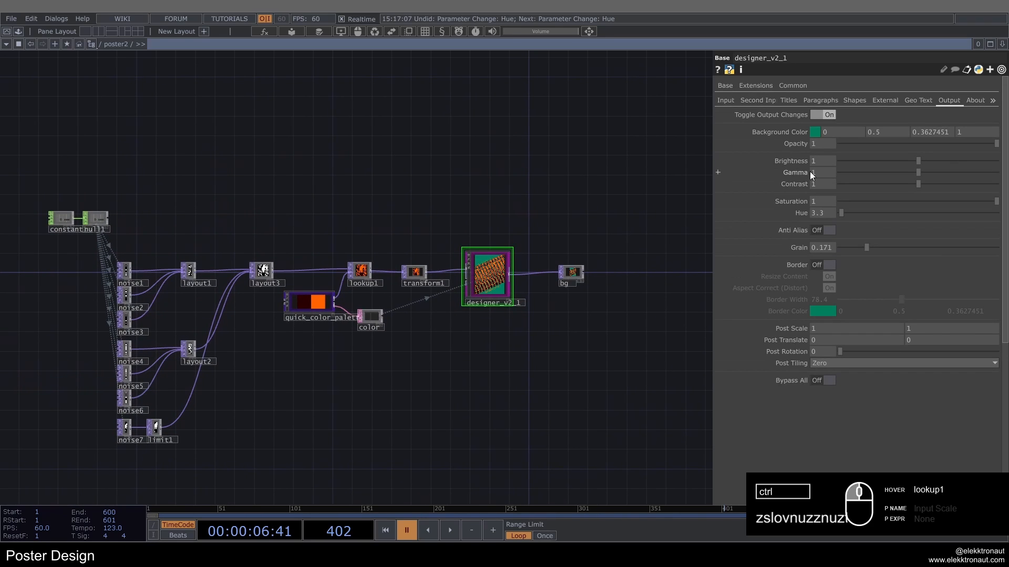
pyautogui.scroll(4, 481, 260)
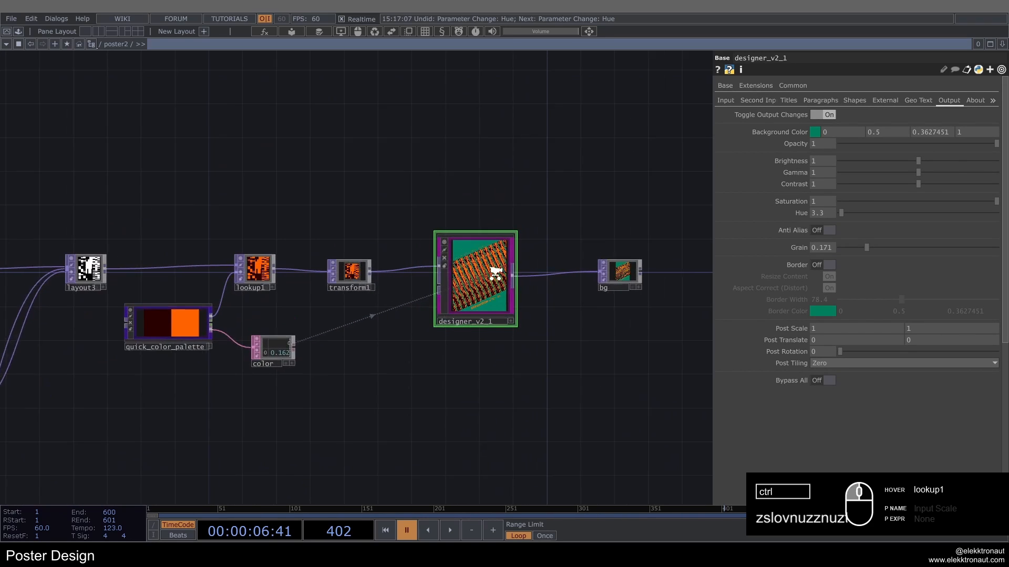
pyautogui.scroll(-3, 491, 276)
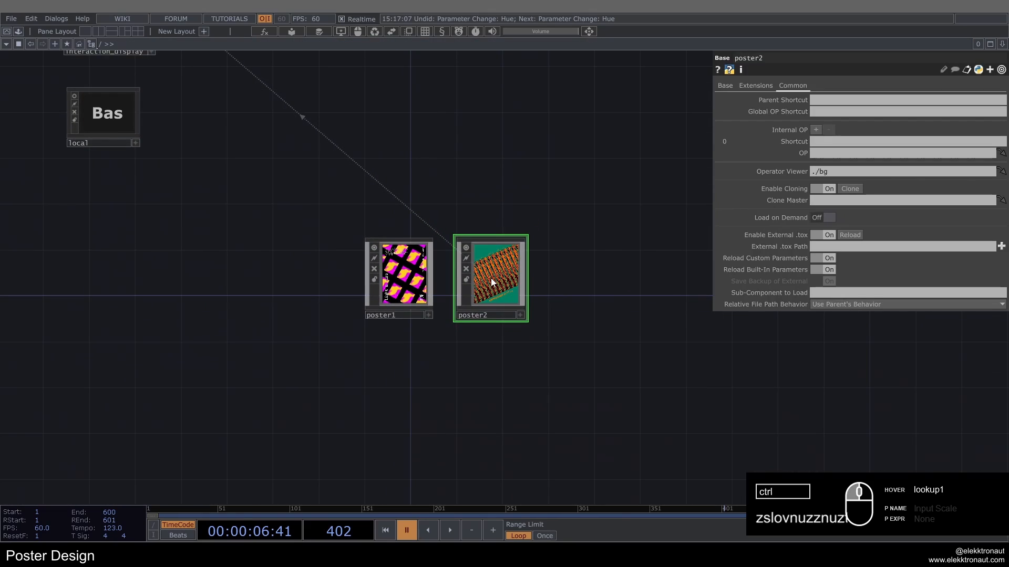
pyautogui.hotkey('ctrl', 'c')
pyautogui.hotkey('ctrl', 'v')
pyautogui.click(391, 412)
pyautogui.scroll(3, 392, 412)
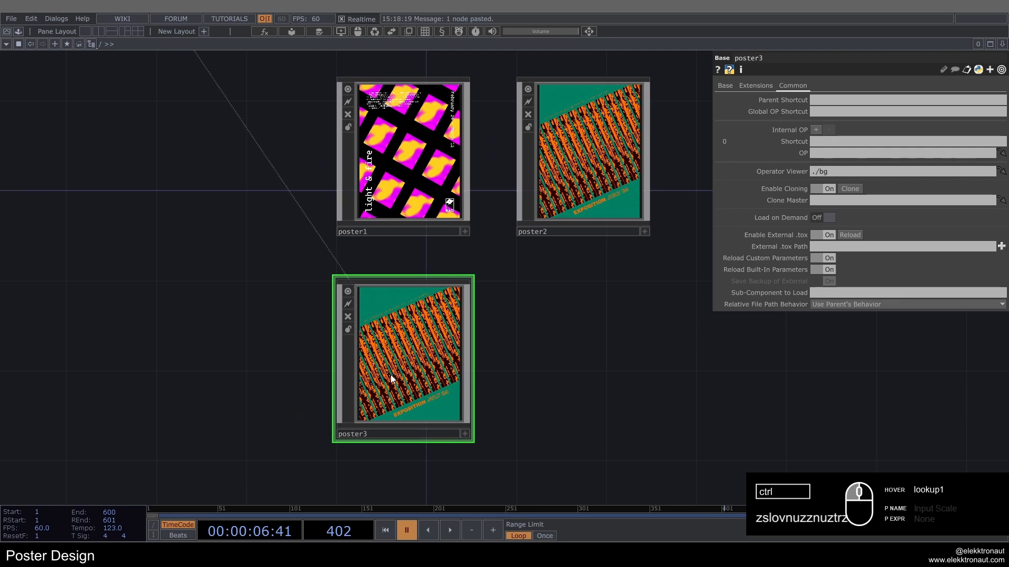
# Step: Inside poster3, delete all operators except designer_v2_1 and bg, and reset designer_v2_1's parameters to their defaults
pyautogui.scroll(3, 389, 374)
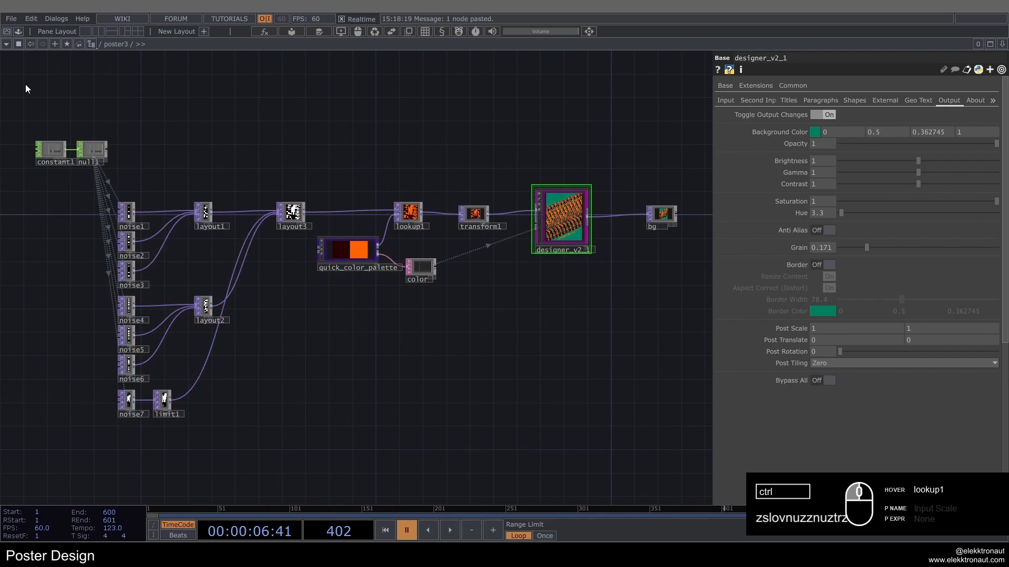
pyautogui.moveTo(25, 84); pyautogui.dragTo(496, 440)
pyautogui.press('Delete')
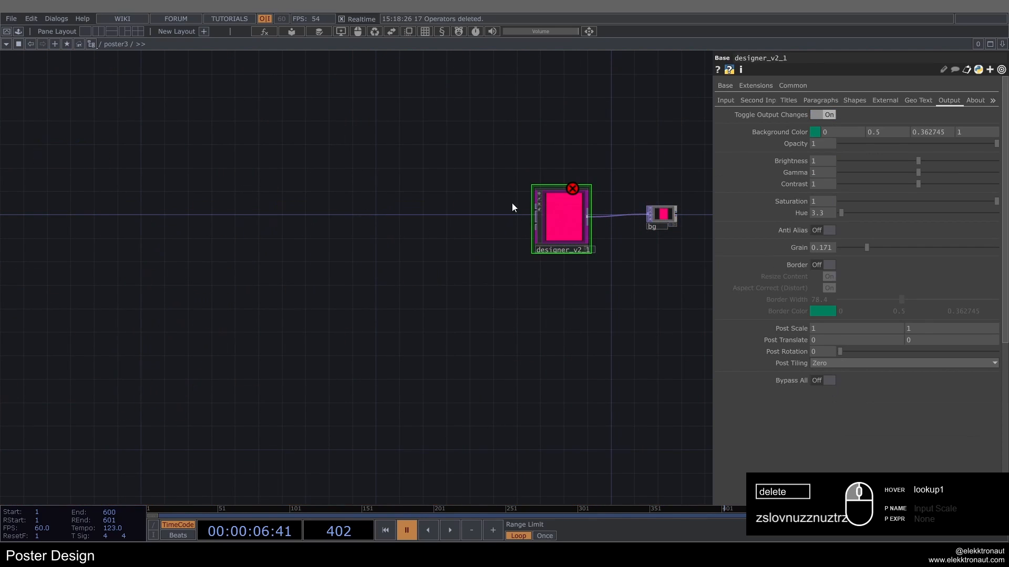
pyautogui.rightClick(551, 205)
pyautogui.click(575, 238)
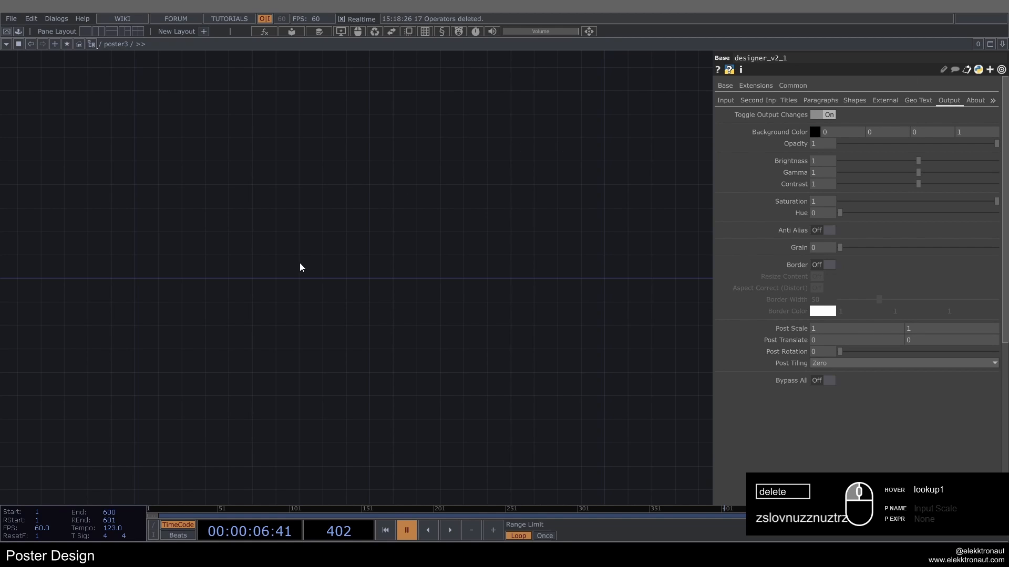
# Step: Place a Noise TOP in poster3's network and set its resolution to 1080 x 1080
pyautogui.hotkey('ctrl', 'v')
pyautogui.click(195, 276)
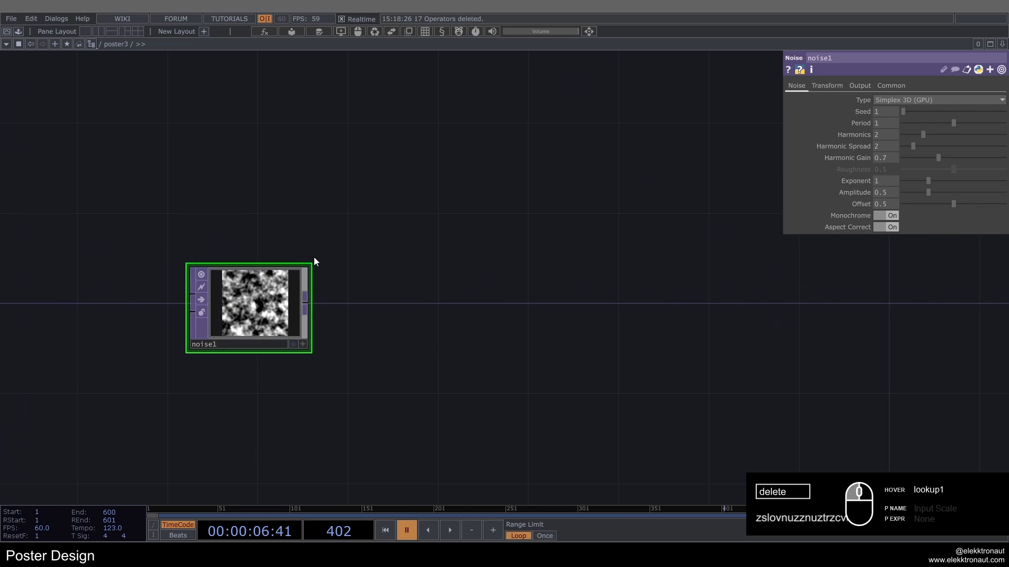
pyautogui.click(899, 84)
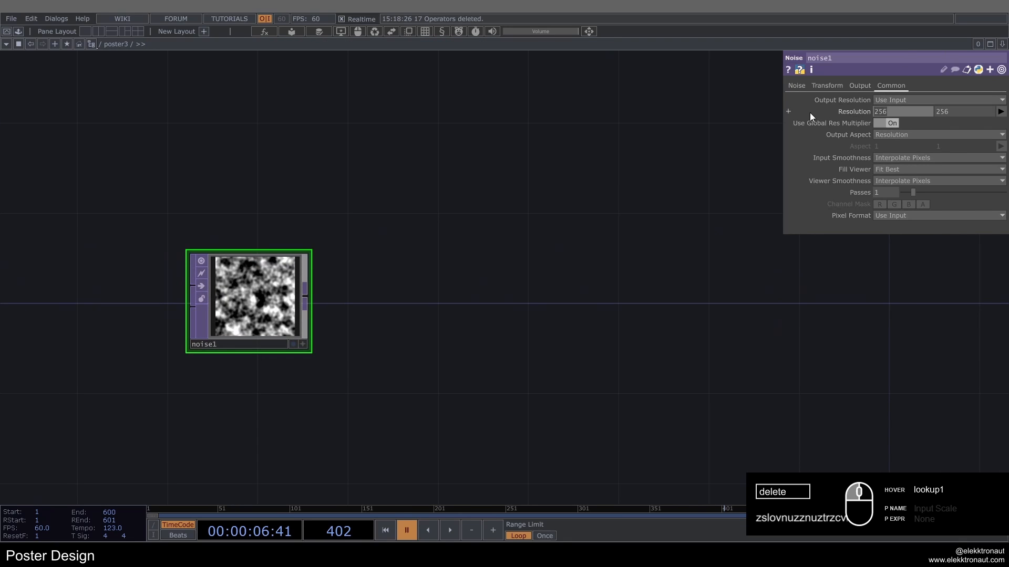
pyautogui.write('1080')
pyautogui.press('Tab')
pyautogui.write('1080')
pyautogui.press('Return')
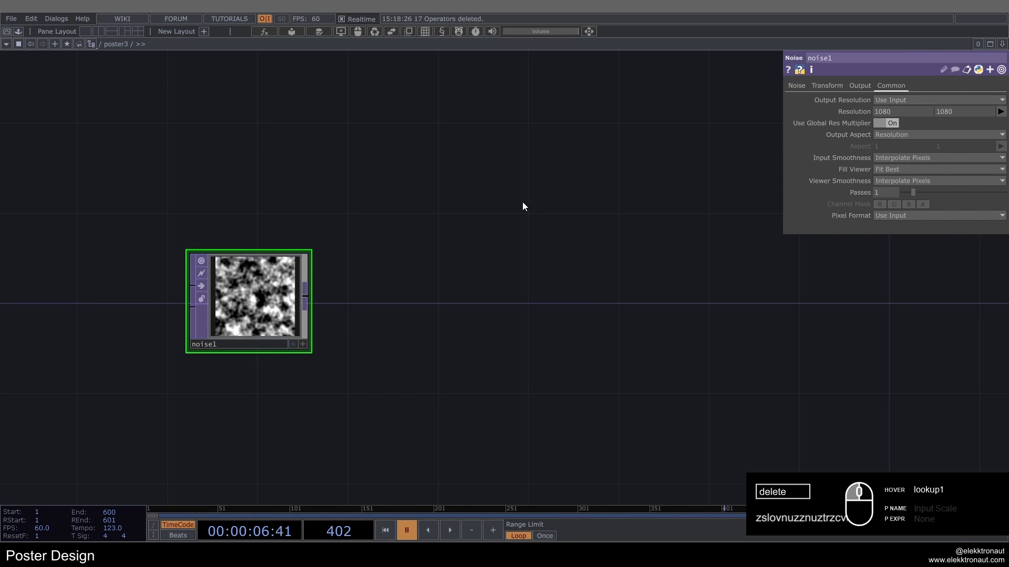
pyautogui.moveTo(531, 242); pyautogui.dragTo(673, 199)
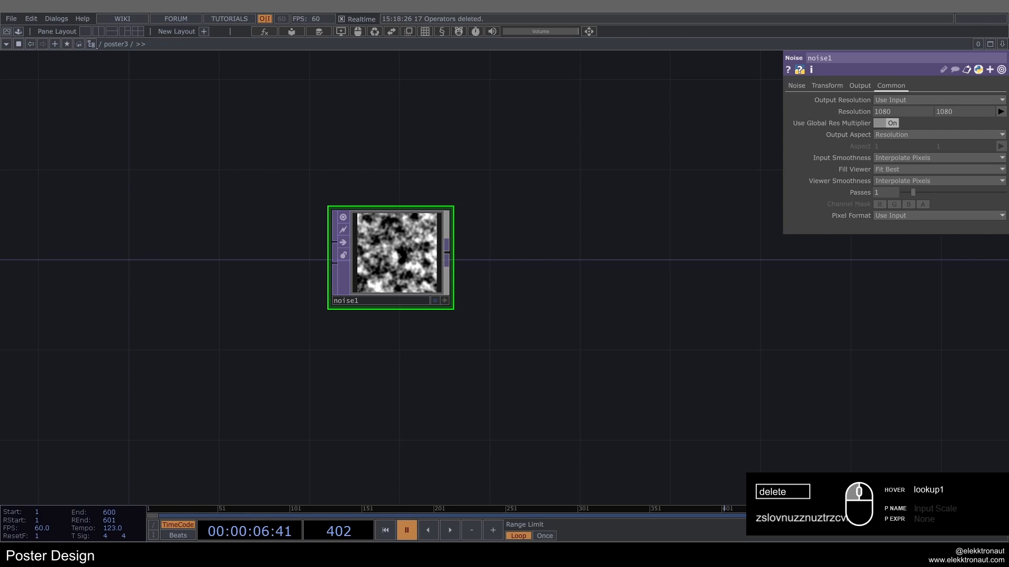
# Step: Animate noise1's Translate Z with the expression absTime.seconds*.2 and start timeline playback
pyautogui.click(816, 86)
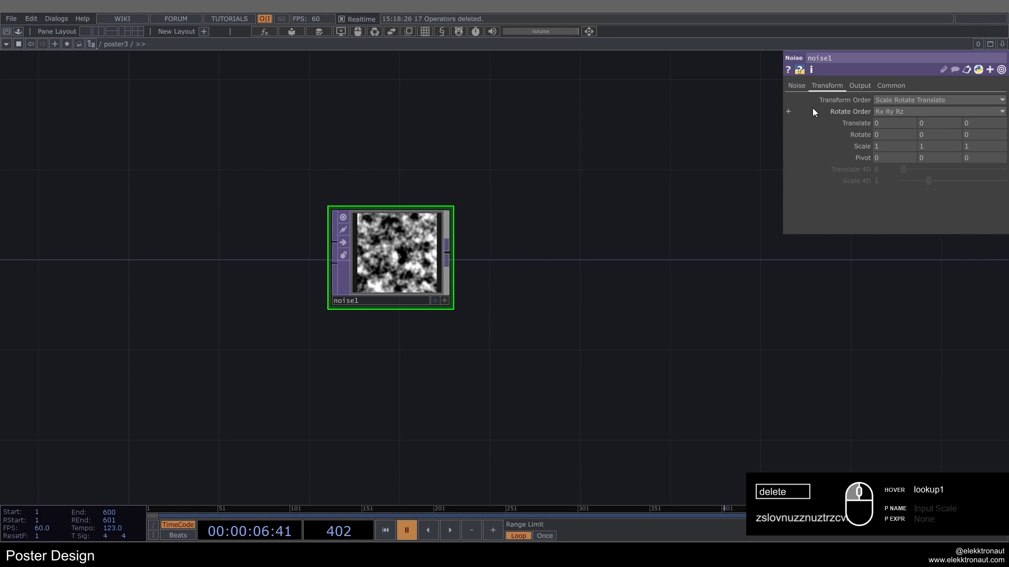
pyautogui.click(847, 123)
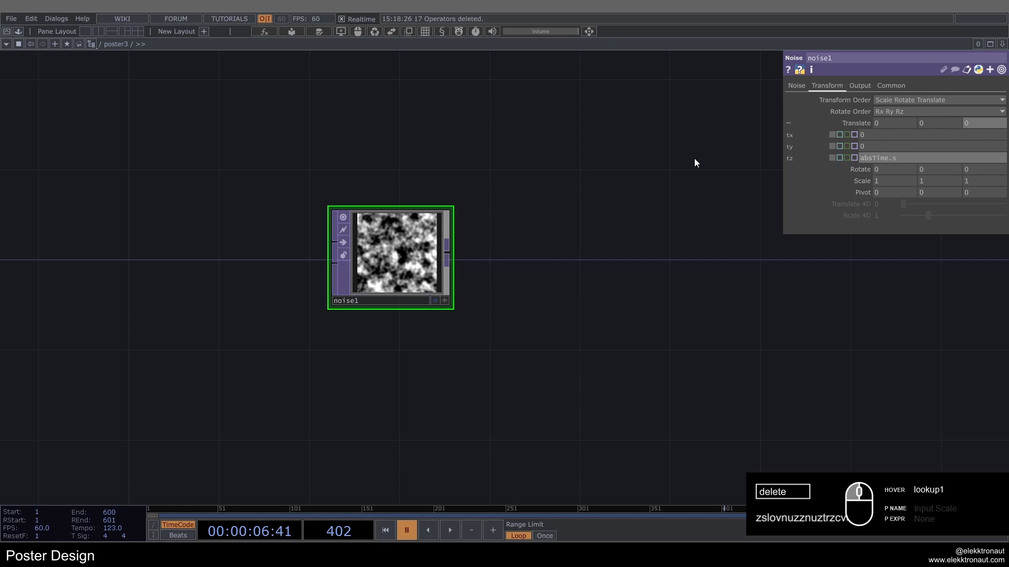
pyautogui.write('absTime.seconds*.2')
pyautogui.press('Return')
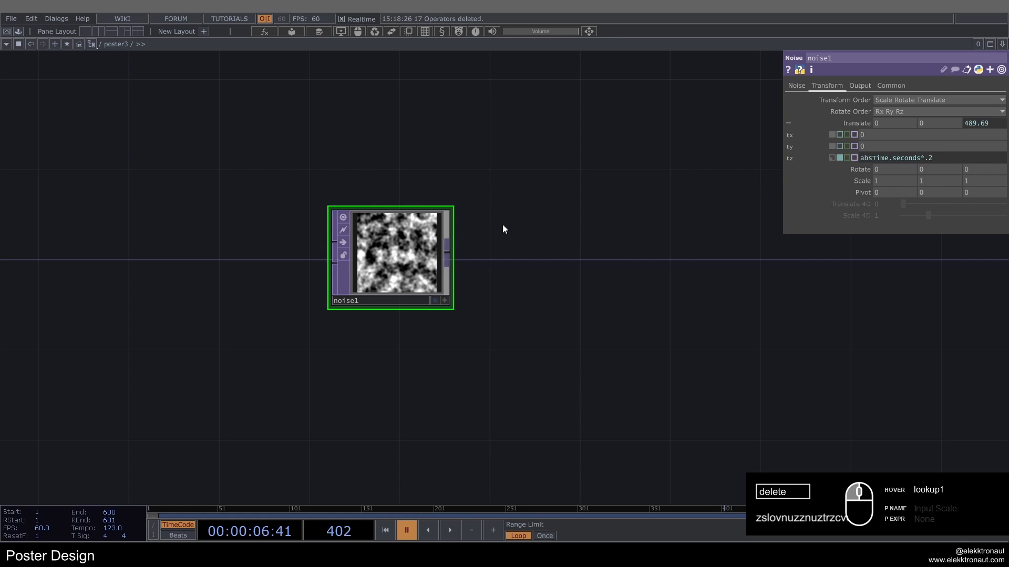
pyautogui.press('space')
# Step: Set noise1's Period to 1.2, Harmonics 4, Harmonic Spread 1, Harmonic Gain 0.5 and Exponent .5, with Monochrome off
pyautogui.click(797, 85)
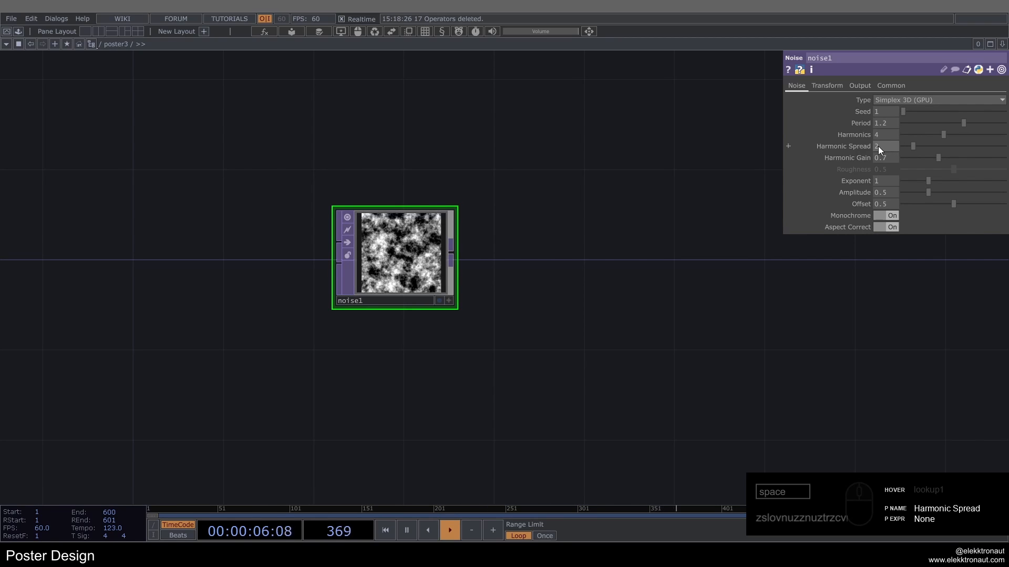
pyautogui.scroll(-1, 878, 146)
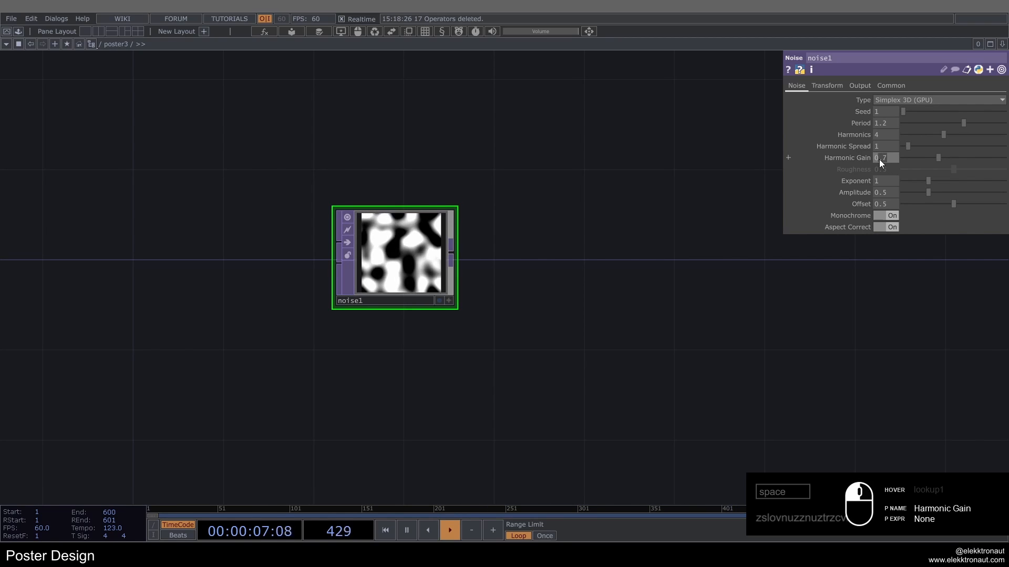
pyautogui.scroll(-2, 882, 163)
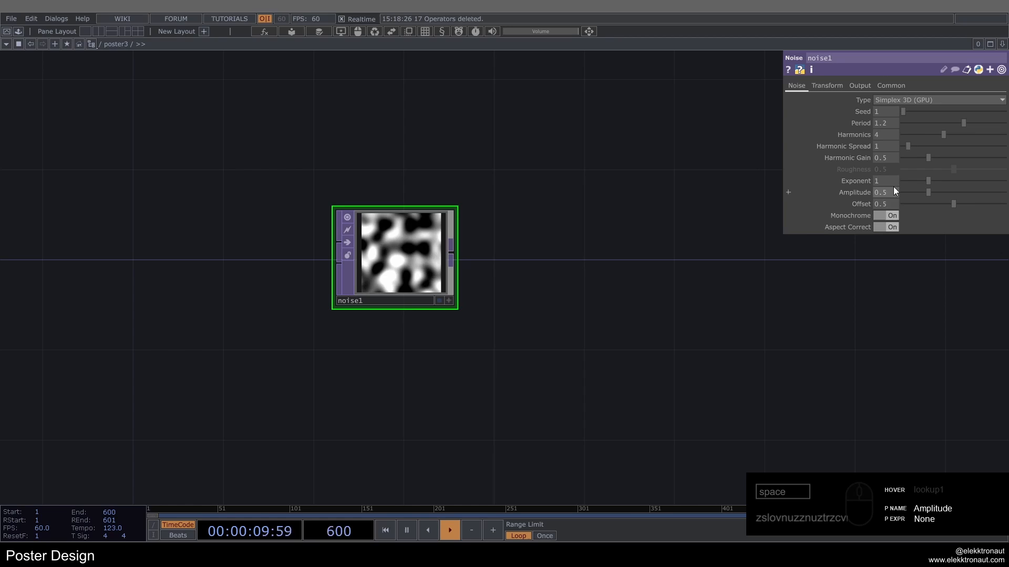
pyautogui.click(894, 214)
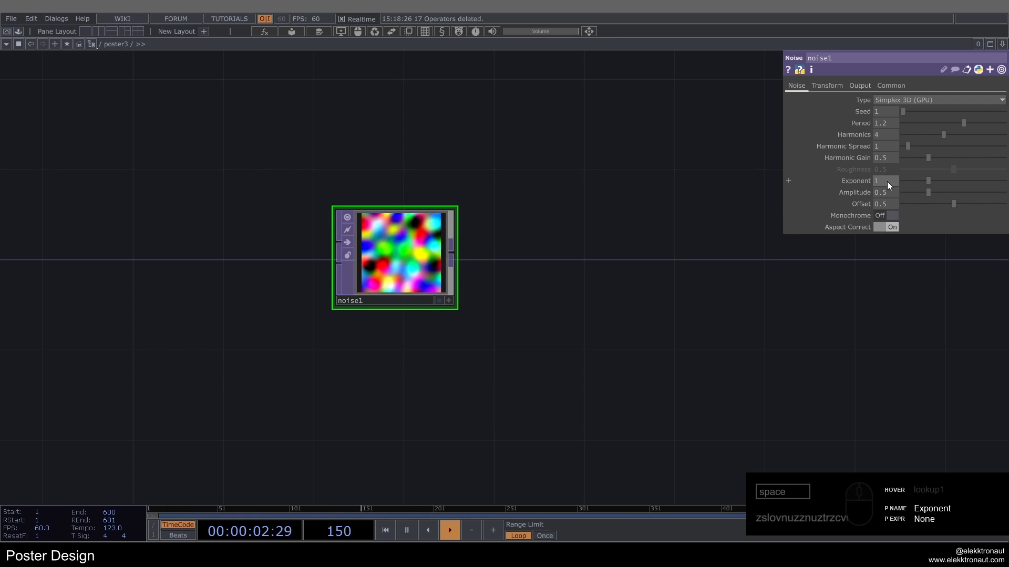
pyautogui.moveTo(887, 181); pyautogui.dragTo(809, 184)
pyautogui.write('.5')
pyautogui.press('Return')
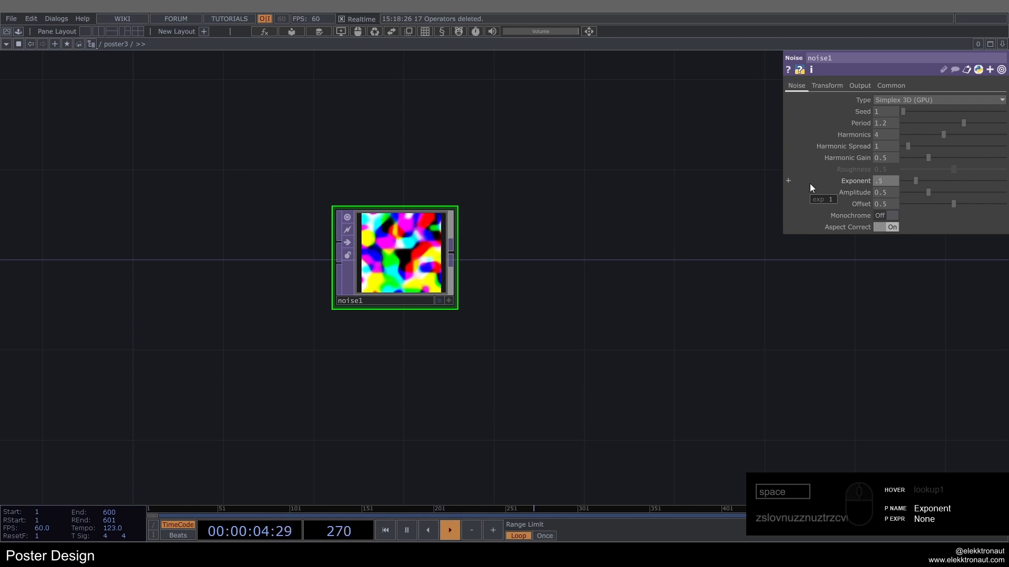
# Step: Add a Limit TOP fed by noise1 and align it beside the noise node
pyautogui.moveTo(352, 271); pyautogui.dragTo(262, 272)
pyautogui.press('Tab')
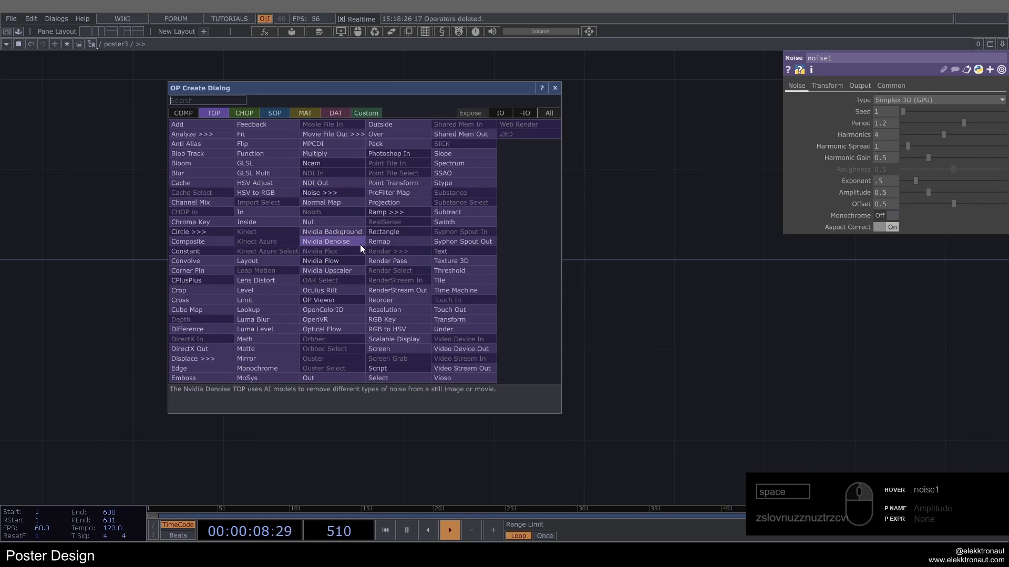
pyautogui.write('li')
pyautogui.press('Return')
pyautogui.click(481, 252)
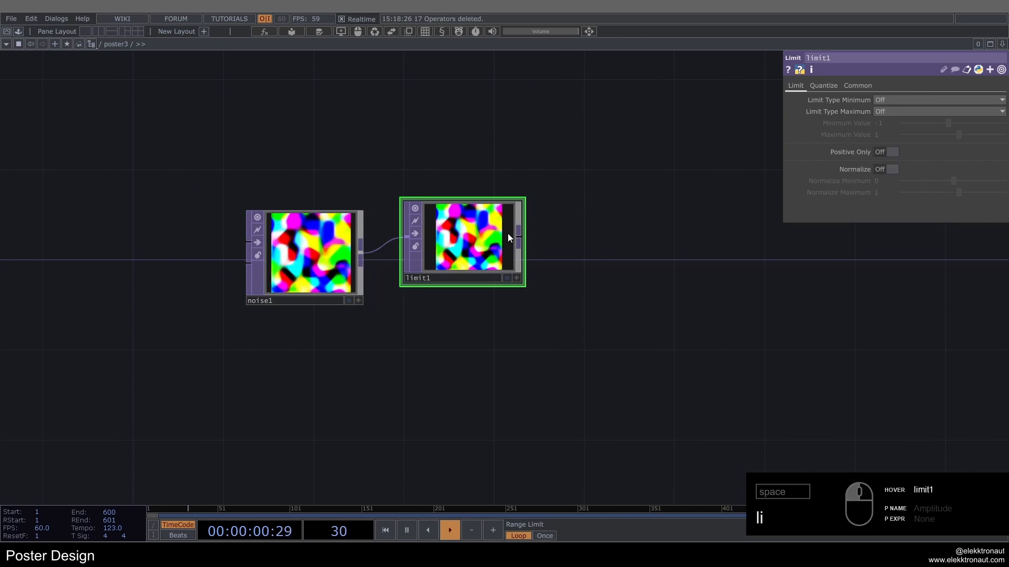
pyautogui.moveTo(521, 205); pyautogui.dragTo(491, 230)
# Step: Set limit1's Quantize Position to Round
pyautogui.click(821, 88)
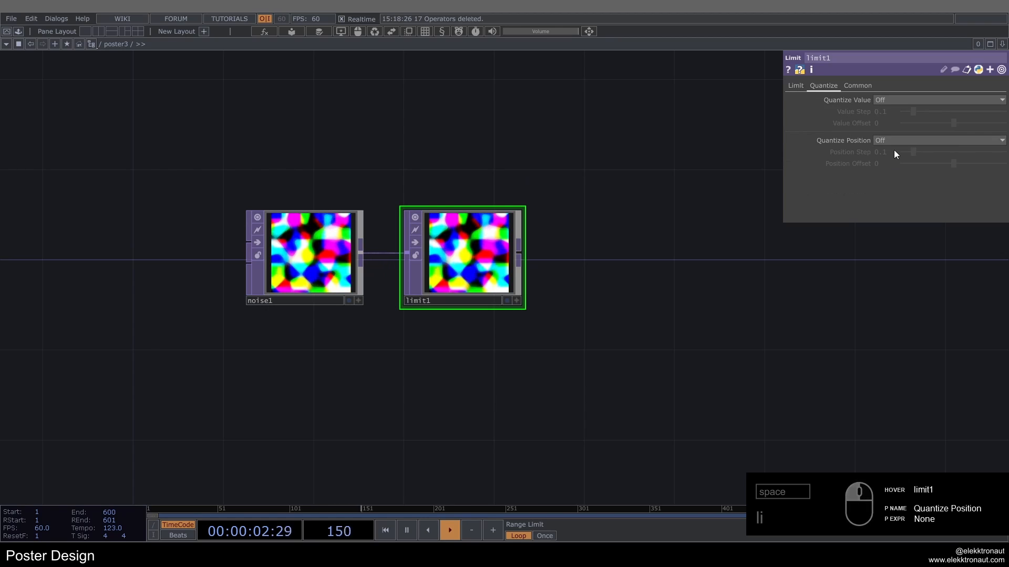
pyautogui.click(893, 141)
pyautogui.click(890, 178)
pyautogui.scroll(3, 510, 242)
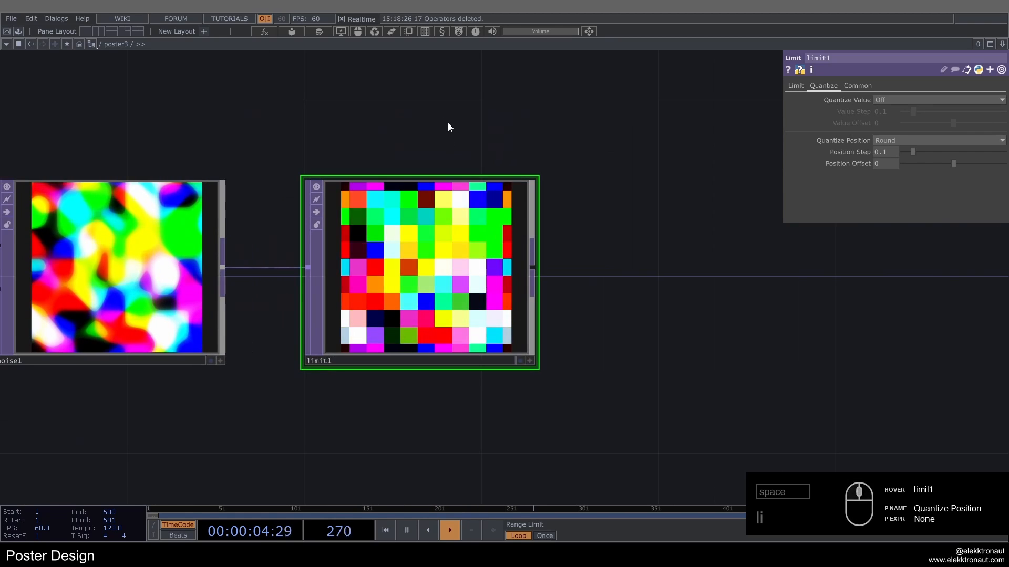
# Step: Reference limit1's Position Step in its Position Offset and halve it with the expression me.par.posstep / 2
pyautogui.rightClick(849, 152)
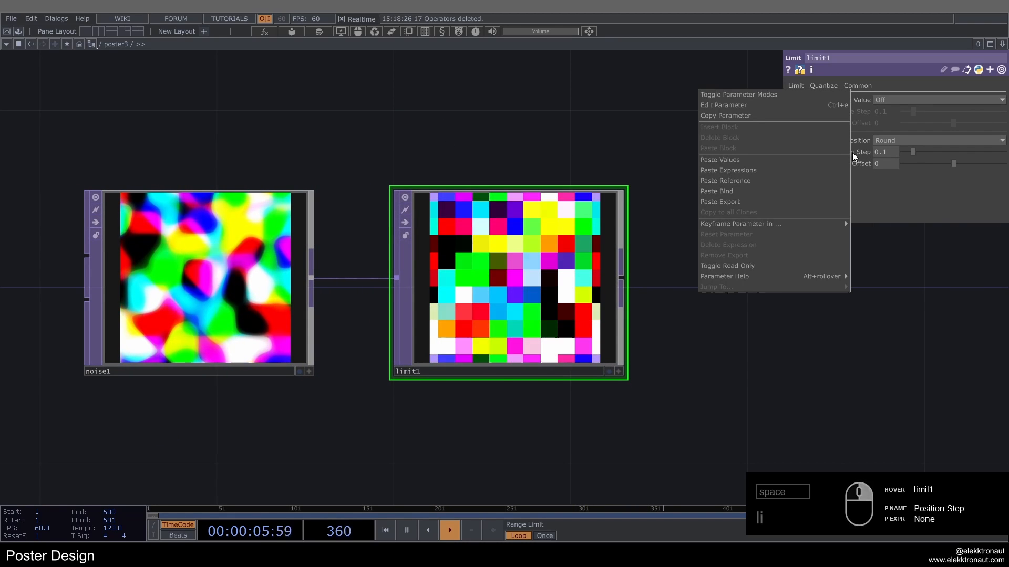
pyautogui.click(743, 121)
pyautogui.rightClick(841, 164)
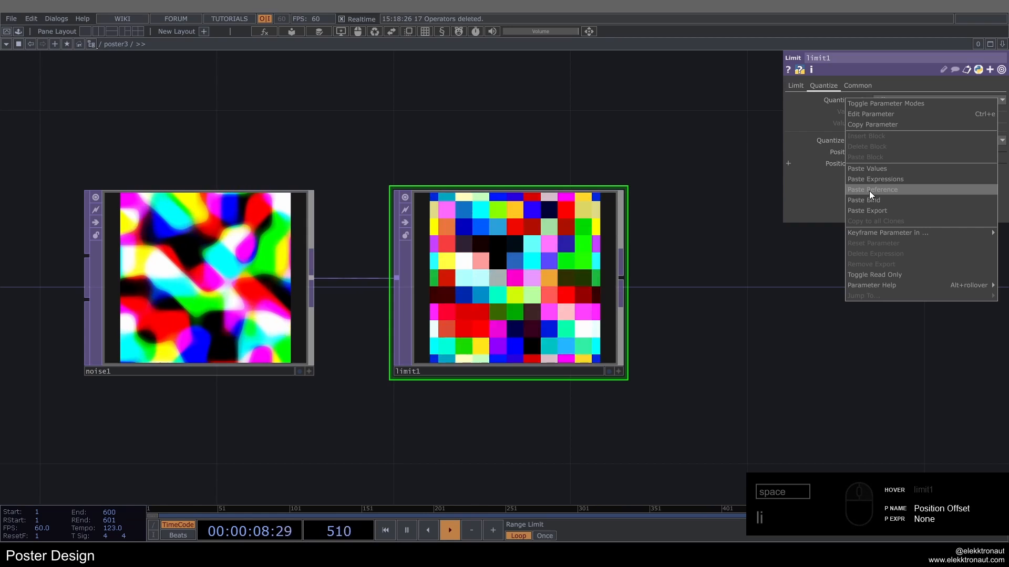
pyautogui.click(869, 190)
pyautogui.click(862, 166)
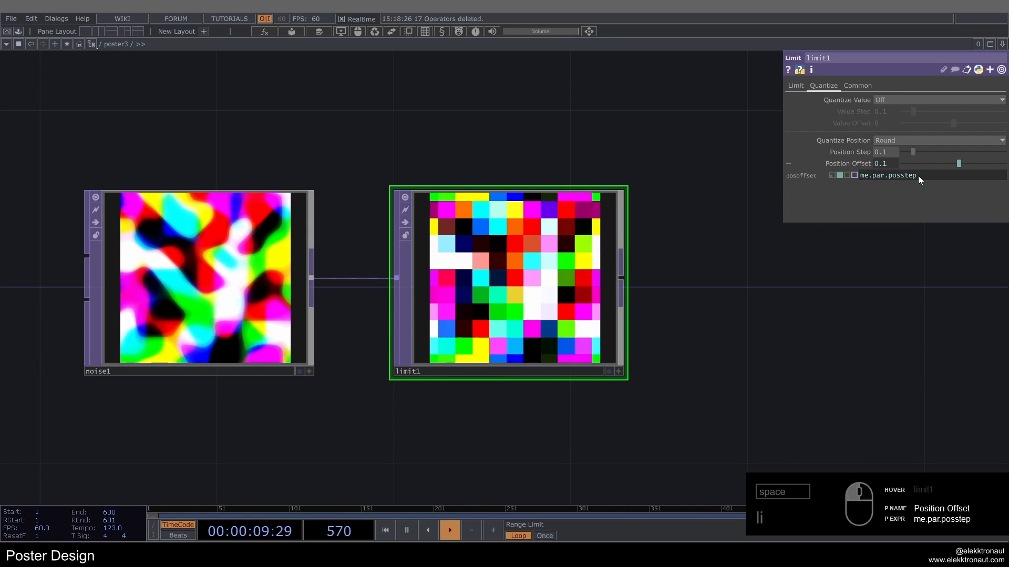
pyautogui.click(878, 175)
pyautogui.write('/ 2')
pyautogui.press('Return')
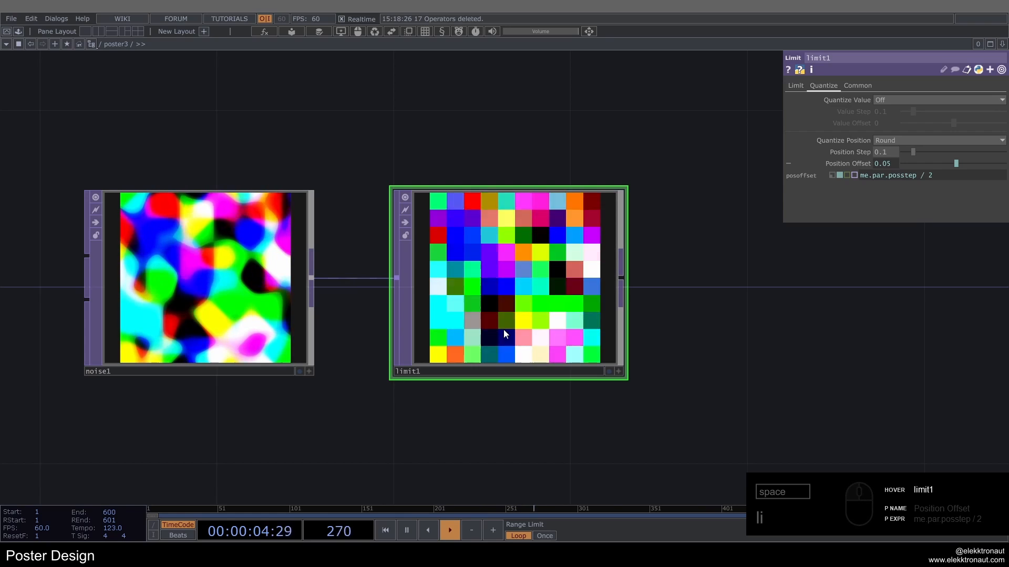
# Step: Undo the last Position Offset change and inspect the cells along limit1's image edges
pyautogui.hotkey('ctrl', 'z')
pyautogui.scroll(4, 444, 192)
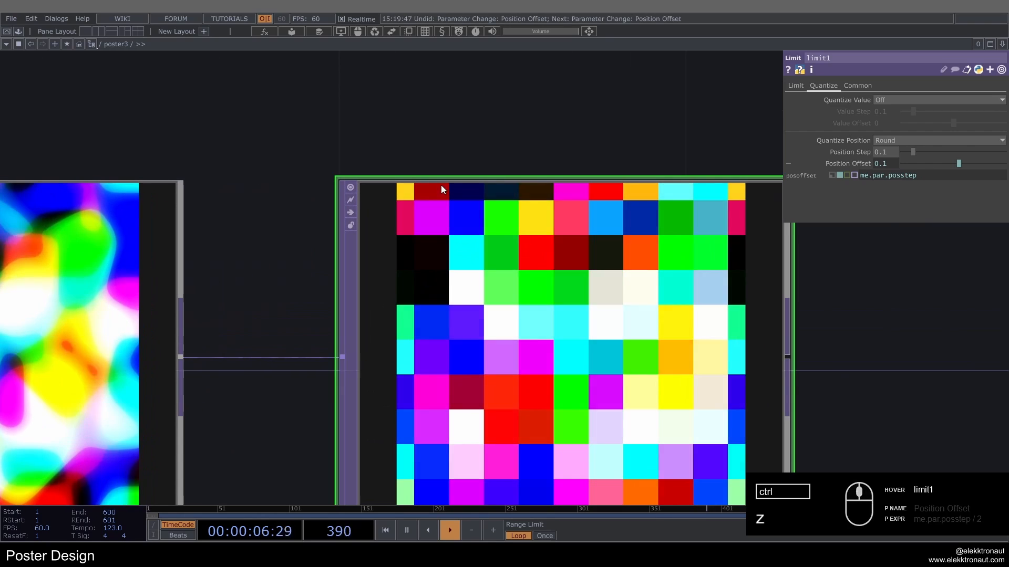
# Step: Redo the undone change that sets limit1's Position Offset expression to me.par.posstep / 2
pyautogui.scroll(-3, 442, 195)
pyautogui.hotkey('ctrl', 'y')
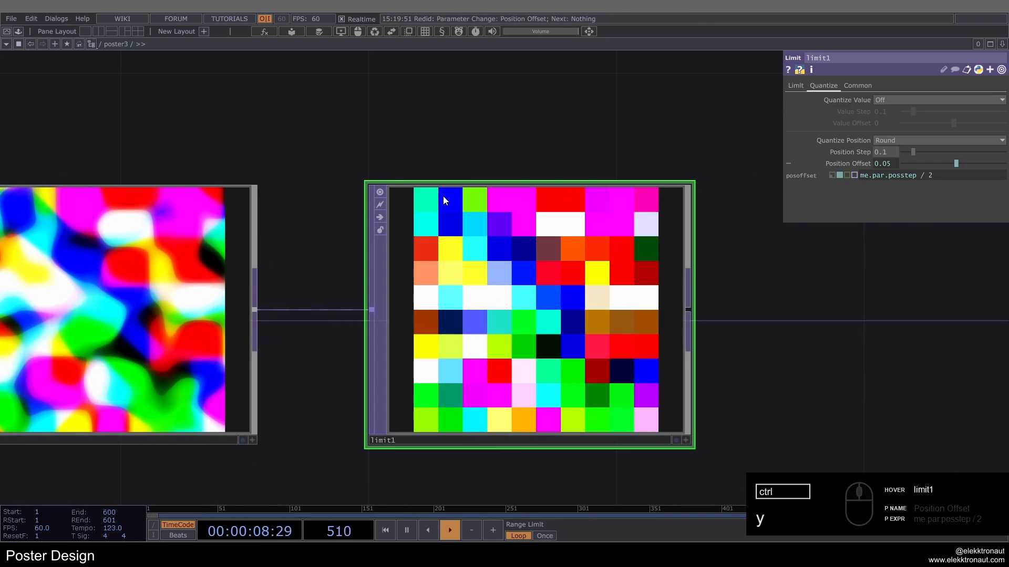
pyautogui.scroll(-5, 446, 199)
pyautogui.moveTo(558, 185); pyautogui.dragTo(472, 193)
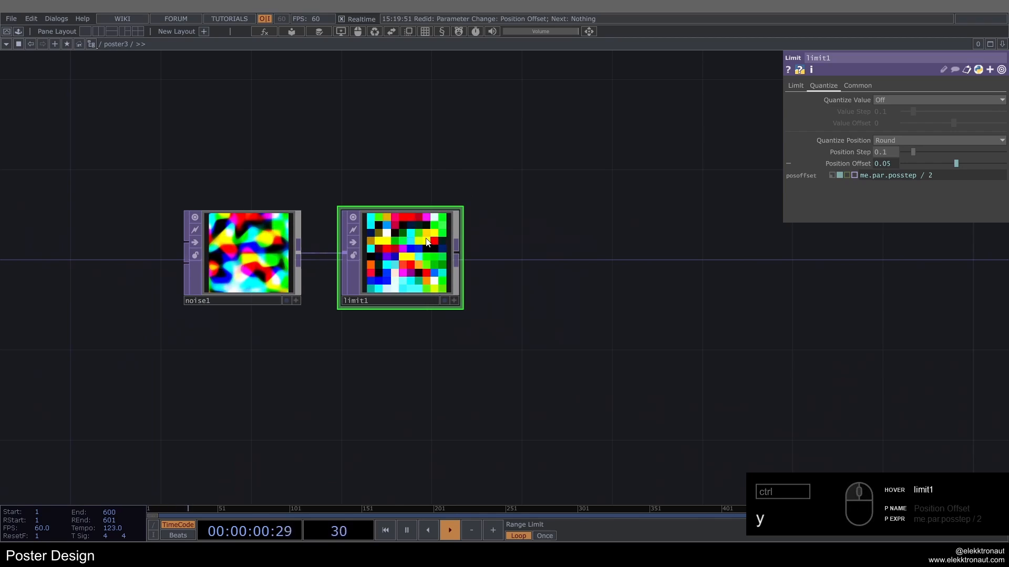
# Step: Add a Null TOP fed by limit1 and place it beside the limit node
pyautogui.hotkey('alt', 'n')
pyautogui.click(581, 264)
pyautogui.moveTo(644, 222); pyautogui.dragTo(503, 243)
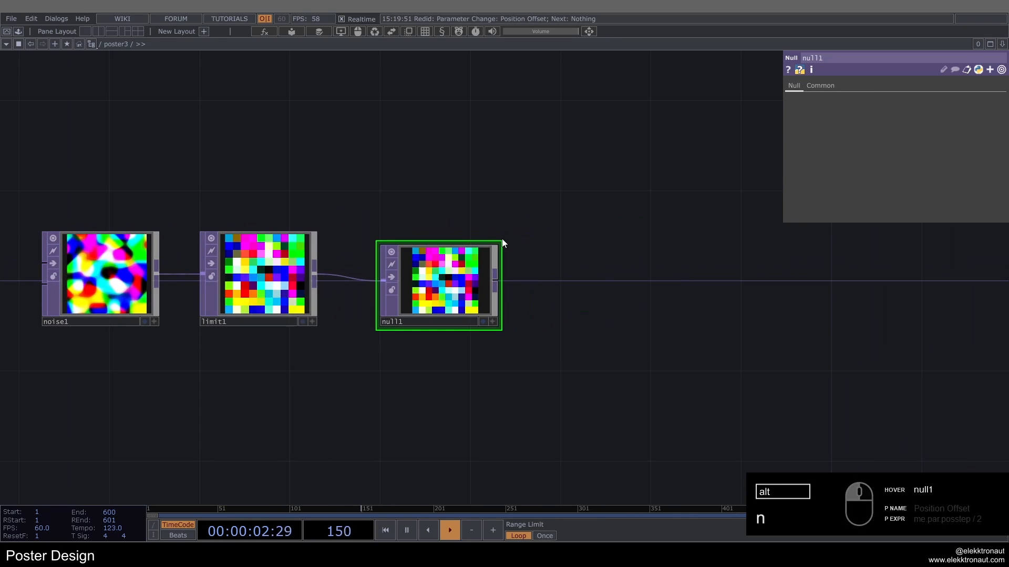
# Step: Add a Feedback TOP fed by null1 and place it above and beyond the null node
pyautogui.rightClick(497, 267)
pyautogui.write('fe')
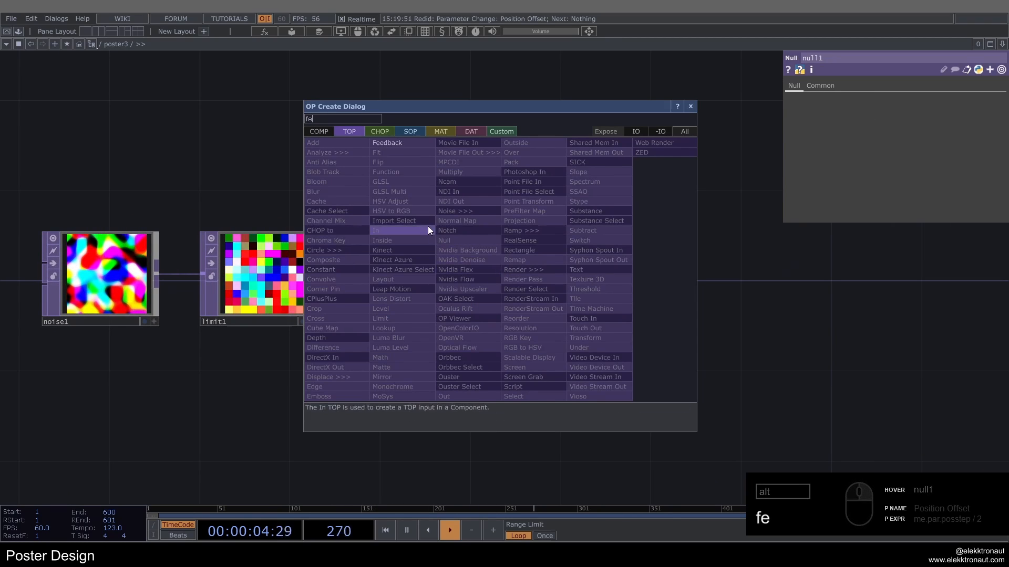
pyautogui.click(402, 145)
pyautogui.click(623, 104)
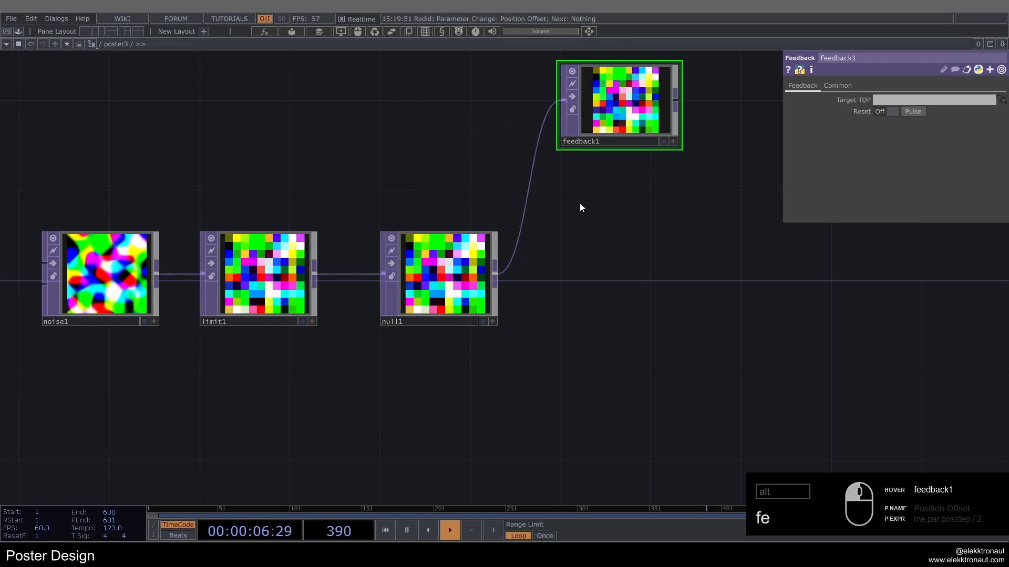
# Step: Add a Keyboard In CHOP above feedback1 and connect its k1 channel to feedback1's Reset Pulse as a CHOP reference
pyautogui.moveTo(580, 204); pyautogui.dragTo(414, 331)
pyautogui.press('k')
pyautogui.press('e')
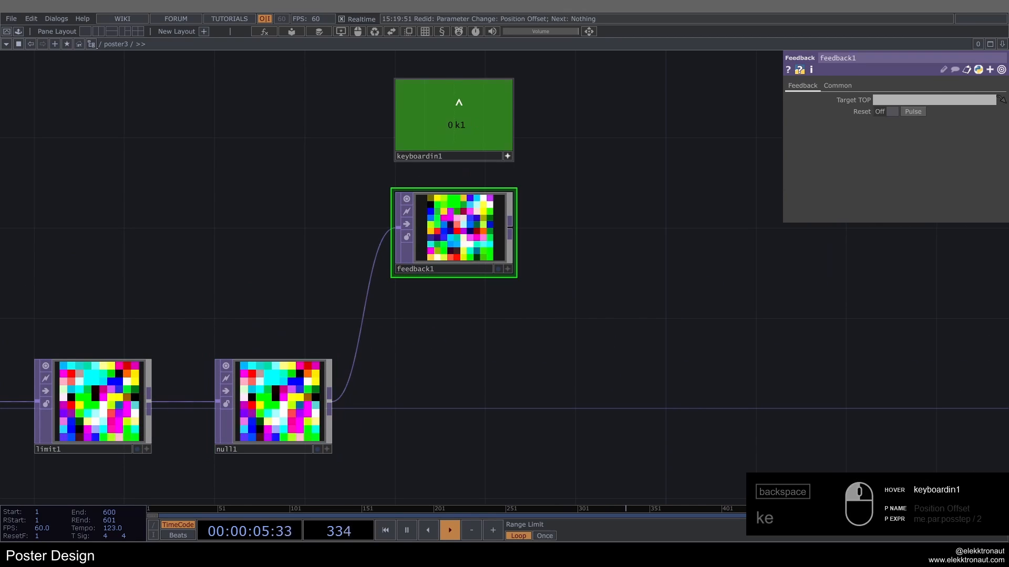
pyautogui.moveTo(456, 125); pyautogui.dragTo(893, 111)
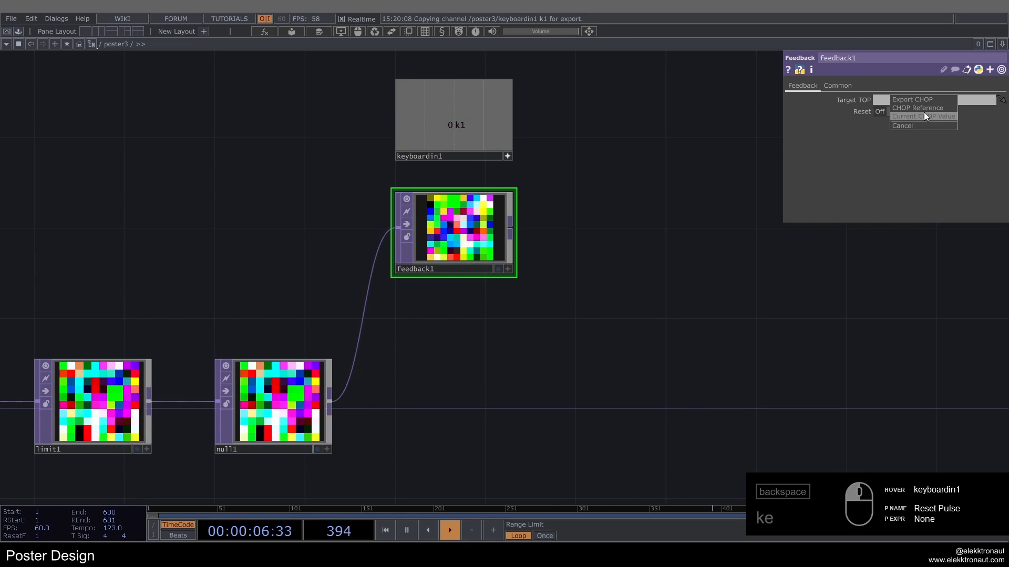
pyautogui.click(918, 108)
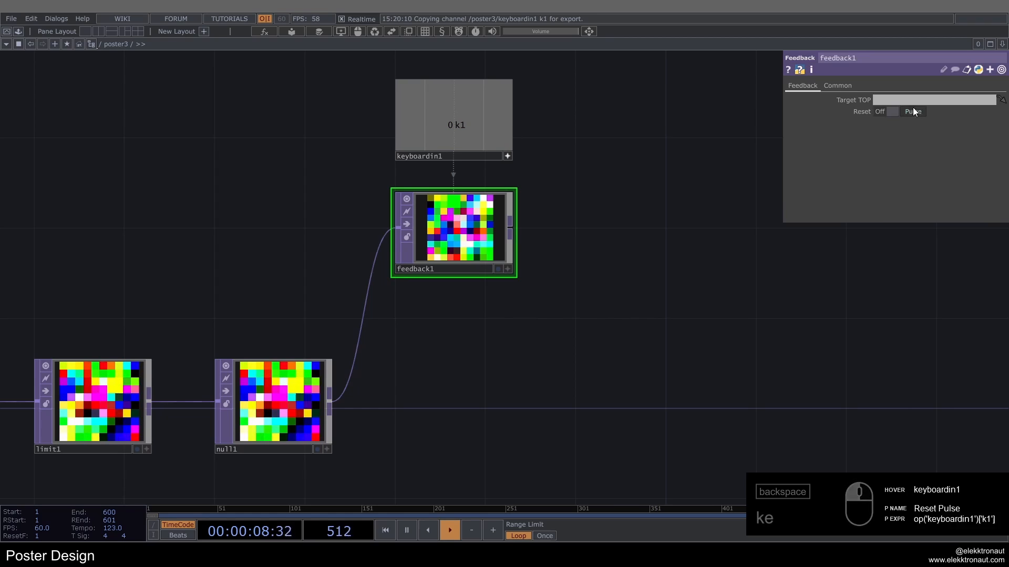
# Step: Deactivate keyboardin1's viewer and trigger its k1 channel several times to test feedback1's reset
pyautogui.click(508, 157)
pyautogui.press('1')
pyautogui.press('1')
pyautogui.press('1')
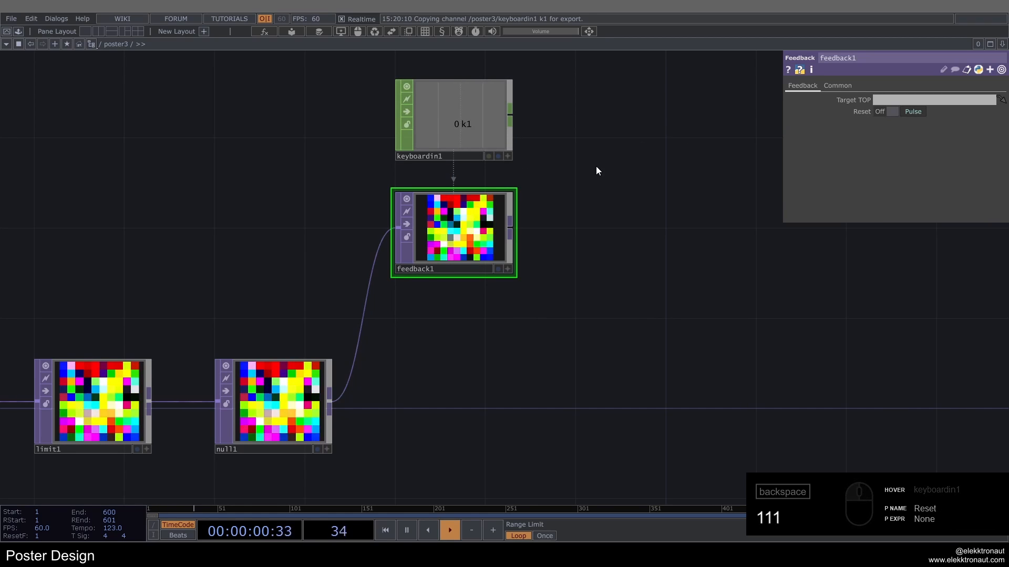
pyautogui.press('1')
# Step: Add a Composite TOP fed by feedback1 and set its Operation to Average
pyautogui.scroll(-4, 595, 167)
pyautogui.moveTo(589, 179); pyautogui.dragTo(478, 220)
pyautogui.scroll(2, 479, 221)
pyautogui.moveTo(514, 300); pyautogui.dragTo(404, 245)
pyautogui.press('Tab')
pyautogui.write('c')
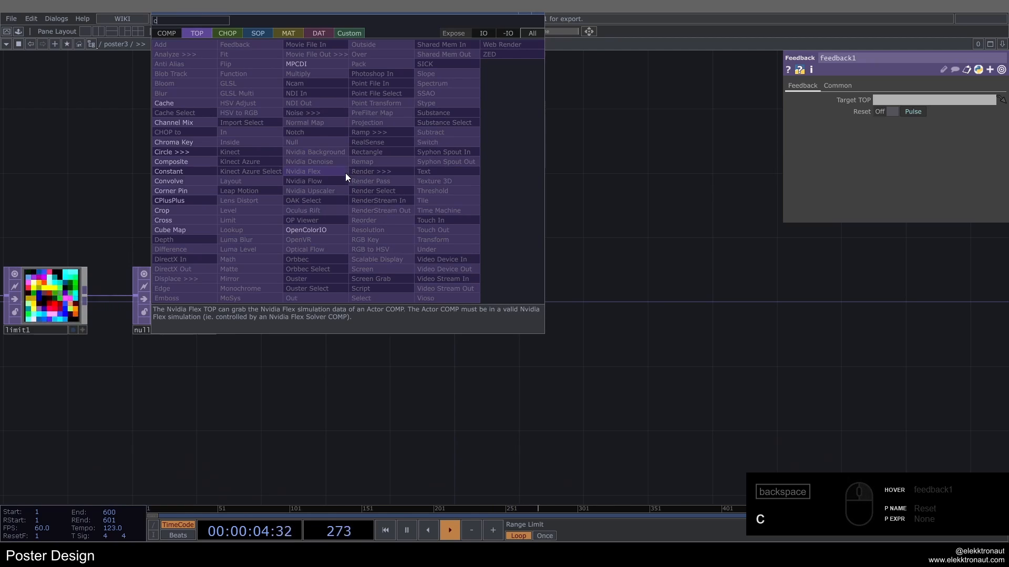
pyautogui.write('o')
pyautogui.click(153, 166)
pyautogui.click(480, 292)
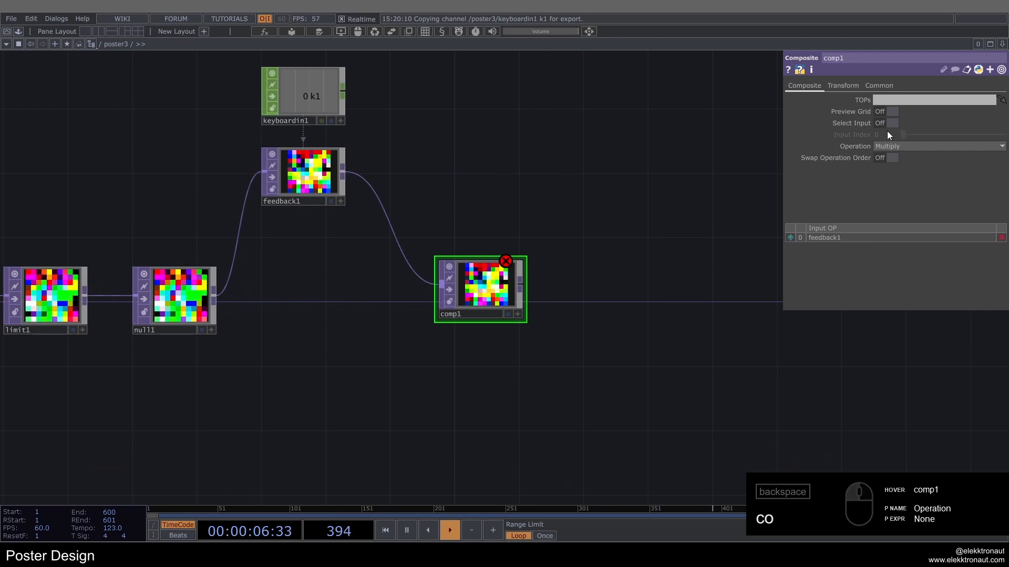
pyautogui.click(893, 146)
pyautogui.click(879, 181)
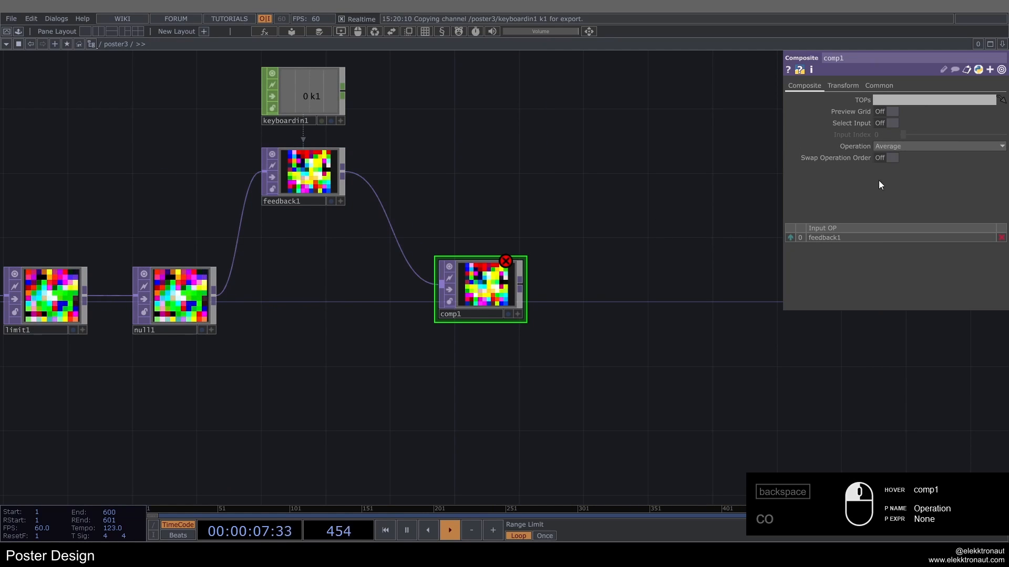
# Step: Add a Noise TOP as a second branch from null1 and place it below the feedback branch
pyautogui.rightClick(217, 290)
pyautogui.write('noi')
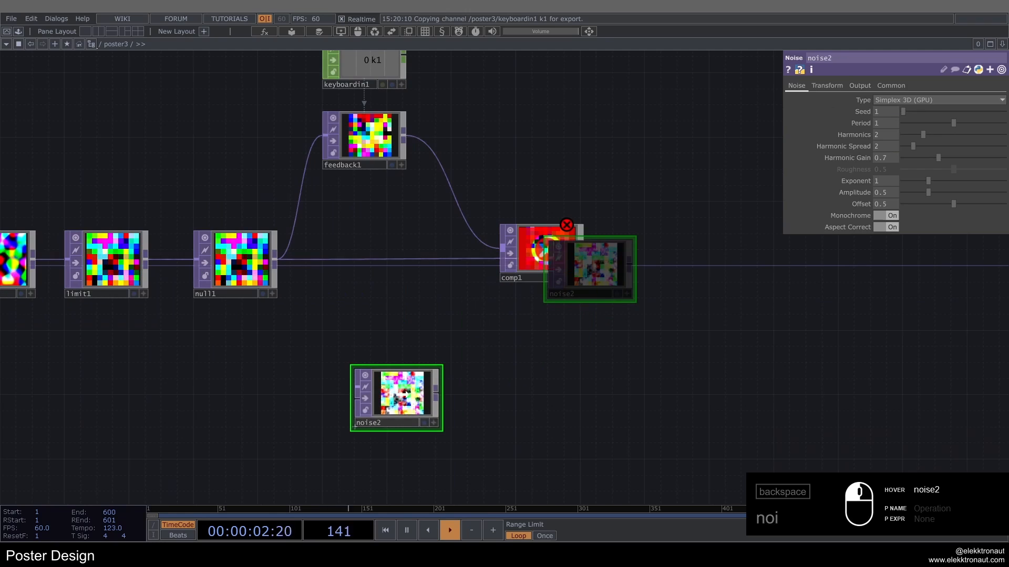
pyautogui.click(407, 377)
# Step: Animate noise2 along Z by setting its Translate Z expression to absTime.seconds*.23
pyautogui.click(861, 86)
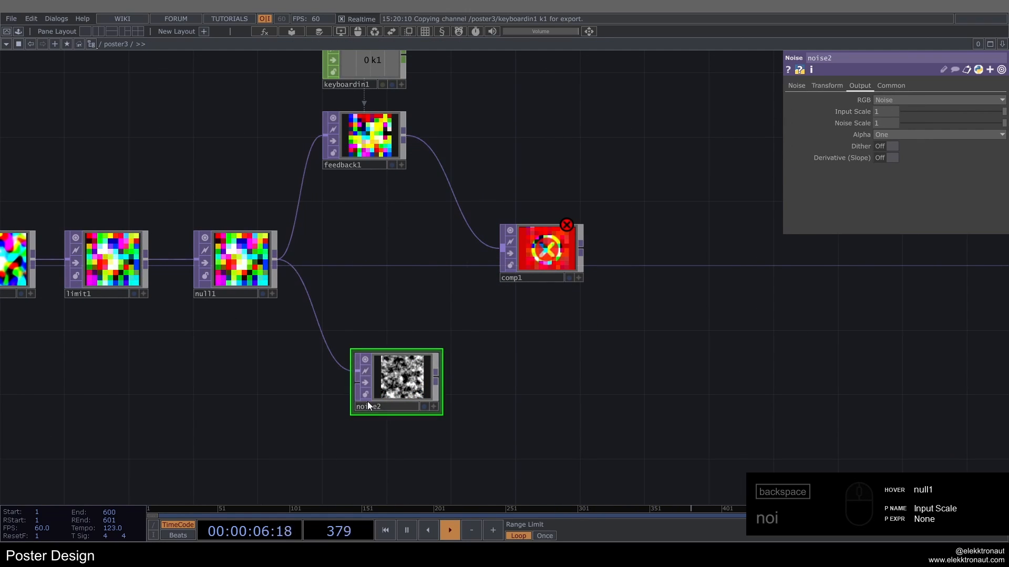
pyautogui.click(827, 86)
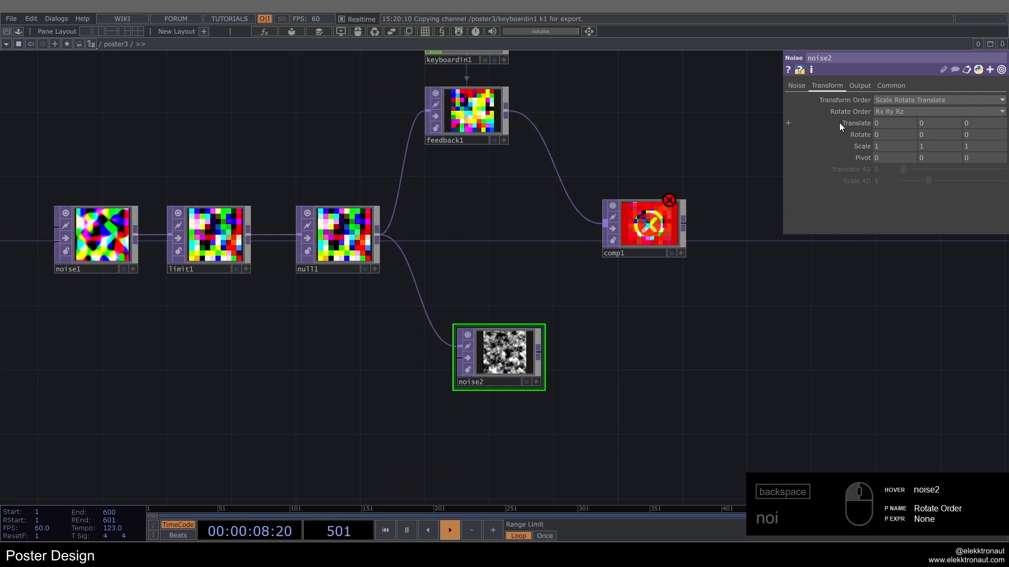
pyautogui.click(842, 124)
pyautogui.click(881, 157)
pyautogui.hotkey('ctrl', 'v')
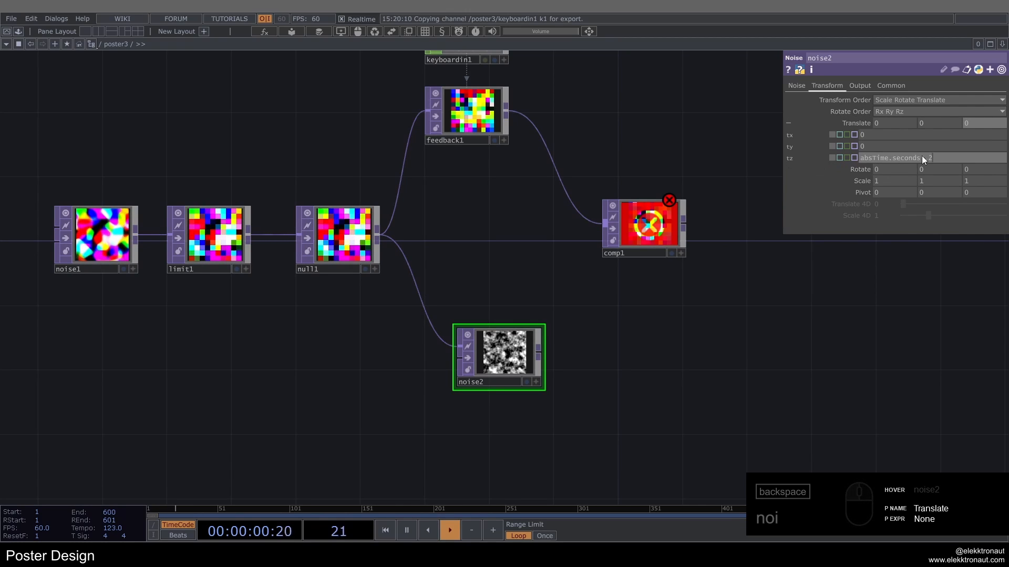
pyautogui.write('3')
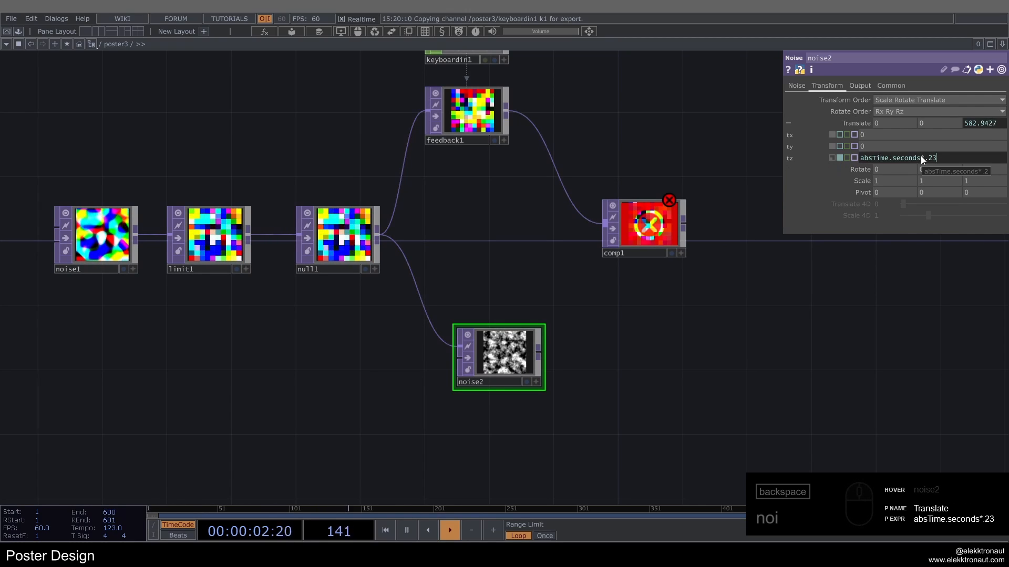
# Step: Set noise2's Period to 0.6 and its Harmonic Spread to 1.5
pyautogui.click(796, 85)
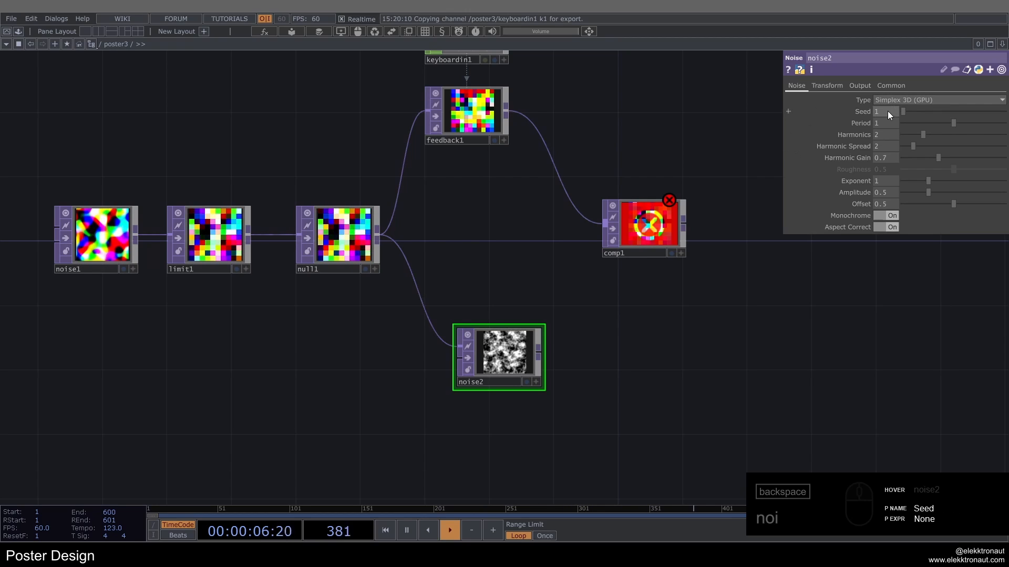
pyautogui.moveTo(889, 125); pyautogui.dragTo(843, 115)
pyautogui.write('.6')
pyautogui.press('Return')
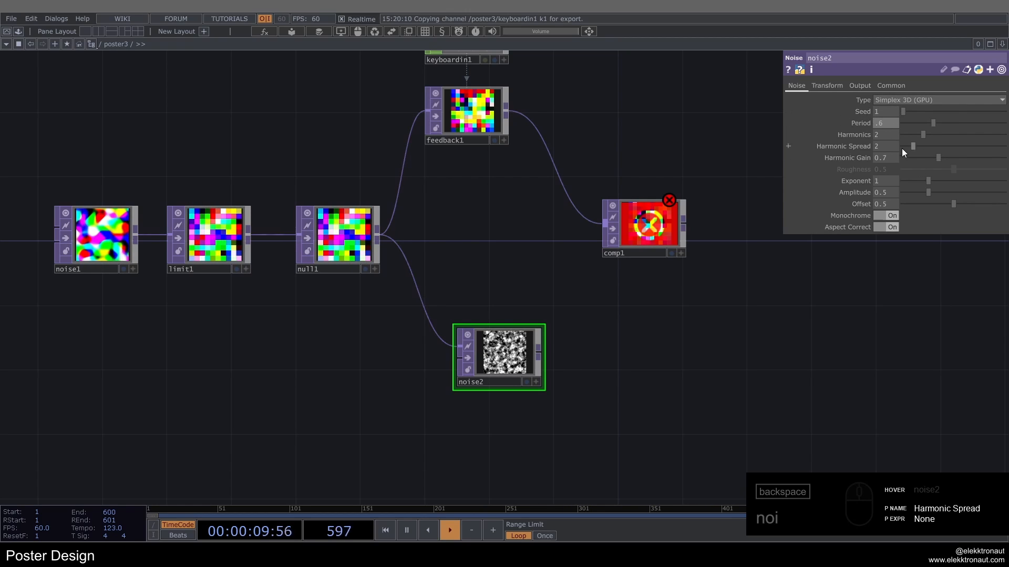
pyautogui.moveTo(888, 148); pyautogui.dragTo(751, 150)
pyautogui.write('1.5')
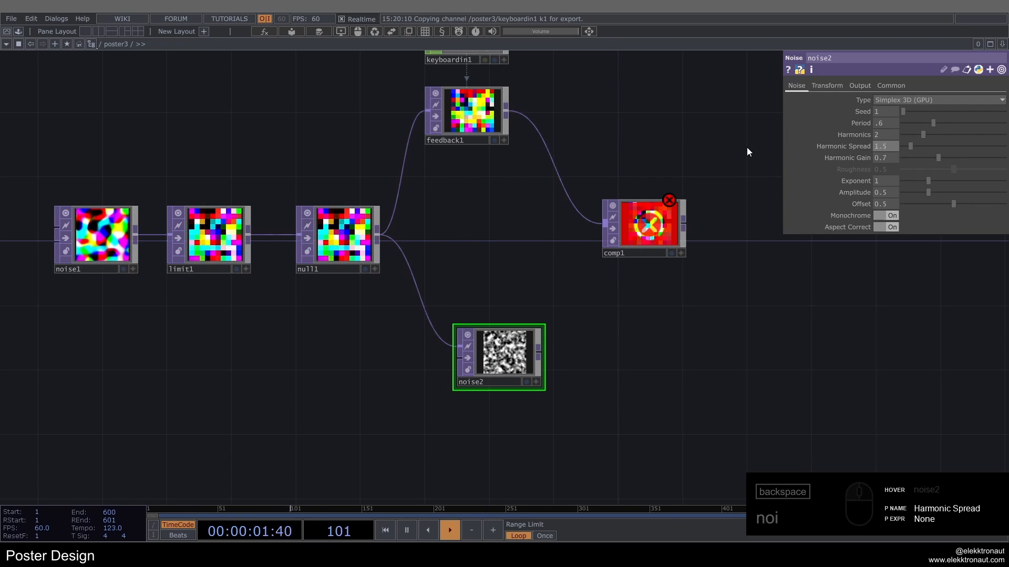
pyautogui.press('Return')
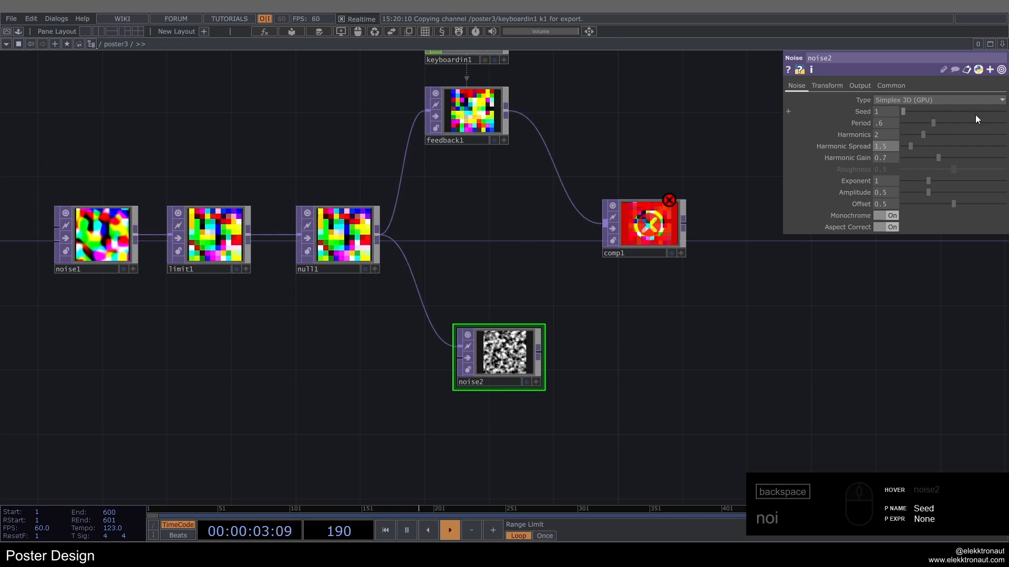
# Step: Set noise2's Harmonic Gain to 0.3 and its Exponent to 0.5
pyautogui.moveTo(879, 156); pyautogui.dragTo(884, 159)
pyautogui.write('0.3')
pyautogui.press('Return')
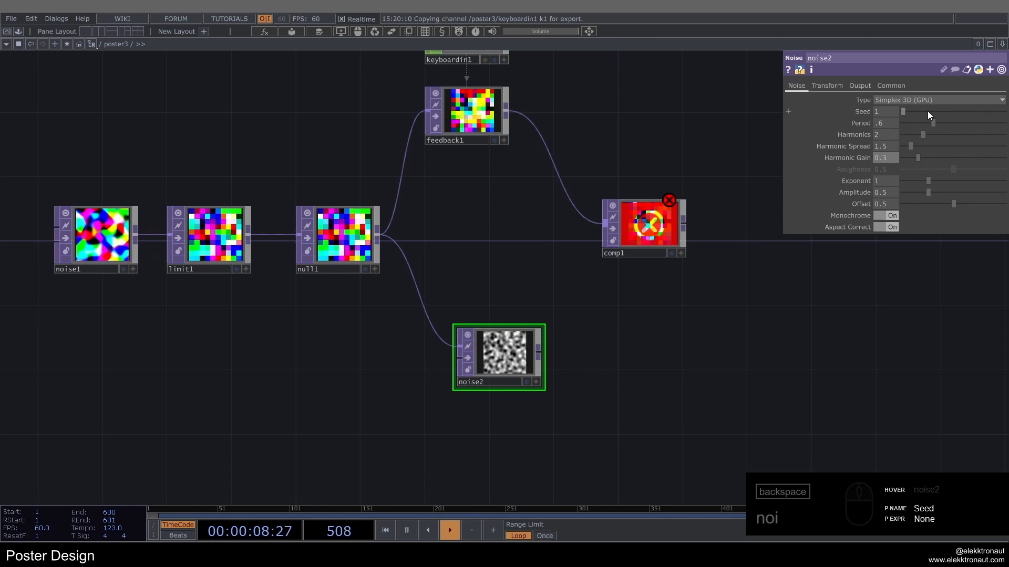
pyautogui.moveTo(886, 182); pyautogui.dragTo(814, 166)
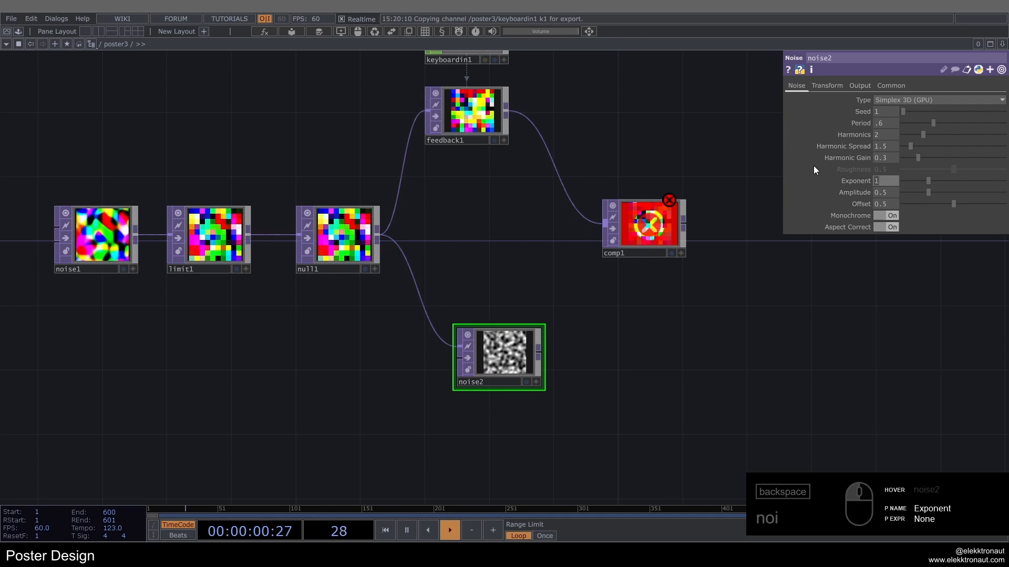
pyautogui.write('.5')
pyautogui.press('Return')
# Step: Turn off Monochrome on noise2 and connect its output to comp1 as the second input
pyautogui.click(878, 215)
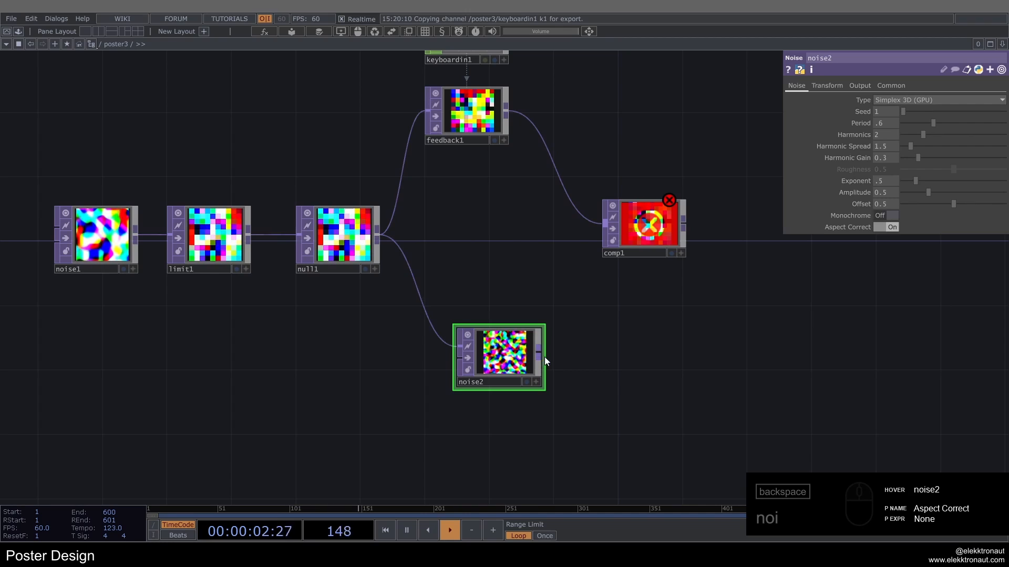
pyautogui.moveTo(540, 354); pyautogui.dragTo(605, 231)
pyautogui.moveTo(622, 339); pyautogui.dragTo(466, 370)
# Step: Add a Displace TOP fed by feedback1 well beyond comp1, and move comp1 slightly down
pyautogui.scroll(3, 501, 239)
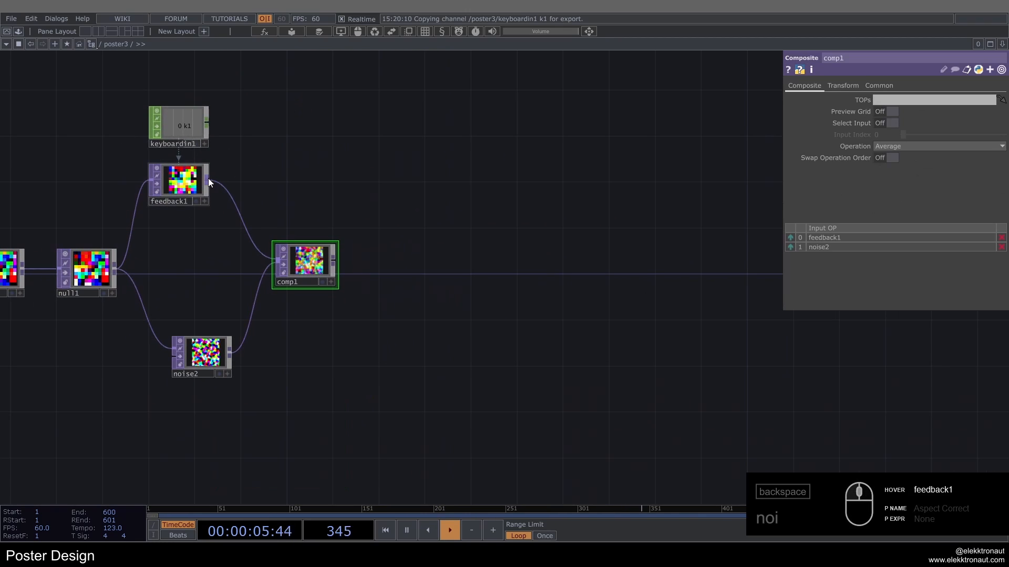
pyautogui.rightClick(211, 178)
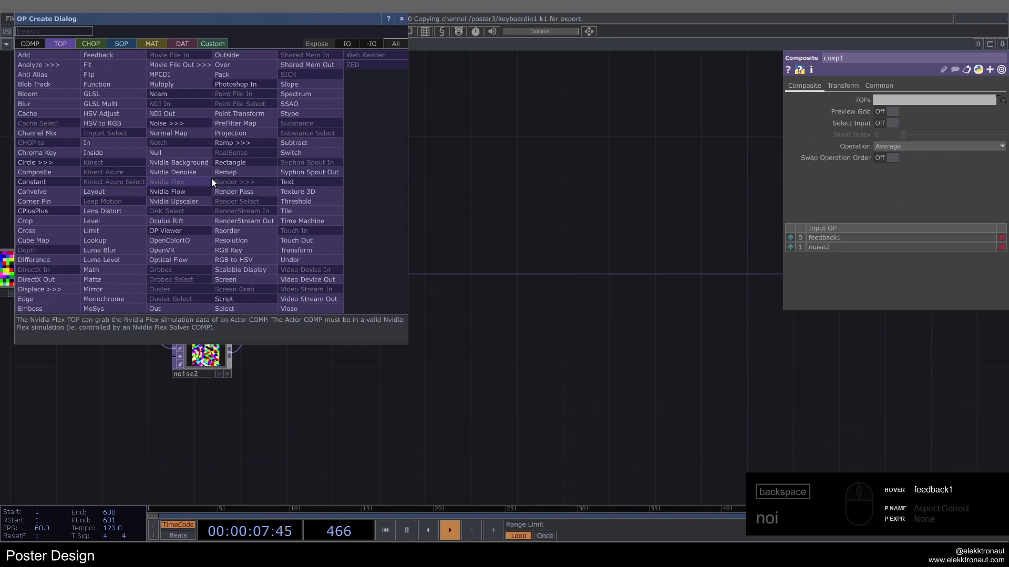
pyautogui.write('di')
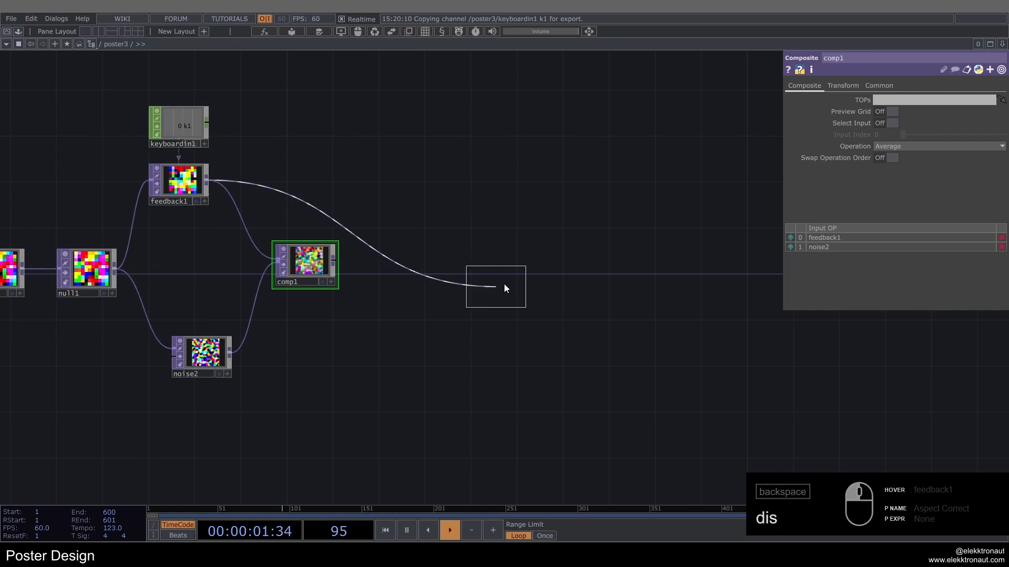
pyautogui.click(660, 262)
pyautogui.scroll(3, 313, 265)
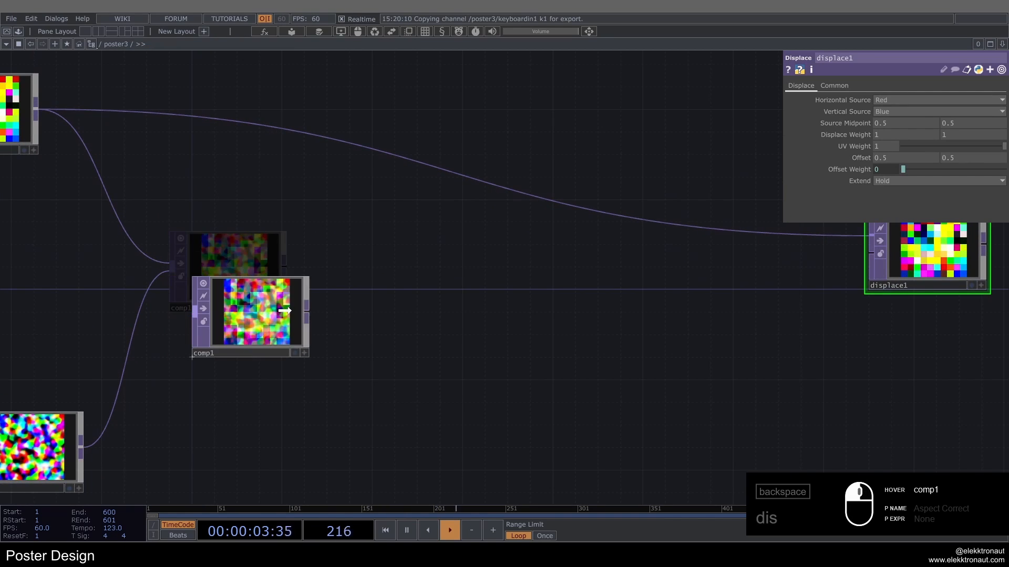
pyautogui.scroll(-5, 284, 311)
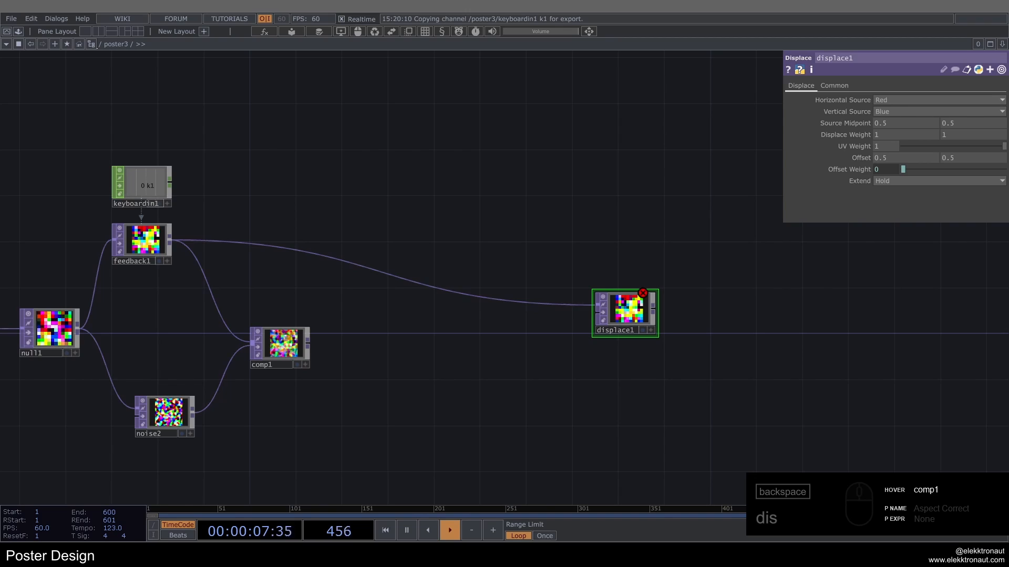
# Step: Add a Blur TOP fed by comp1 and place it beside the composite node
pyautogui.rightClick(307, 343)
pyautogui.write('b')
pyautogui.click(135, 261)
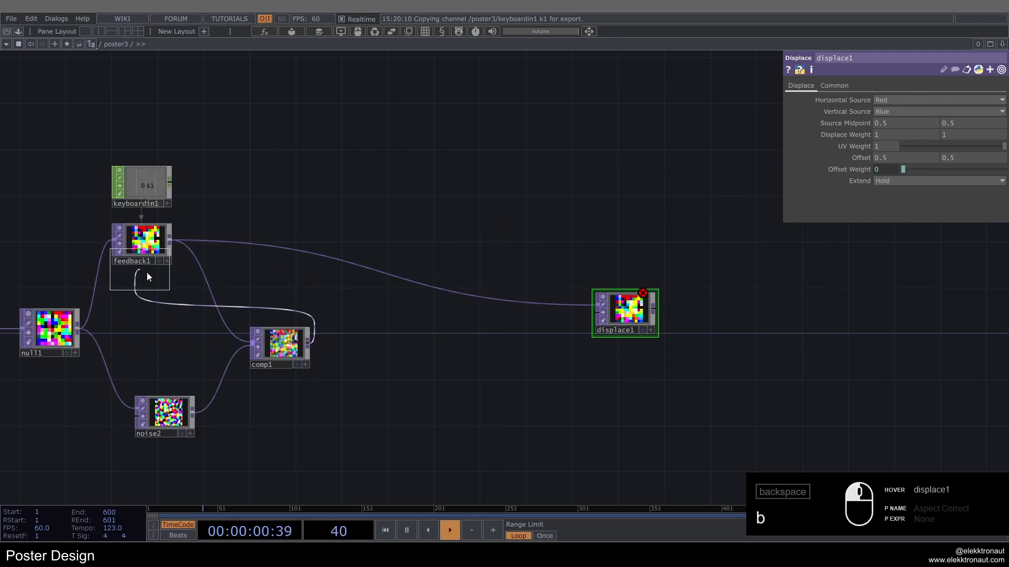
pyautogui.click(362, 347)
# Step: Set blur1's Pre-Shrink to 5 and its Filter Size to 10
pyautogui.scroll(2, 352, 342)
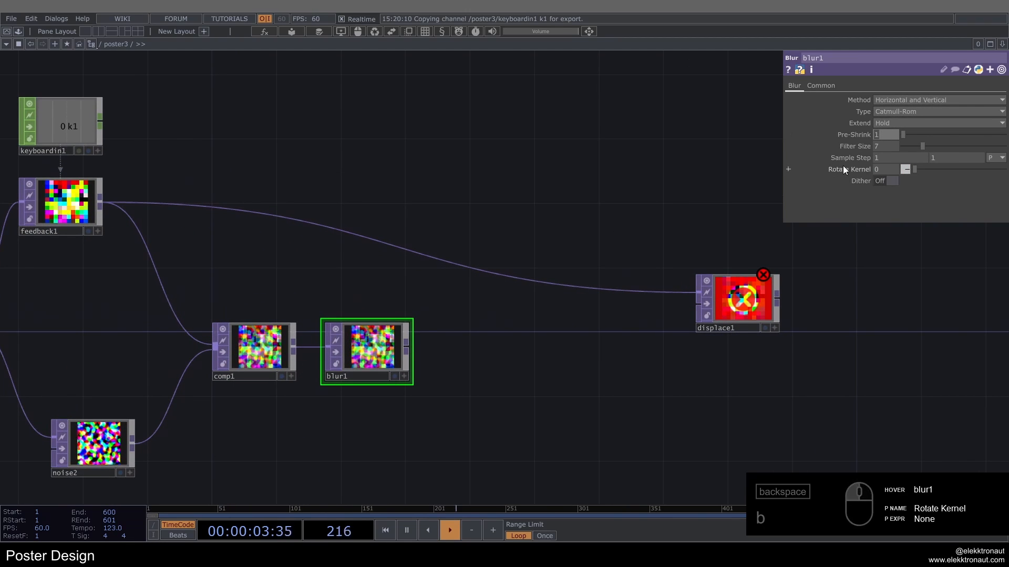
pyautogui.write('5')
pyautogui.click(891, 146)
pyautogui.write('10')
pyautogui.press('Return')
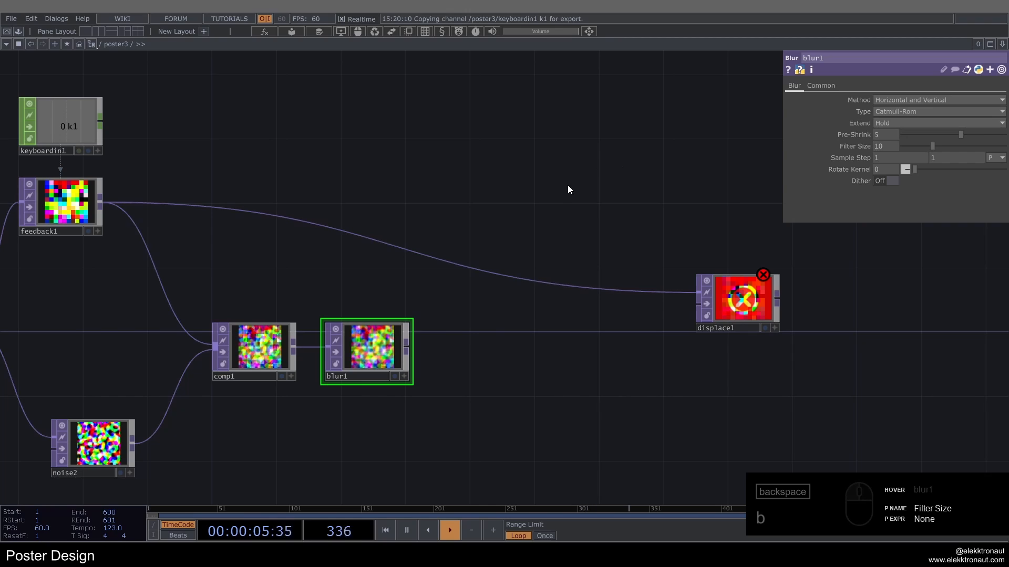
# Step: Add a Slope TOP fed by blur1 and place it beside the blur node
pyautogui.moveTo(442, 319); pyautogui.dragTo(437, 265)
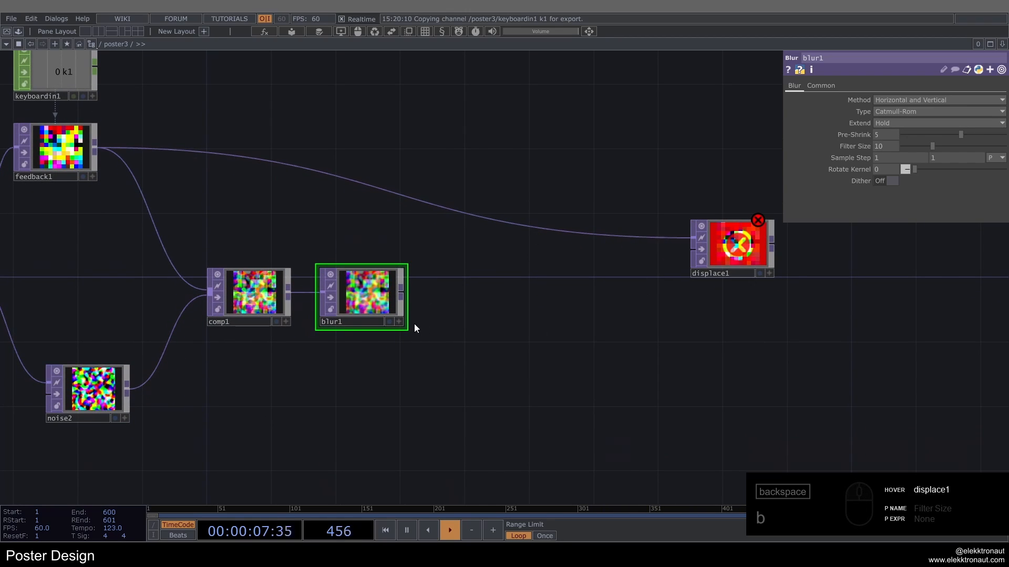
pyautogui.rightClick(404, 297)
pyautogui.write('slo')
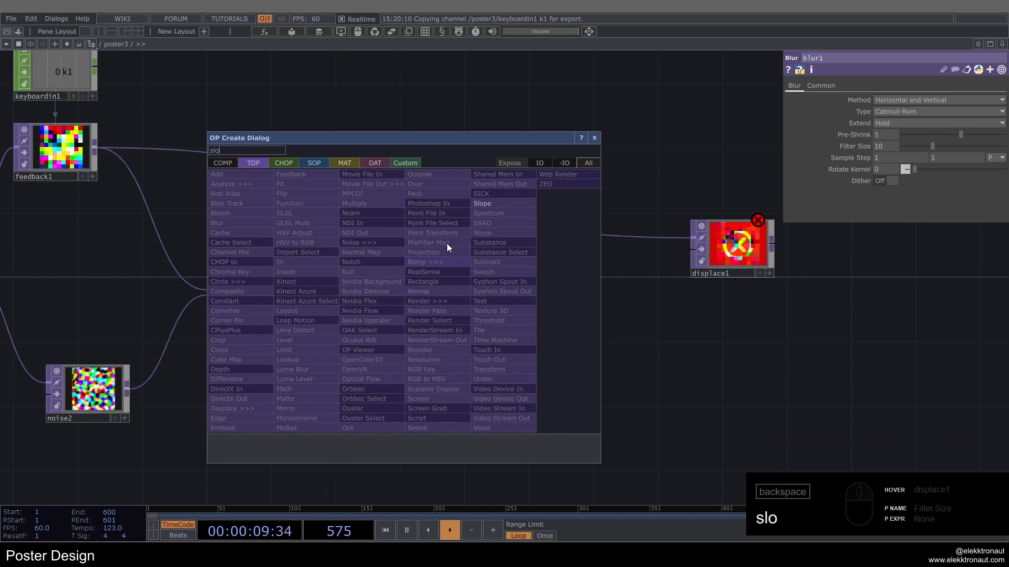
pyautogui.click(483, 204)
pyautogui.click(478, 294)
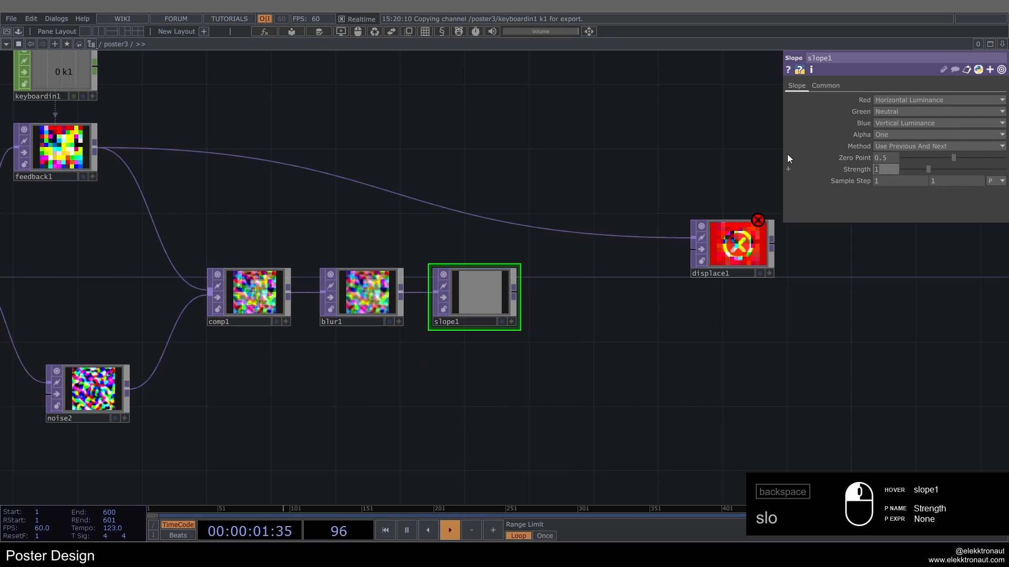
# Step: Set slope1's Strength to 35 and its Sample Step to 2 on both axes
pyautogui.write('35')
pyautogui.press('Return')
pyautogui.click(893, 180)
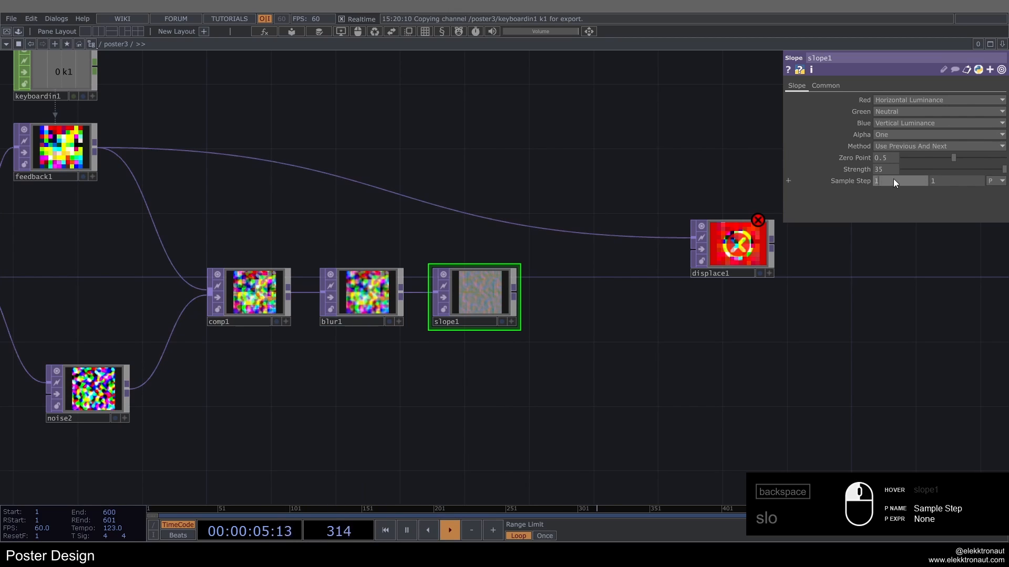
pyautogui.moveTo(894, 179); pyautogui.dragTo(935, 180)
pyautogui.write('2')
pyautogui.press('Return')
# Step: Add a Limit TOP fed by slope1 and place it beside the slope node
pyautogui.rightClick(512, 297)
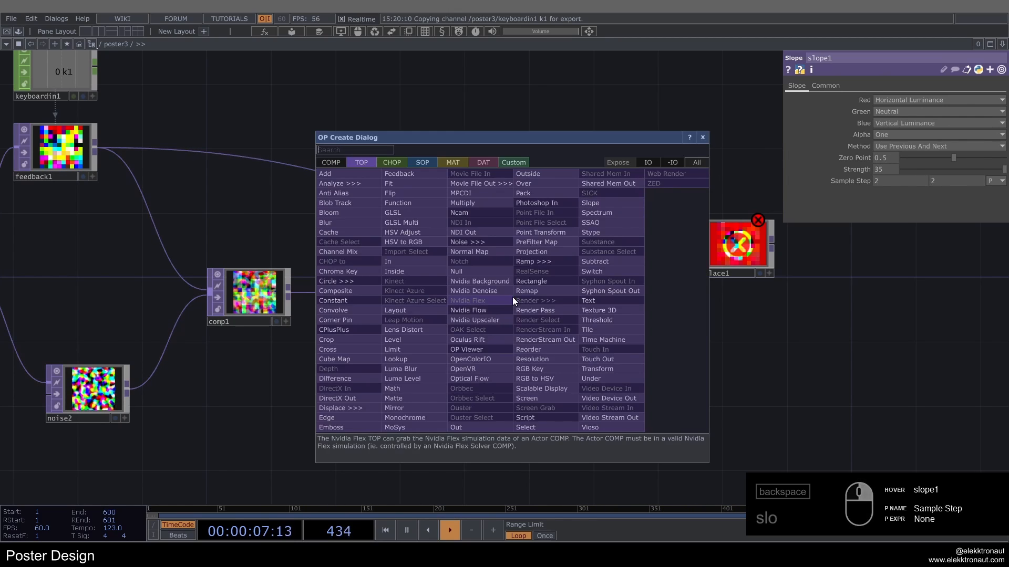
pyautogui.write('li')
pyautogui.click(409, 351)
pyautogui.click(587, 298)
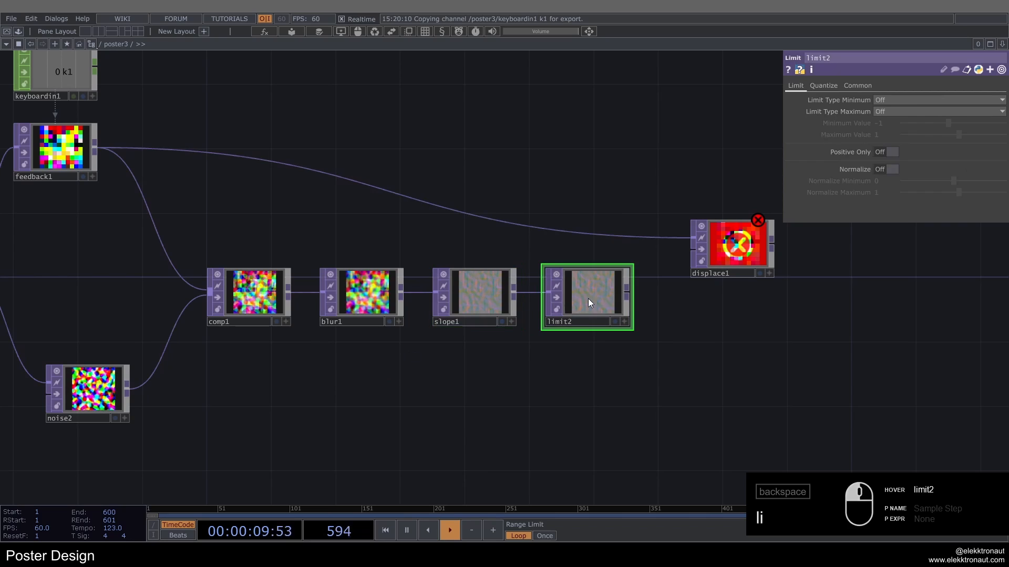
# Step: Paste a copy of limit1 beside slope1, fed by slope1, and delete the empty Limit TOP limit2
pyautogui.press('h')
pyautogui.click(159, 293)
pyautogui.hotkey('ctrl', 'c')
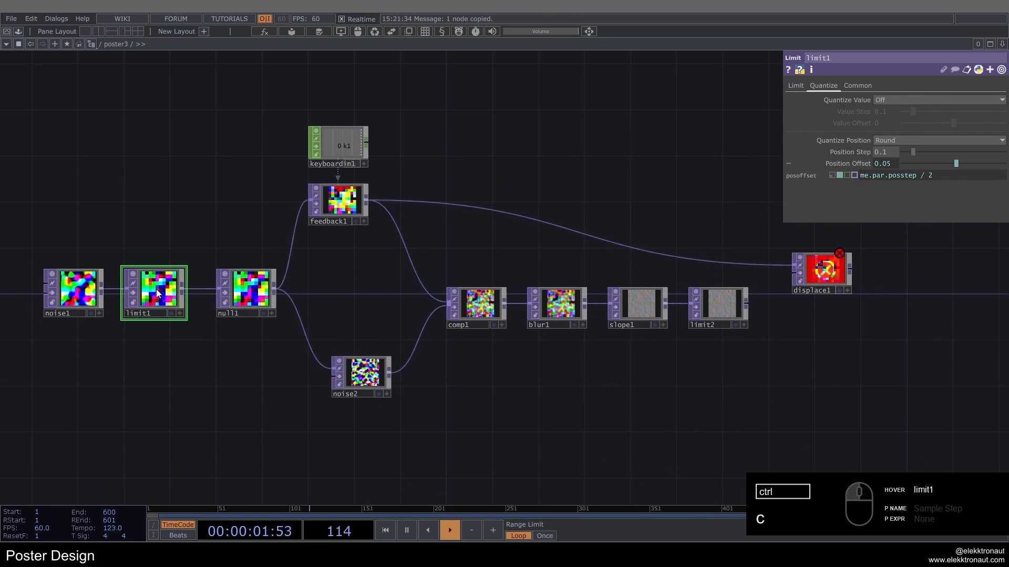
pyautogui.moveTo(158, 356); pyautogui.dragTo(710, 294)
pyautogui.click(720, 309)
pyautogui.press('Delete')
# Step: Set the Position Step of the copied limit3 to 0.25
pyautogui.scroll(5, 703, 313)
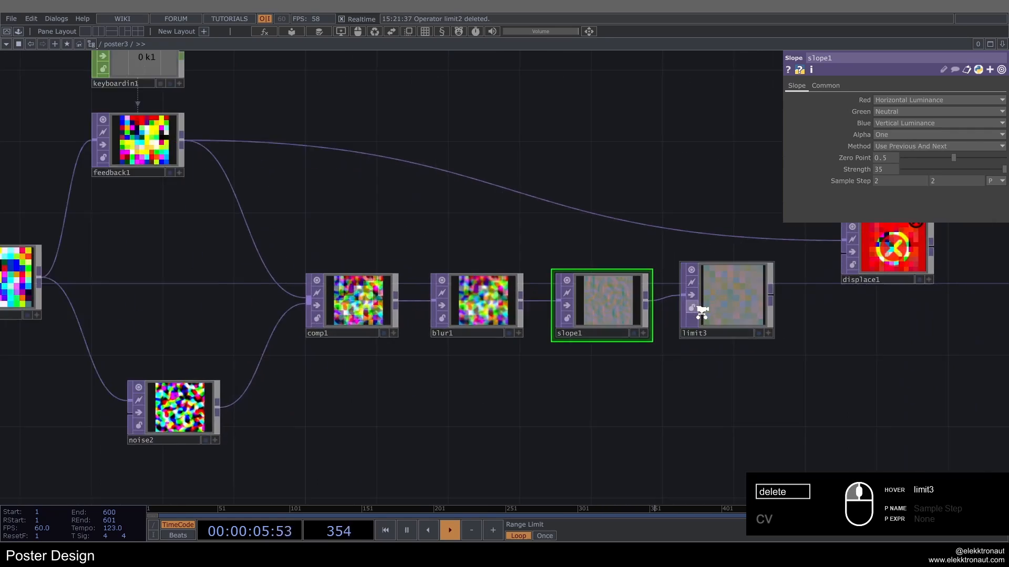
pyautogui.click(704, 311)
pyautogui.moveTo(884, 153); pyautogui.dragTo(879, 154)
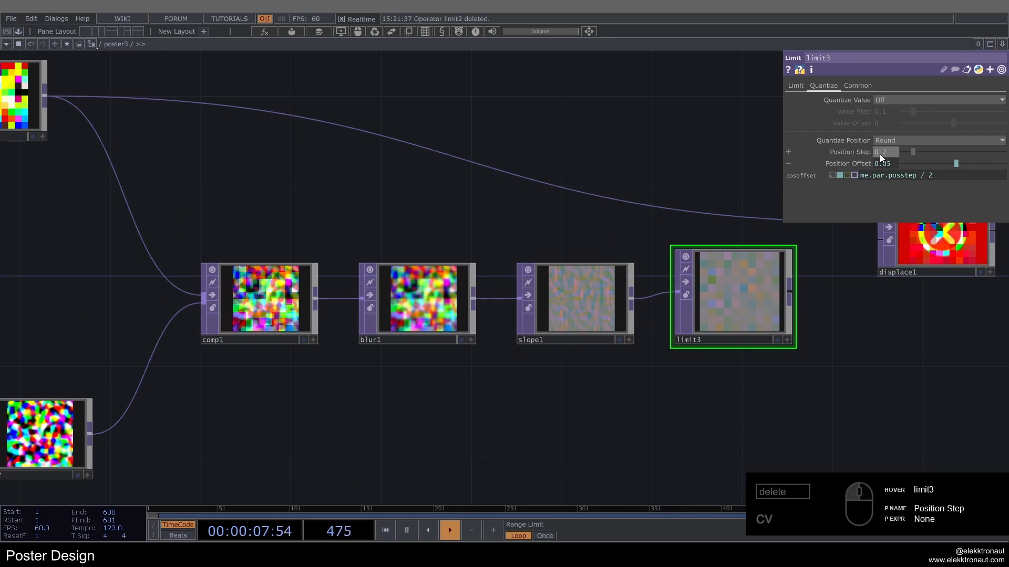
pyautogui.write('.25')
pyautogui.press('Return')
# Step: Move limit3 slightly down and connect it to displace1's second input
pyautogui.moveTo(729, 253); pyautogui.dragTo(731, 273)
pyautogui.moveTo(665, 205); pyautogui.dragTo(359, 178)
pyautogui.moveTo(557, 230); pyautogui.dragTo(557, 231)
pyautogui.scroll(-4, 555, 235)
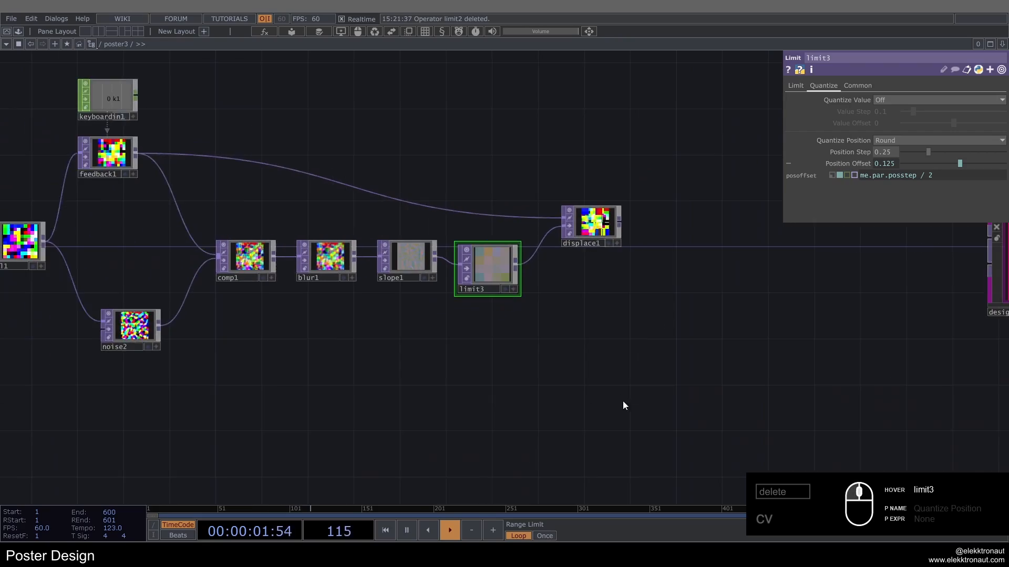
# Step: Assign displace1 as feedback1's target to close the loop, and reset the feedback with the keyboard trigger
pyautogui.moveTo(622, 402); pyautogui.dragTo(697, 410)
pyautogui.moveTo(712, 378); pyautogui.dragTo(540, 292, button='right')
pyautogui.scroll(-3, 689, 270)
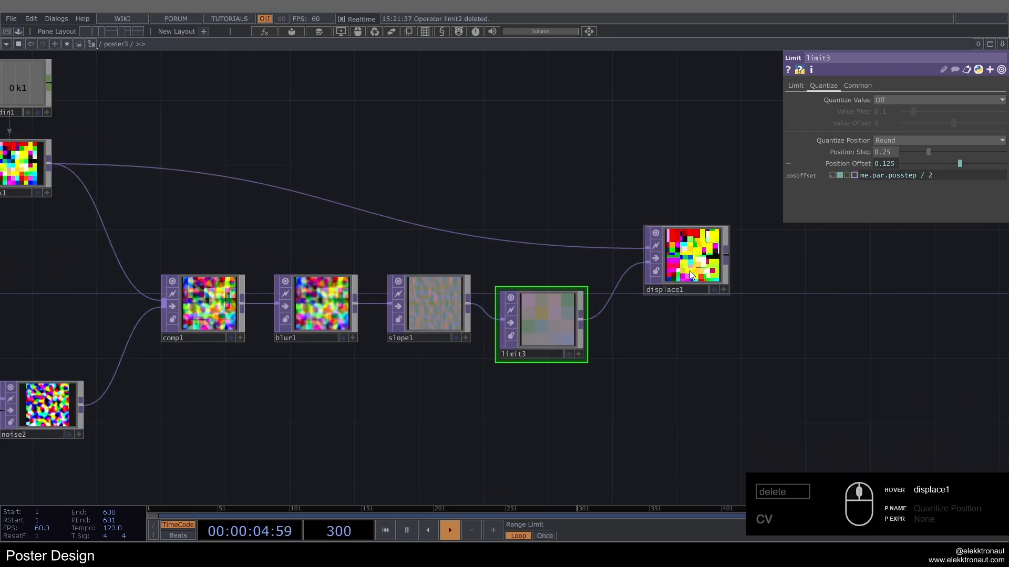
pyautogui.moveTo(689, 270); pyautogui.dragTo(207, 202)
pyautogui.scroll(5, 806, 265)
pyautogui.press('1')
pyautogui.scroll(-3, 604, 239)
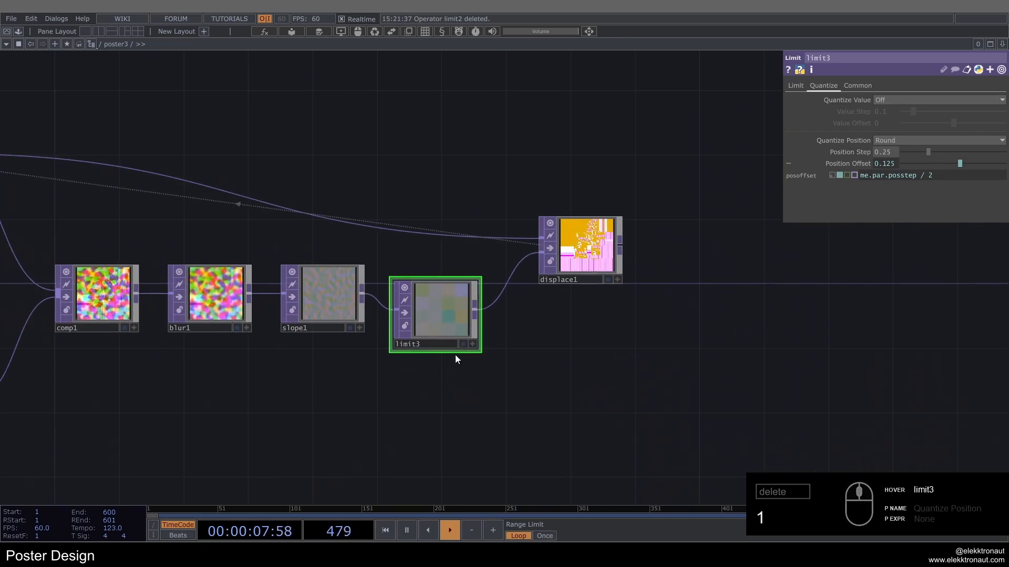
# Step: Set displace1's Displace Weight to .02 on both axes and view its output
pyautogui.press('h')
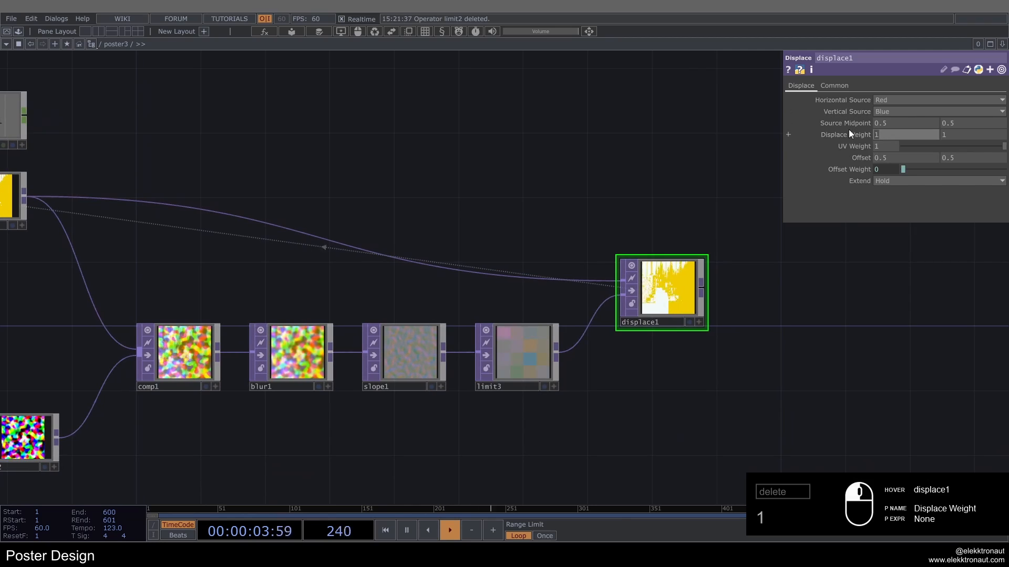
pyautogui.press('Return')
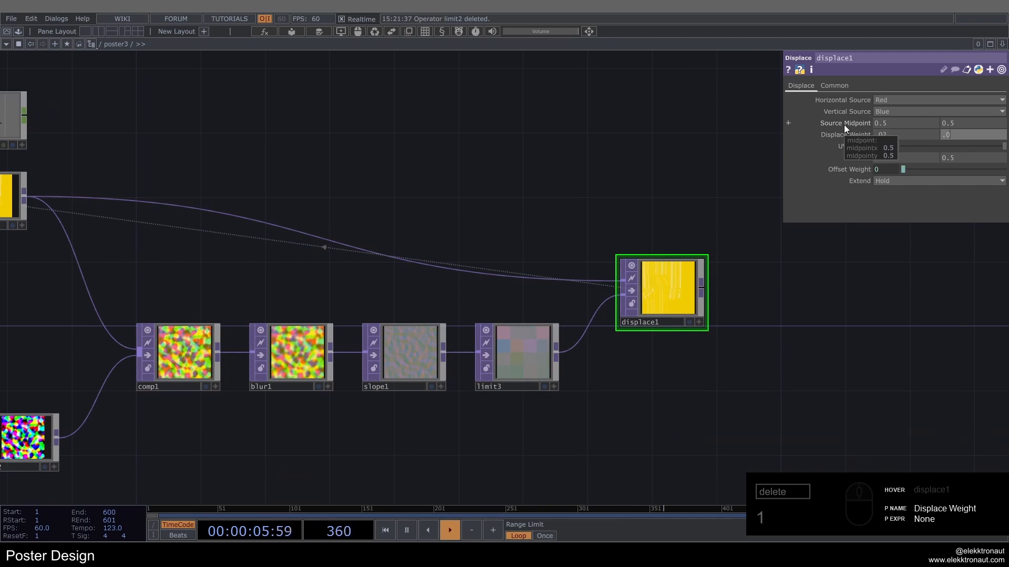
pyautogui.scroll(3, 690, 275)
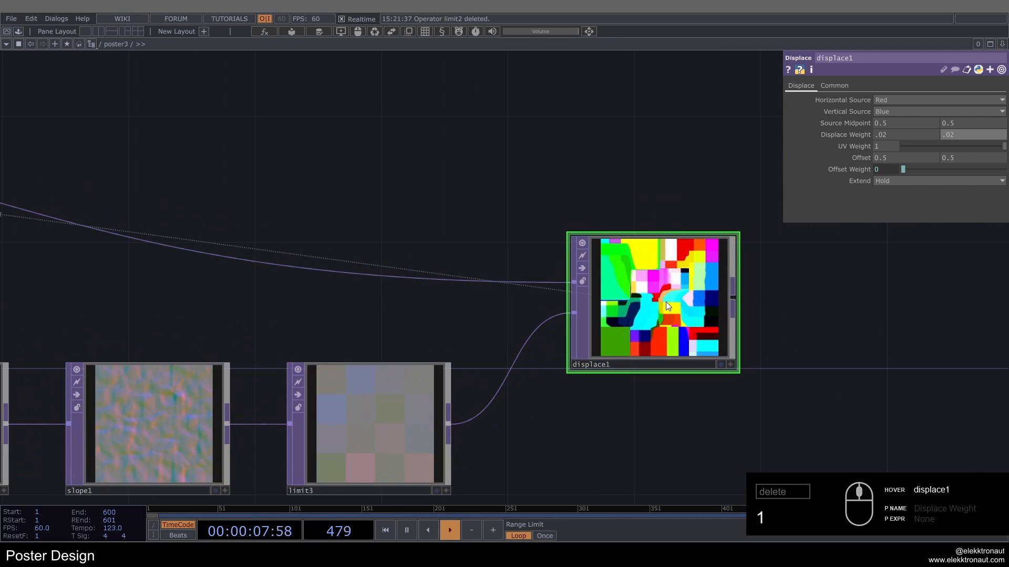
# Step: Add an Emboss TOP fed by displace1, with Strength 100 and Midpoint 0.3
pyautogui.scroll(-3, 677, 267)
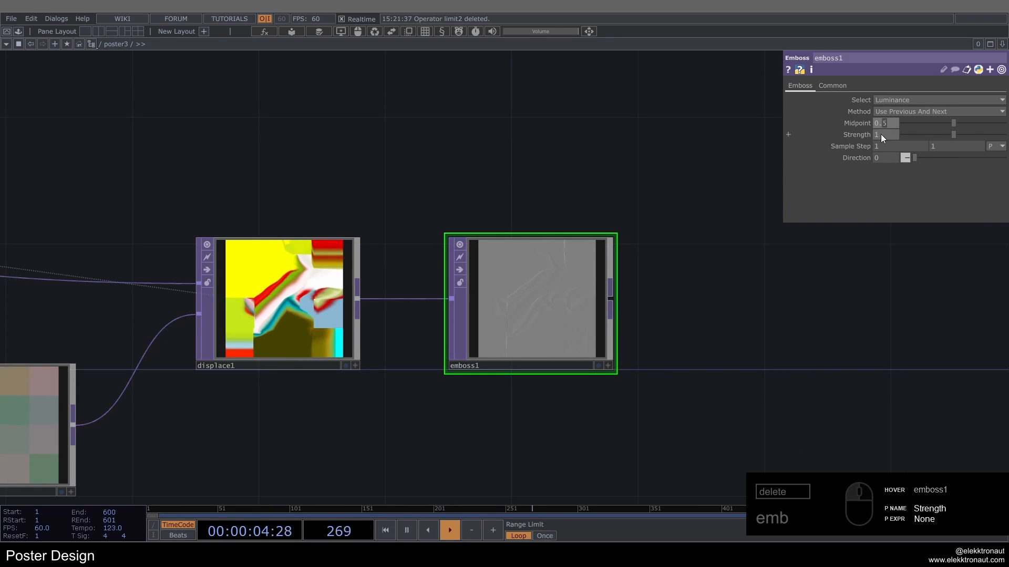
pyautogui.write('100')
pyautogui.press('Return')
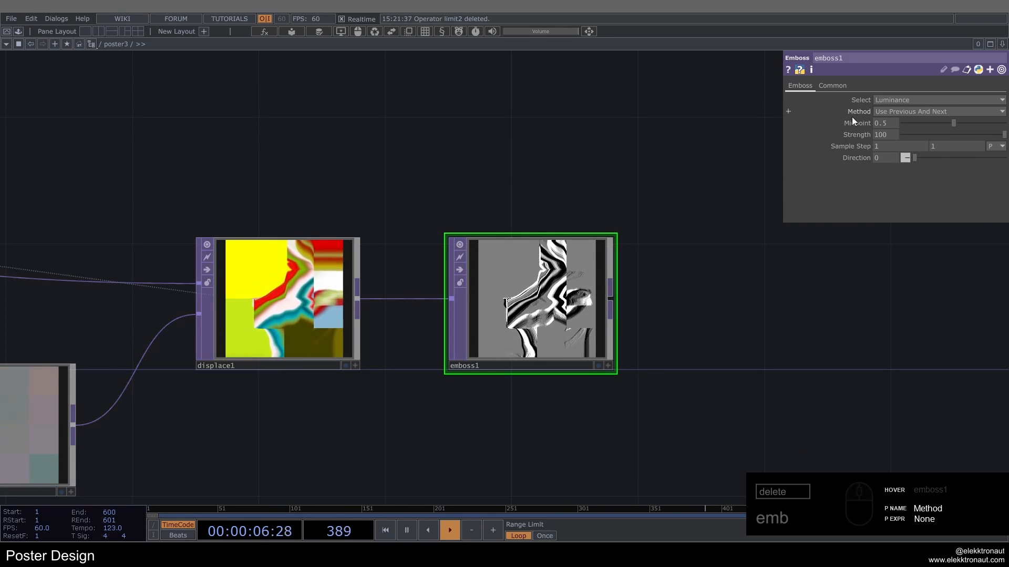
pyautogui.moveTo(873, 124); pyautogui.dragTo(839, 140)
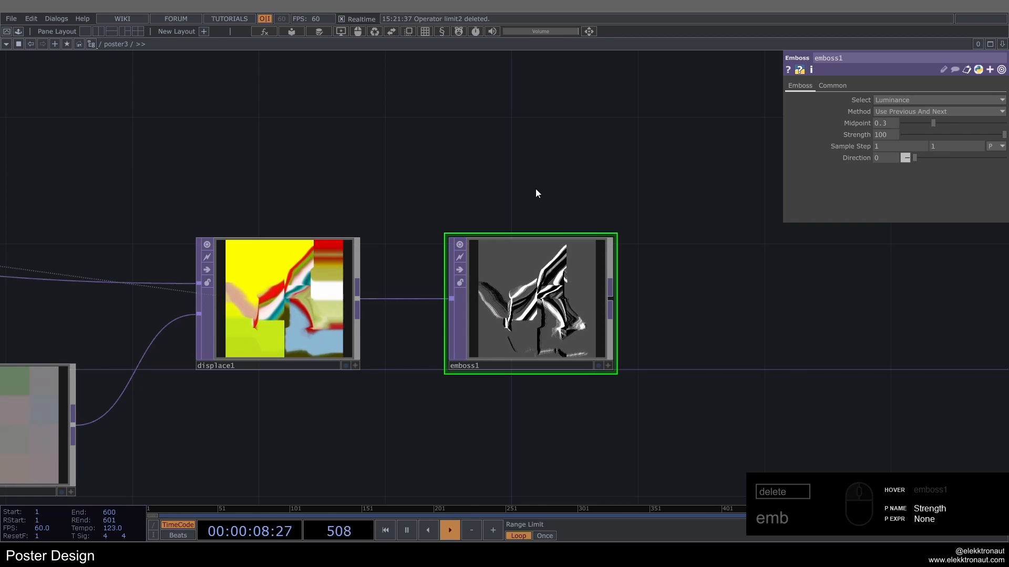
# Step: Add a Level TOP fed by emboss1 and place it beside the emboss node
pyautogui.scroll(-3, 535, 188)
pyautogui.scroll(-2, 537, 188)
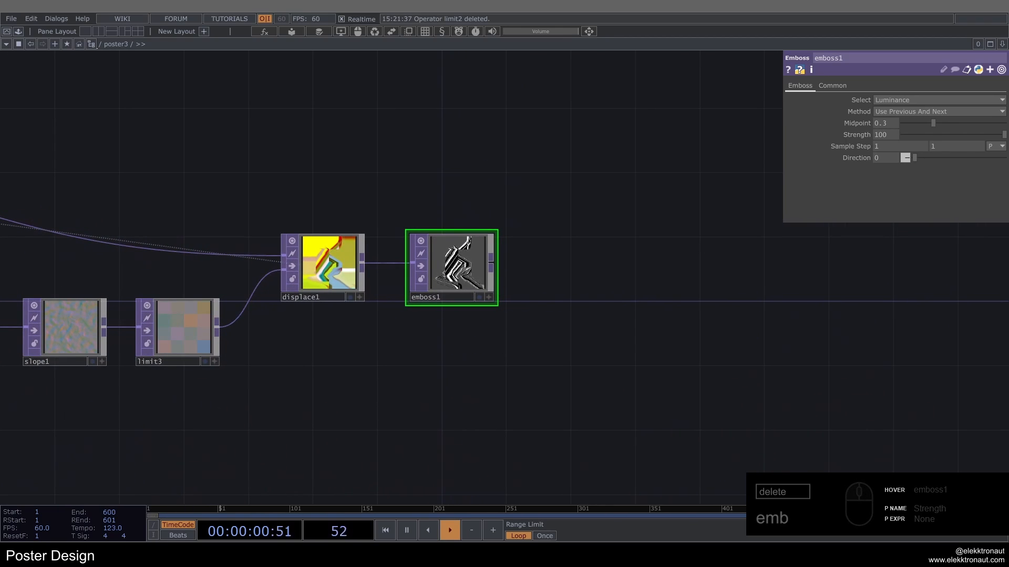
pyautogui.rightClick(494, 262)
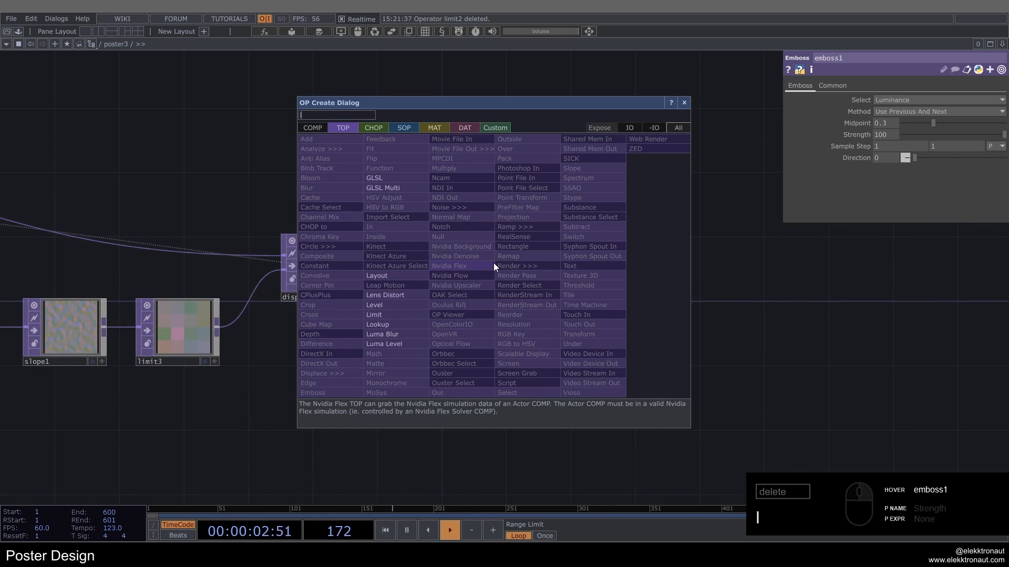
pyautogui.write('le')
pyautogui.click(412, 302)
pyautogui.click(618, 254)
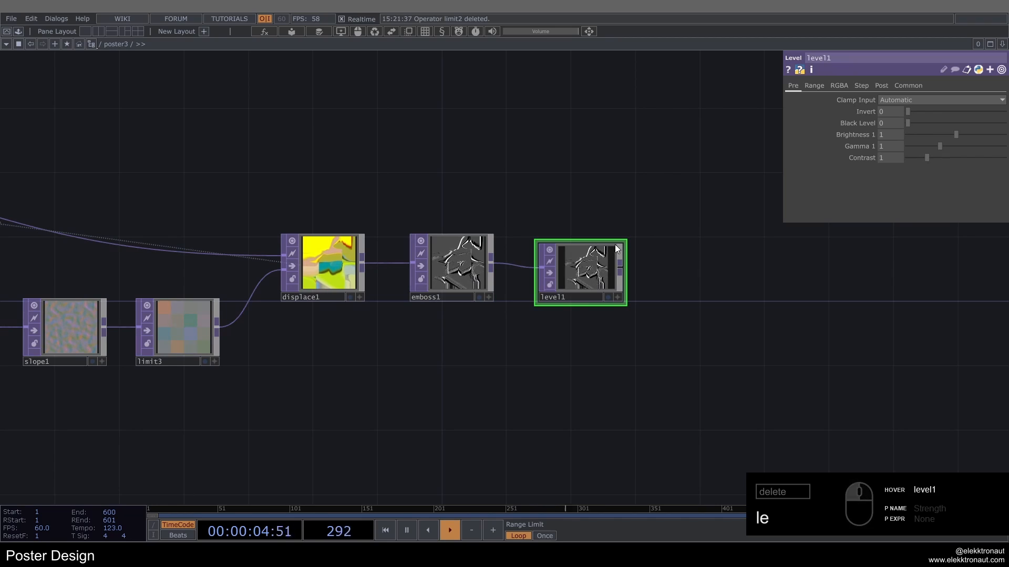
# Step: Add a Lookup TOP fed by level1 and place it well beyond the level node
pyautogui.moveTo(596, 187); pyautogui.dragTo(506, 186)
pyautogui.rightClick(535, 261)
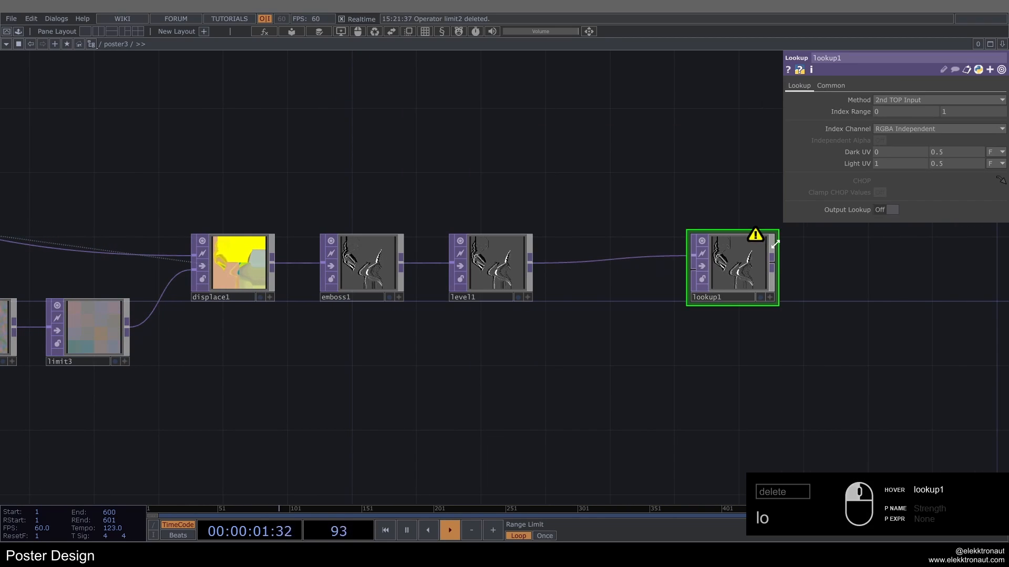
pyautogui.moveTo(772, 247); pyautogui.dragTo(805, 247)
pyautogui.moveTo(616, 336); pyautogui.dragTo(460, 298)
pyautogui.scroll(-5, 460, 297)
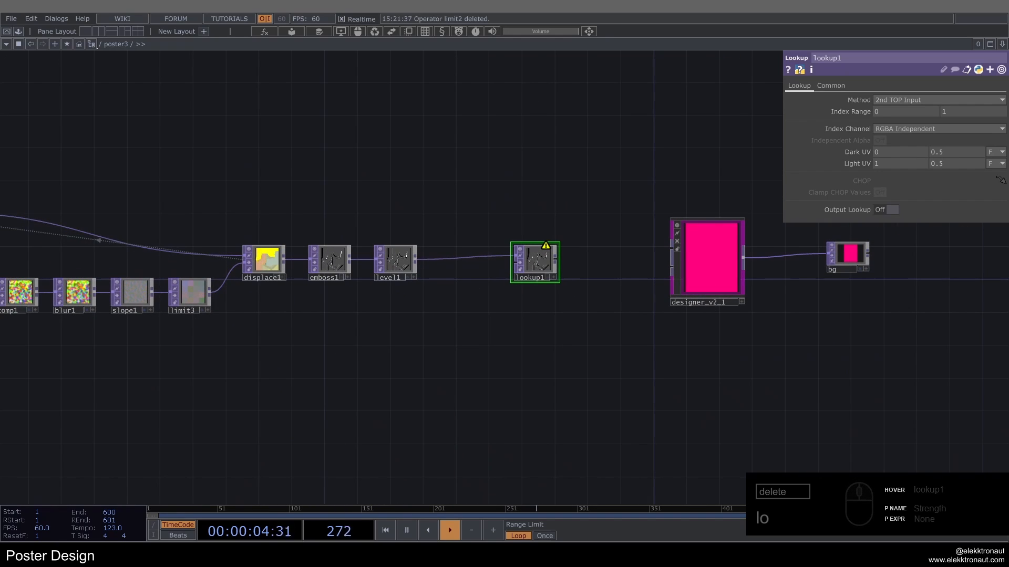
# Step: Paste the three color swatches with layout1 below level1, and disconnect the stray wire from the orange swatch to the designer component
pyautogui.hotkey('ctrl', 'v')
pyautogui.scroll(5, 371, 329)
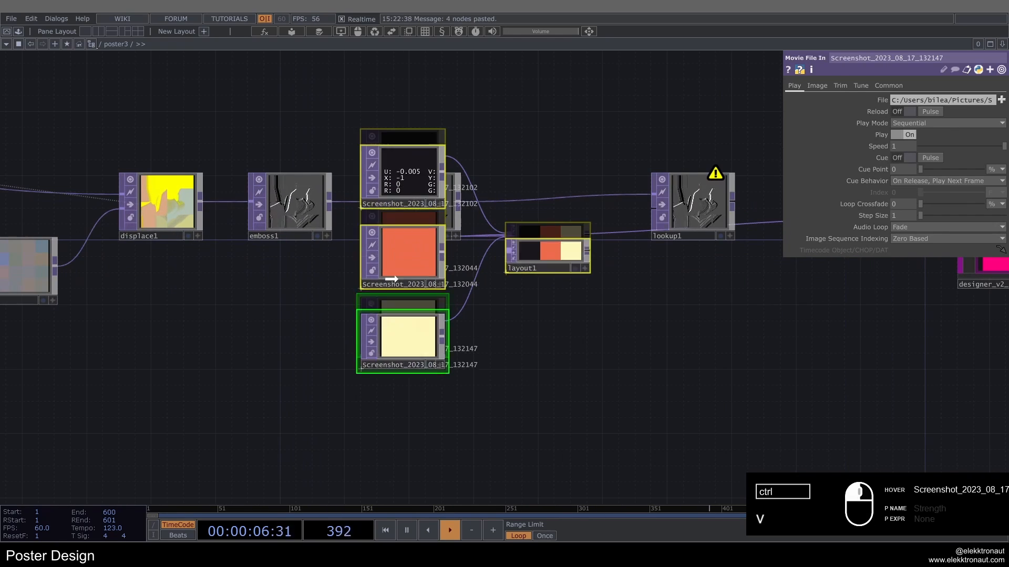
pyautogui.moveTo(521, 302); pyautogui.dragTo(545, 238)
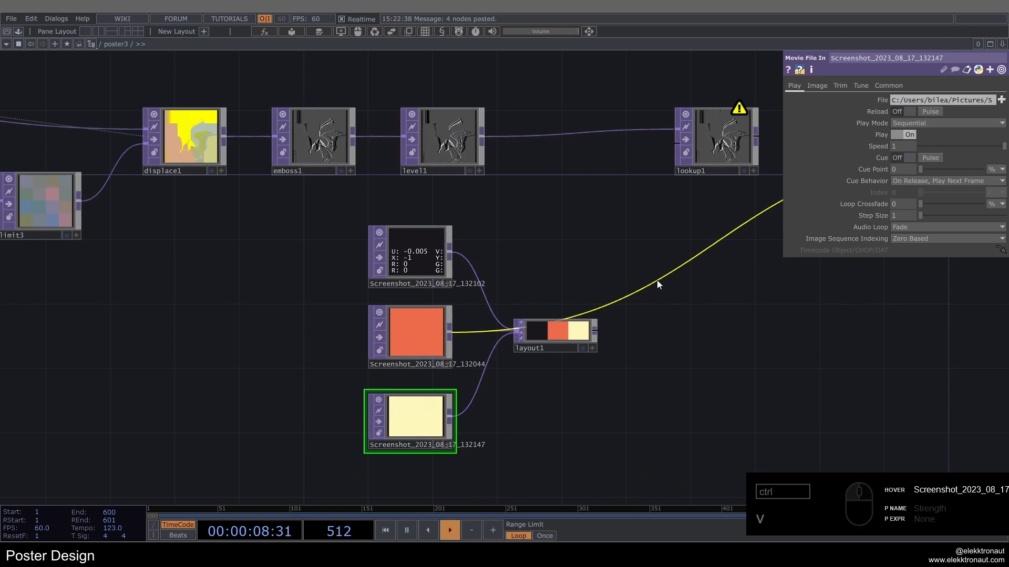
pyautogui.rightClick(658, 280)
pyautogui.click(673, 310)
# Step: Examine the dark, orange and cream color swatches that feed layout1's palette strip
pyautogui.click(423, 263)
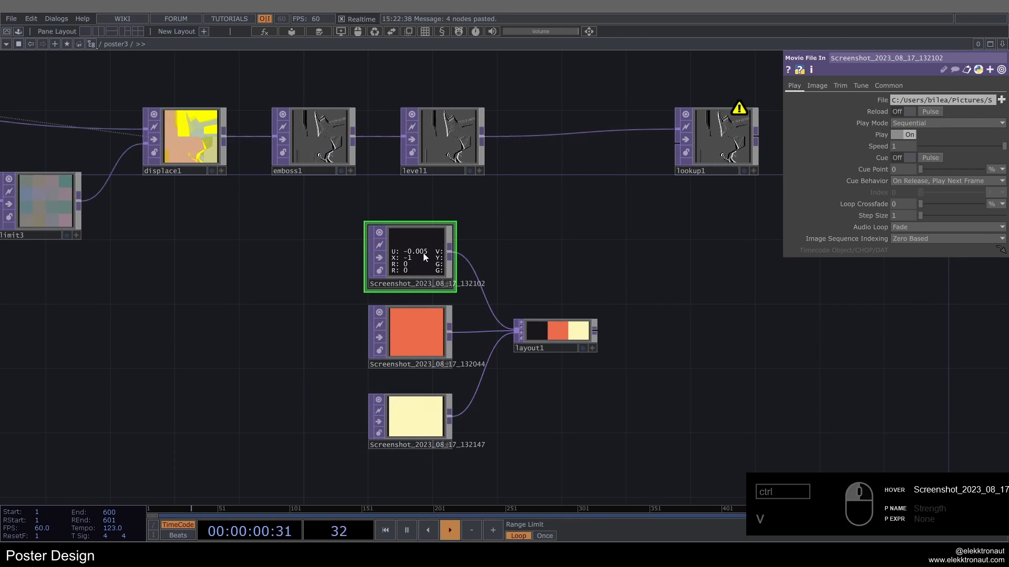
pyautogui.click(430, 329)
pyautogui.scroll(5, 423, 257)
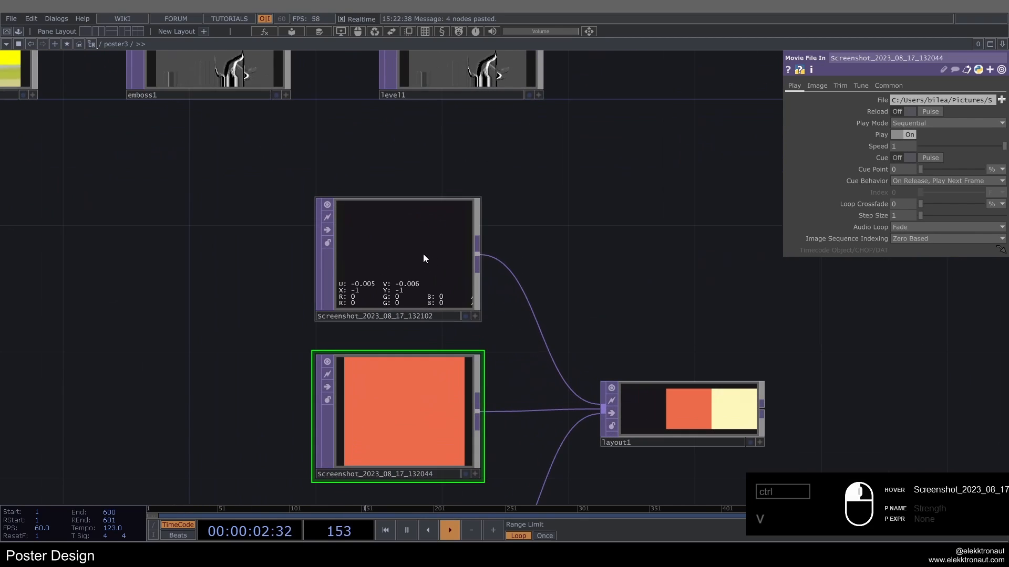
pyautogui.click(424, 255)
pyautogui.scroll(-4, 439, 251)
pyautogui.scroll(2, 497, 231)
pyautogui.scroll(2, 455, 238)
pyautogui.moveTo(525, 238); pyautogui.dragTo(556, 199)
pyautogui.scroll(-3, 556, 199)
pyautogui.scroll(2, 556, 199)
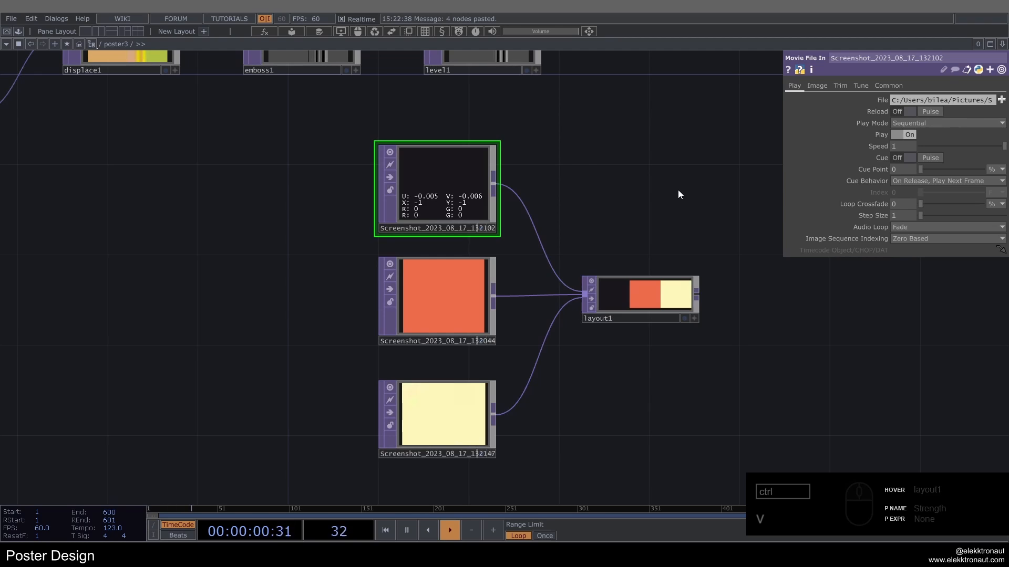
pyautogui.scroll(4, 455, 177)
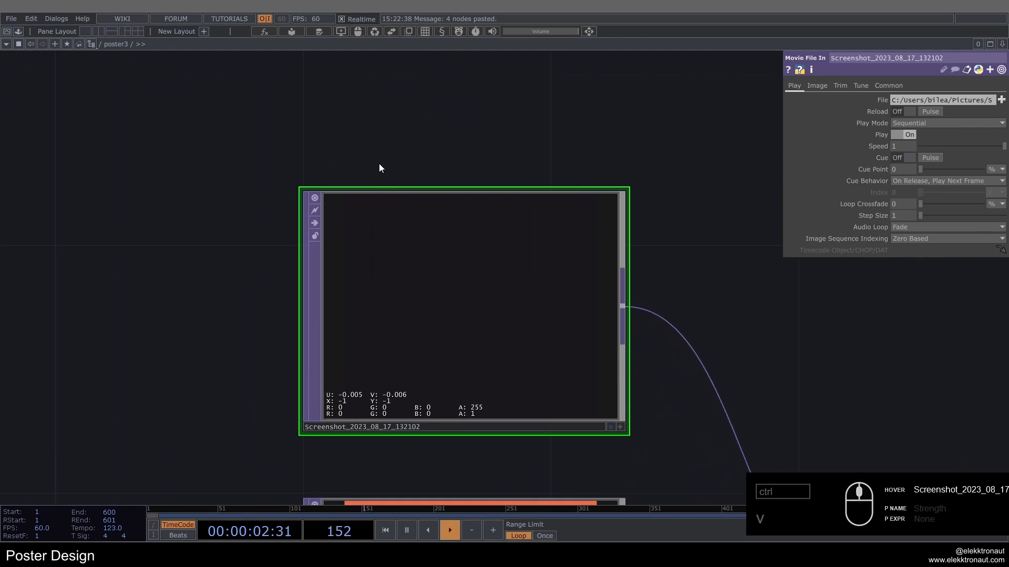
pyautogui.scroll(-6, 381, 167)
pyautogui.scroll(1, 394, 217)
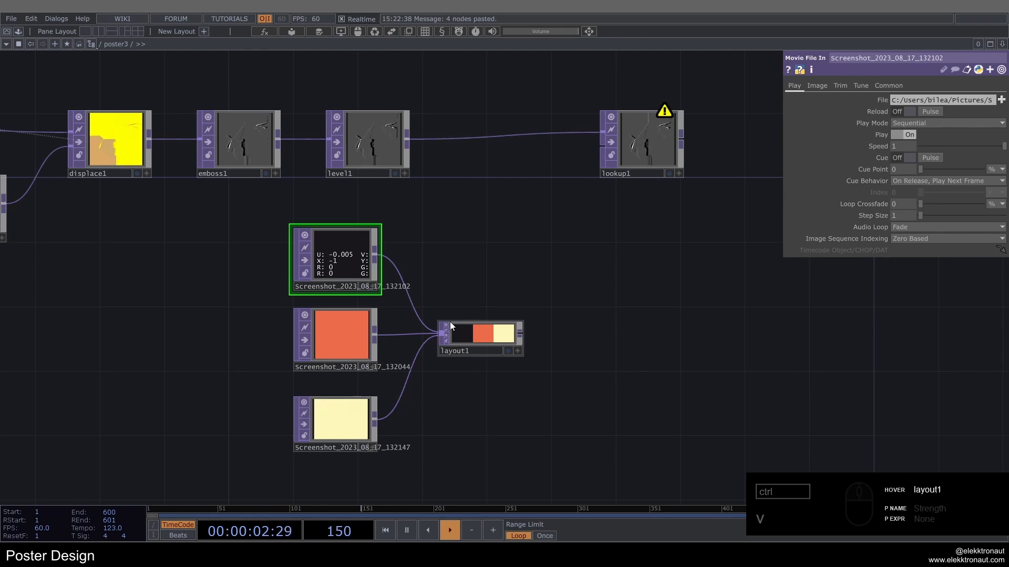
# Step: Connect layout1 to lookup1's second input and view the recolored lookup output
pyautogui.click(496, 334)
pyautogui.moveTo(424, 305); pyautogui.dragTo(259, 367)
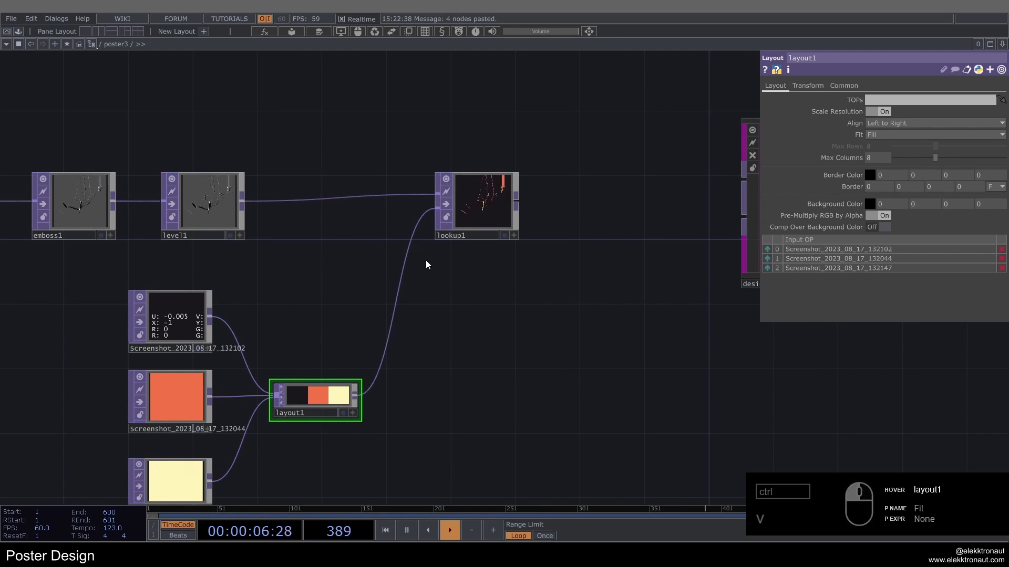
pyautogui.scroll(5, 513, 225)
pyautogui.click(513, 226)
pyautogui.scroll(-5, 513, 226)
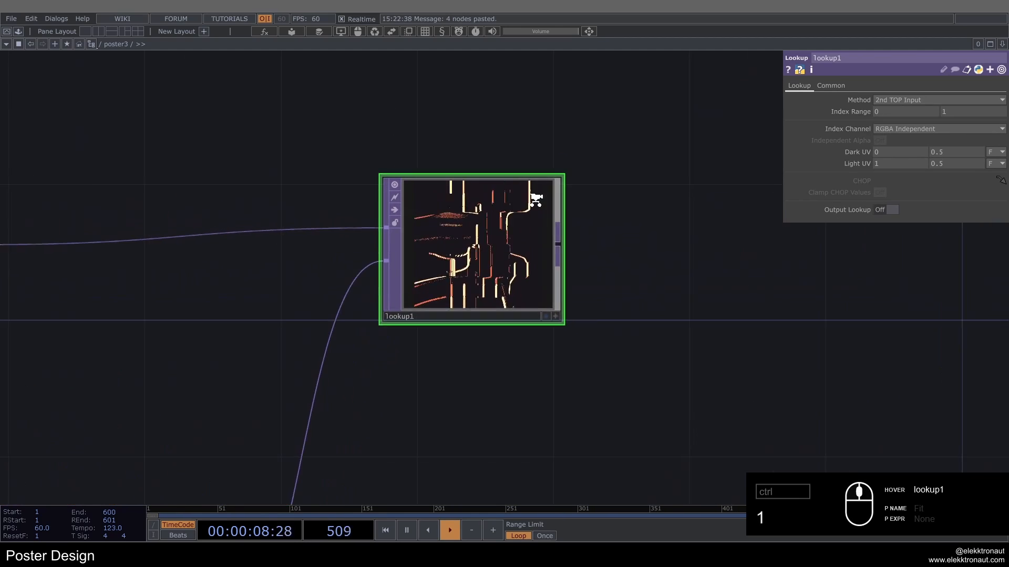
# Step: Insert an HSV Adjust TOP between feedback1 and displace1, and set its Saturation Multiplier to 1.12
pyautogui.moveTo(176, 309); pyautogui.dragTo(532, 336)
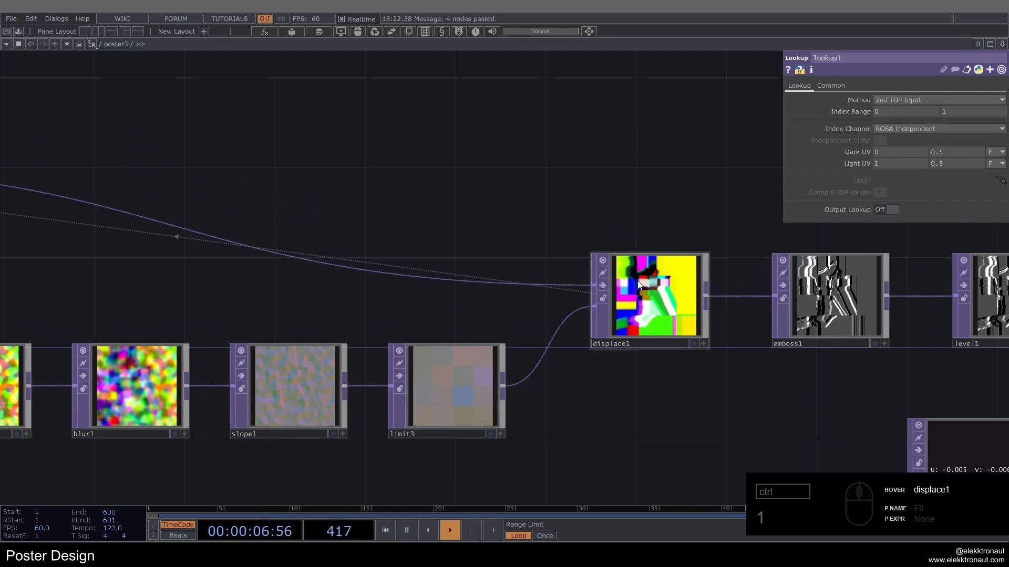
pyautogui.scroll(-2, 638, 280)
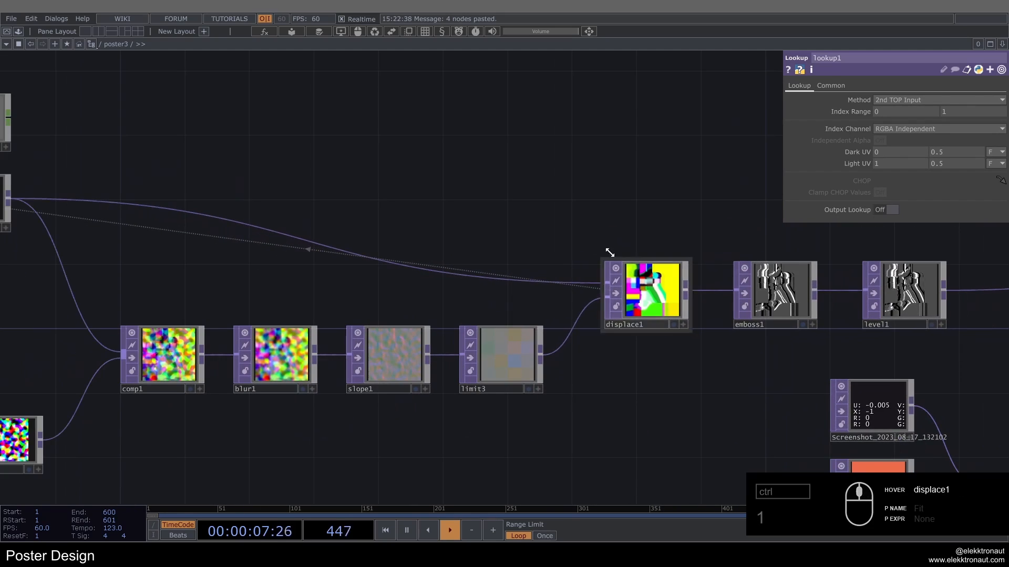
pyautogui.moveTo(608, 247); pyautogui.dragTo(642, 251)
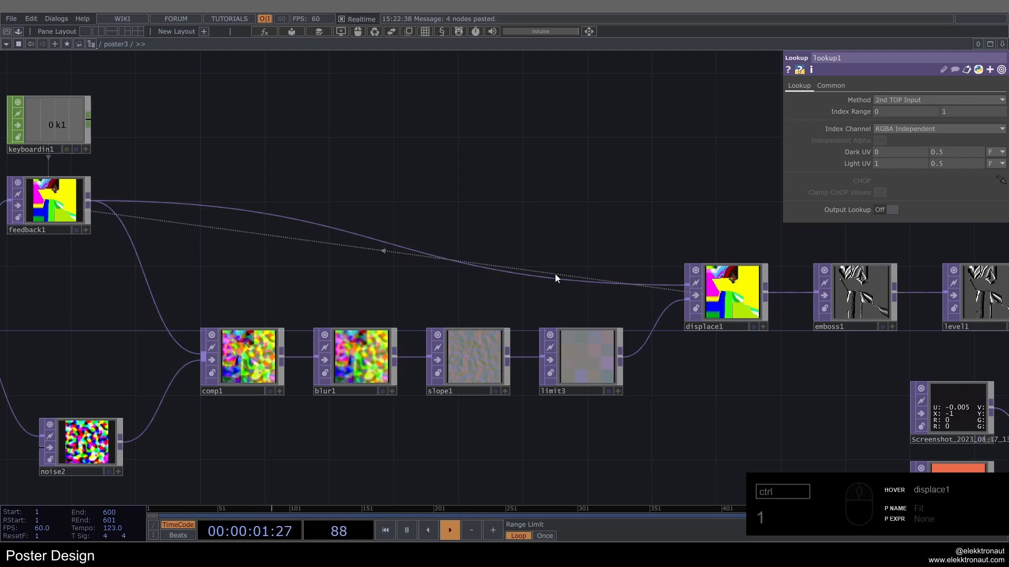
pyautogui.rightClick(537, 274)
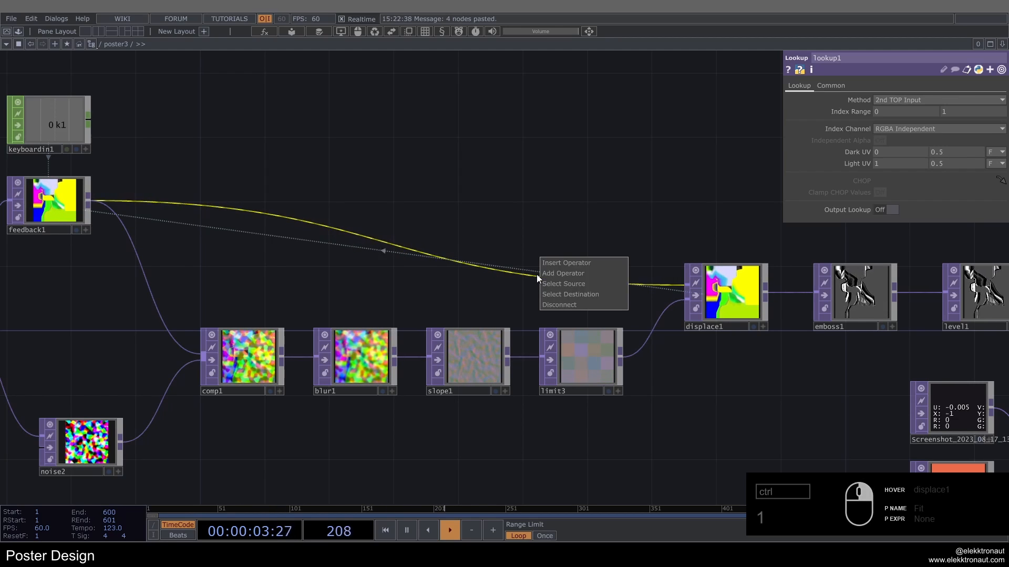
pyautogui.click(560, 264)
pyautogui.write('h')
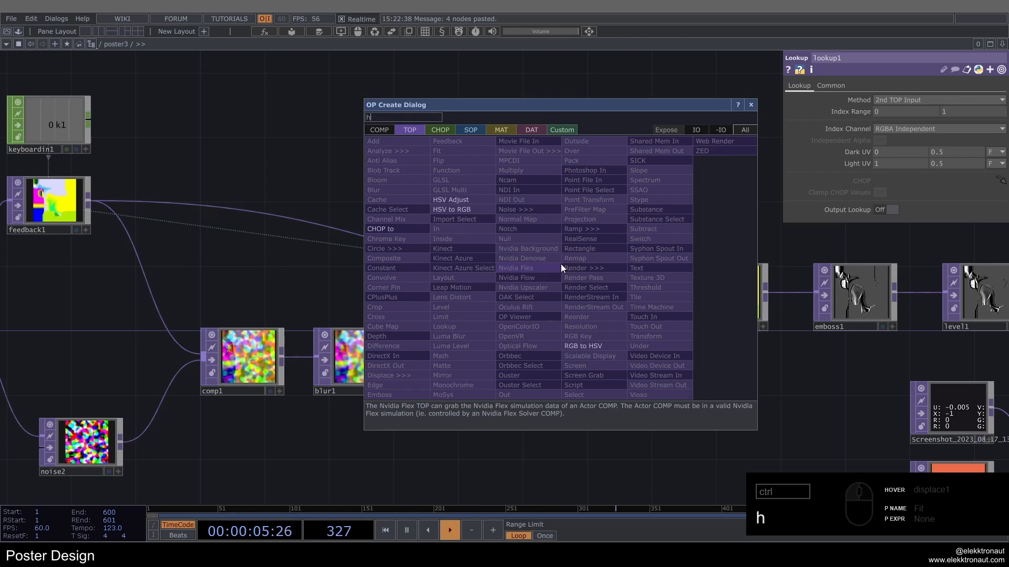
pyautogui.write('s')
pyautogui.click(483, 203)
pyautogui.click(581, 207)
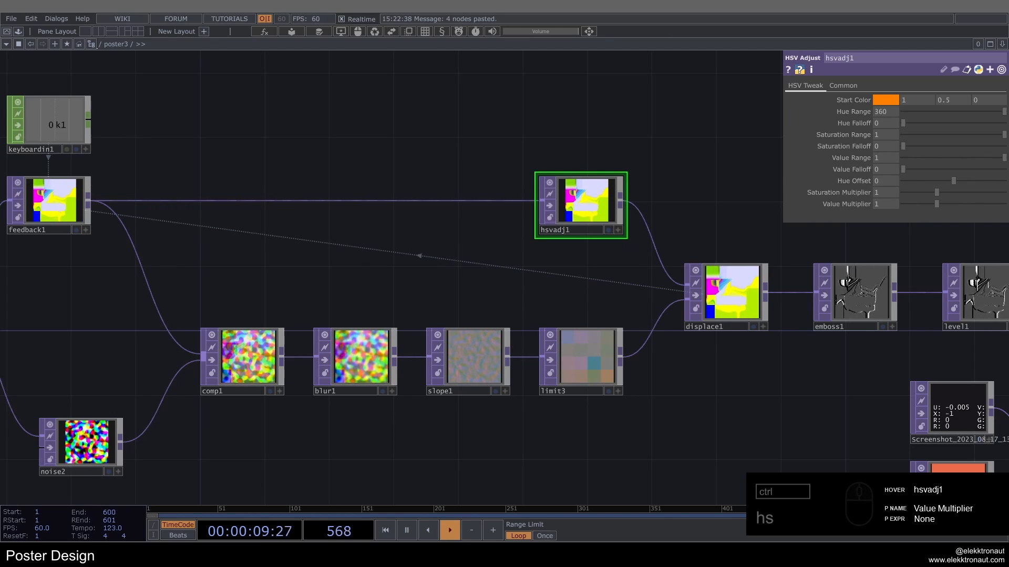
pyautogui.moveTo(883, 193); pyautogui.dragTo(882, 183)
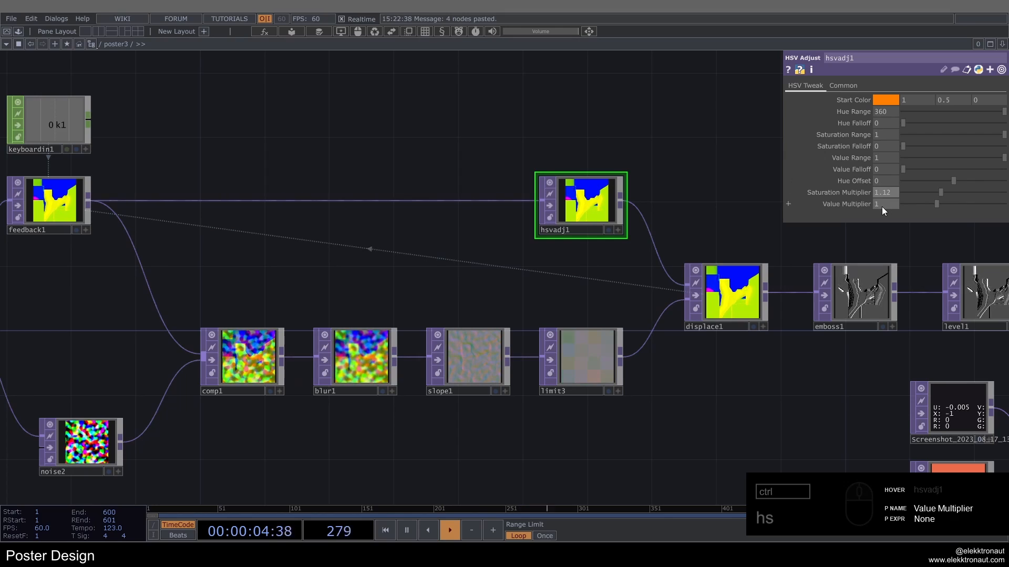
# Step: Set hsvadj1's Value Multiplier to 1.002, restart the feedback loop and view displace1's output
pyautogui.click(881, 205)
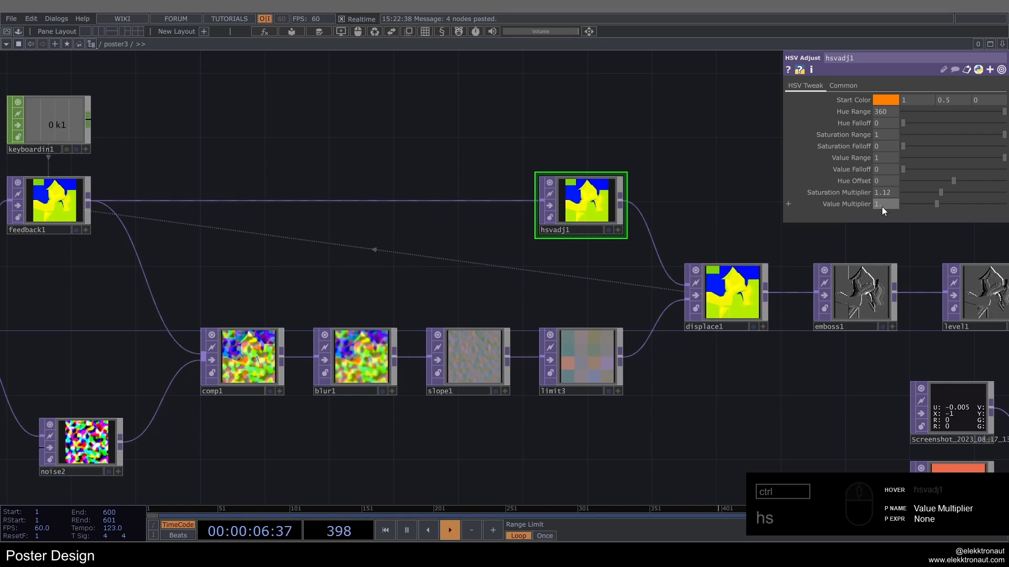
pyautogui.write('.002')
pyautogui.press('Return')
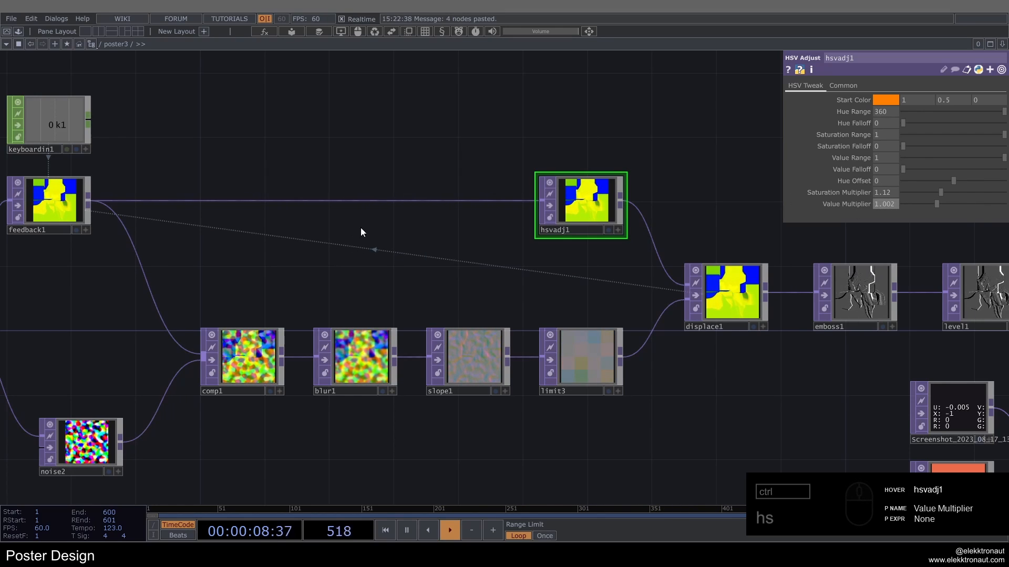
pyautogui.press('1')
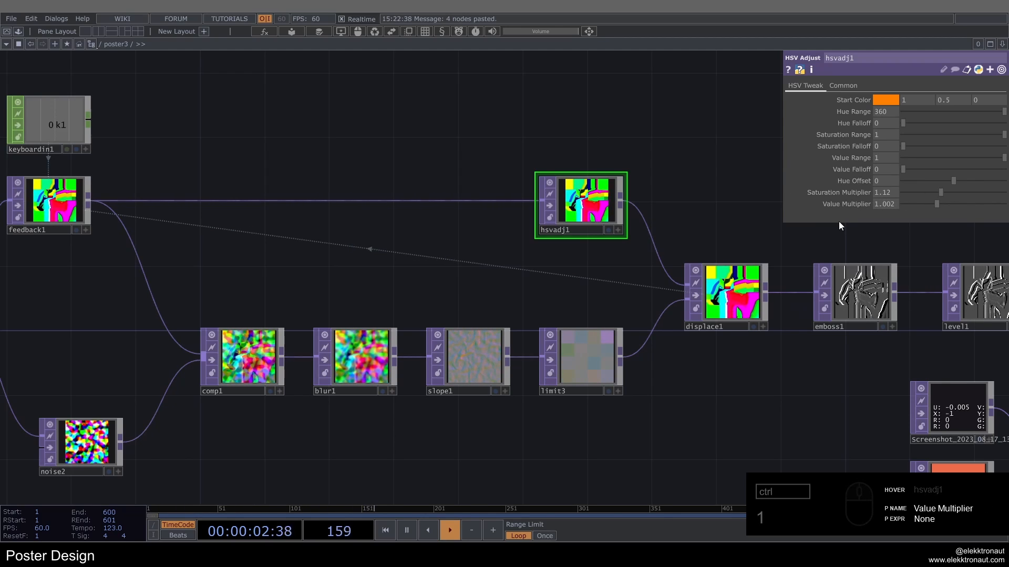
pyautogui.moveTo(569, 136); pyautogui.dragTo(656, 138)
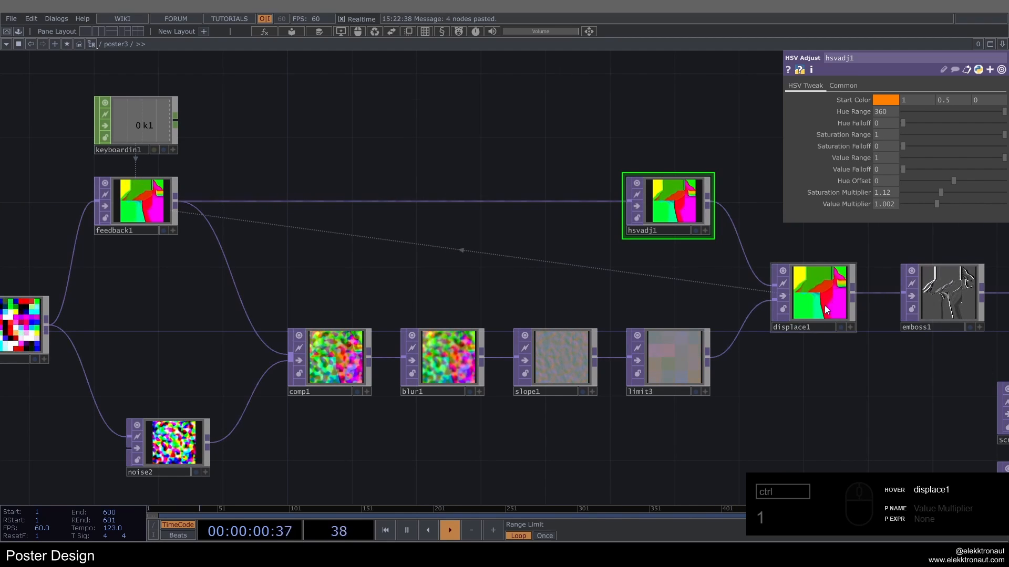
pyautogui.scroll(3, 824, 305)
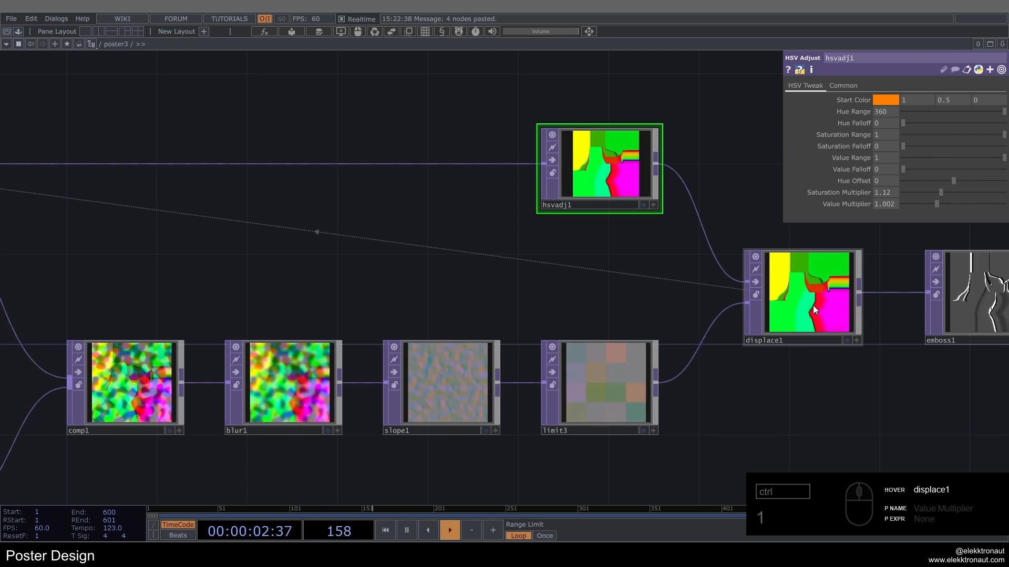
pyautogui.moveTo(798, 269); pyautogui.dragTo(792, 269)
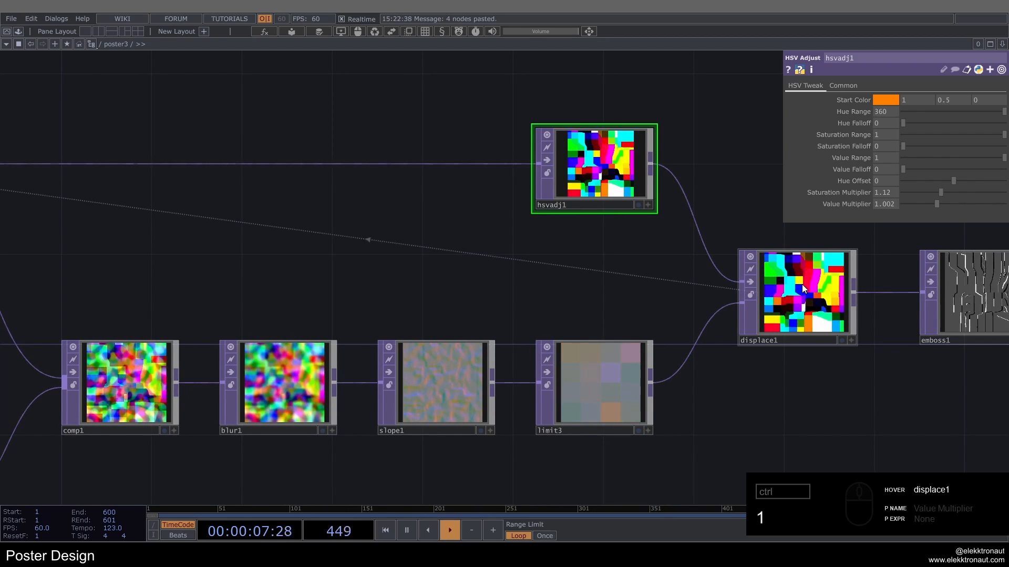
# Step: Insert the sharpen component from the palette's ImageFilters between feedback1 and hsvadj1, leaving space before it for another operator
pyautogui.moveTo(329, 201); pyautogui.dragTo(437, 209)
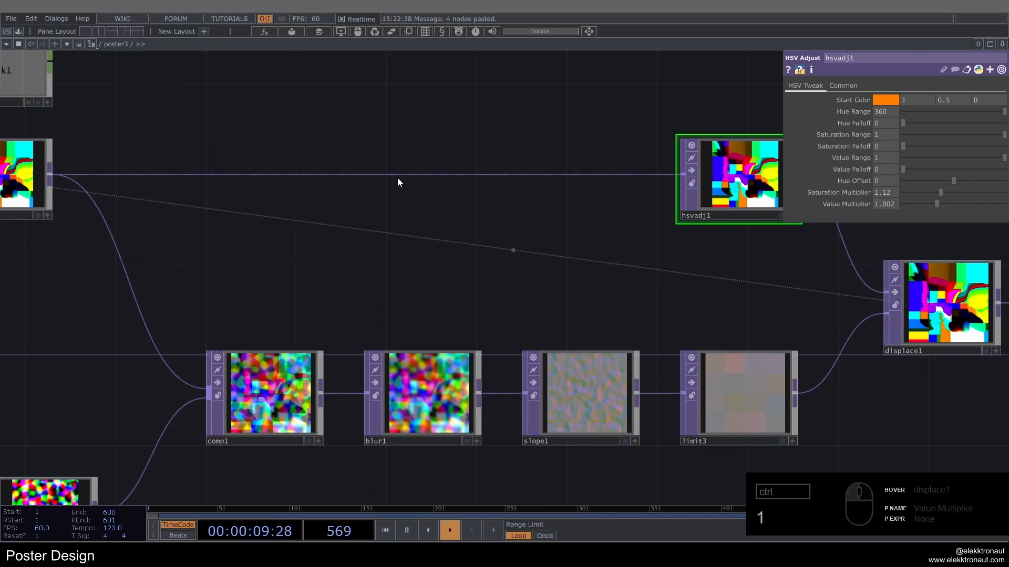
pyautogui.click(20, 31)
pyautogui.scroll(3, 49, 73)
pyautogui.click(48, 74)
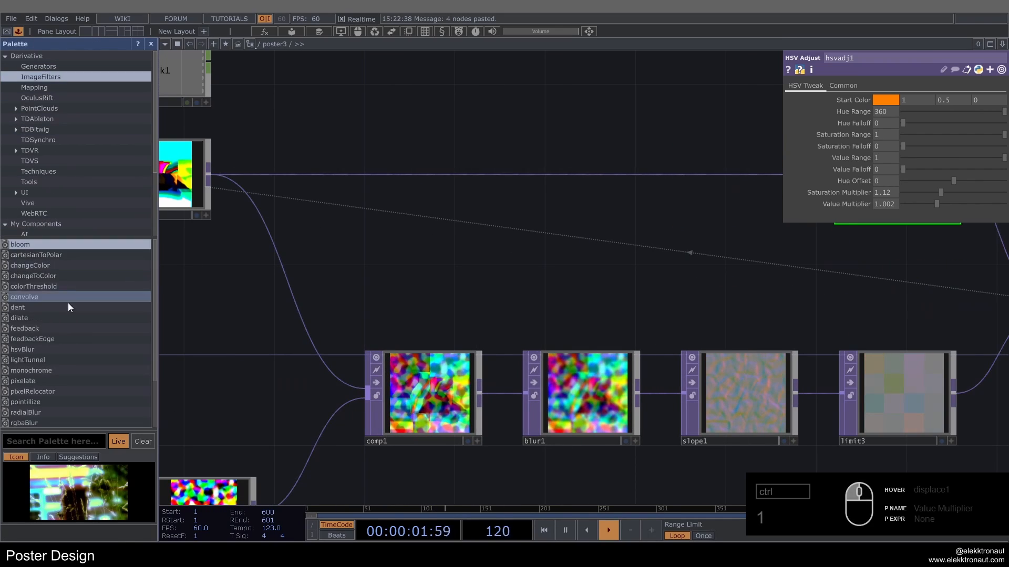
pyautogui.scroll(-3, 68, 303)
pyautogui.click(30, 415)
pyautogui.moveTo(30, 393); pyautogui.dragTo(518, 241)
pyautogui.click(150, 44)
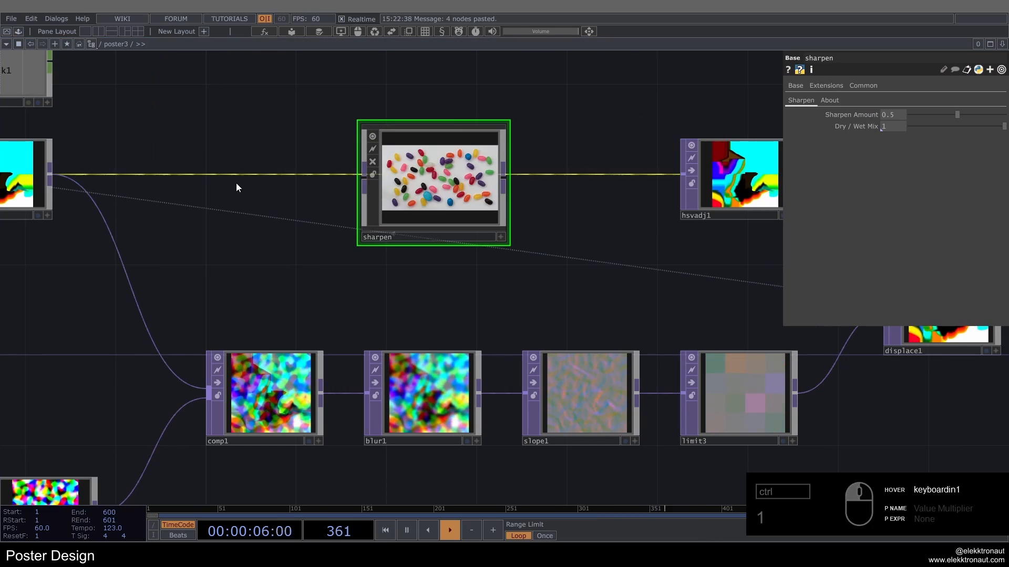
pyautogui.moveTo(236, 184); pyautogui.dragTo(326, 208)
pyautogui.moveTo(539, 235); pyautogui.dragTo(656, 235)
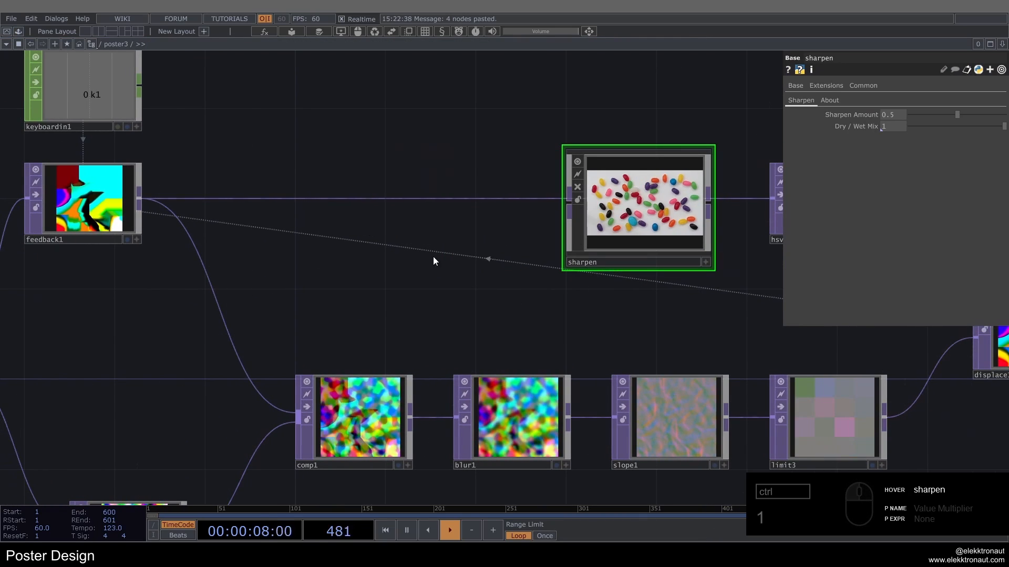
# Step: Insert a Blur TOP between feedback1 and sharpen, and connect its output to sharpen's input
pyautogui.scroll(-2, 420, 257)
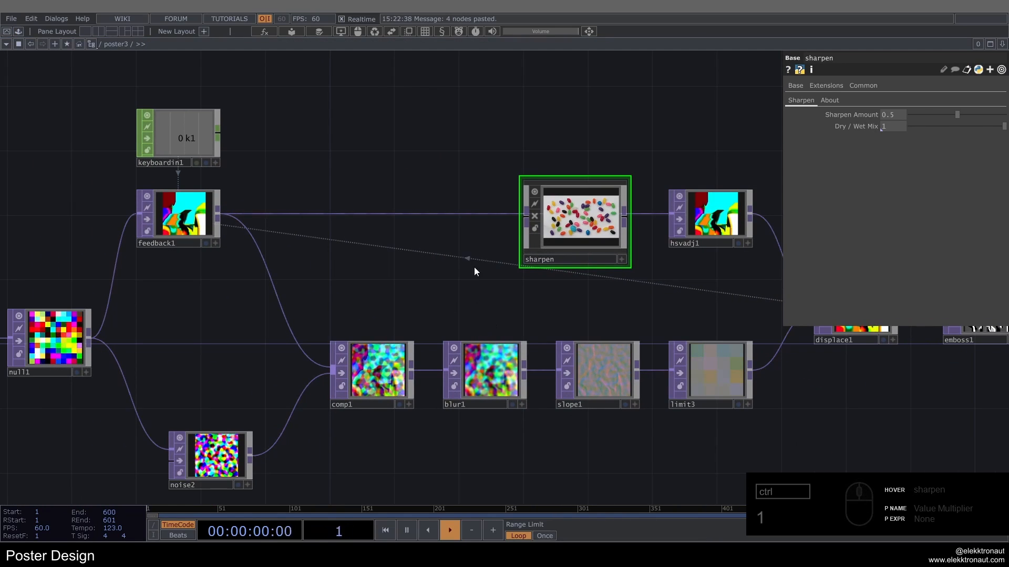
pyautogui.scroll(3, 363, 205)
pyautogui.rightClick(384, 229)
pyautogui.click(397, 226)
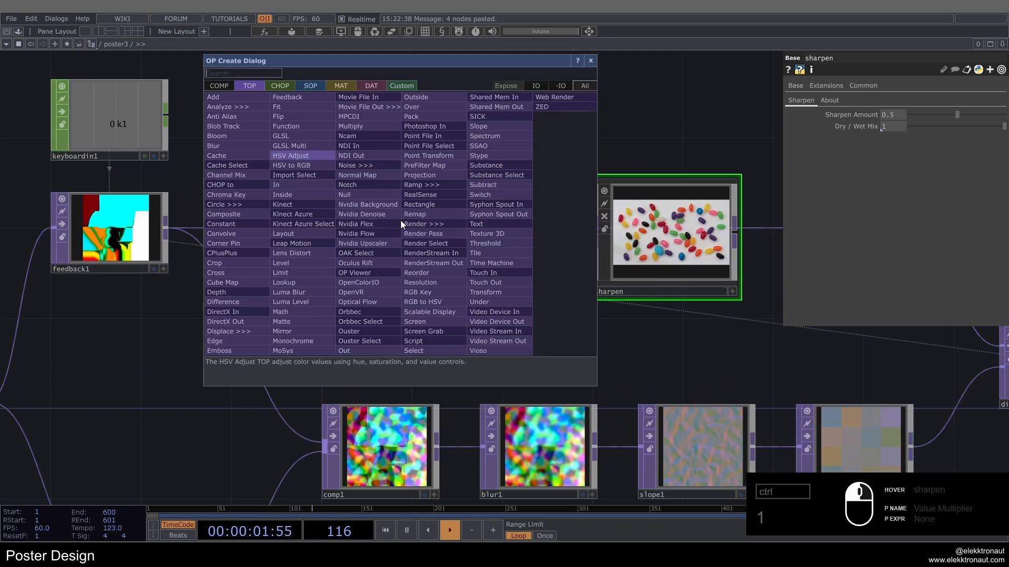
pyautogui.write('bl')
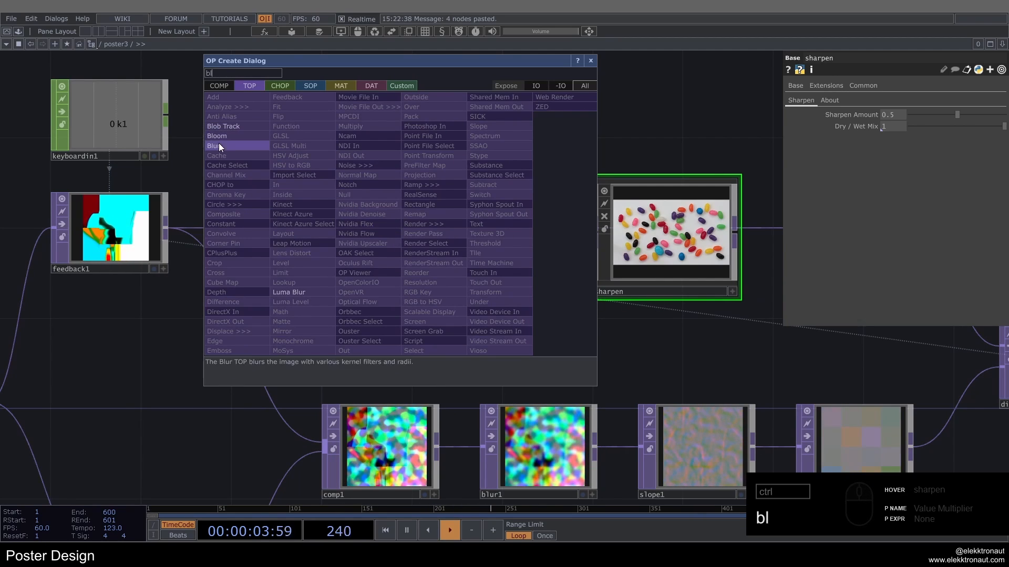
pyautogui.click(220, 146)
pyautogui.click(426, 231)
pyautogui.moveTo(488, 228); pyautogui.dragTo(618, 248)
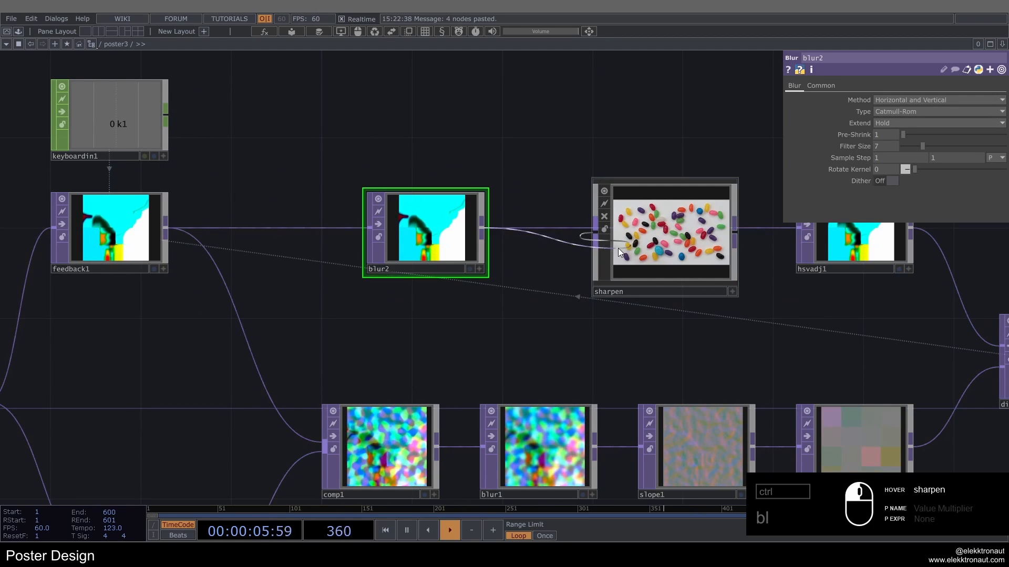
pyautogui.click(618, 248)
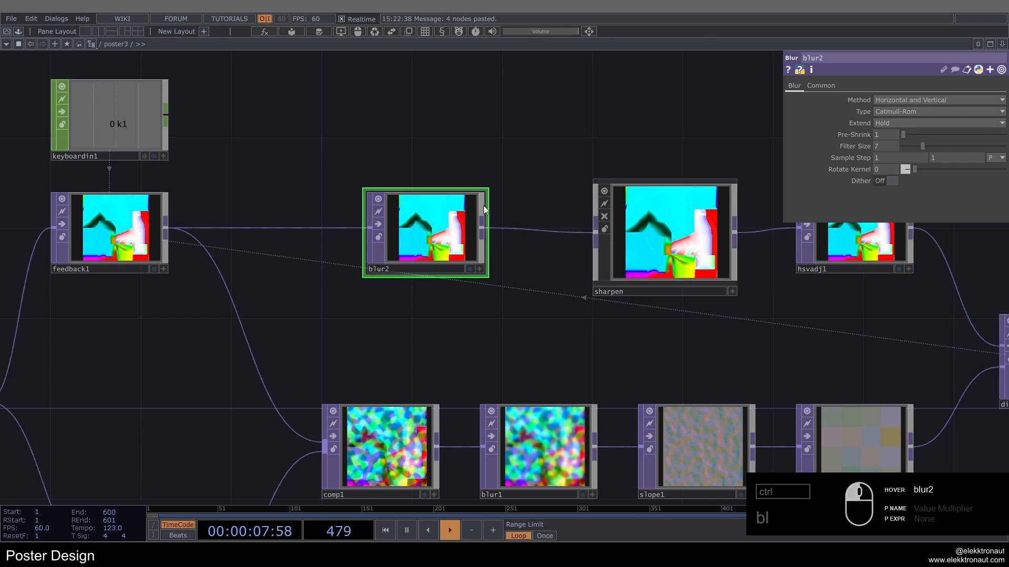
# Step: Set blur2's Filter Size to 2 and sharpen's Dry / Wet Mix to 0.95, and view displace1's output
pyautogui.moveTo(592, 150); pyautogui.dragTo(509, 138)
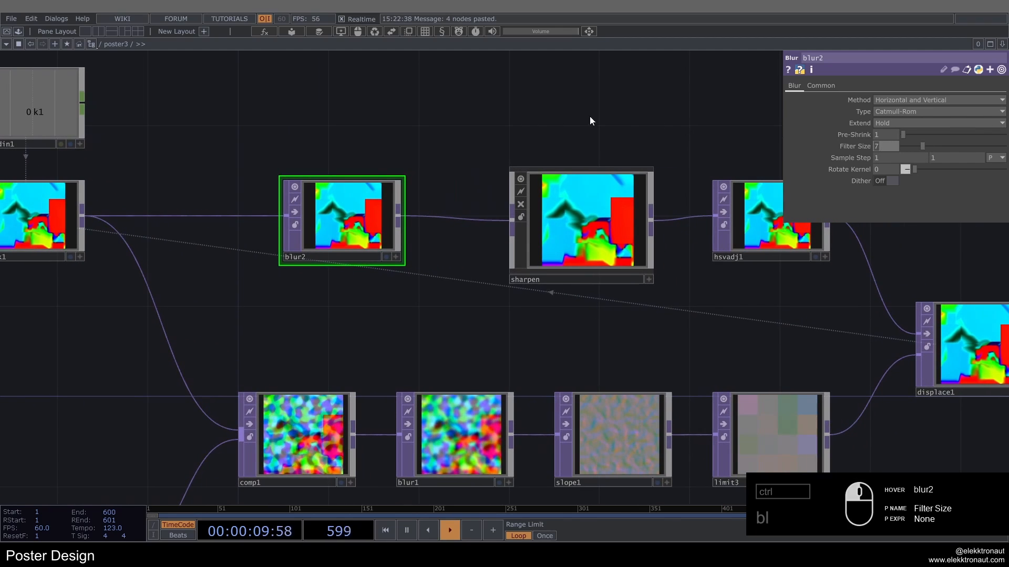
pyautogui.click(581, 221)
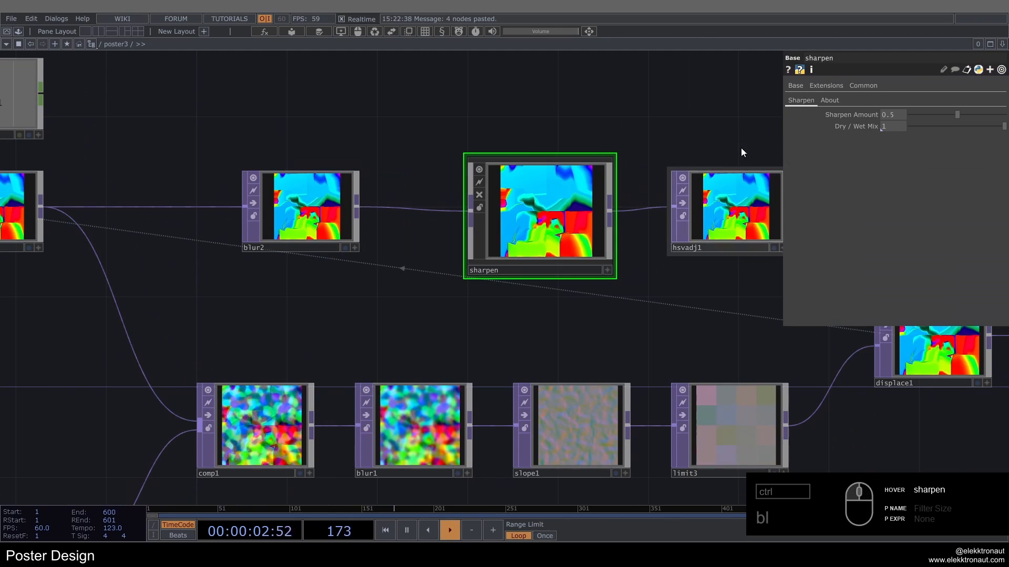
pyautogui.moveTo(828, 127)
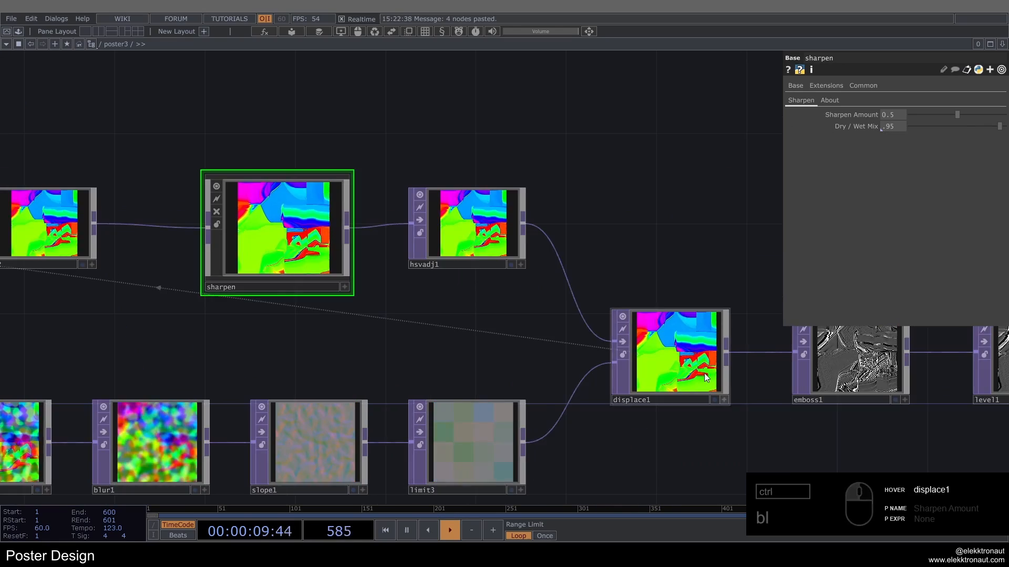
pyautogui.scroll(3, 670, 352)
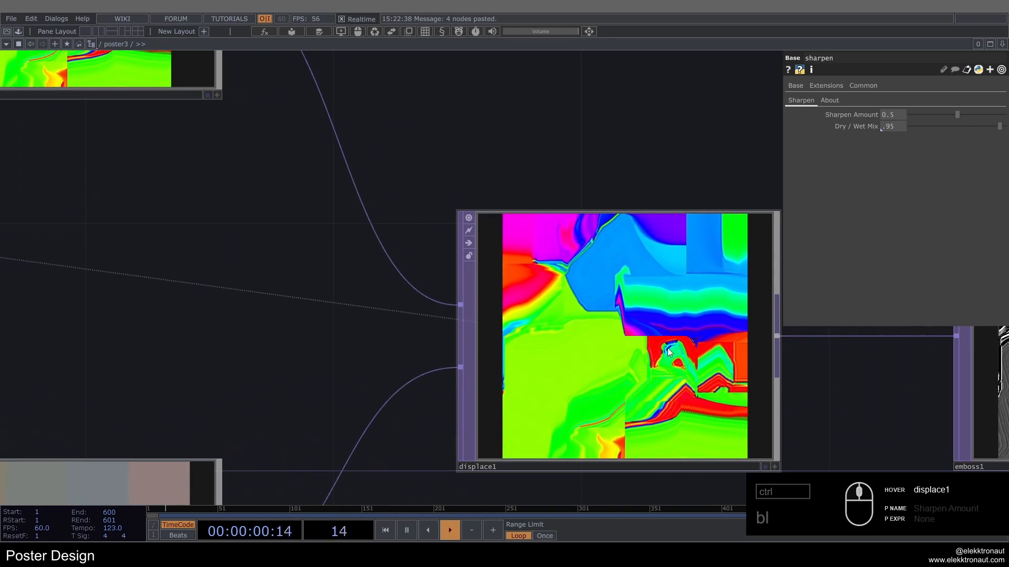
pyautogui.scroll(-3, 493, 298)
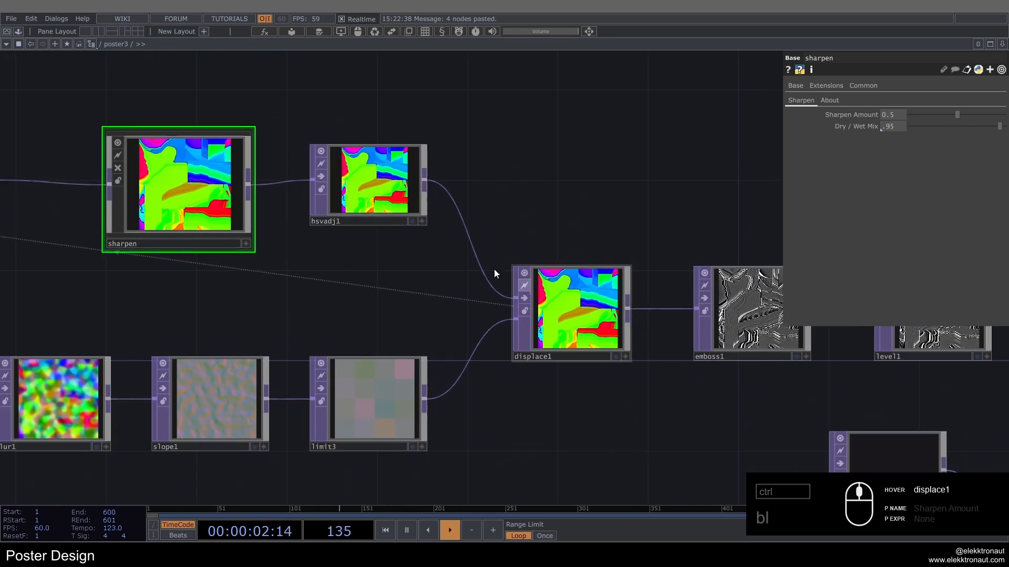
# Step: Bypass blur2 temporarily, view the effect on displace1's output, and re-enable blur2
pyautogui.moveTo(244, 267); pyautogui.dragTo(373, 273)
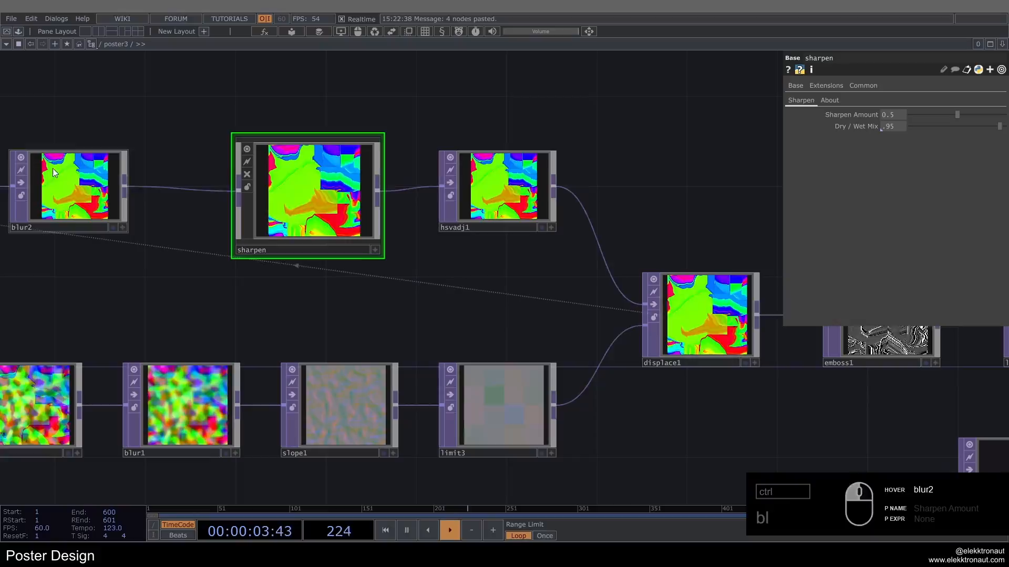
pyautogui.click(18, 181)
pyautogui.scroll(3, 714, 313)
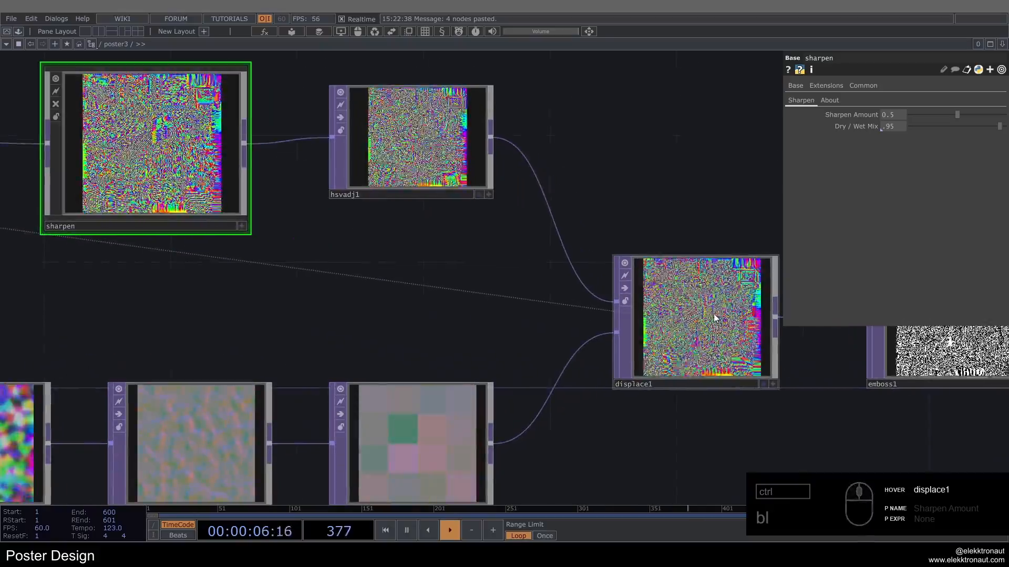
pyautogui.scroll(-3, 711, 315)
pyautogui.moveTo(456, 291); pyautogui.dragTo(531, 288)
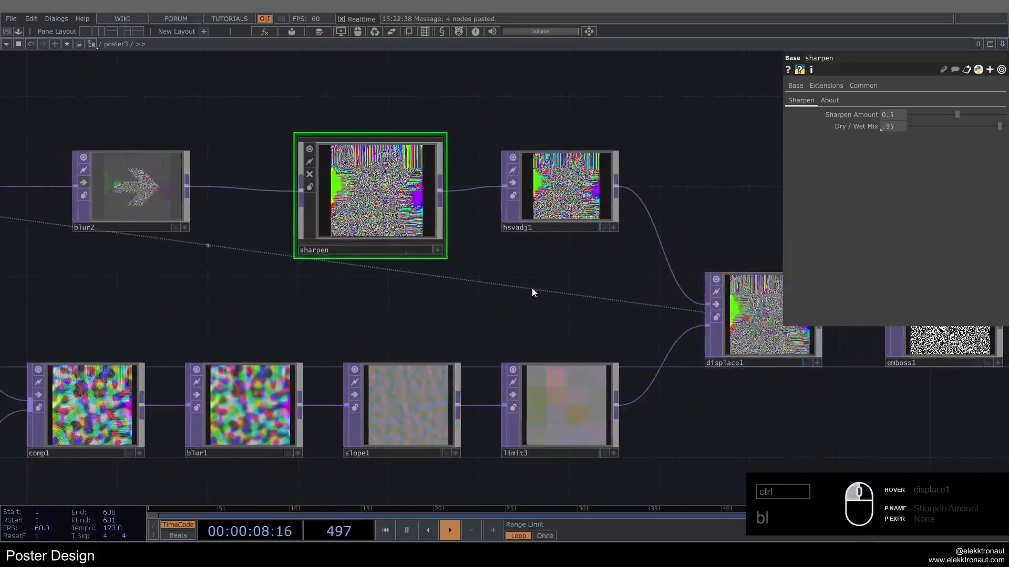
pyautogui.click(90, 177)
pyautogui.click(127, 187)
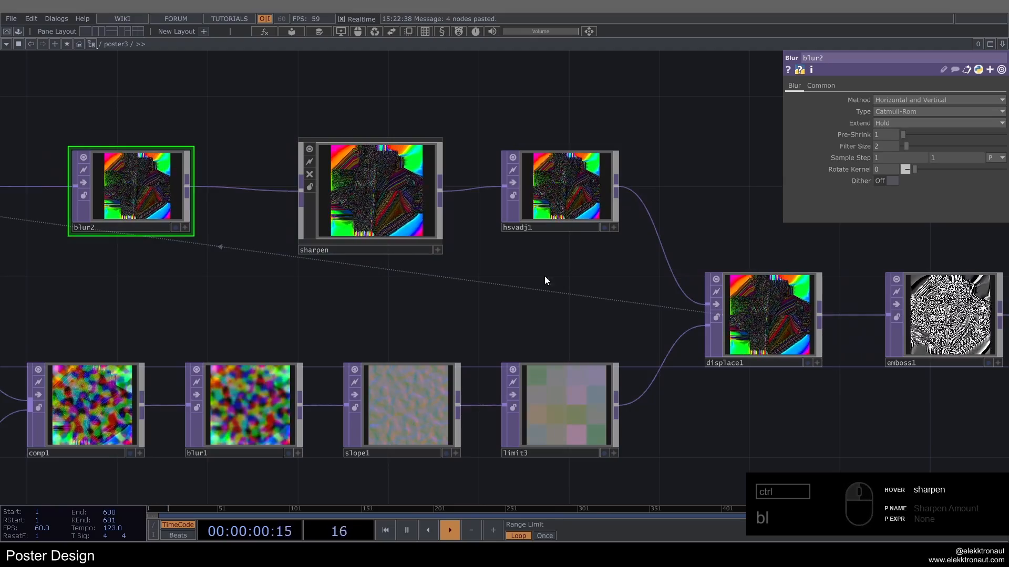
# Step: Restart the feedback loop and examine the patterns in displace1 and the recolored lookup1 output
pyautogui.press('1')
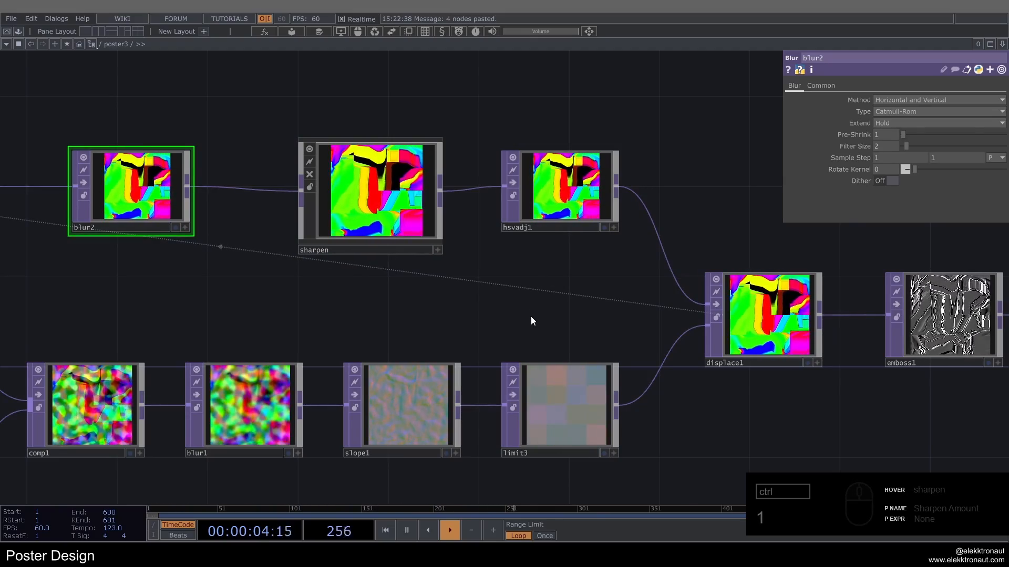
pyautogui.scroll(3, 758, 340)
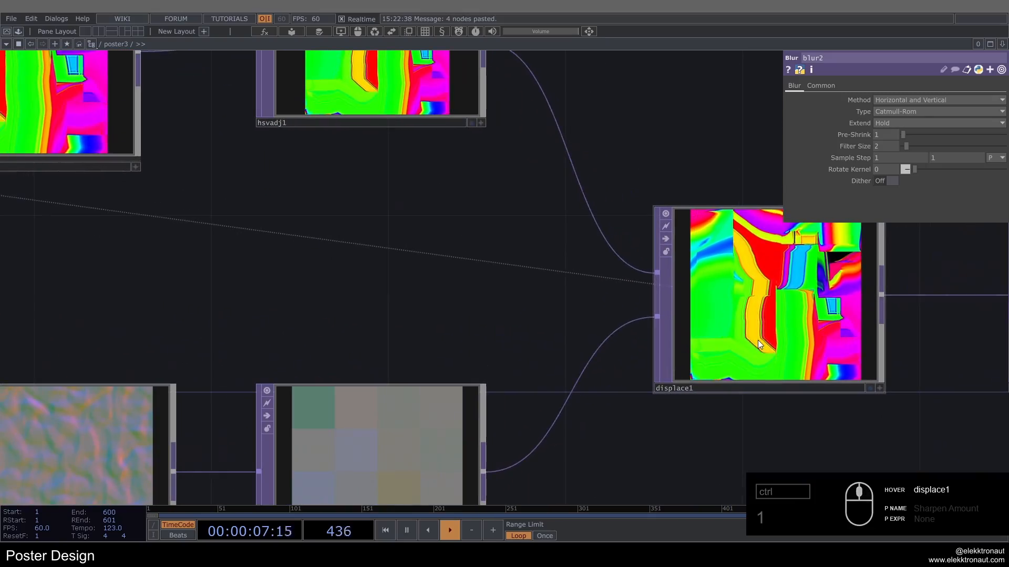
pyautogui.scroll(-3, 734, 288)
pyautogui.moveTo(748, 202); pyautogui.dragTo(570, 205)
pyautogui.scroll(3, 581, 275)
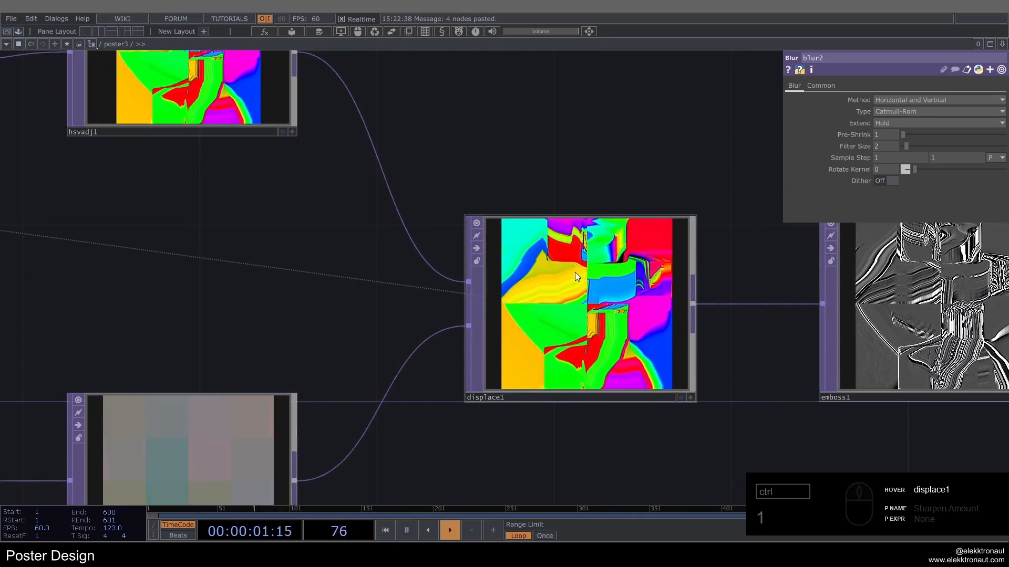
pyautogui.scroll(-4, 577, 277)
pyautogui.scroll(4, 463, 214)
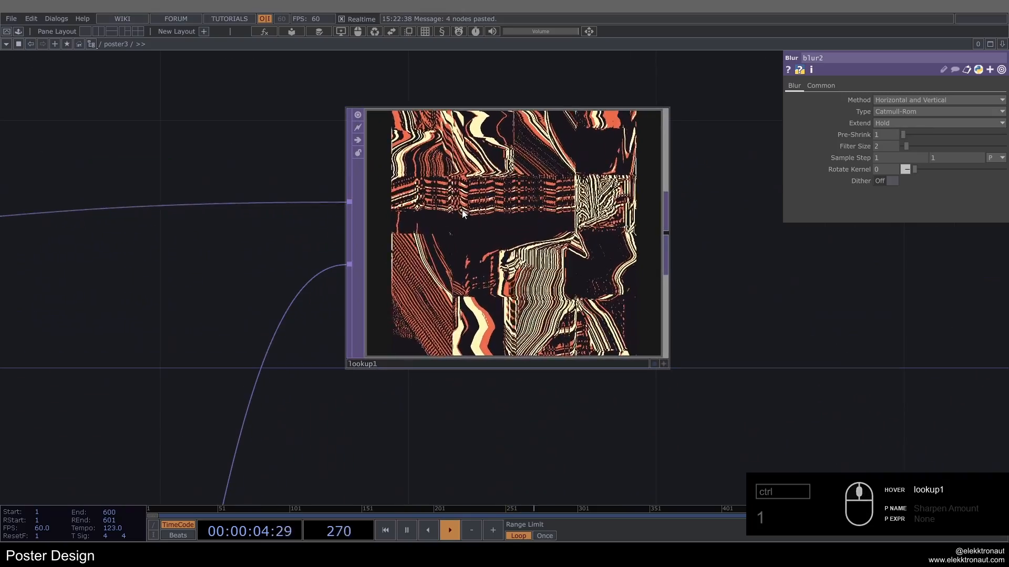
pyautogui.scroll(-4, 532, 257)
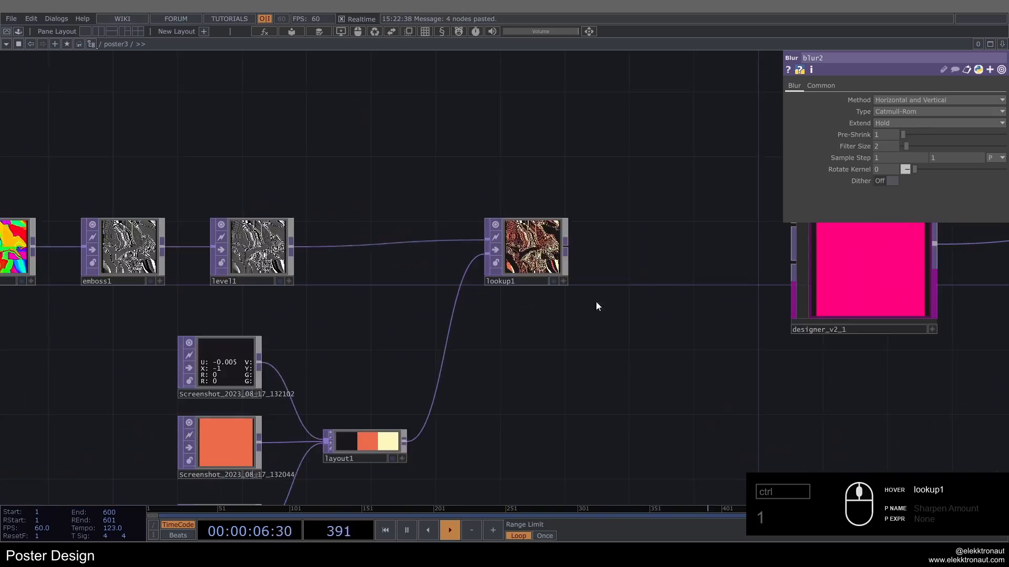
# Step: Undo the stray connection and connect lookup1's output to designer_v2_1's first input
pyautogui.moveTo(596, 307); pyautogui.dragTo(295, 328)
pyautogui.hotkey('ctrl', 'z')
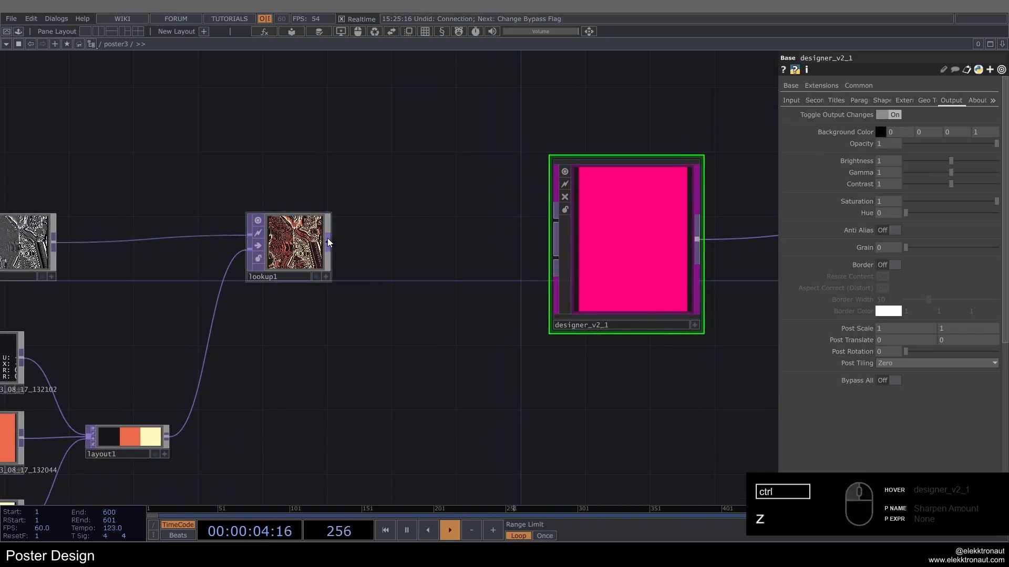
pyautogui.click(329, 242)
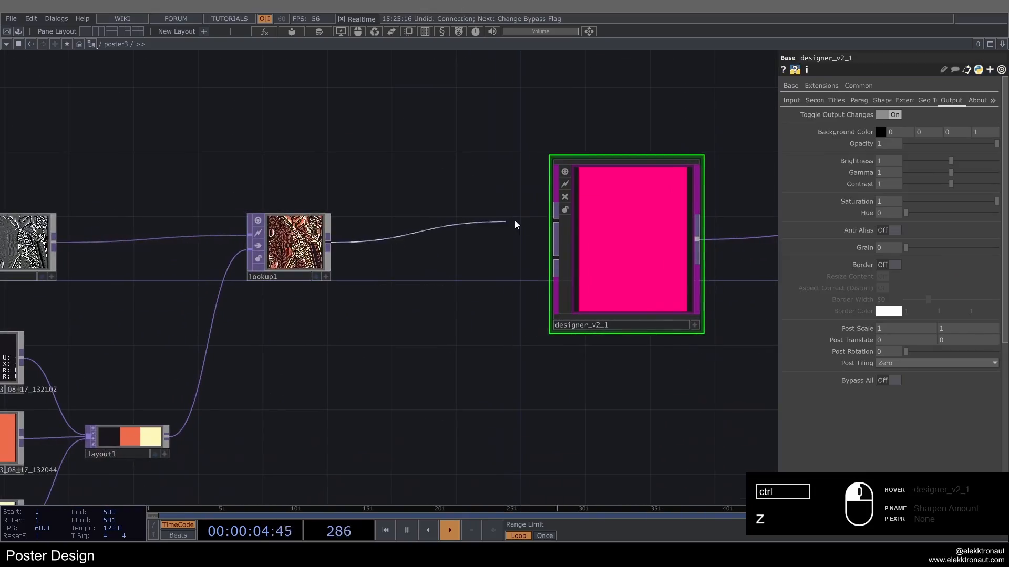
pyautogui.click(555, 223)
pyautogui.scroll(2, 649, 221)
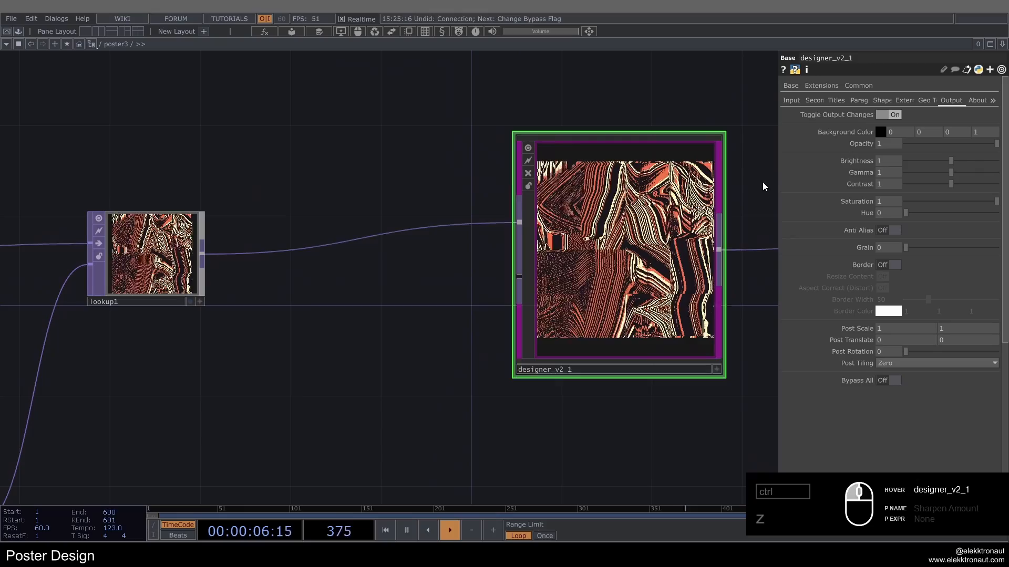
# Step: Turn on Custom Resolution for designer_v2_1's input and set the resolution to 1500 x 2000
pyautogui.middleClick(209, 249)
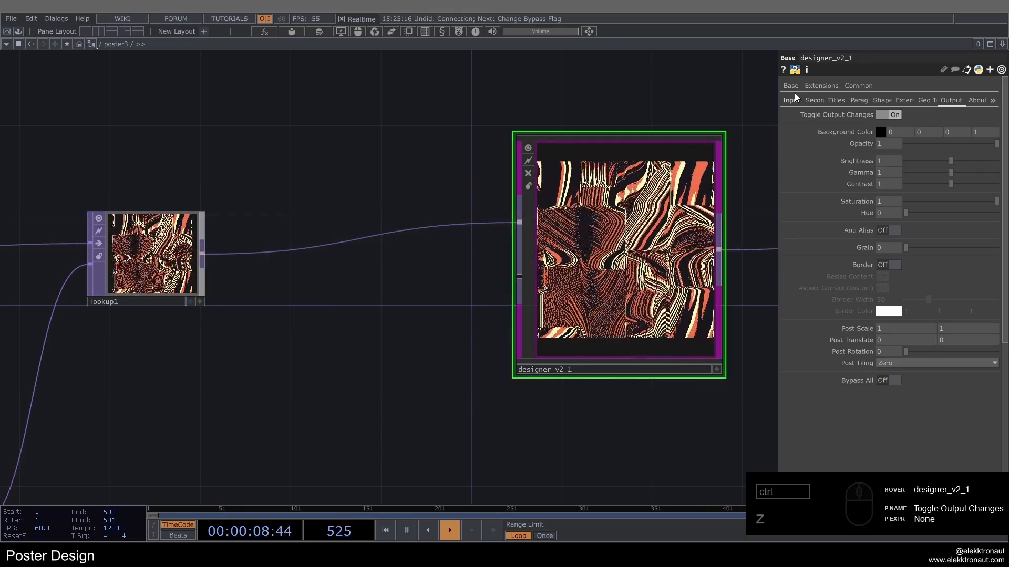
pyautogui.click(791, 100)
pyautogui.click(885, 144)
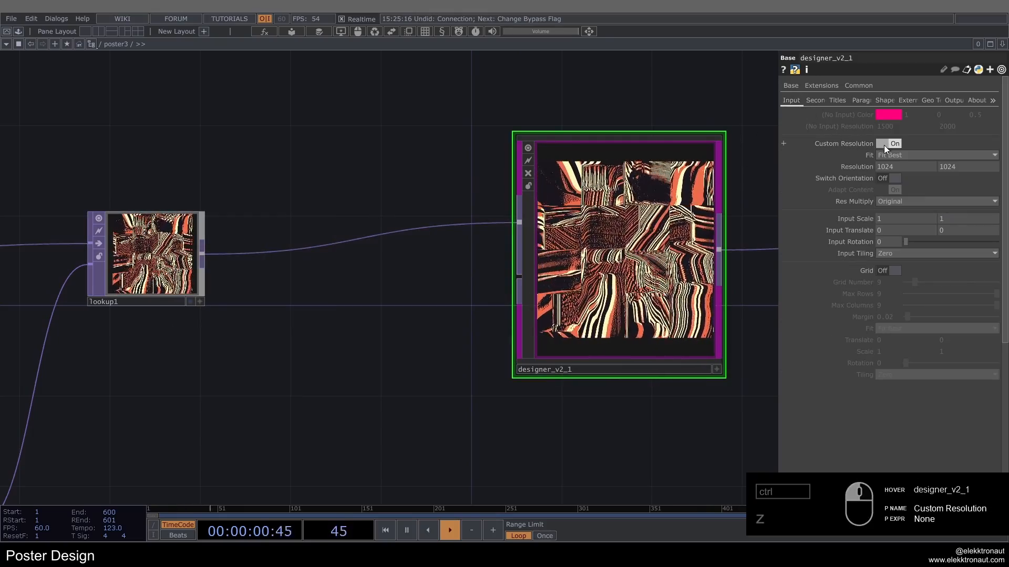
pyautogui.moveTo(897, 167); pyautogui.dragTo(782, 164)
pyautogui.write('1500')
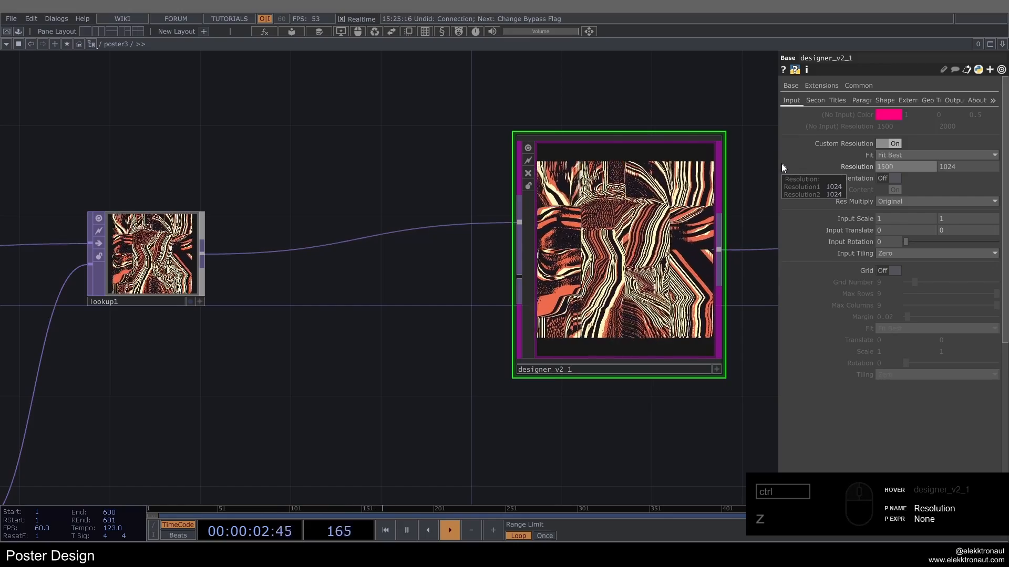
pyautogui.write('0')
pyautogui.press('Tab')
pyautogui.write('200')
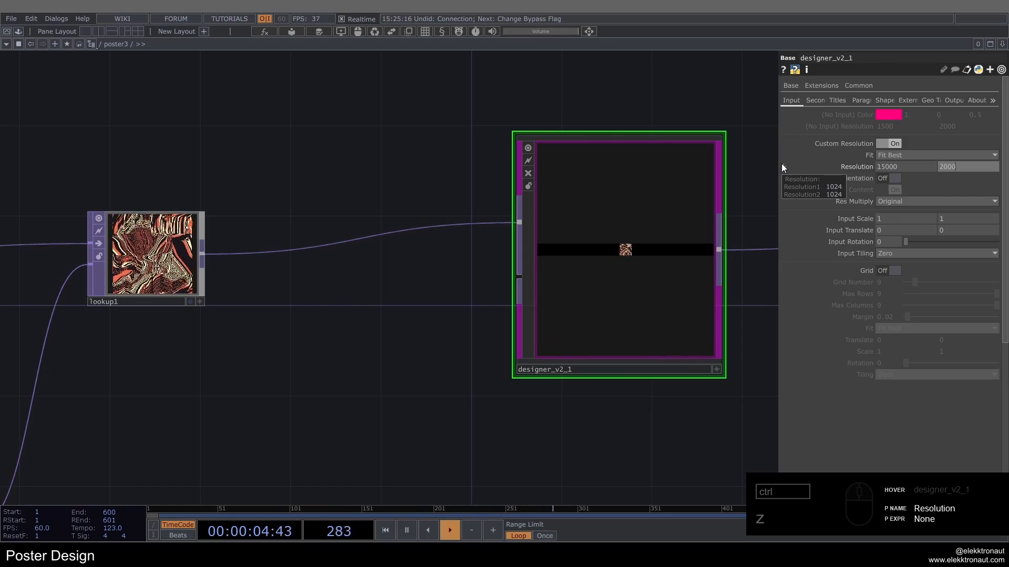
pyautogui.press('Return')
pyautogui.press('BackSpace')
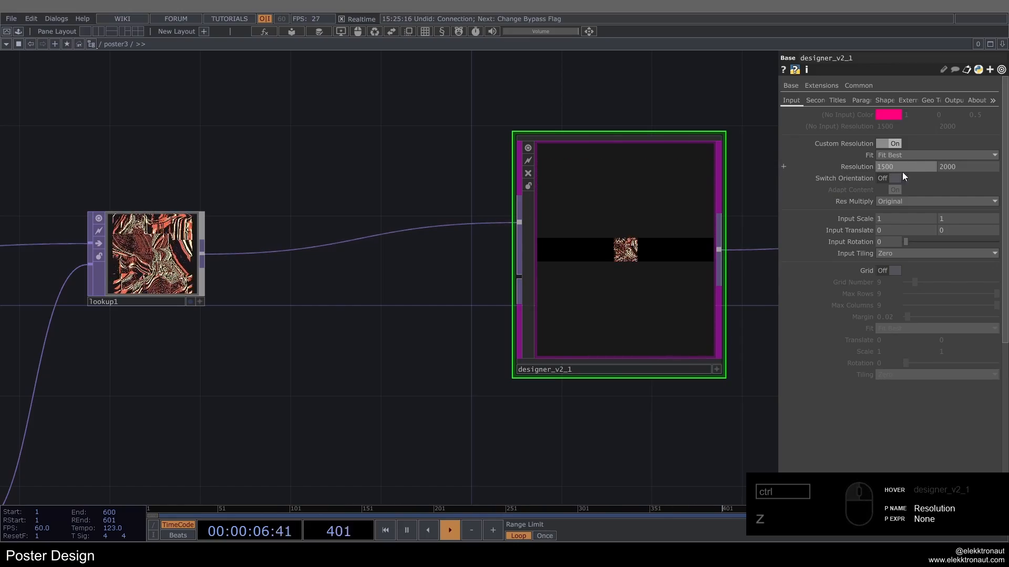
pyautogui.press('Return')
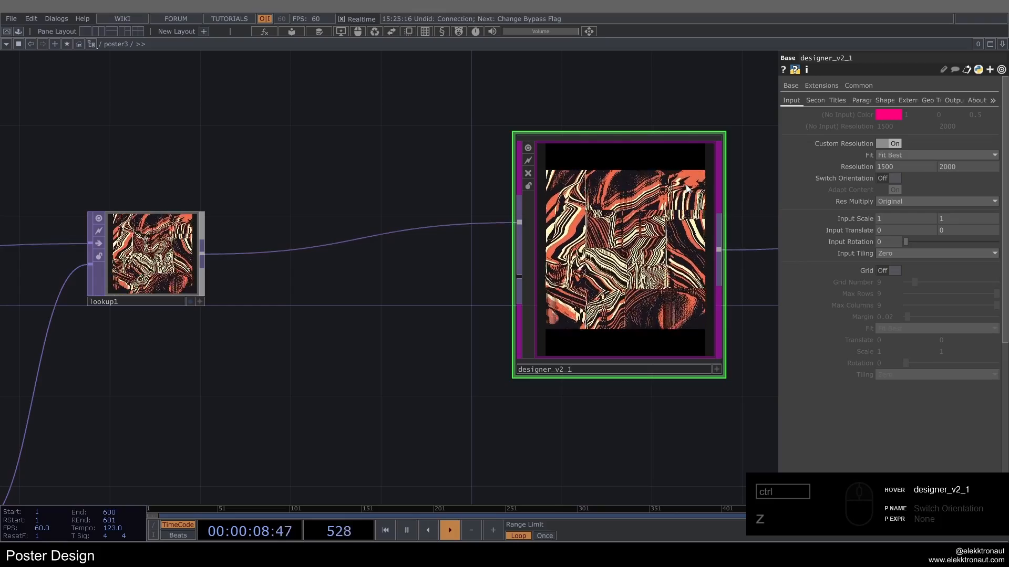
# Step: Set designer_v2_1's Input Scale to 0.9 on both axes and its vertical Input Translate to 0.125
pyautogui.scroll(3, 666, 149)
pyautogui.moveTo(326, 141); pyautogui.dragTo(227, 140)
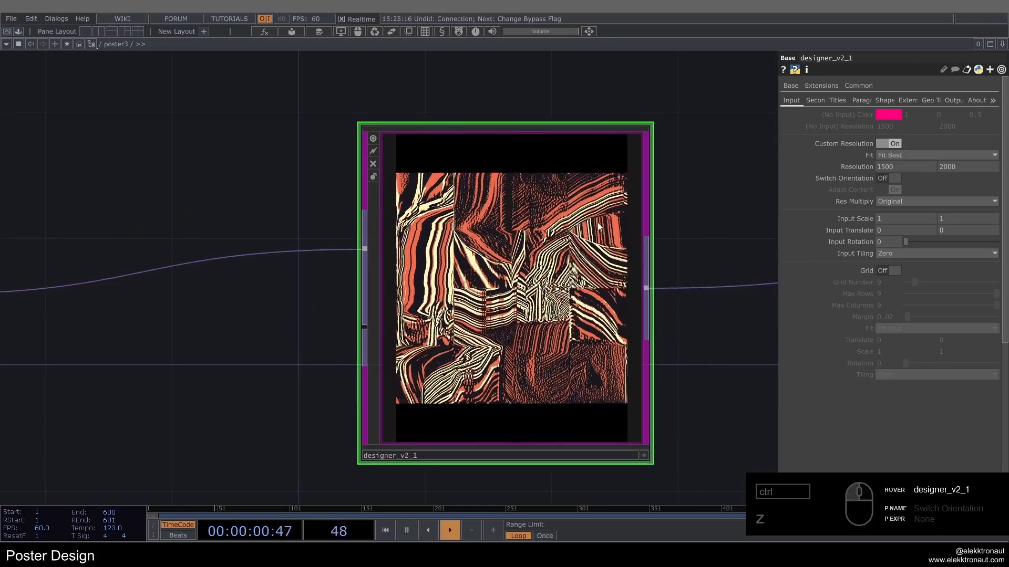
pyautogui.moveTo(862, 215); pyautogui.dragTo(862, 215)
pyautogui.moveTo(862, 216); pyautogui.dragTo(717, 236, button='middle')
pyautogui.click(951, 228)
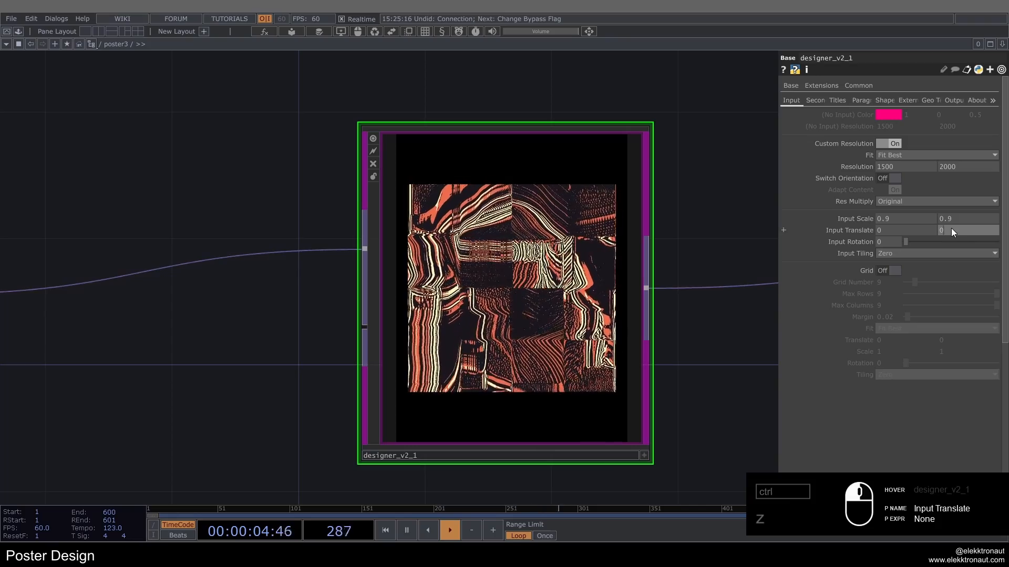
pyautogui.click(941, 226)
pyautogui.write('0.1')
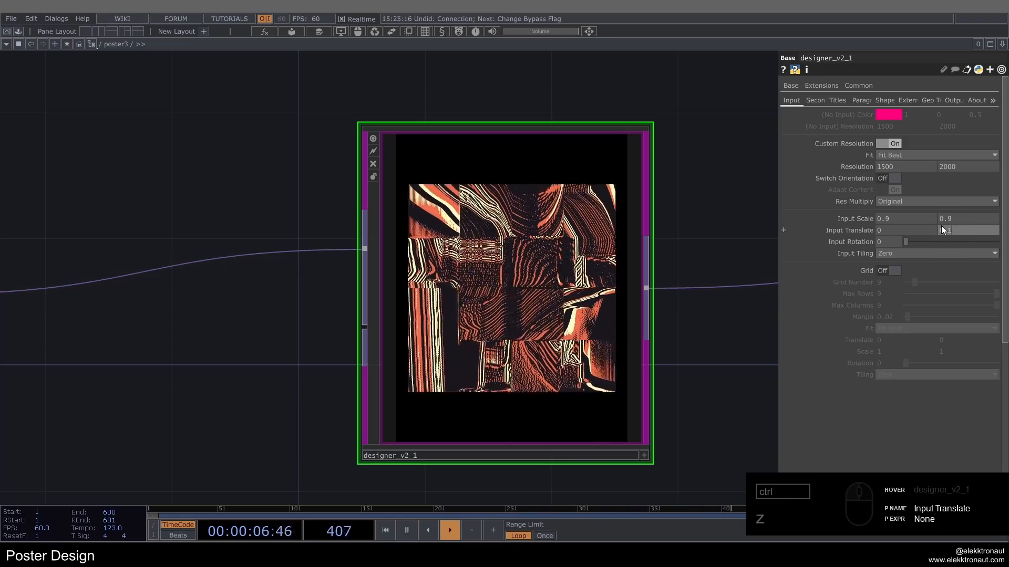
pyautogui.write('25')
pyautogui.press('Return')
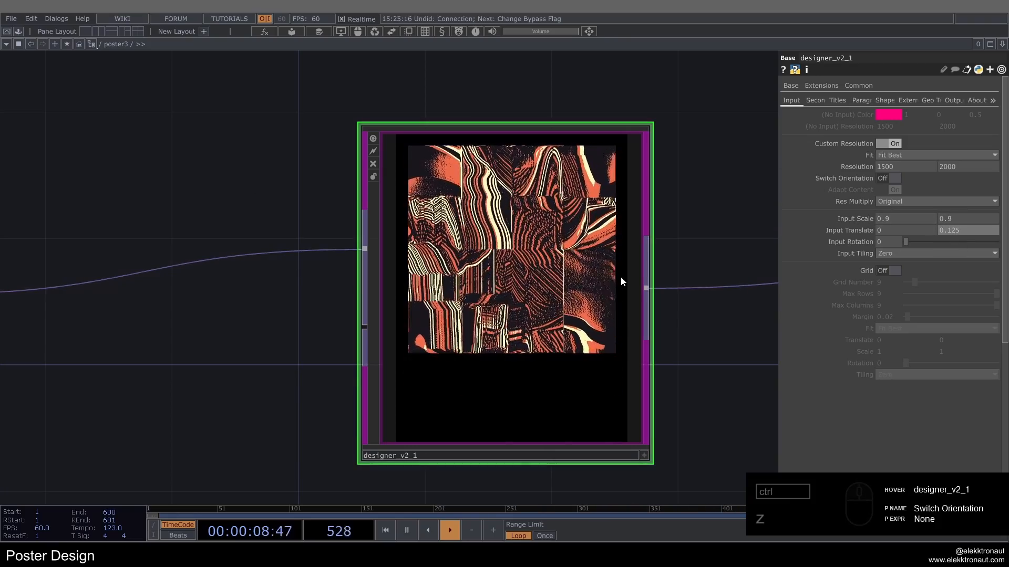
# Step: Connect the orange Screenshot_2023_08_17_132044 image to designer_v2_1's second input
pyautogui.scroll(2, 510, 199)
pyautogui.scroll(-1, 488, 167)
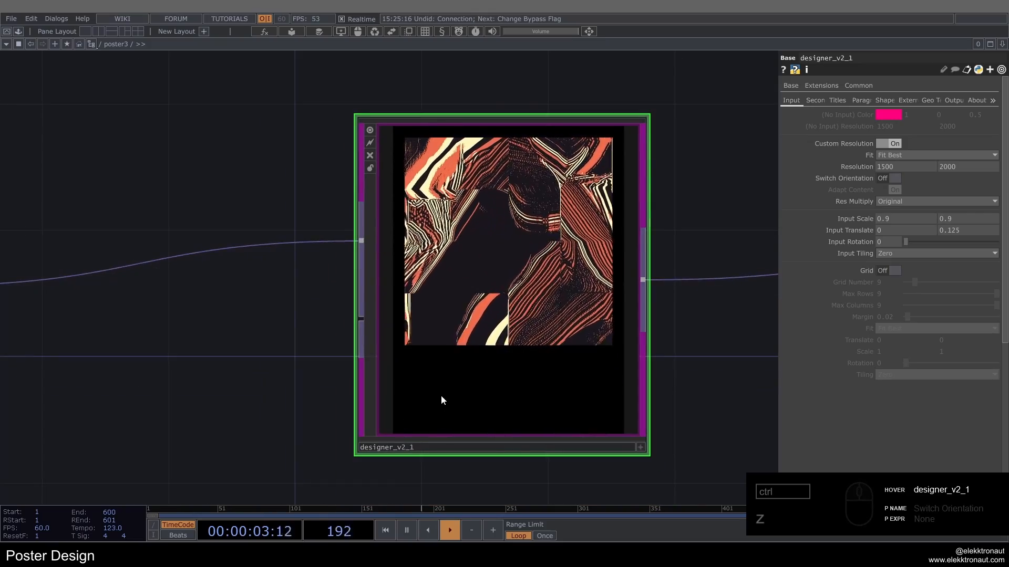
pyautogui.scroll(-2, 574, 254)
pyautogui.scroll(-3, 574, 255)
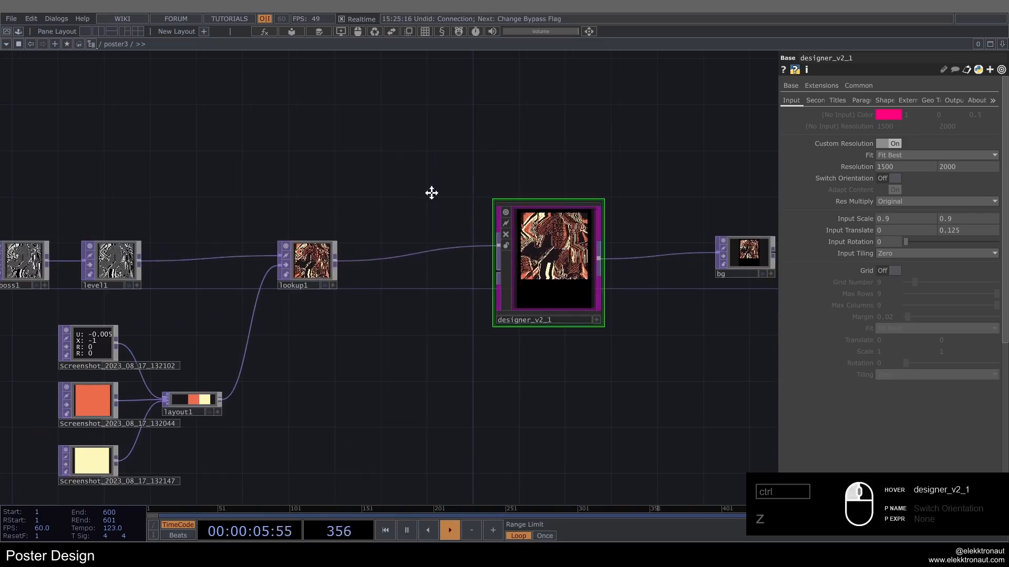
pyautogui.moveTo(432, 194); pyautogui.dragTo(522, 180)
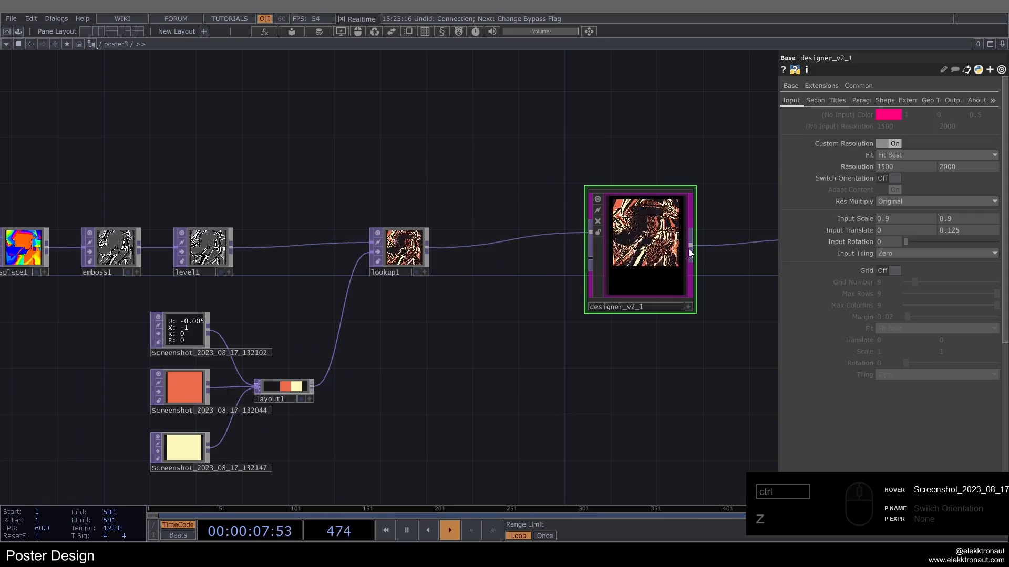
pyautogui.scroll(4, 641, 235)
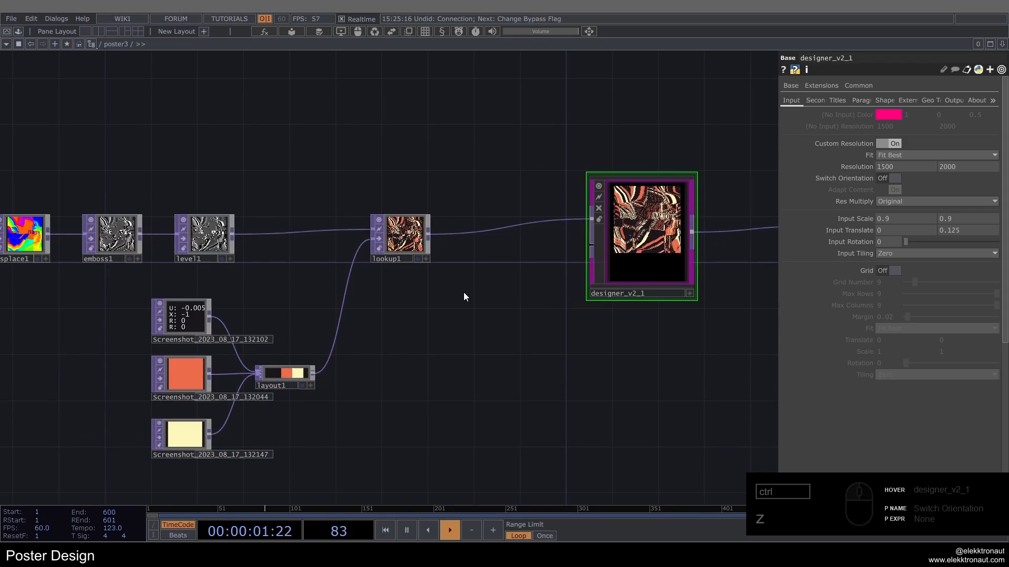
pyautogui.click(950, 100)
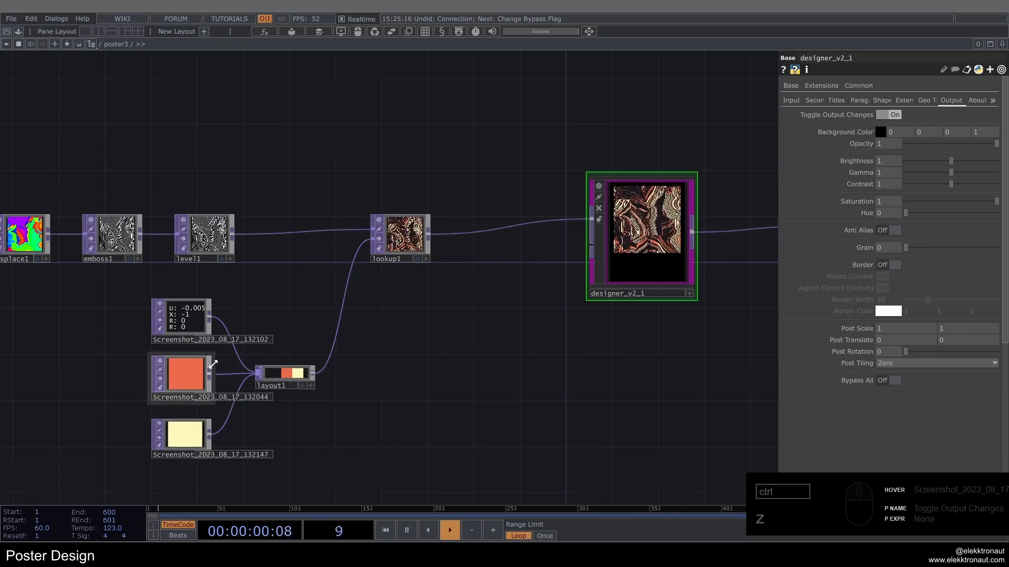
pyautogui.moveTo(212, 364); pyautogui.dragTo(591, 251)
pyautogui.scroll(5, 428, 430)
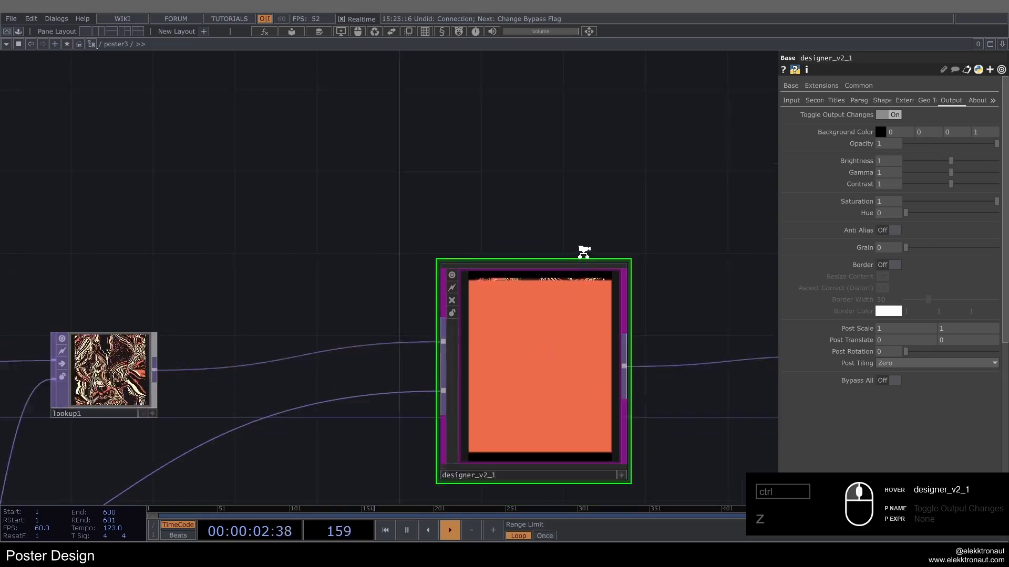
# Step: Undo the orange image's connection and view designer_v2_1's Second Input parameters
pyautogui.scroll(-5, 581, 252)
pyautogui.hotkey('ctrl', 'z')
pyautogui.click(805, 100)
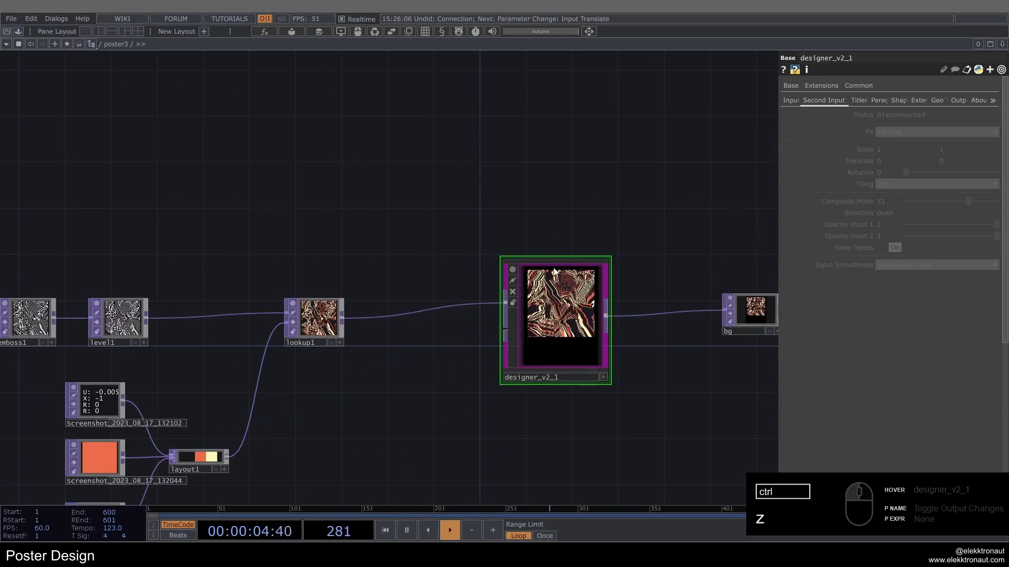
pyautogui.scroll(3, 557, 285)
pyautogui.moveTo(677, 263); pyautogui.dragTo(686, 203)
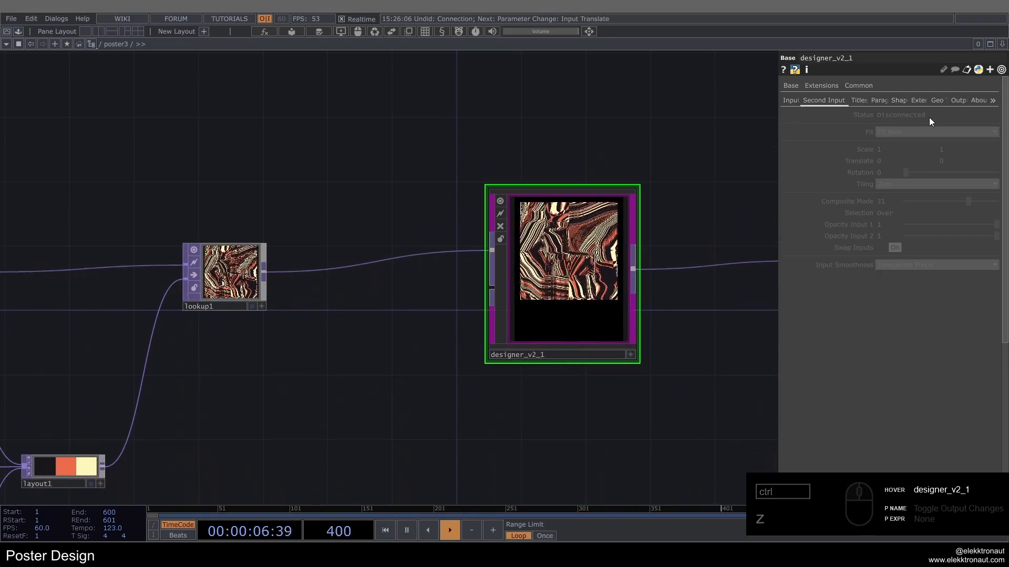
pyautogui.scroll(-2, 597, 271)
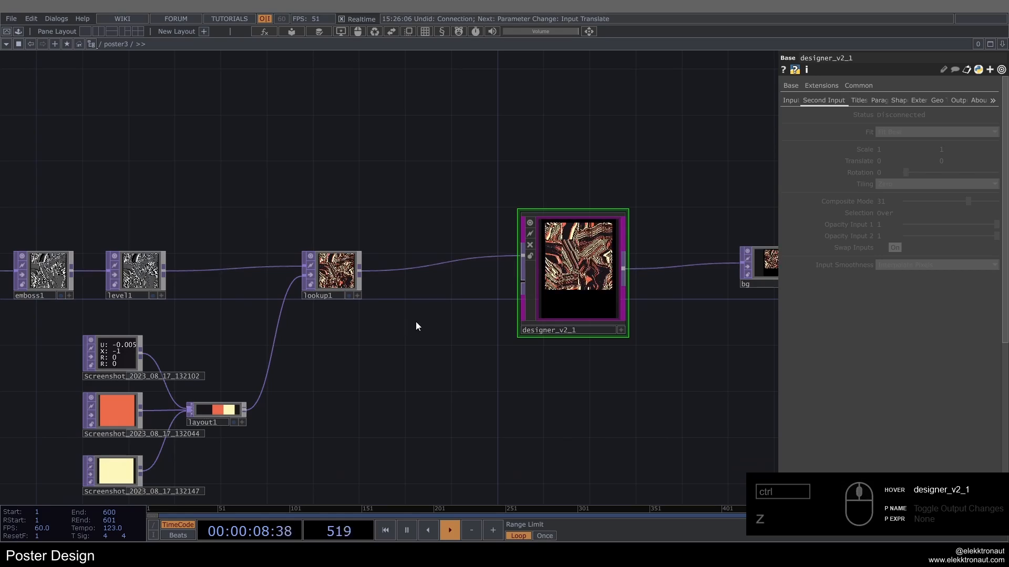
# Step: Redo the orange image's connection to the second input and turn off Swap Inputs
pyautogui.hotkey('ctrl', 'y')
pyautogui.scroll(3, 540, 275)
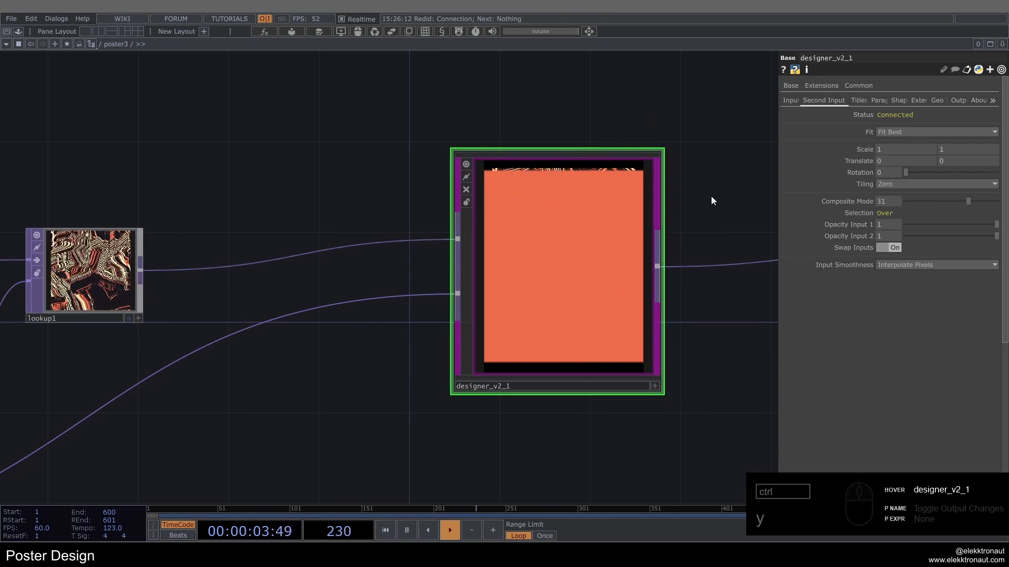
pyautogui.click(892, 247)
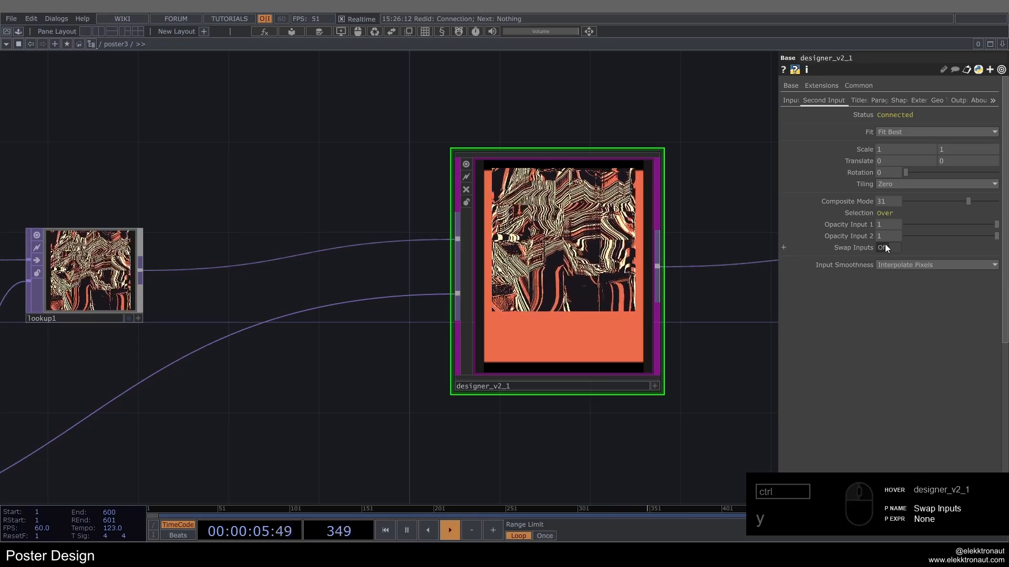
# Step: Set the second input's Fit to Fill and its Scale to 1.3 on both axes, and inspect the orange margins
pyautogui.click(895, 132)
pyautogui.click(896, 139)
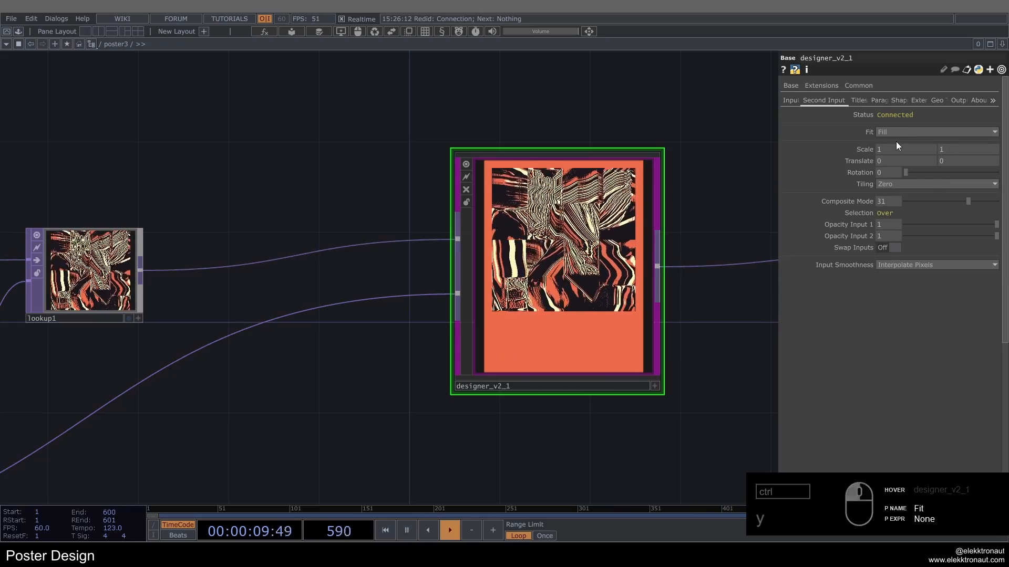
pyautogui.moveTo(867, 148); pyautogui.dragTo(879, 149)
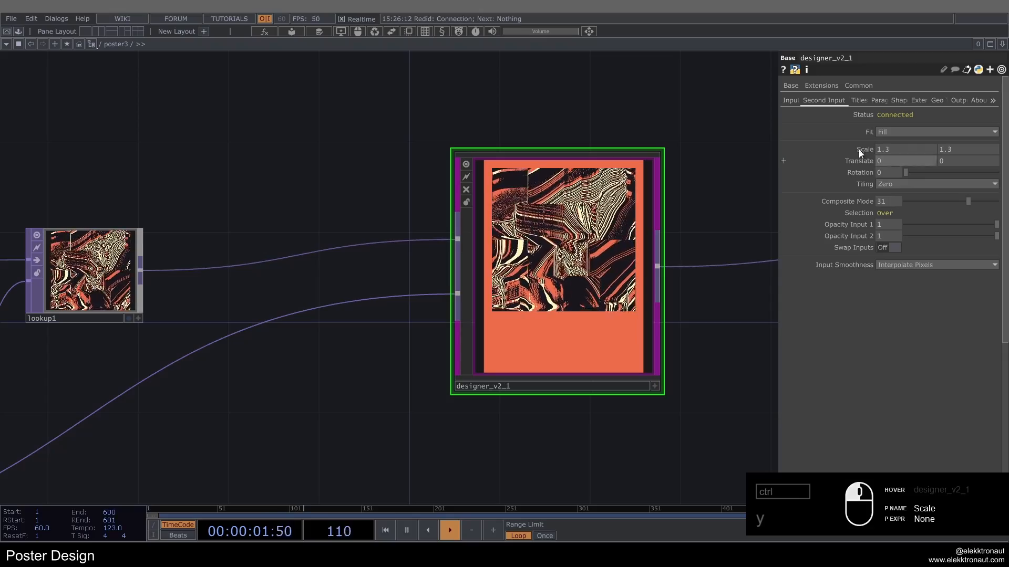
pyautogui.scroll(6, 644, 217)
pyautogui.moveTo(726, 193); pyautogui.dragTo(715, 244)
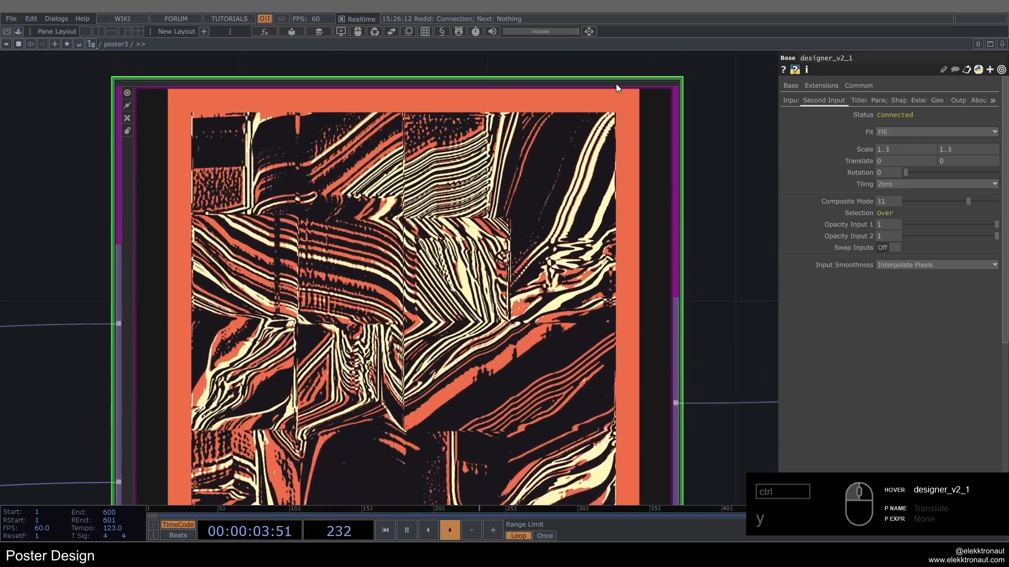
pyautogui.scroll(2, 626, 93)
pyautogui.scroll(-6, 626, 112)
pyautogui.scroll(-5, 627, 113)
pyautogui.moveTo(354, 357); pyautogui.dragTo(268, 481)
pyautogui.scroll(3, 563, 310)
pyautogui.scroll(2, 562, 310)
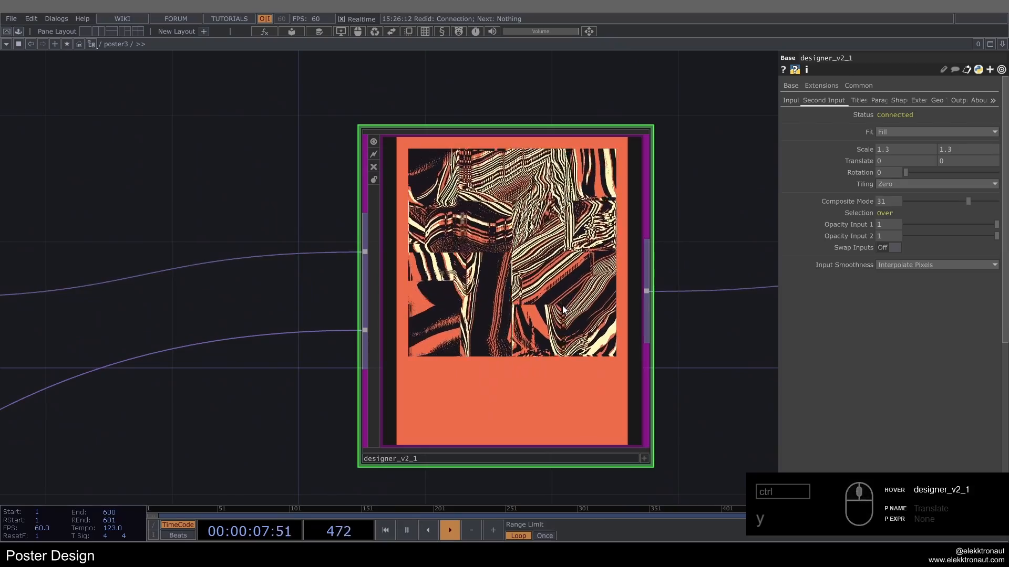
# Step: Try Composite Mode 28 (Negate) for the second input and undo the change
pyautogui.moveTo(963, 203)
pyautogui.mouseDown()
pyautogui.moveTo(945, 202)
pyautogui.moveTo(962, 201)
pyautogui.mouseUp()
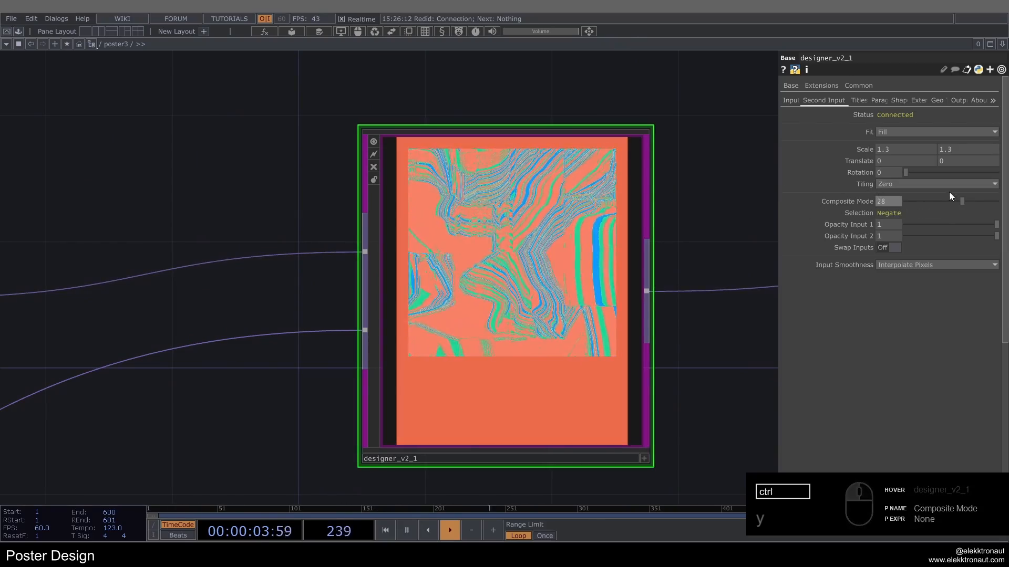
pyautogui.hotkey('ctrl', 'z')
pyautogui.scroll(-2, 648, 247)
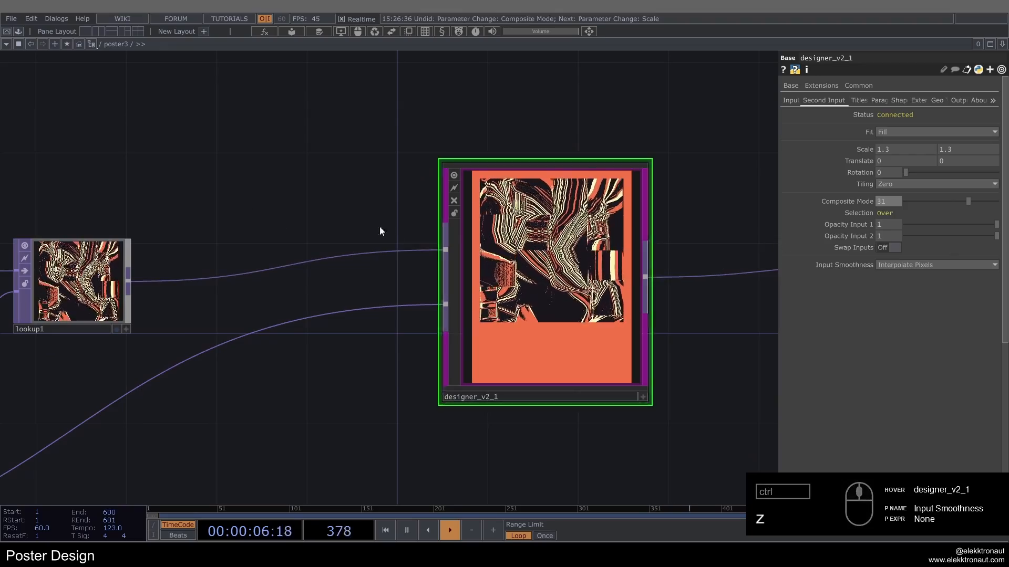
pyautogui.scroll(-2, 640, 207)
pyautogui.scroll(3, 612, 226)
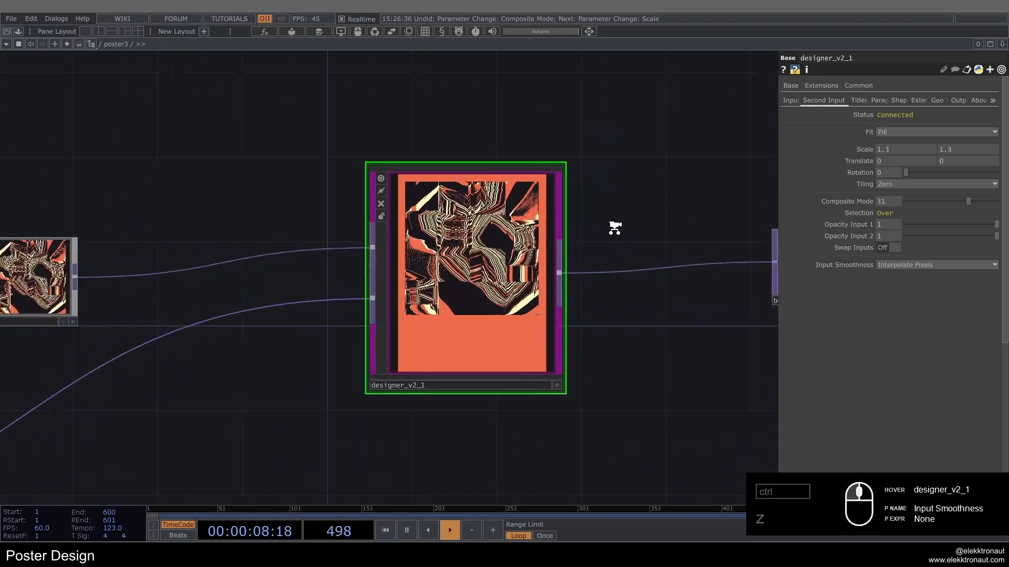
# Step: Widen the parameter area and enable designer_v2_1's Title 1 in white with the text "harmony in motion"
pyautogui.click(859, 99)
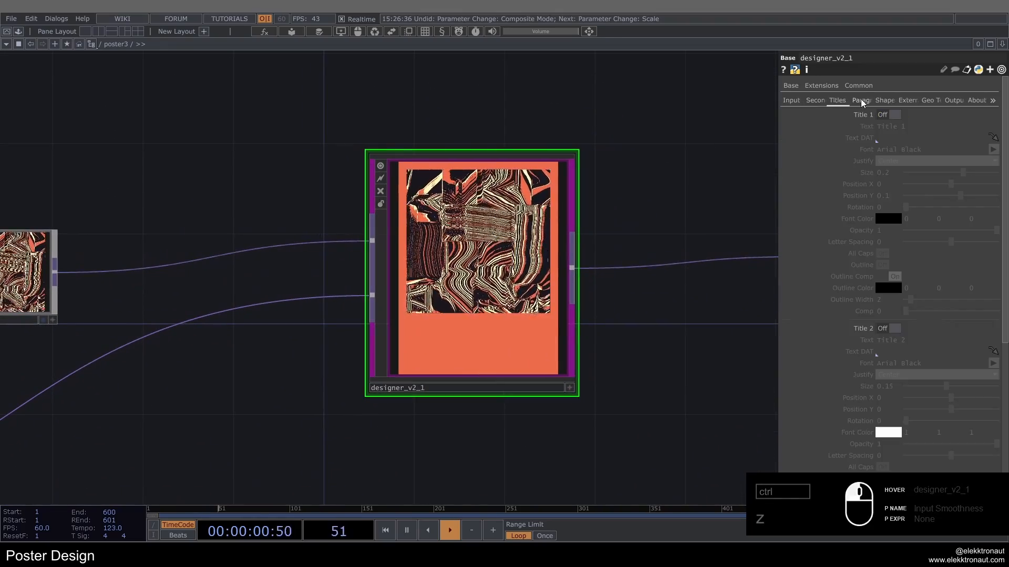
pyautogui.moveTo(778, 106); pyautogui.dragTo(672, 106)
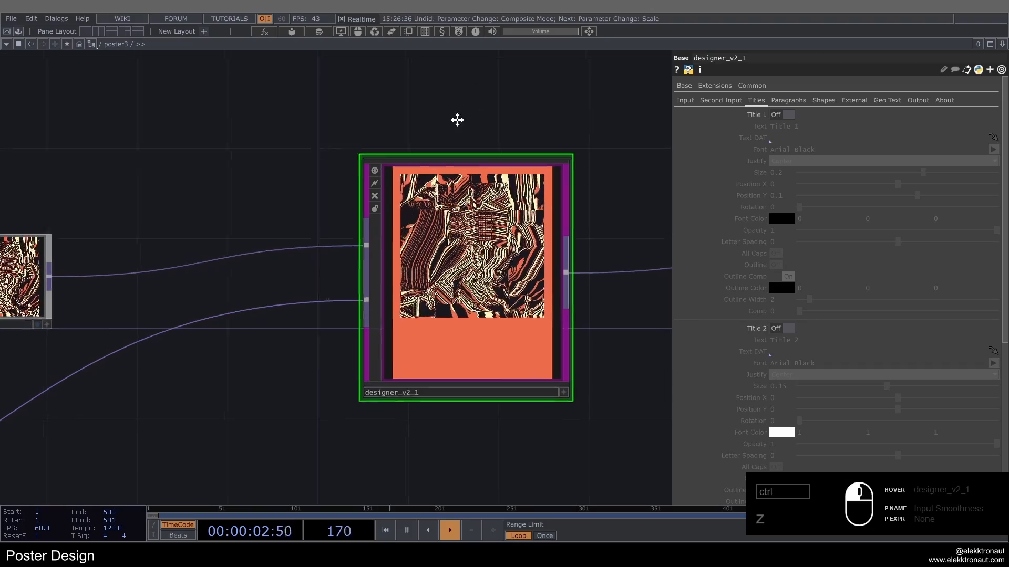
pyautogui.click(783, 116)
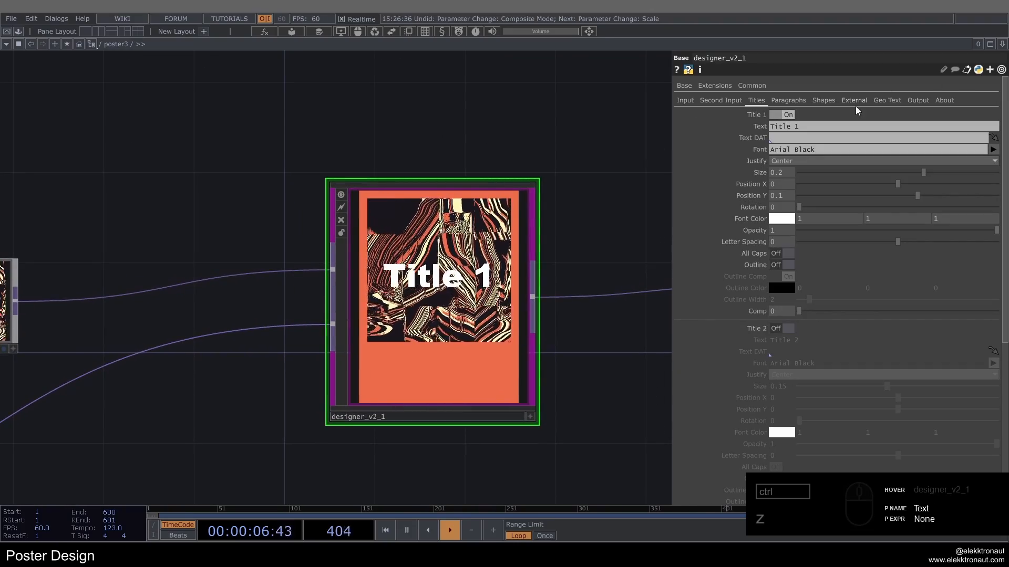
pyautogui.click(819, 126)
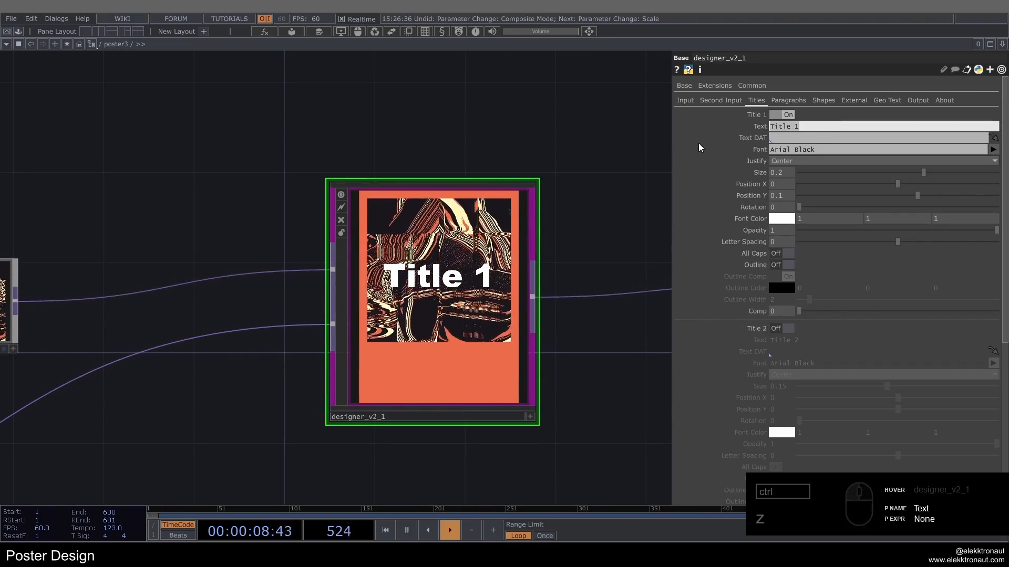
# Step: Set Title 1's Size to 0.0565 and its Justify option to Left
pyautogui.moveTo(923, 172); pyautogui.dragTo(838, 172)
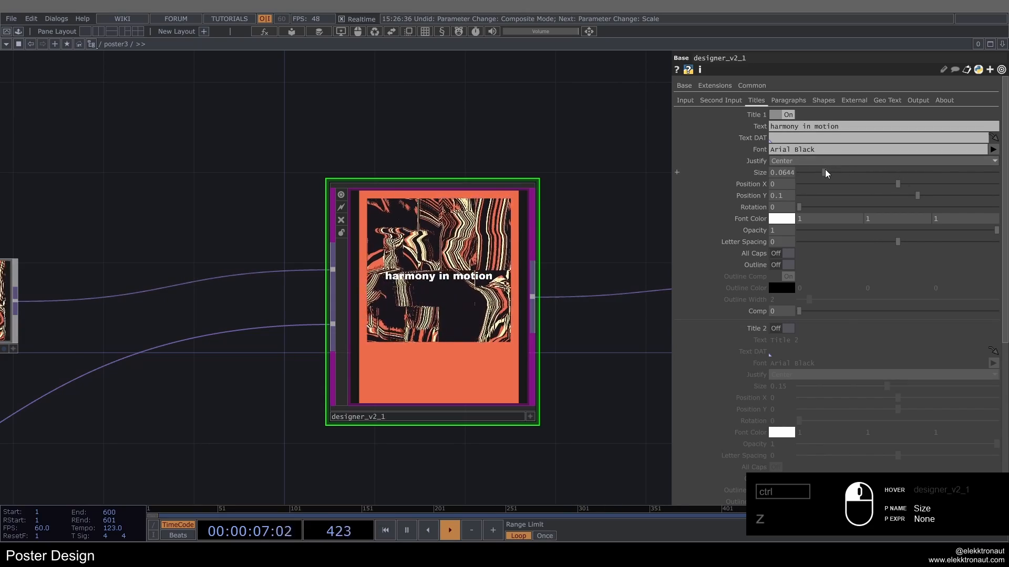
pyautogui.click(782, 162)
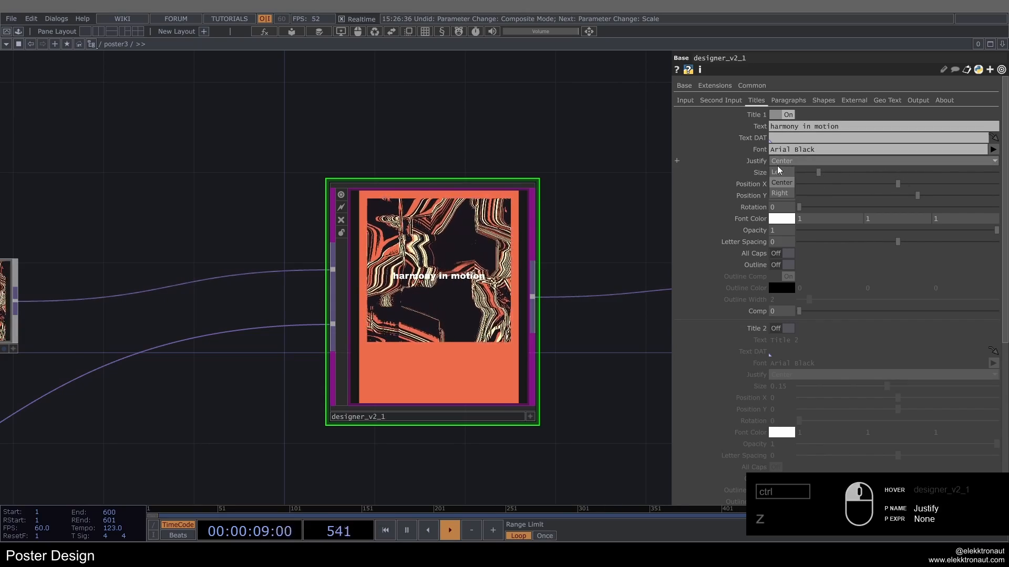
pyautogui.click(778, 173)
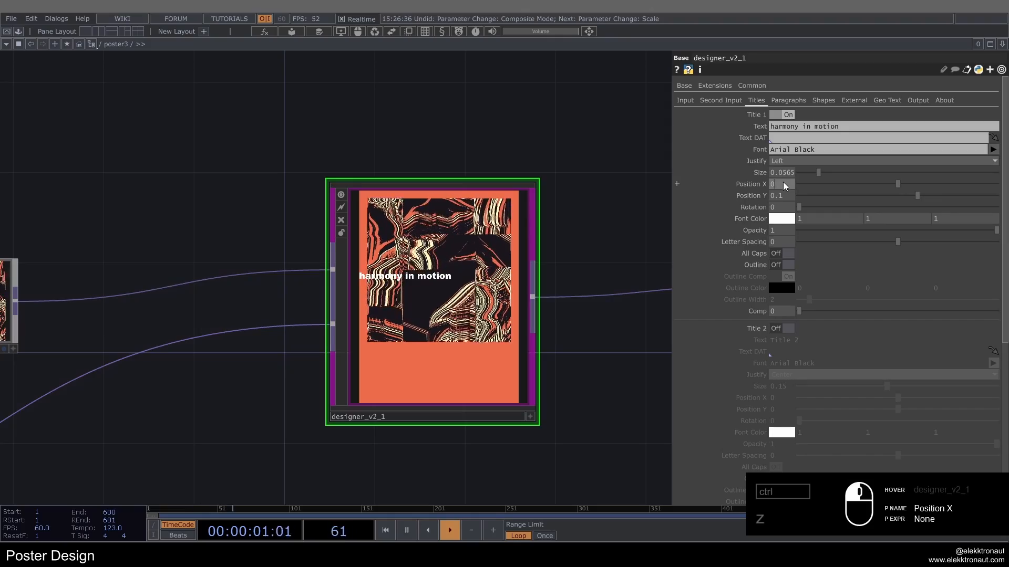
# Step: Position Title 1 just below the pattern, with Position X 0.047 and Position Y -0.259
pyautogui.scroll(5, 327, 419)
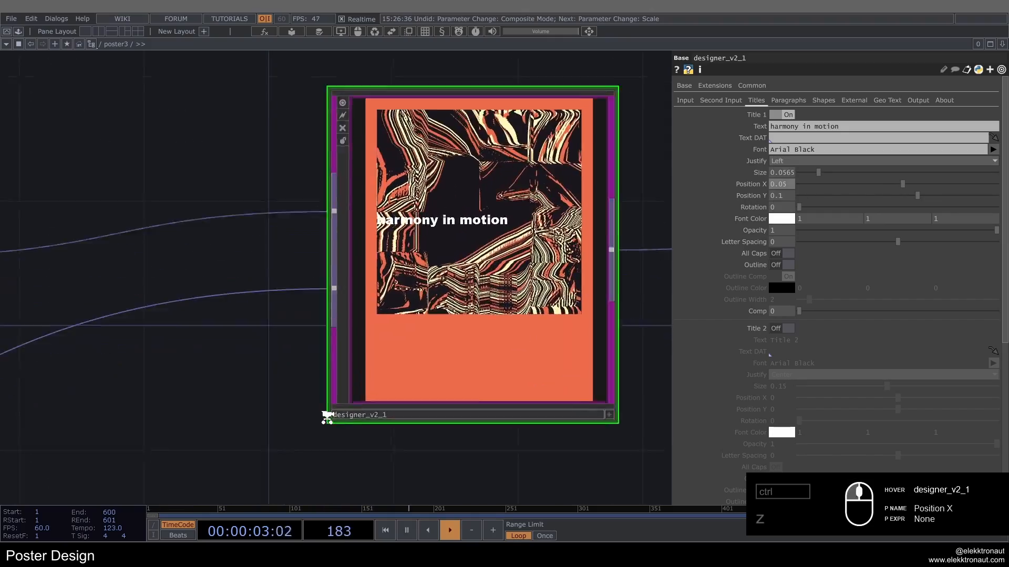
pyautogui.moveTo(151, 409); pyautogui.dragTo(11, 491)
pyautogui.moveTo(667, 188); pyautogui.dragTo(651, 188)
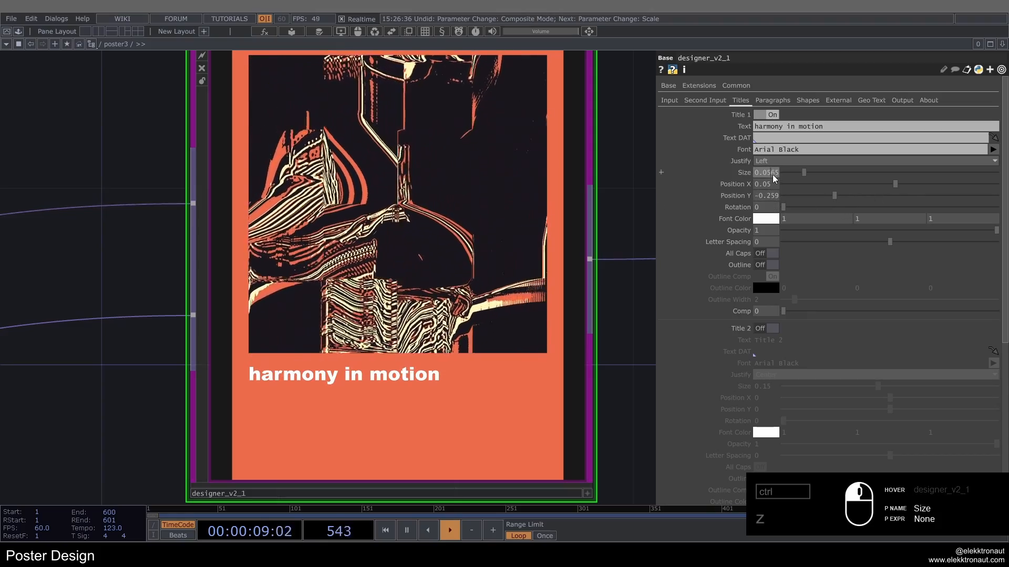
pyautogui.moveTo(771, 188); pyautogui.dragTo(766, 167, button='middle')
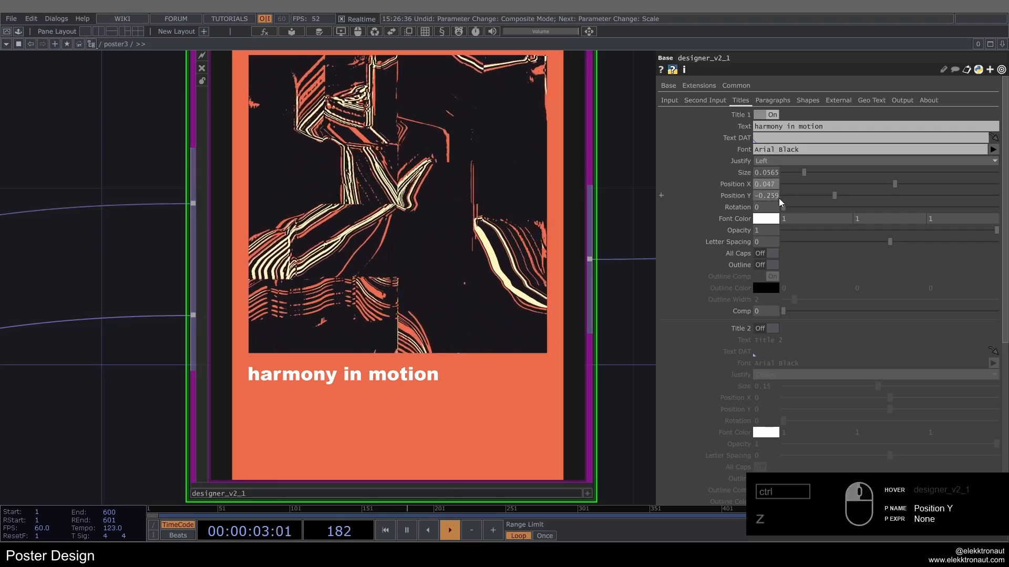
# Step: Set Title 1's font color to dark grey (0.1, 0.1, 0.1) and its Letter Spacing to -3.5
pyautogui.click(766, 219)
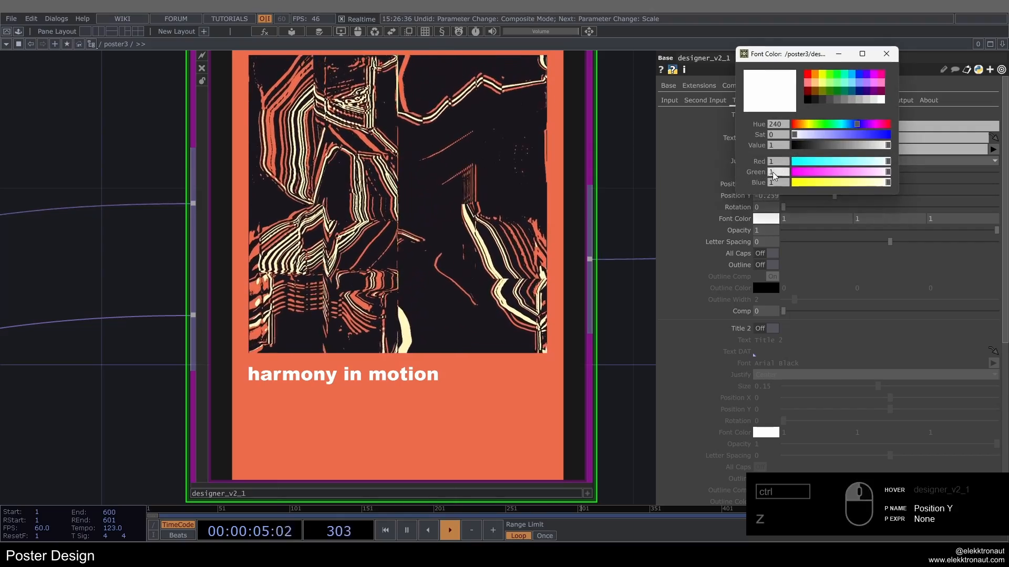
pyautogui.click(844, 97)
pyautogui.click(886, 54)
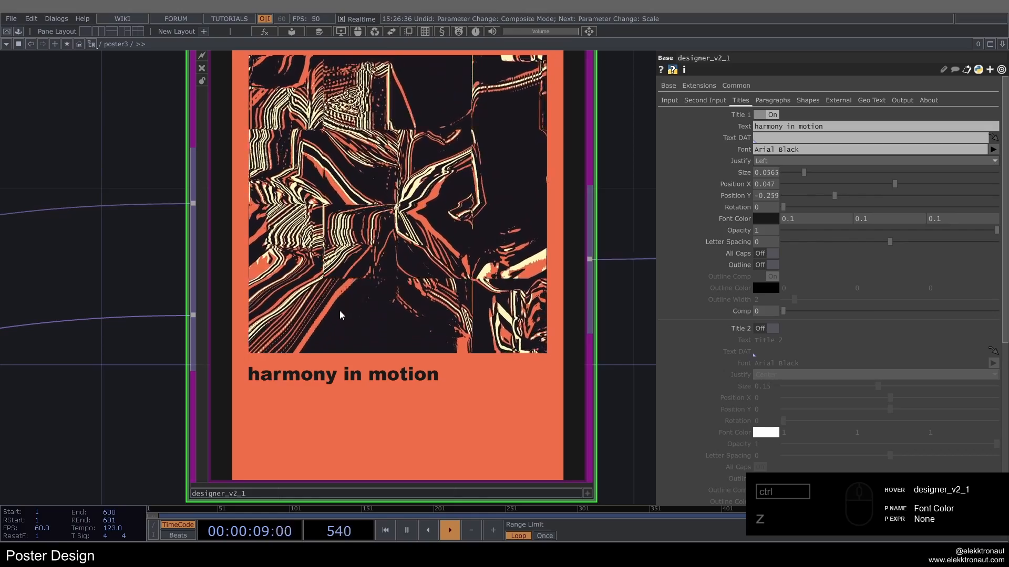
pyautogui.scroll(-3, 338, 302)
pyautogui.scroll(2, 385, 317)
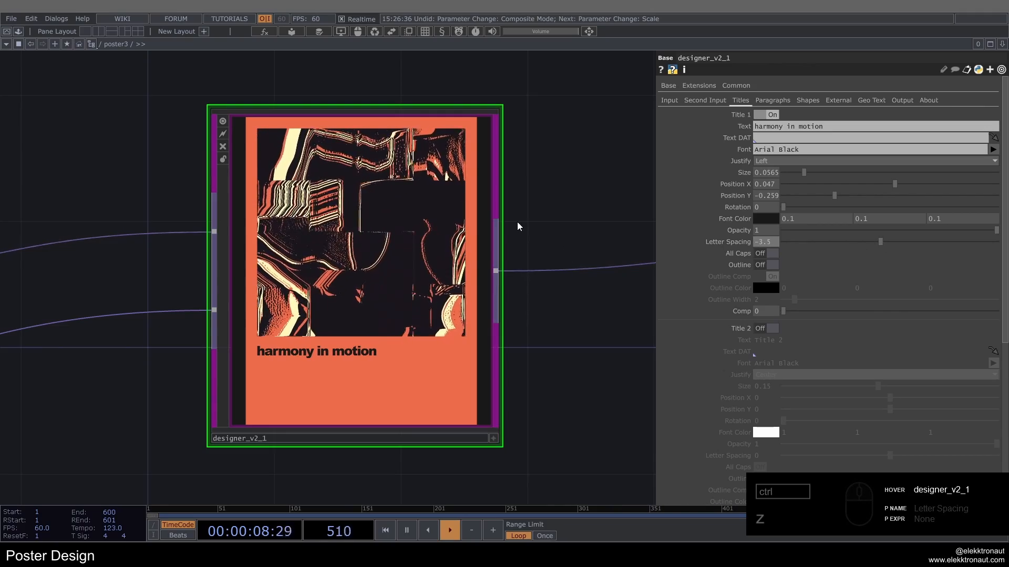
# Step: Enable Paragraph 1 and set its Text DAT to ./paragraph3
pyautogui.click(772, 101)
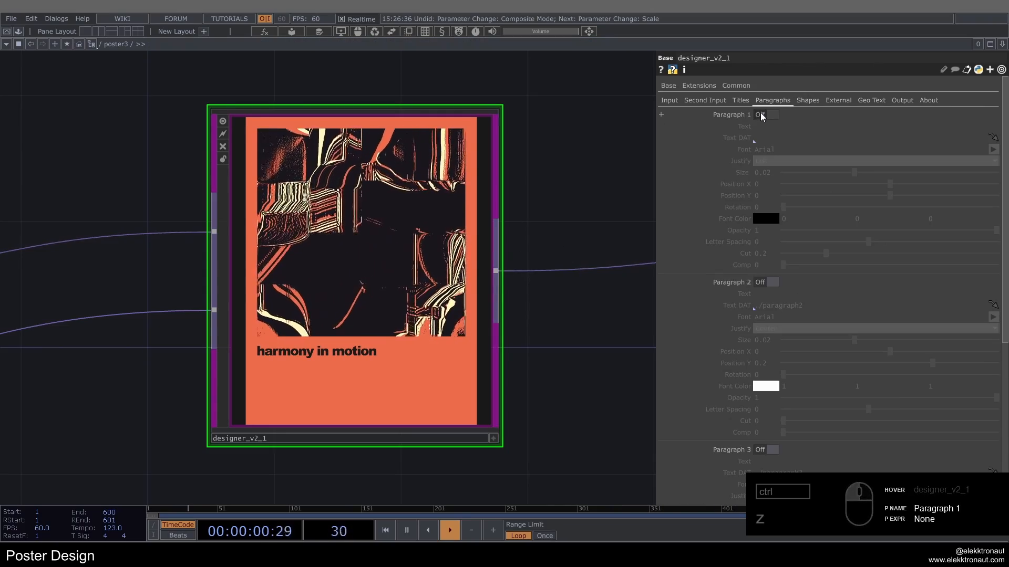
pyautogui.click(765, 115)
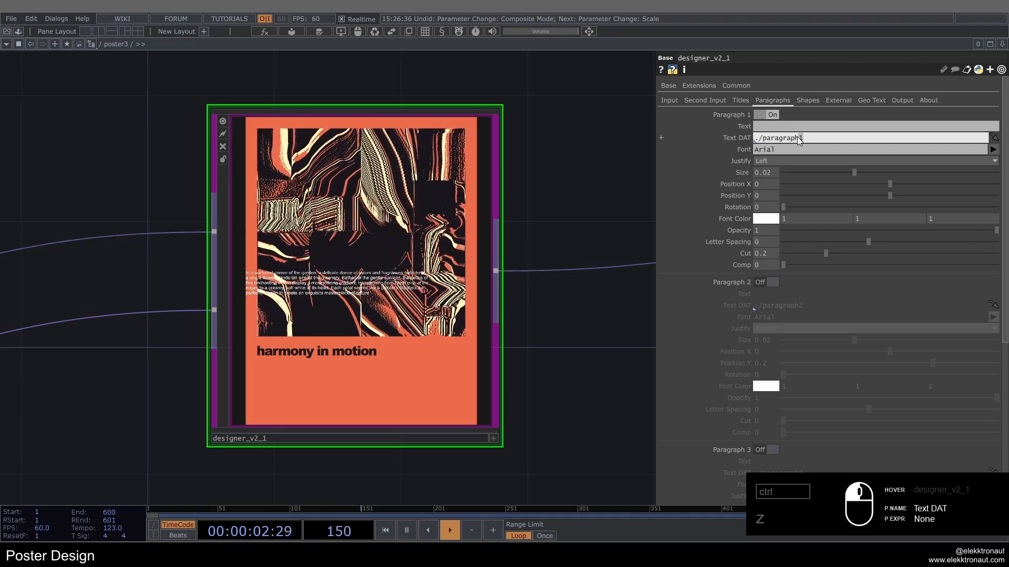
pyautogui.write('3')
pyautogui.press('Return')
pyautogui.scroll(5, 262, 283)
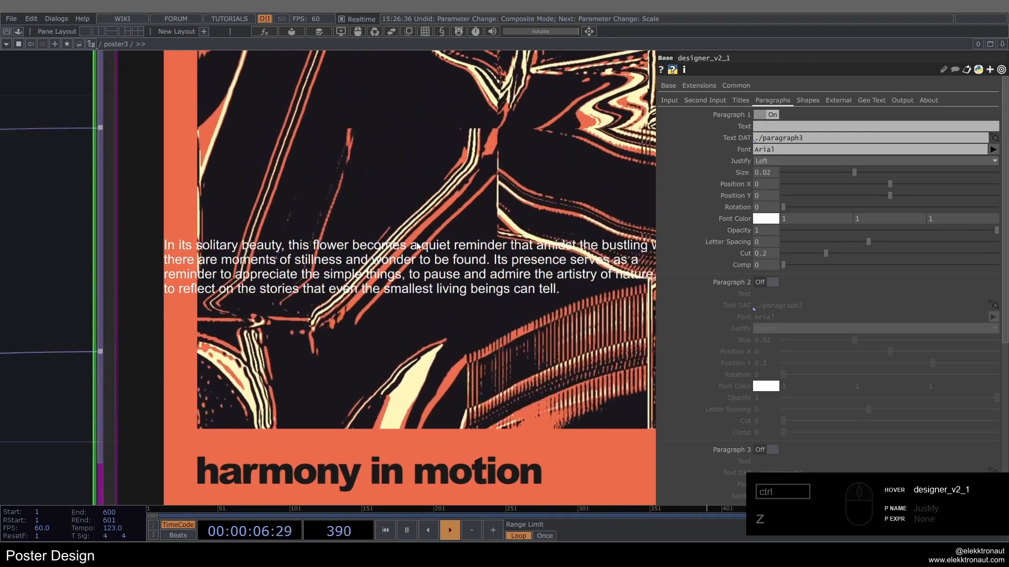
pyautogui.scroll(-5, 368, 251)
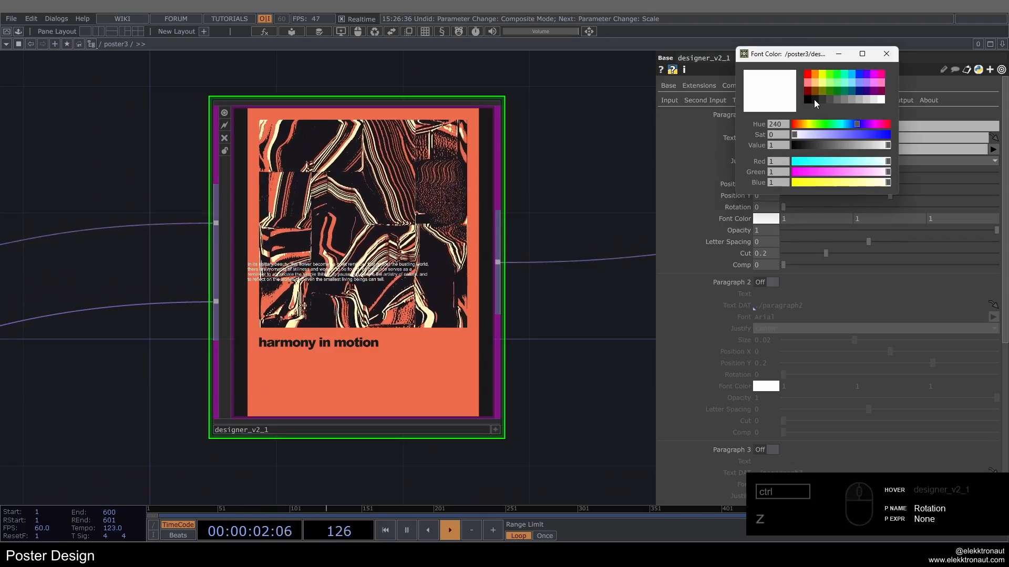
# Step: Color Paragraph 1 dark grey (0.1, 0.1, 0.1) and place it under the title at Position X 0.05, Position Y -0.291
pyautogui.click(814, 99)
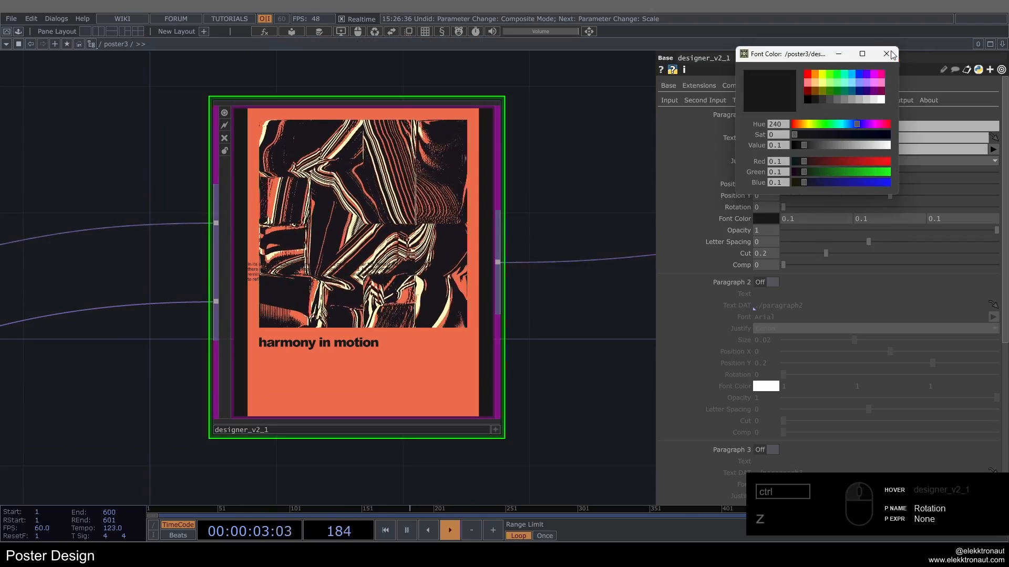
pyautogui.click(889, 53)
pyautogui.moveTo(882, 196); pyautogui.dragTo(828, 195)
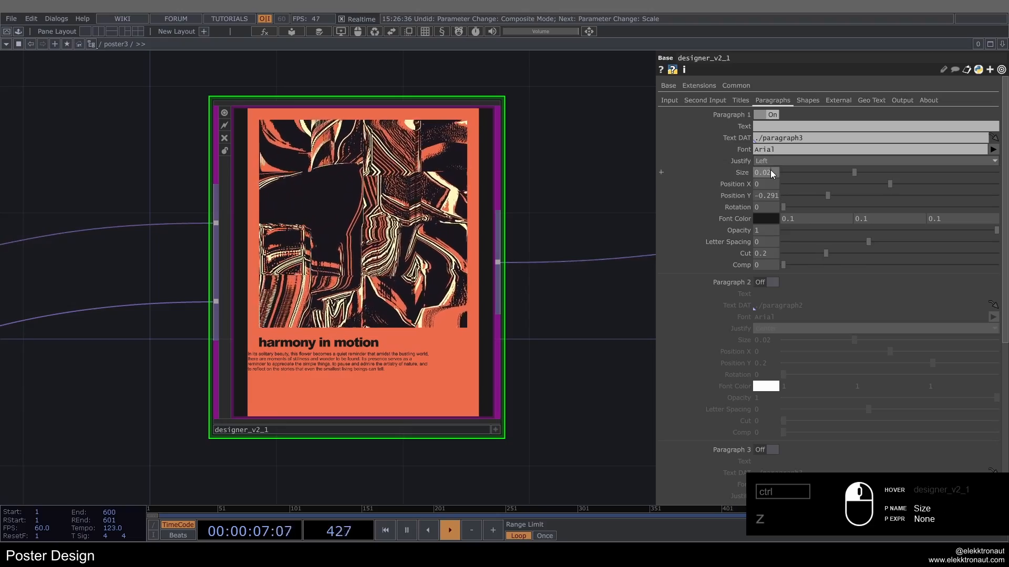
pyautogui.moveTo(768, 182); pyautogui.dragTo(788, 174, button='middle')
pyautogui.scroll(5, 302, 373)
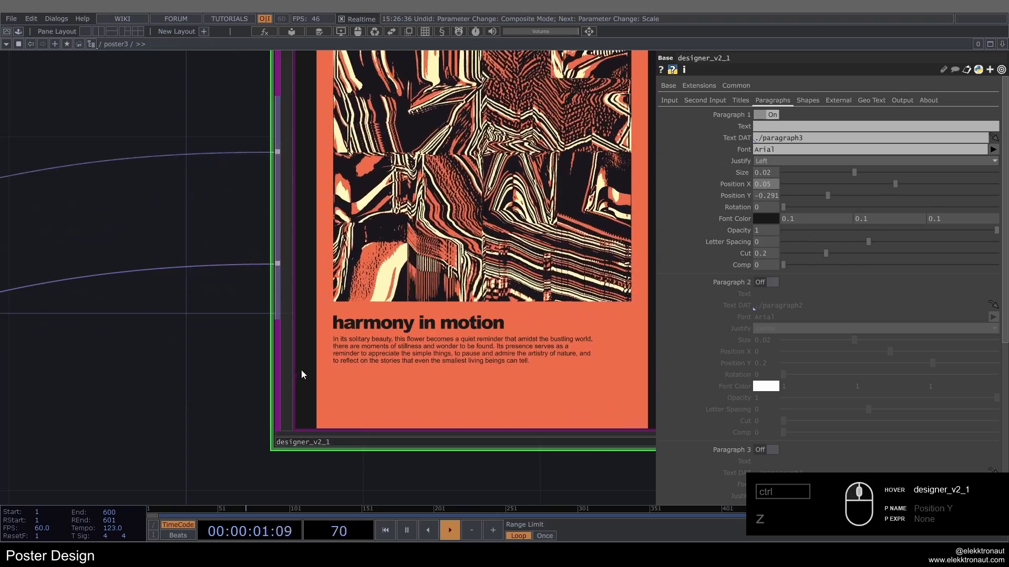
pyautogui.scroll(-4, 394, 362)
pyautogui.scroll(3, 488, 326)
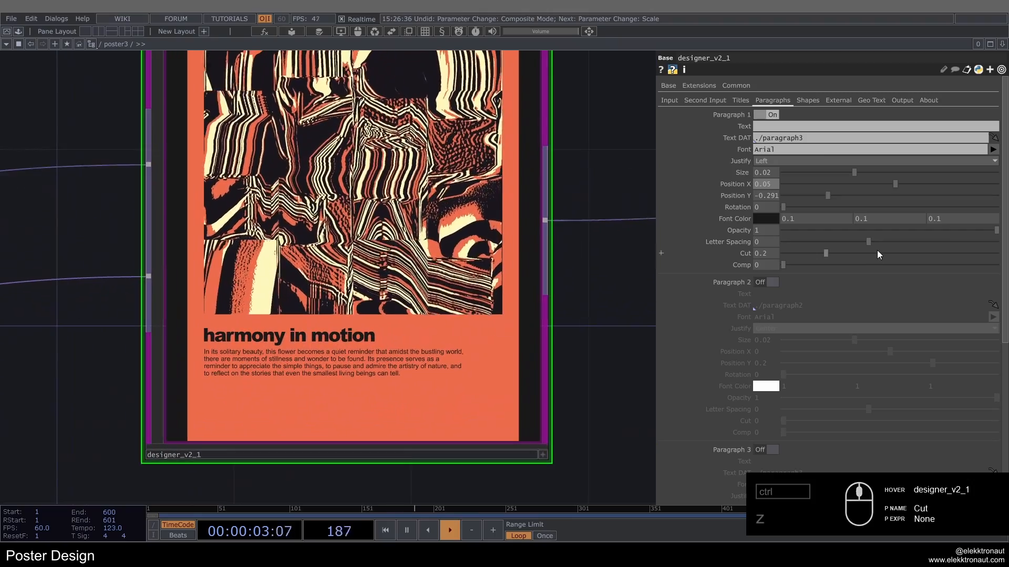
# Step: Narrow Paragraph 1 to the title's width by setting its Cut to 0.473
pyautogui.moveTo(820, 255); pyautogui.dragTo(885, 262)
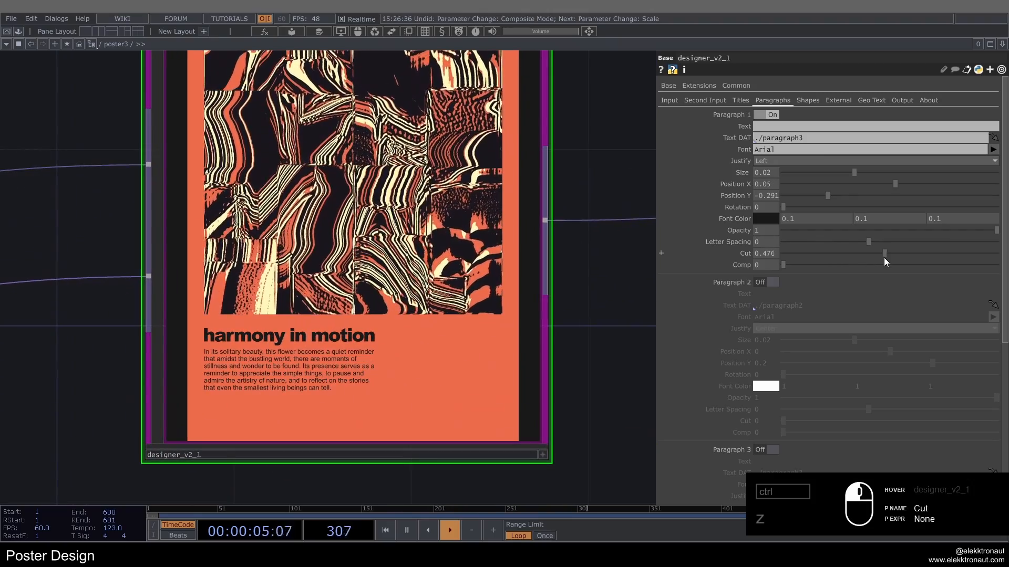
pyautogui.scroll(-3, 588, 277)
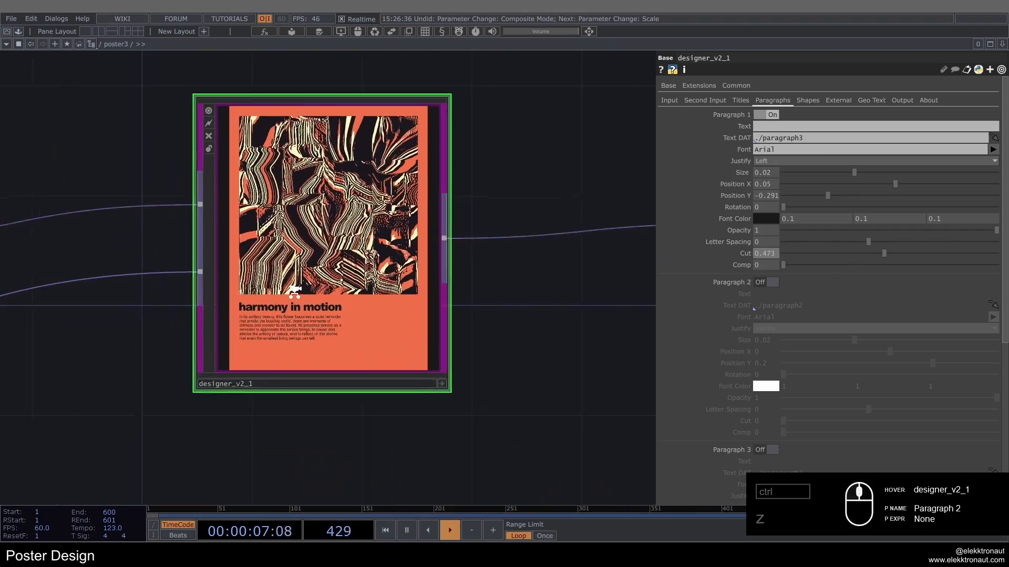
pyautogui.moveTo(588, 281); pyautogui.dragTo(591, 316)
pyautogui.moveTo(616, 208); pyautogui.dragTo(678, 201)
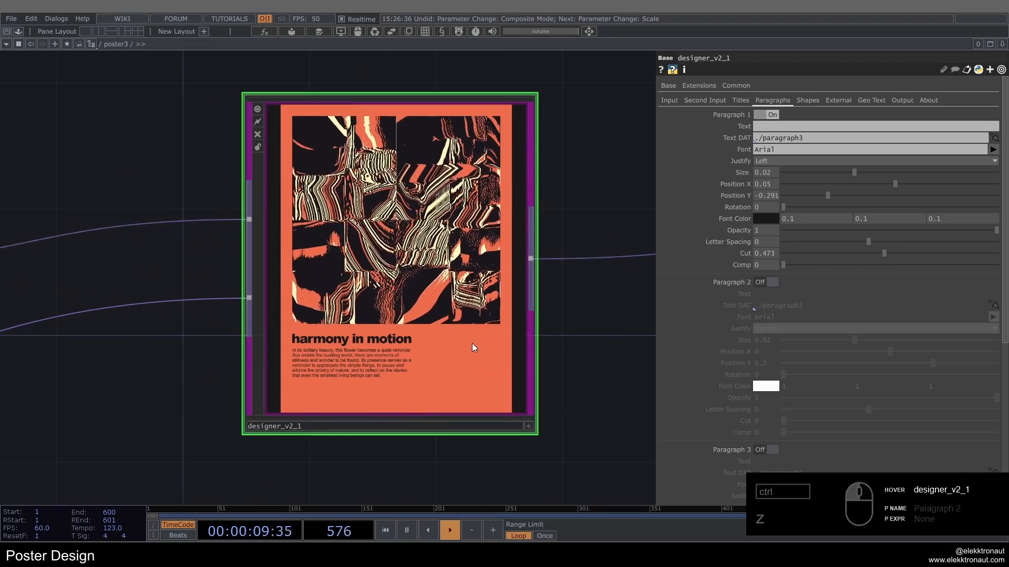
# Step: Enable Shape 1 as a rectangle with Uniform Scale off, Scale X 1, Scale Y 0.778 and Position Y 0.246
pyautogui.click(812, 101)
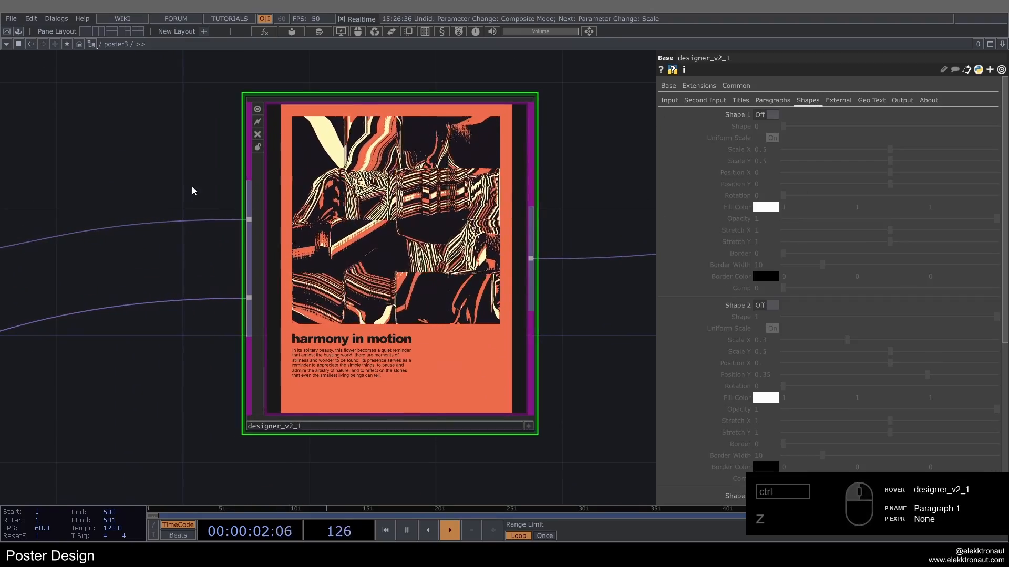
pyautogui.click(767, 115)
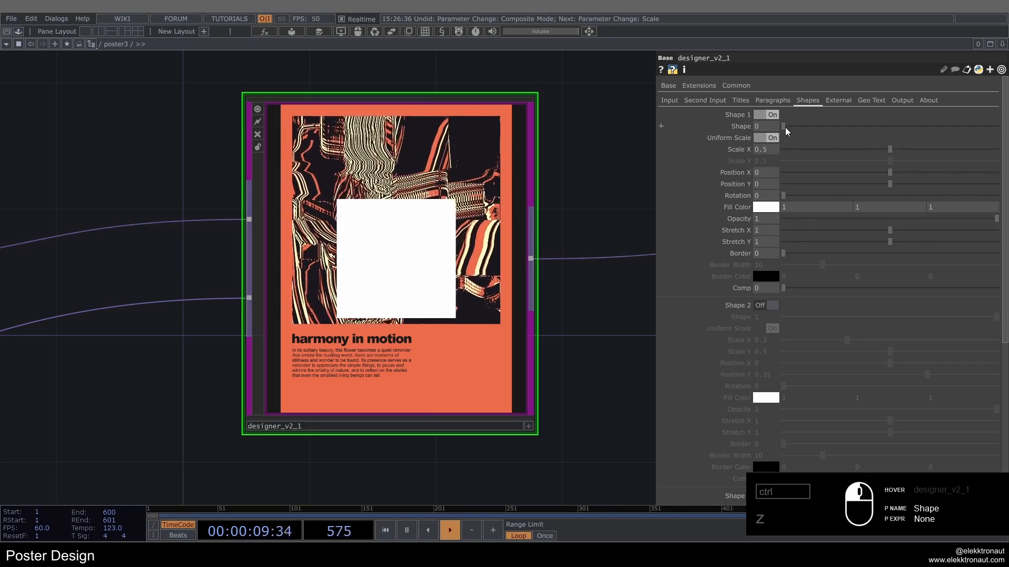
pyautogui.moveTo(853, 128); pyautogui.dragTo(675, 109)
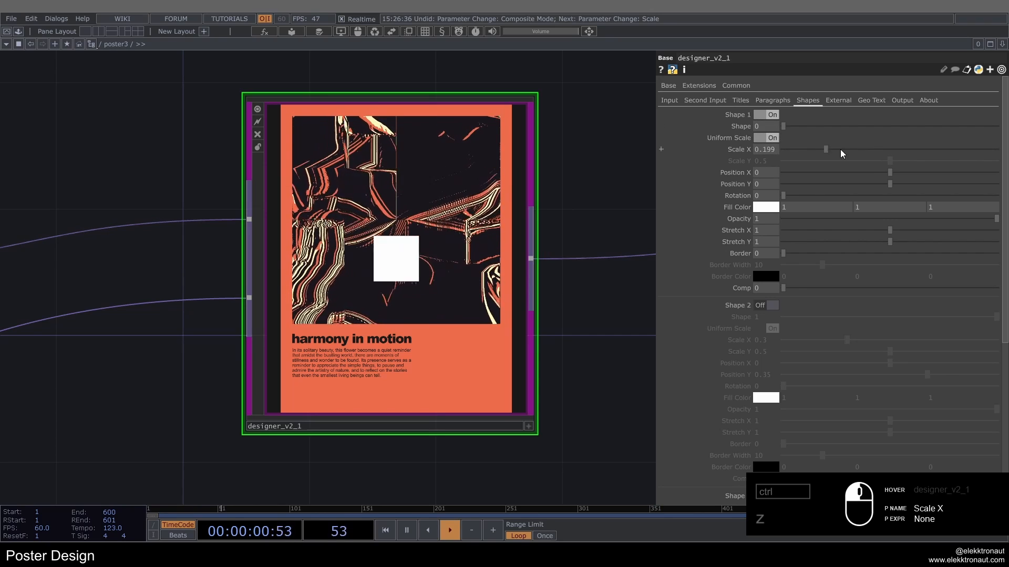
pyautogui.click(783, 137)
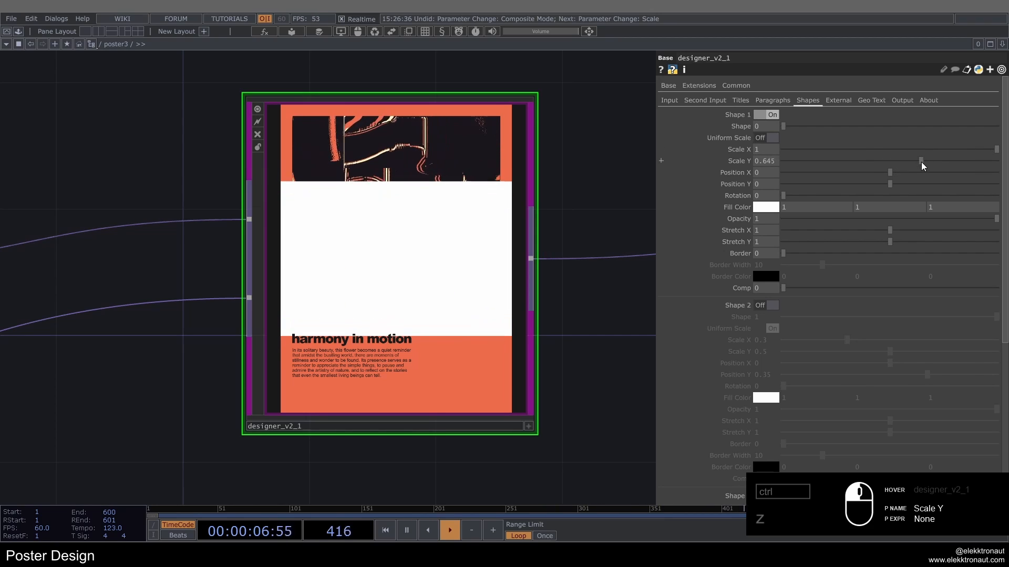
pyautogui.moveTo(923, 166); pyautogui.dragTo(960, 165)
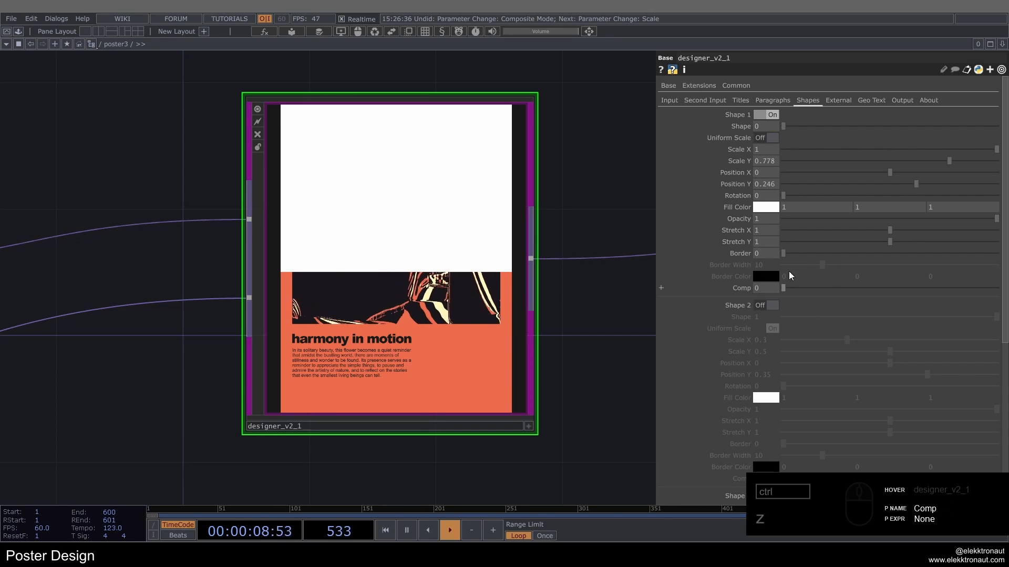
# Step: Set Shape 1's Comp to 3 so that it inverts the colors of the poster's upper part
pyautogui.moveTo(794, 292); pyautogui.dragTo(861, 303)
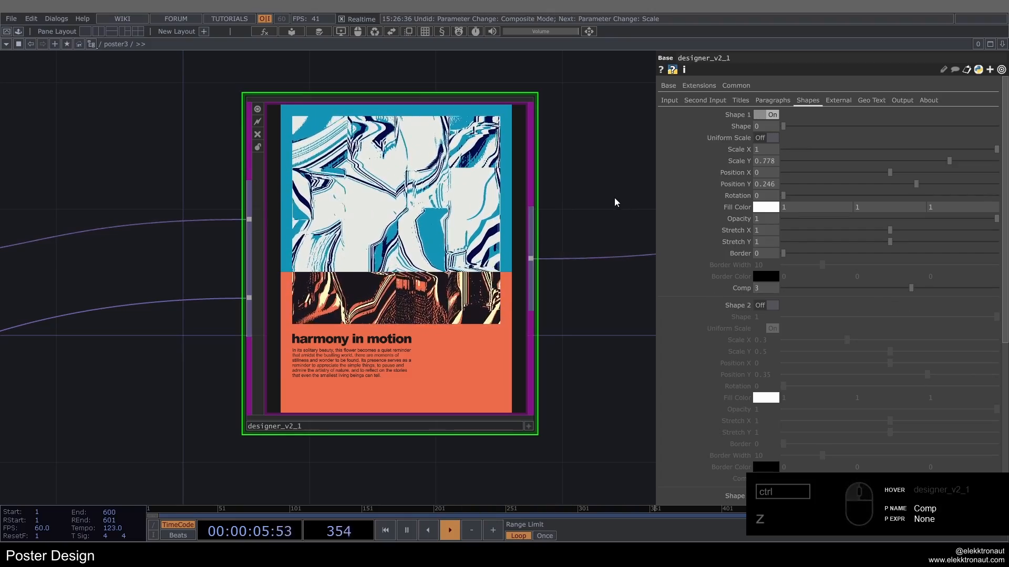
pyautogui.scroll(2, 436, 247)
pyautogui.scroll(-2, 436, 247)
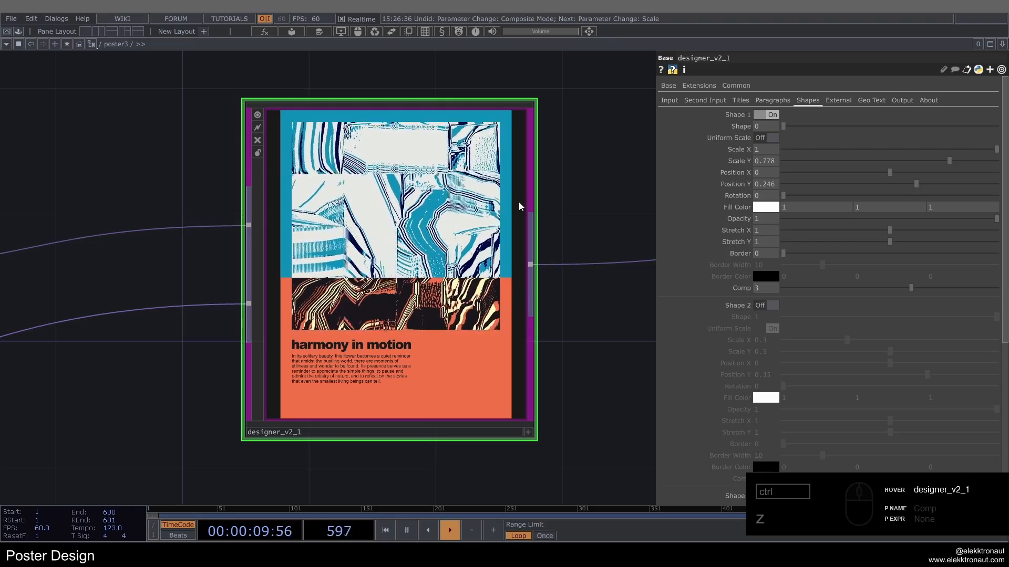
# Step: Enable Shape 2 as shape 0 at position -0.242, -0.154, with Uniform Scale off, scale 0.524 by 0.812, Stretch X 1.397 and Comp 3
pyautogui.click(769, 305)
pyautogui.scroll(-5, 796, 243)
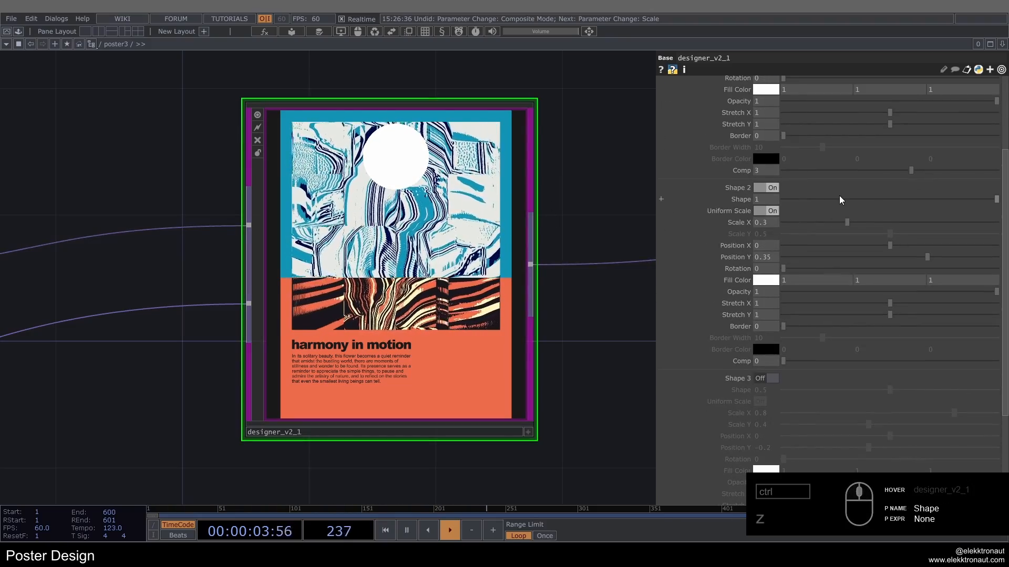
pyautogui.moveTo(847, 205); pyautogui.dragTo(525, 214)
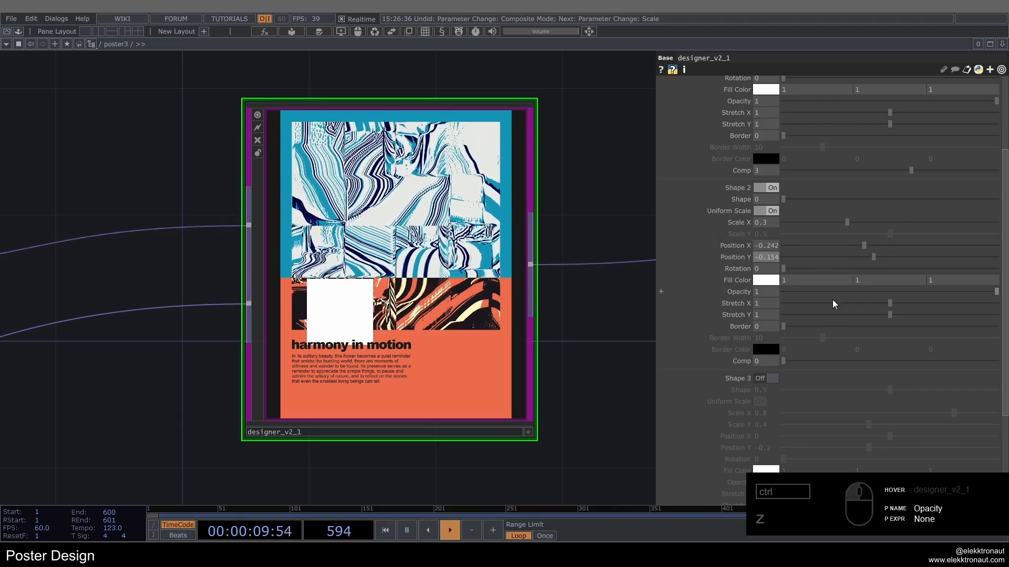
pyautogui.moveTo(875, 223); pyautogui.dragTo(959, 239)
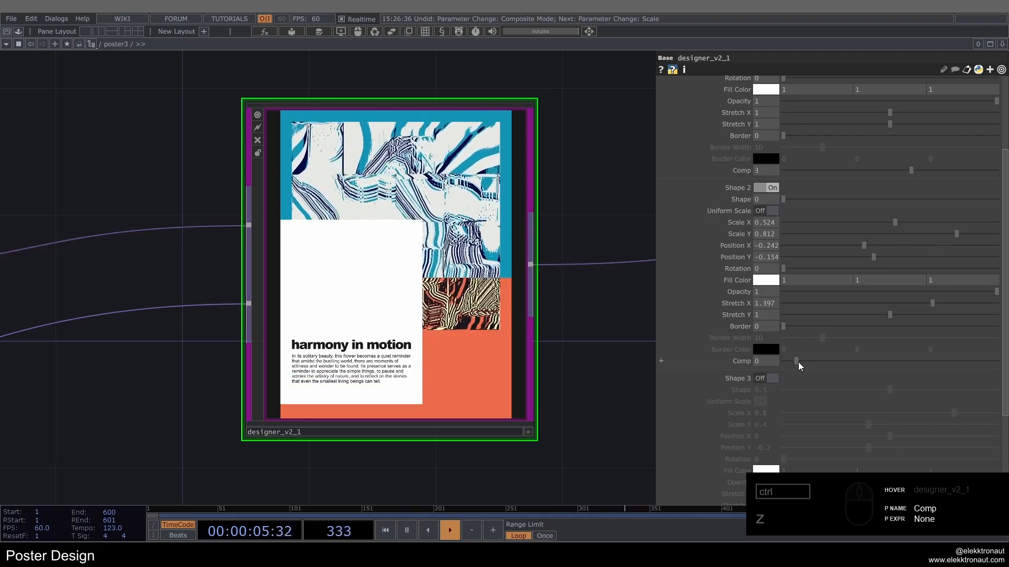
pyautogui.moveTo(798, 363); pyautogui.dragTo(906, 364)
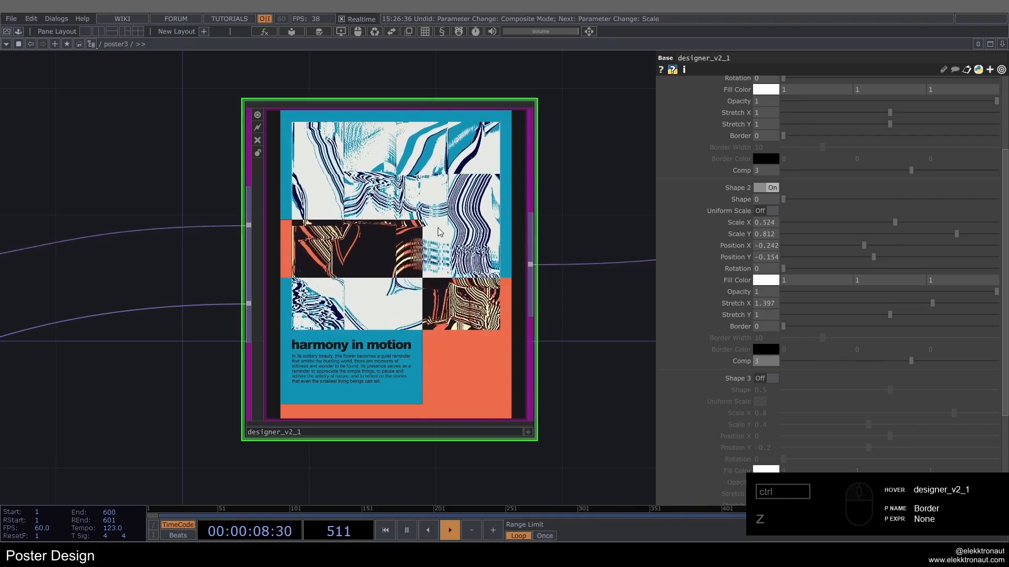
pyautogui.moveTo(592, 191)
pyautogui.mouseDown()
pyautogui.moveTo(529, 211)
pyautogui.moveTo(591, 210)
pyautogui.mouseUp()
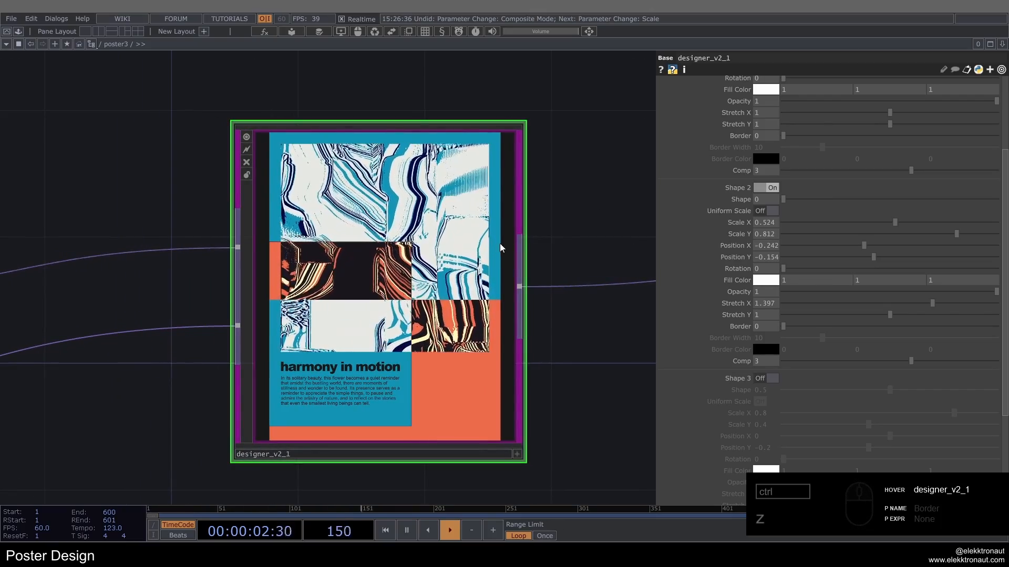
# Step: Enable Paragraph 2 and inspect its event details on the poster
pyautogui.scroll(10, 787, 127)
pyautogui.click(784, 100)
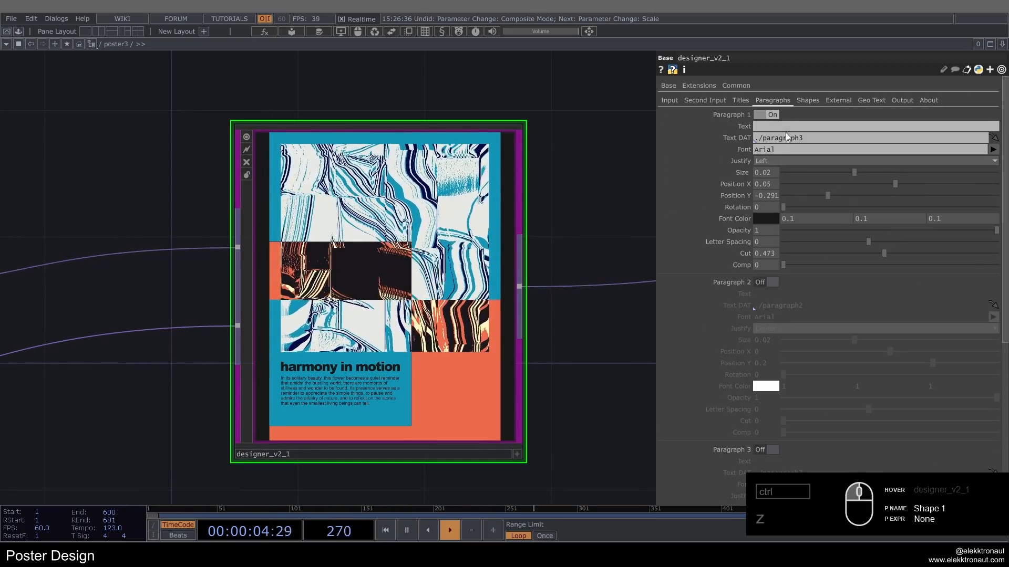
pyautogui.click(768, 283)
pyautogui.scroll(-2, 770, 288)
pyautogui.scroll(6, 406, 270)
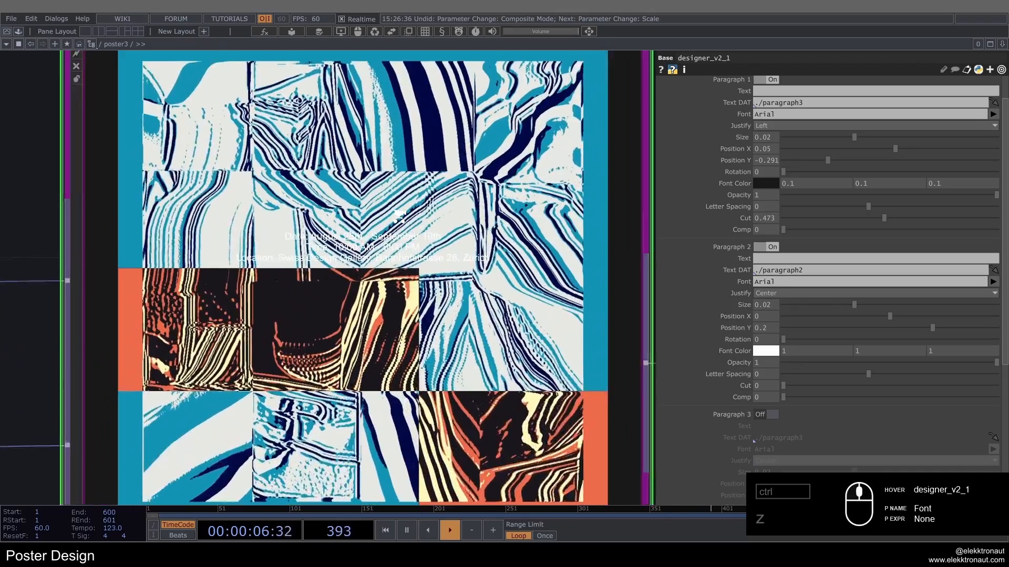
pyautogui.scroll(-6, 406, 271)
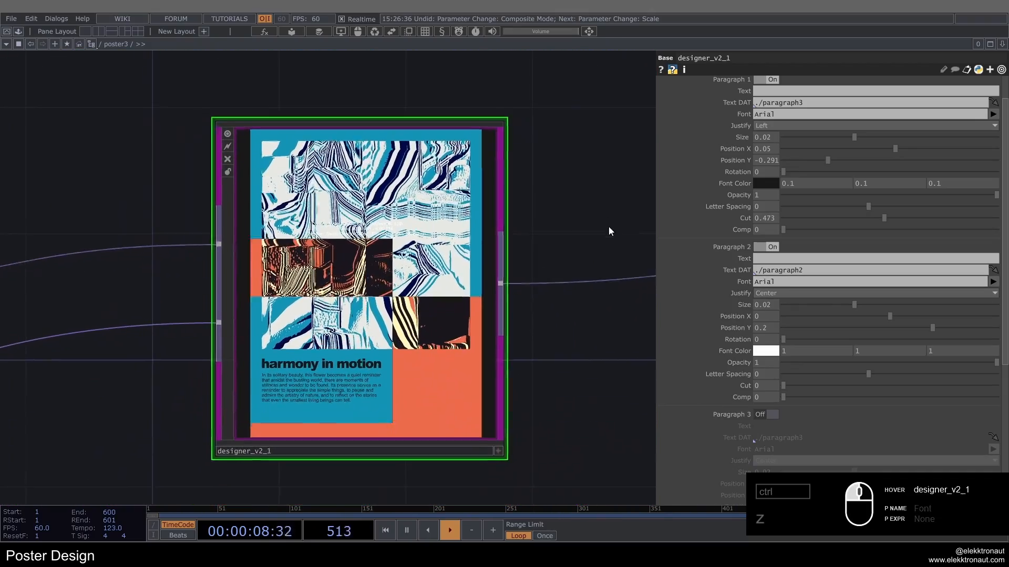
# Step: Set Paragraph 2's Justify to Right and place it at Position X -0.049, Position Y -0.264
pyautogui.click(766, 296)
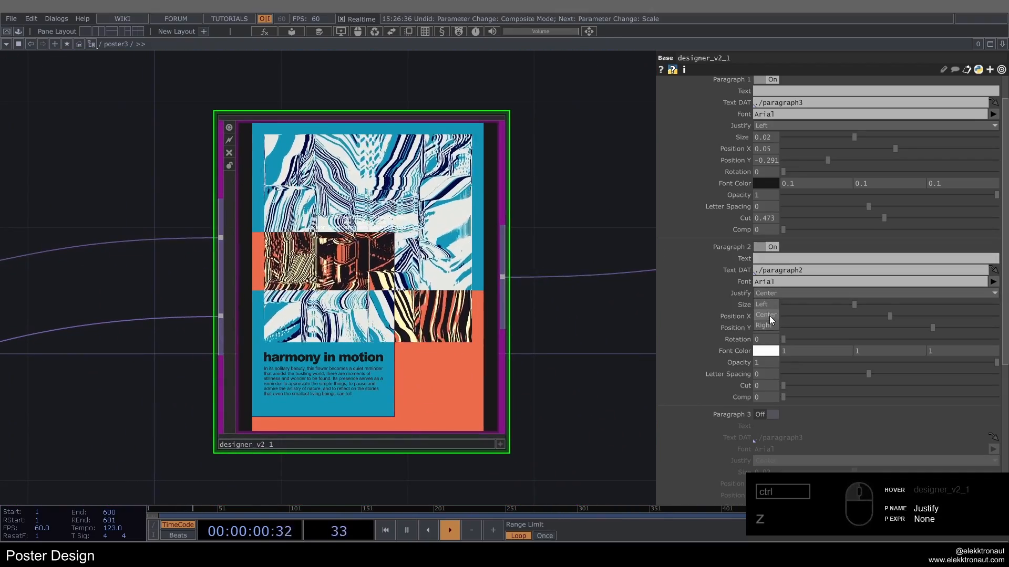
pyautogui.click(768, 324)
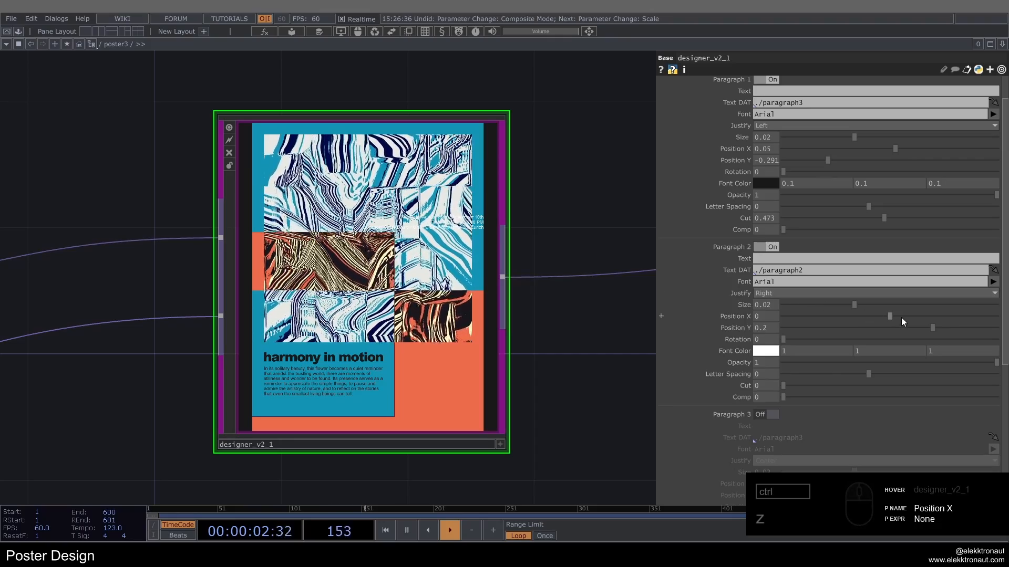
pyautogui.moveTo(892, 315); pyautogui.dragTo(885, 315)
pyautogui.moveTo(885, 315); pyautogui.dragTo(834, 341)
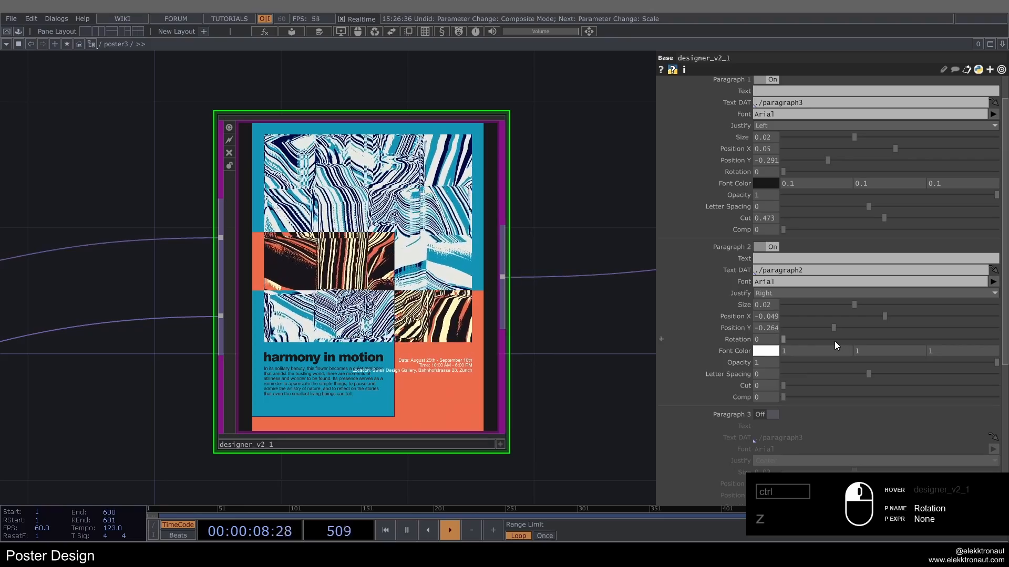
# Step: Set Paragraph 2's Cut to 0.615, Size to 0.0188 and Position Y to -0.291
pyautogui.moveTo(805, 386); pyautogui.dragTo(916, 395)
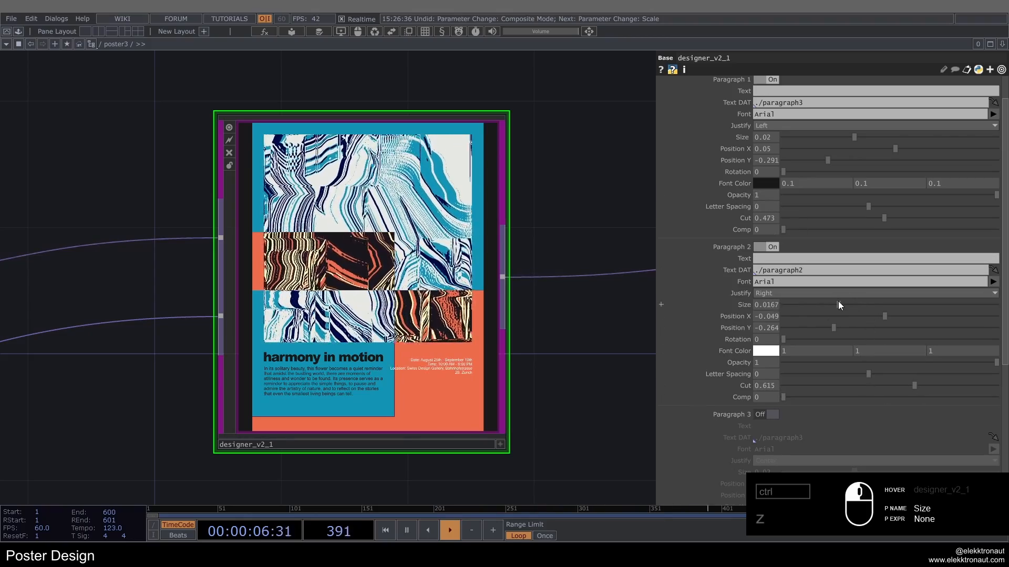
pyautogui.moveTo(839, 304); pyautogui.dragTo(848, 308)
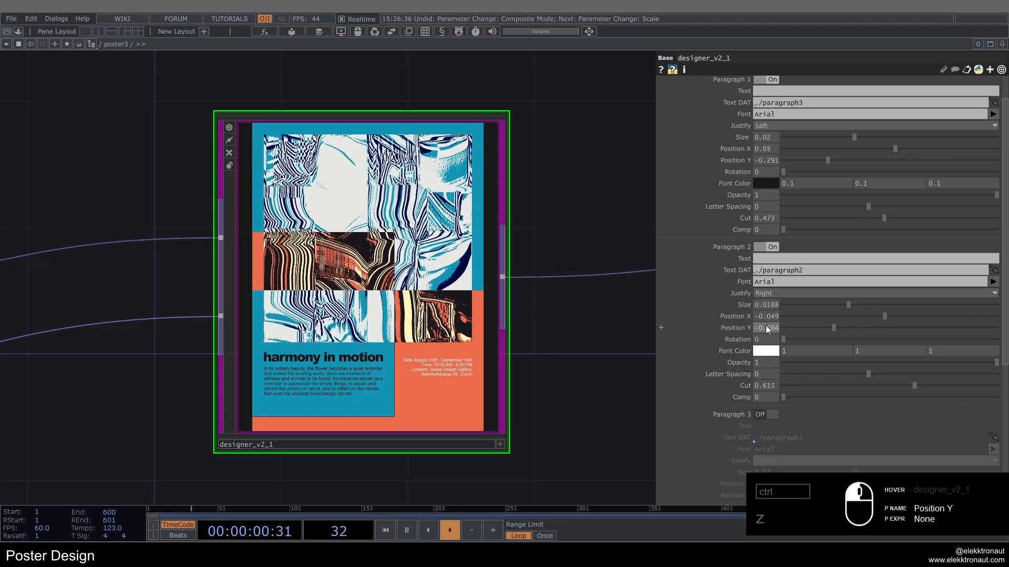
pyautogui.moveTo(765, 326); pyautogui.dragTo(756, 317, button='middle')
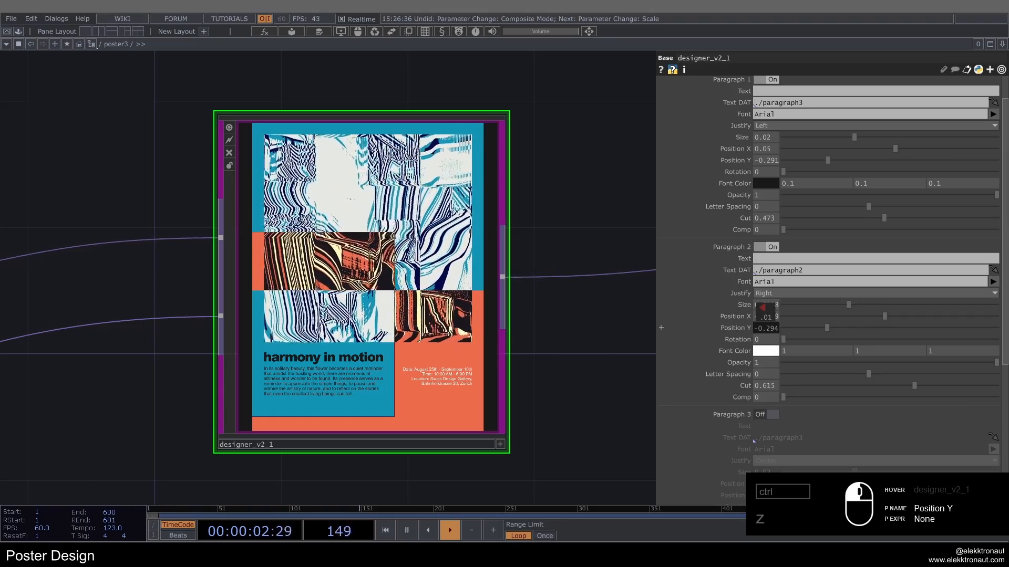
pyautogui.moveTo(766, 329); pyautogui.dragTo(771, 361, button='middle')
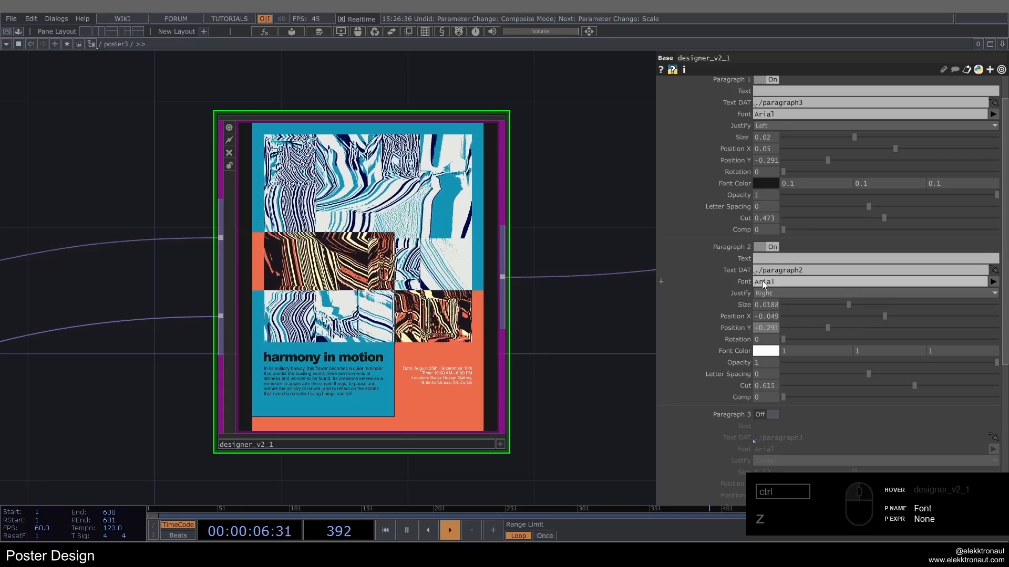
# Step: Change Paragraph 2's font color to a near-black with RGB values of 0.1
pyautogui.click(775, 350)
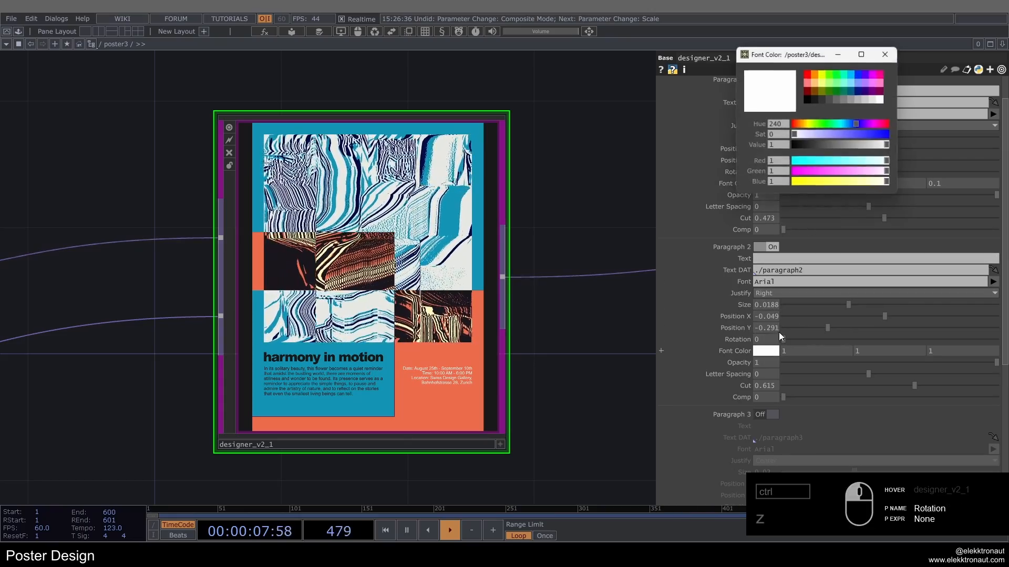
pyautogui.click(814, 103)
pyautogui.click(888, 56)
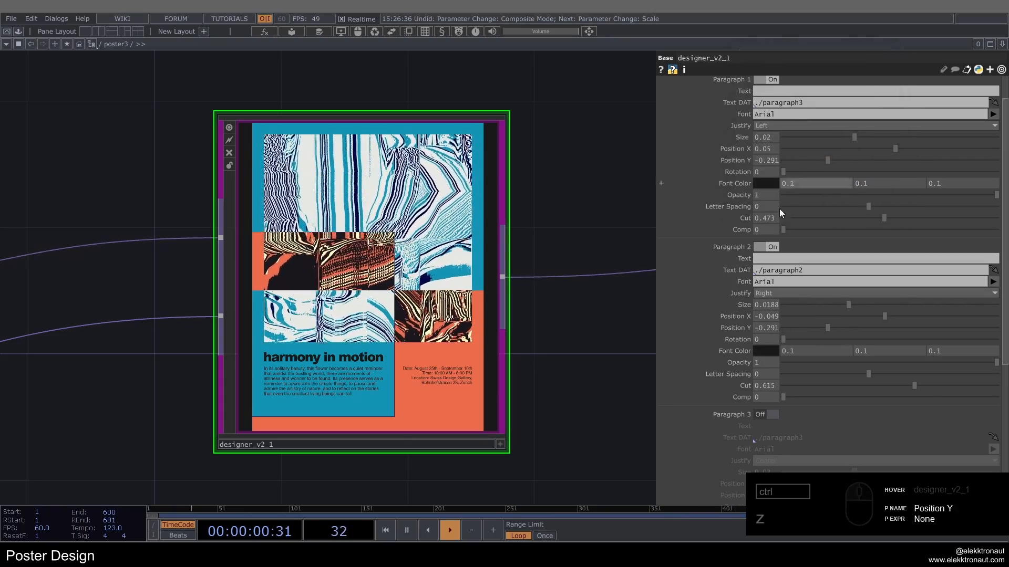
# Step: Enable External 1 on the poster and load e_logo_main.jpg at scale 0.1
pyautogui.scroll(5, 800, 150)
pyautogui.click(839, 100)
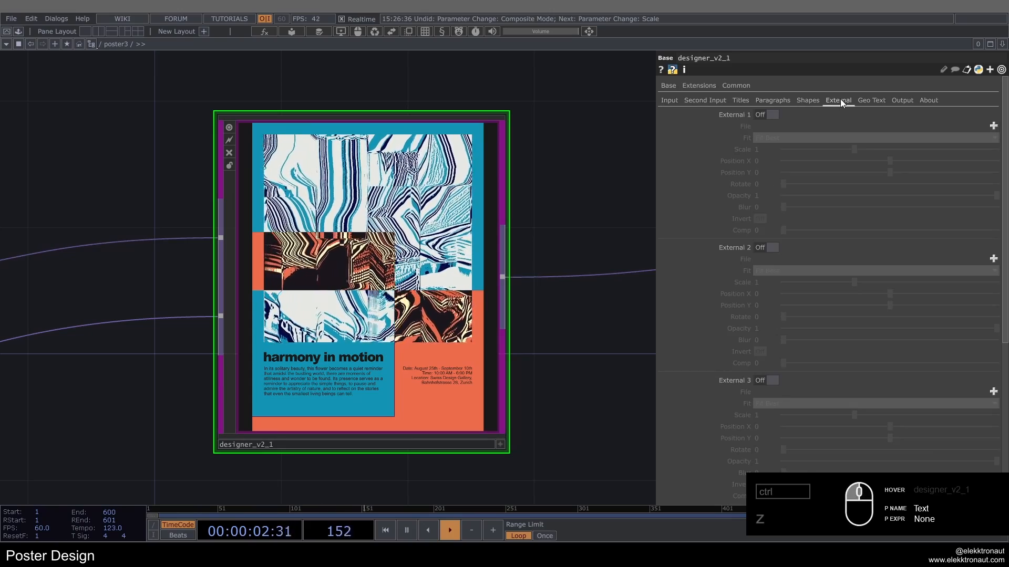
pyautogui.click(771, 114)
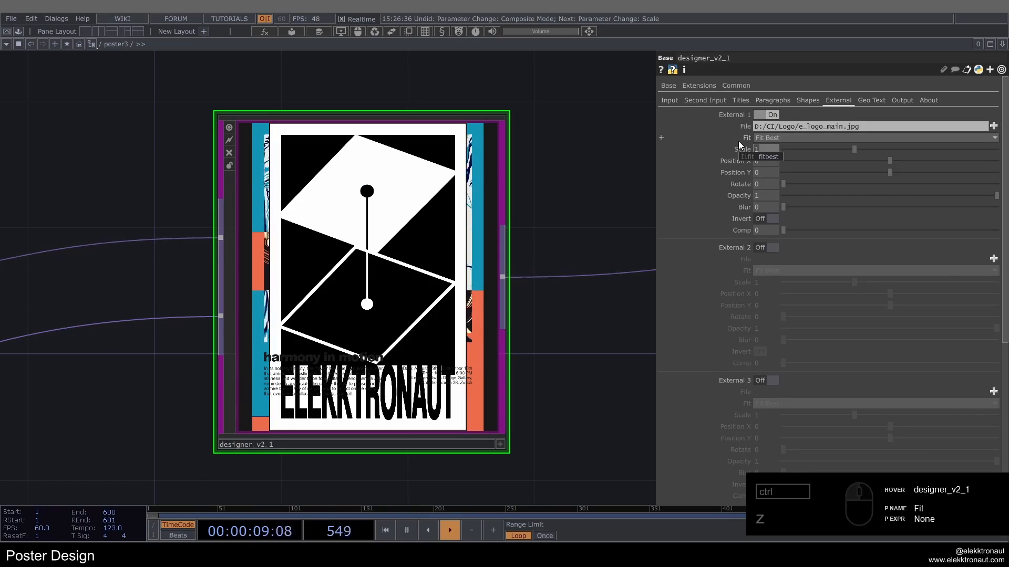
pyautogui.write('.1')
pyautogui.press('Return')
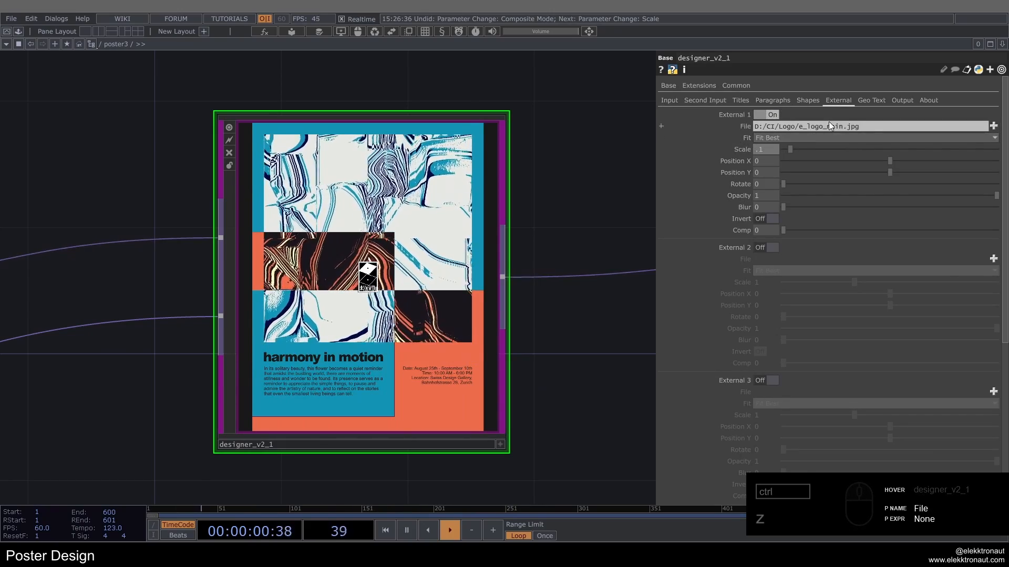
# Step: Place the logo at Position X 0.422, Position Y -0.408 with scale 0.08, and set its Comp to 3
pyautogui.moveTo(889, 161); pyautogui.dragTo(845, 173)
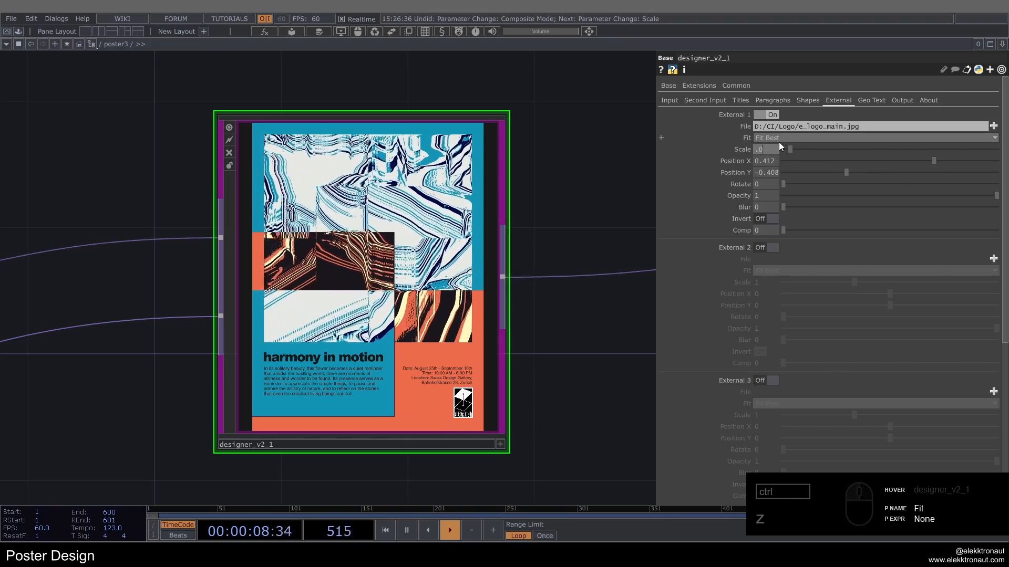
pyautogui.moveTo(766, 161); pyautogui.dragTo(781, 187, button='middle')
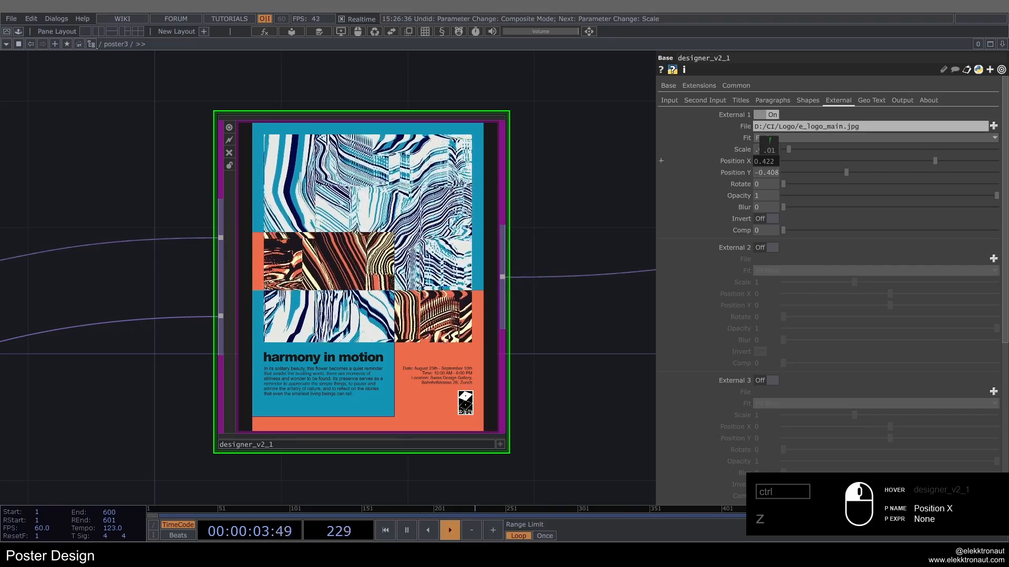
pyautogui.moveTo(790, 234); pyautogui.dragTo(917, 234)
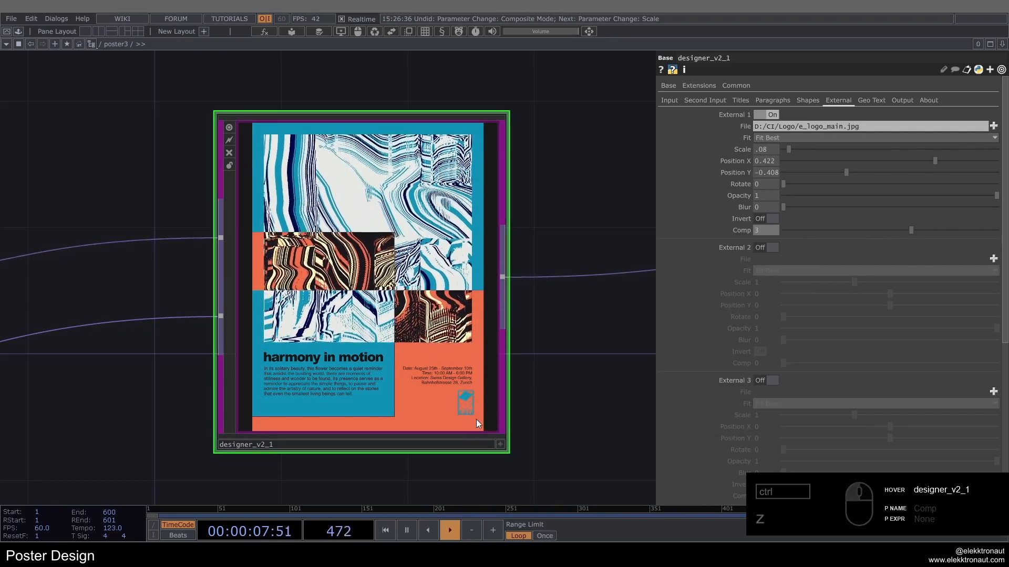
# Step: Review the finished poster3 design and its node chain from the noise source through to the bg output
pyautogui.scroll(5, 480, 409)
pyautogui.scroll(-5, 484, 402)
pyautogui.moveTo(547, 375); pyautogui.dragTo(586, 362)
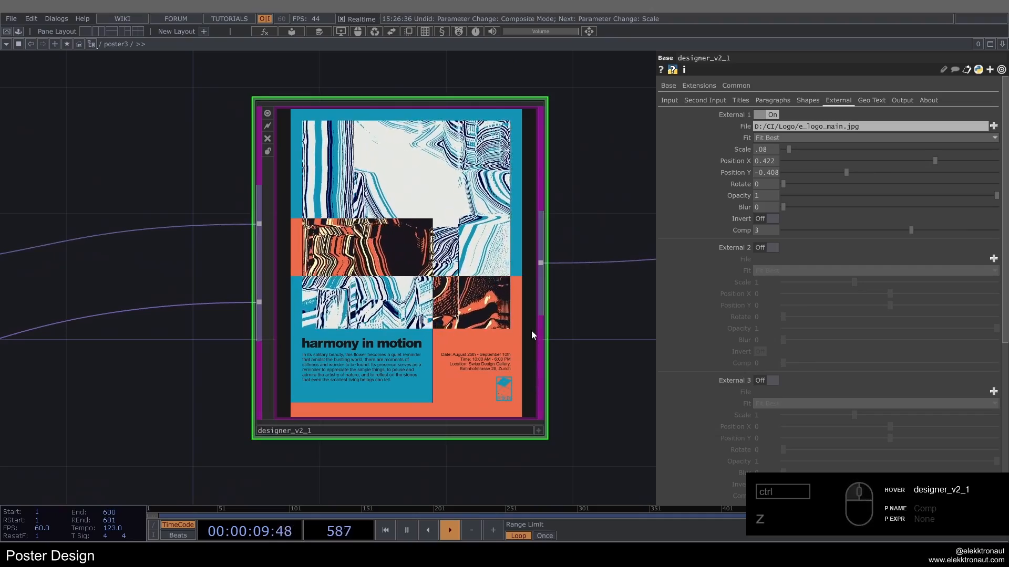
pyautogui.scroll(-3, 507, 302)
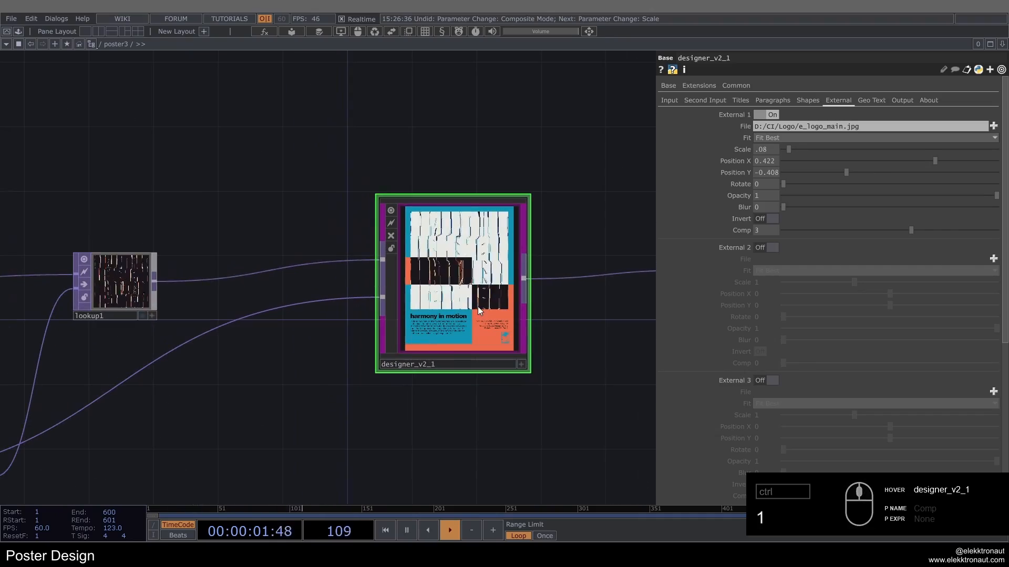
pyautogui.scroll(-4, 477, 307)
pyautogui.scroll(2, 477, 307)
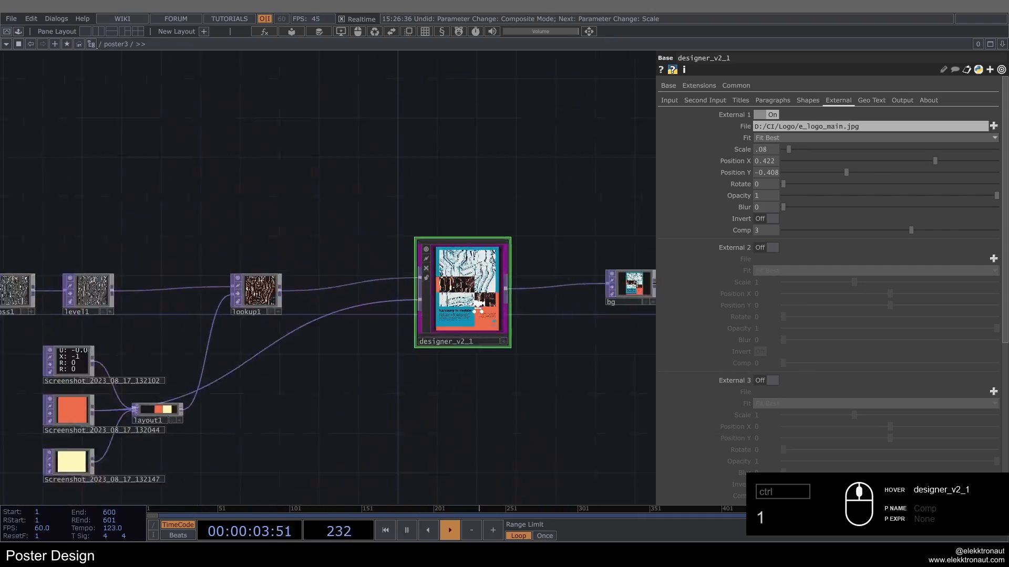
pyautogui.scroll(-4, 478, 309)
pyautogui.scroll(4, 49, 268)
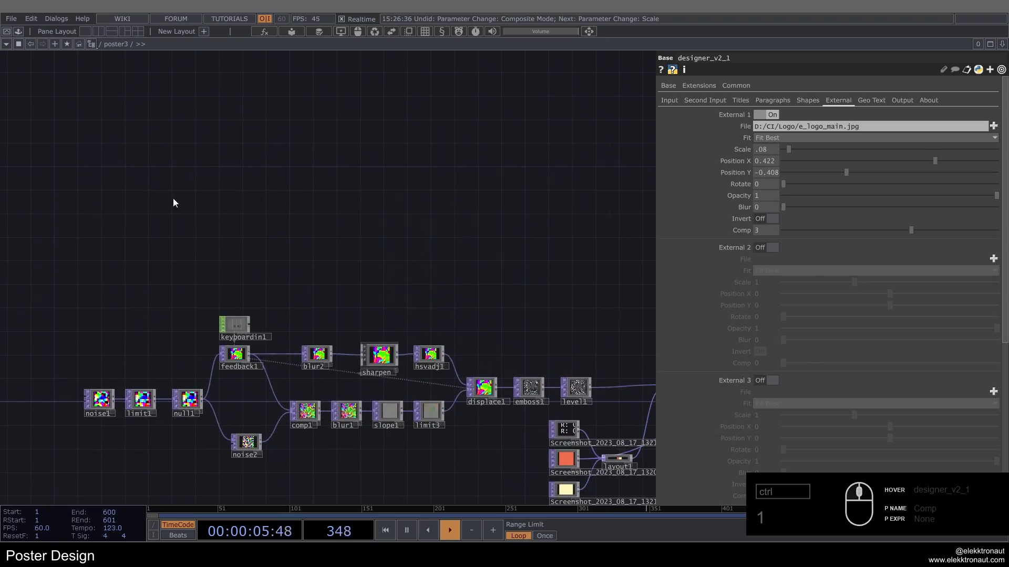
pyautogui.moveTo(429, 397); pyautogui.dragTo(445, 268)
pyautogui.scroll(4, 443, 273)
pyautogui.scroll(-3, 445, 267)
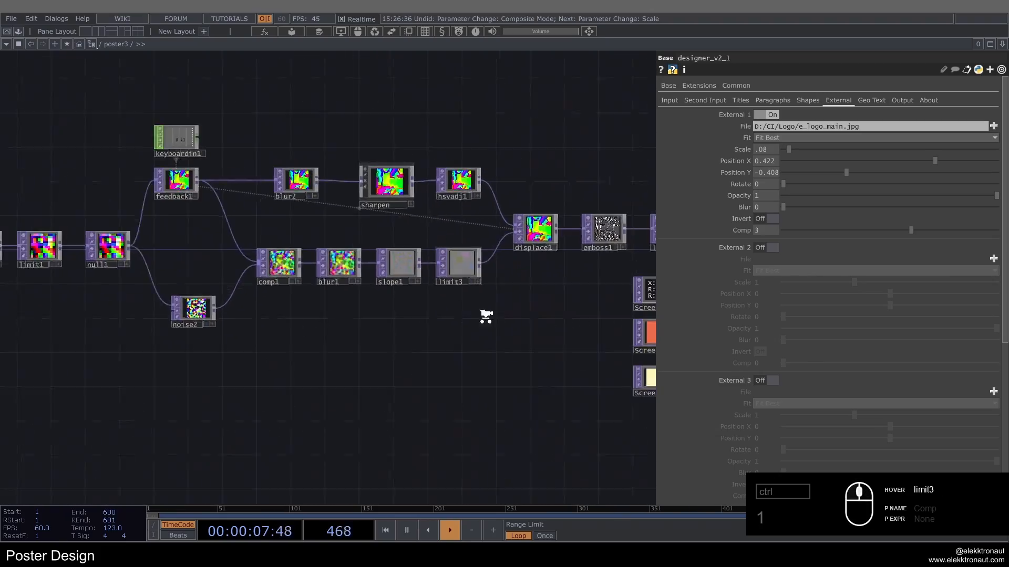
pyautogui.moveTo(645, 161); pyautogui.dragTo(350, 206)
pyautogui.moveTo(633, 231); pyautogui.dragTo(401, 243)
pyautogui.scroll(4, 507, 305)
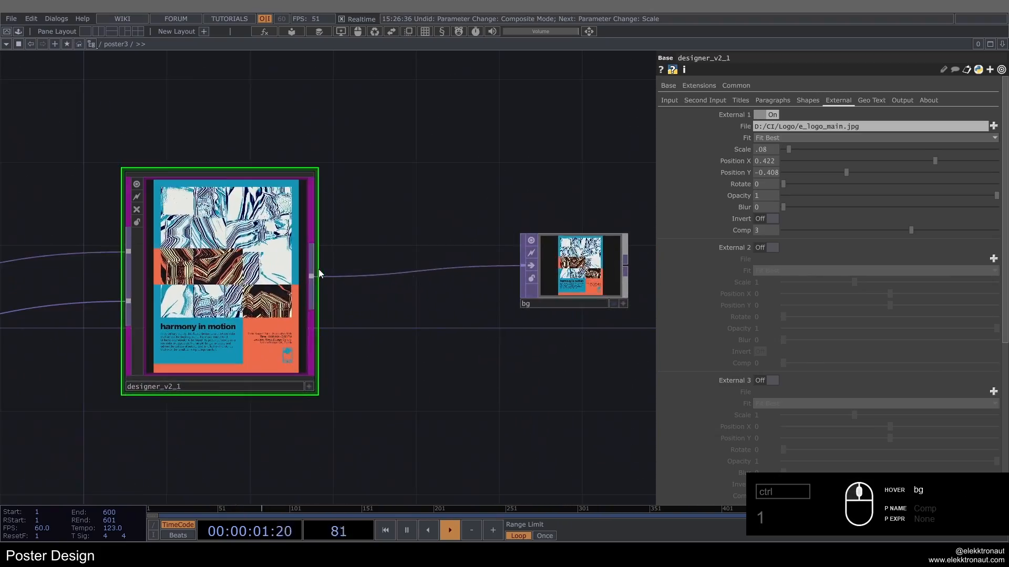
pyautogui.moveTo(384, 198); pyautogui.dragTo(484, 204)
pyautogui.scroll(3, 334, 277)
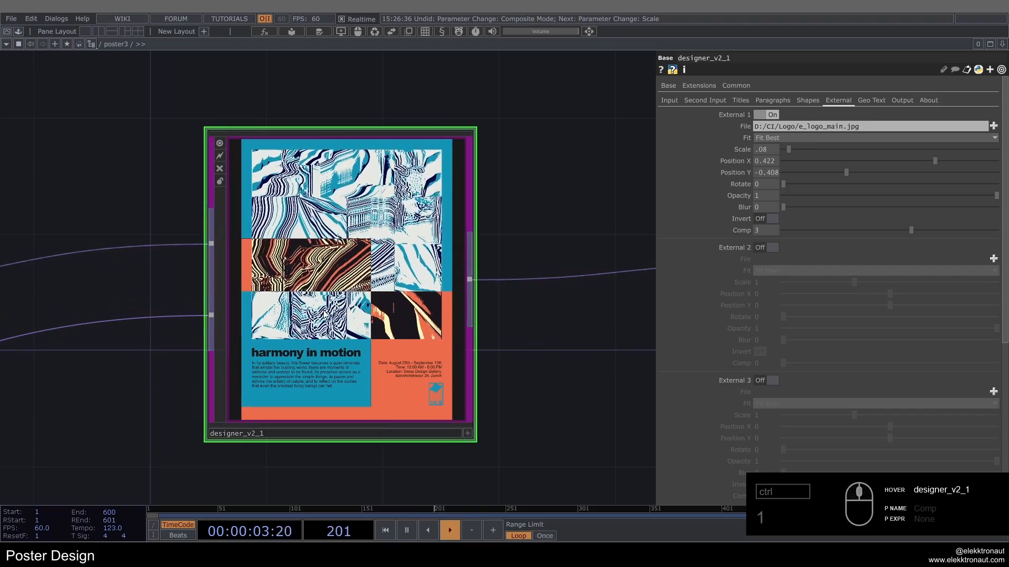
pyautogui.scroll(1, 334, 278)
pyautogui.scroll(-3, 329, 275)
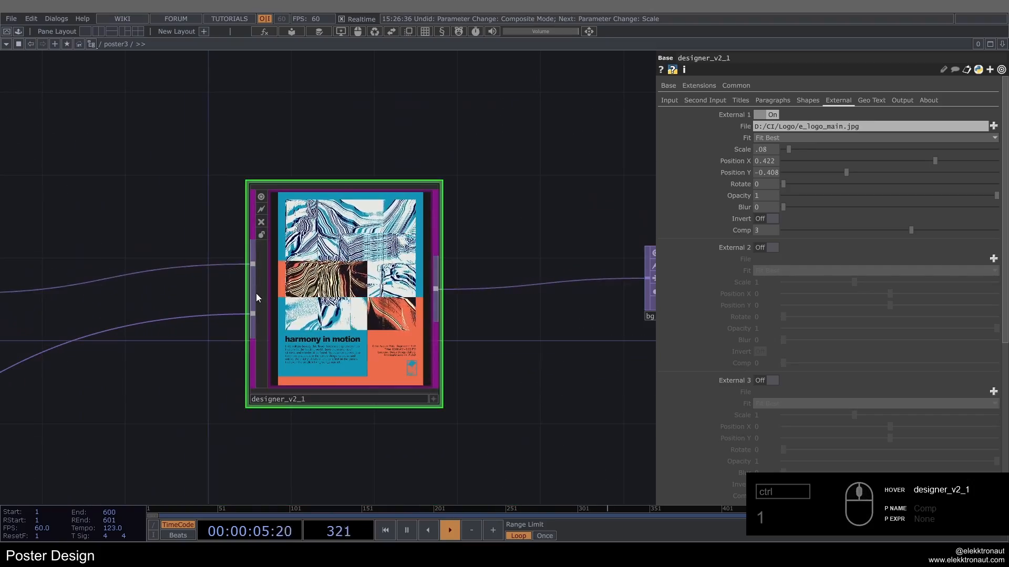
# Step: Return to the root network and duplicate poster3 as poster4, placing the copy beside it below poster2
pyautogui.scroll(-3, 321, 290)
pyautogui.scroll(-2, 321, 290)
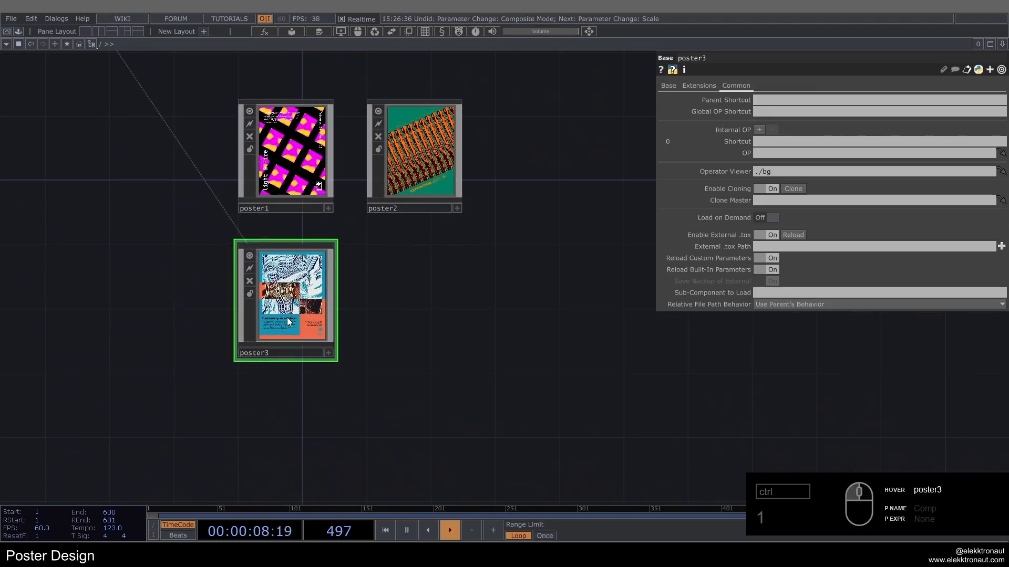
pyautogui.hotkey('ctrl', 'c')
pyautogui.hotkey('ctrl', 'v')
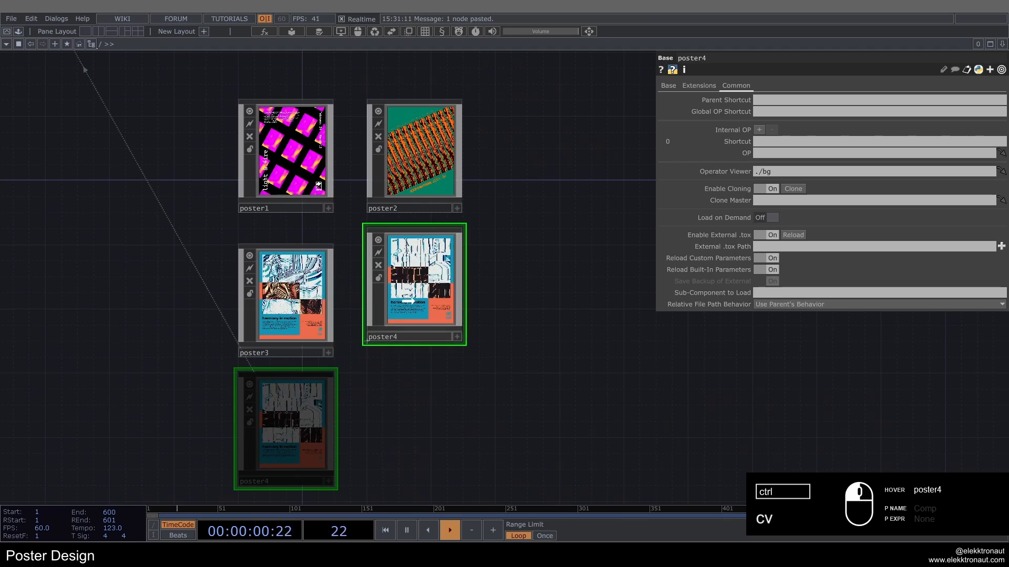
pyautogui.click(443, 311)
pyautogui.moveTo(419, 308); pyautogui.dragTo(435, 309)
# Step: Inside poster4, delete all operators except designer_v2_1 and the bg output
pyautogui.moveTo(590, 329); pyautogui.dragTo(723, 346)
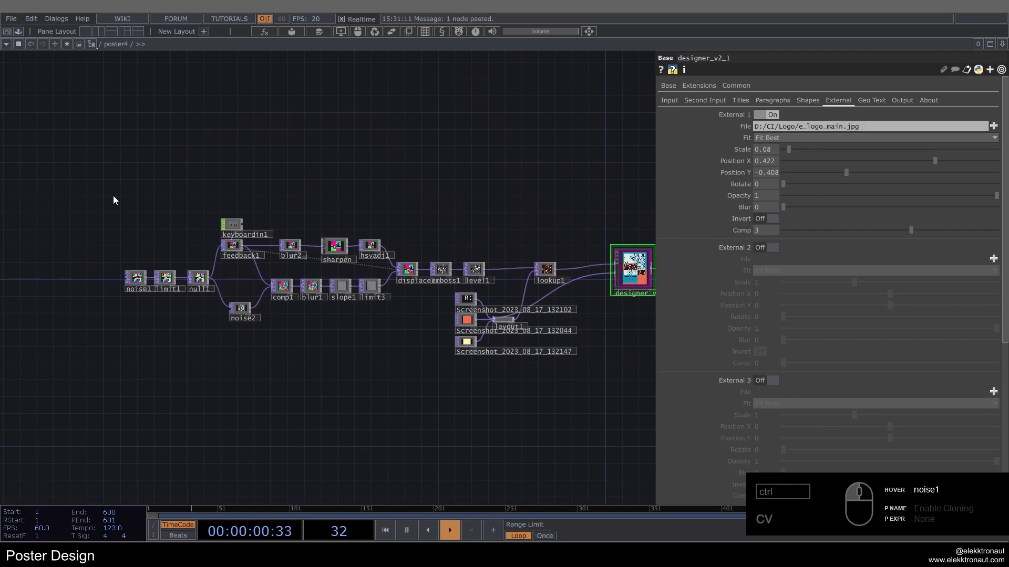
pyautogui.moveTo(575, 367); pyautogui.dragTo(582, 364)
pyautogui.press('Delete')
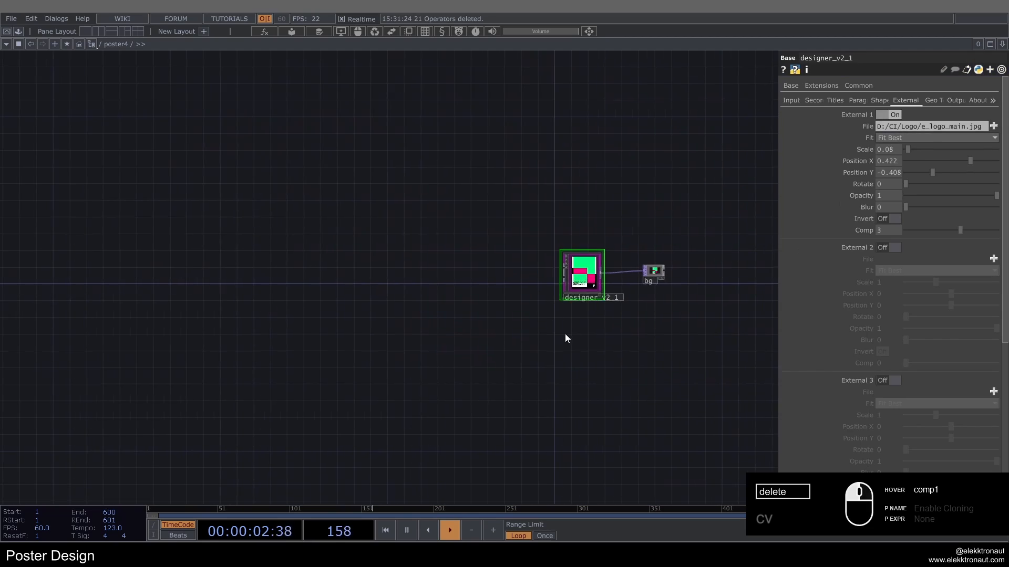
# Step: Reset all of designer_v2_1's parameters to their defaults
pyautogui.scroll(3, 565, 333)
pyautogui.rightClick(561, 247)
pyautogui.click(613, 281)
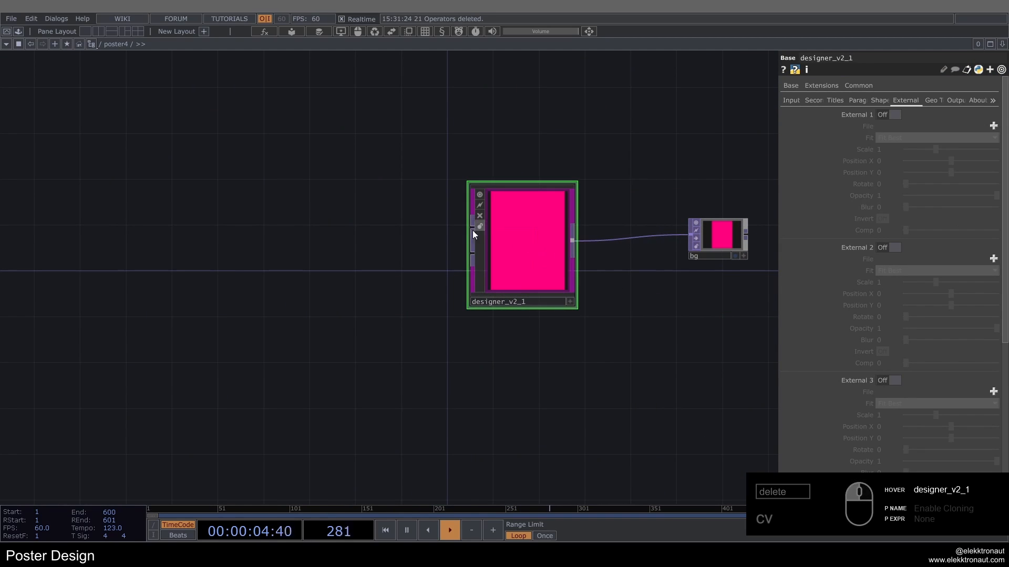
# Step: Add a Noise TOP in front of designer_v2_1 in the poster4 network
pyautogui.doubleClick(407, 245)
pyautogui.write('noi')
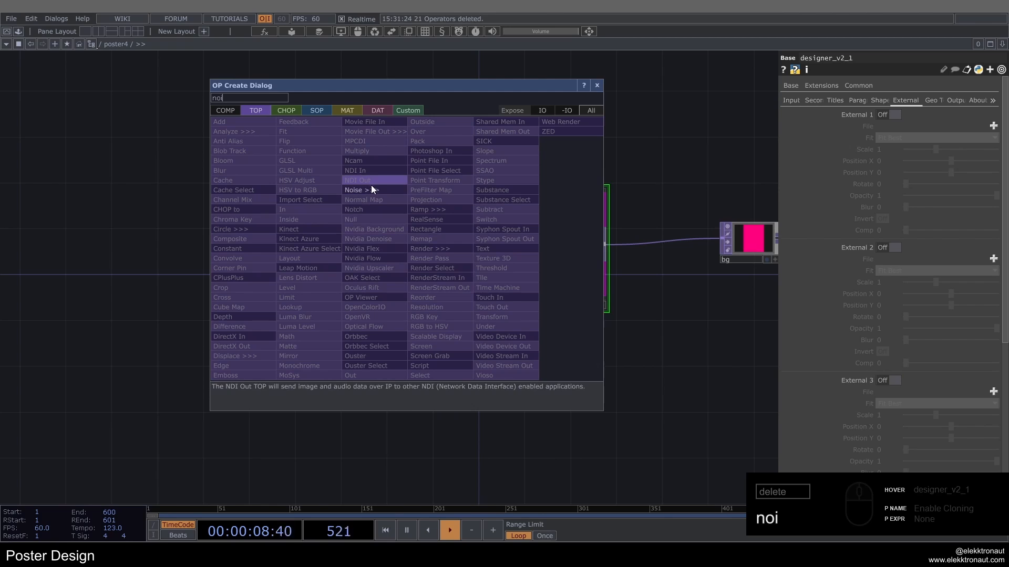
pyautogui.click(371, 187)
pyautogui.click(411, 254)
pyautogui.scroll(4, 410, 247)
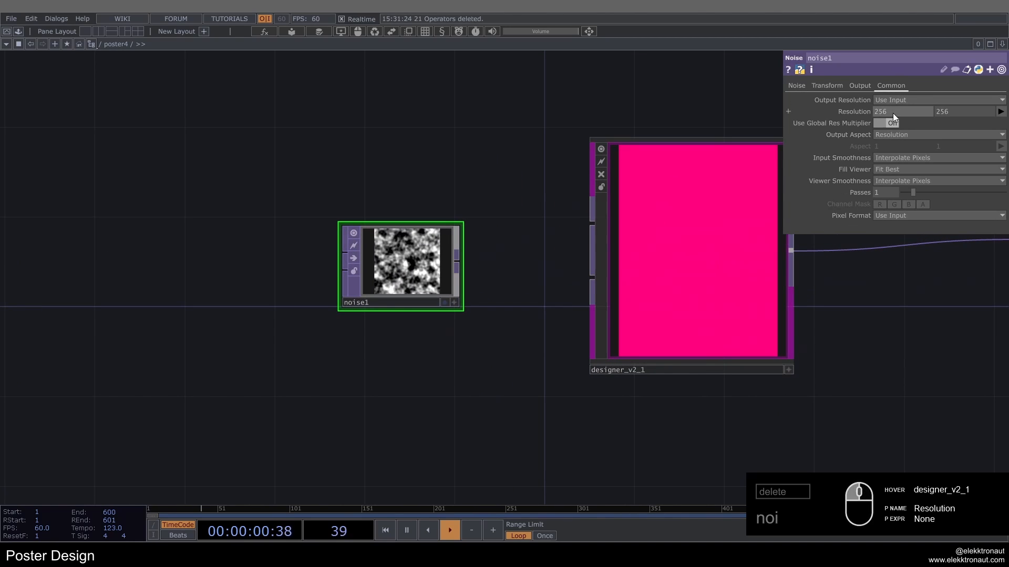
# Step: Set the noise1 resolution to 1500 by 2000
pyautogui.write('15000')
pyautogui.press('Tab')
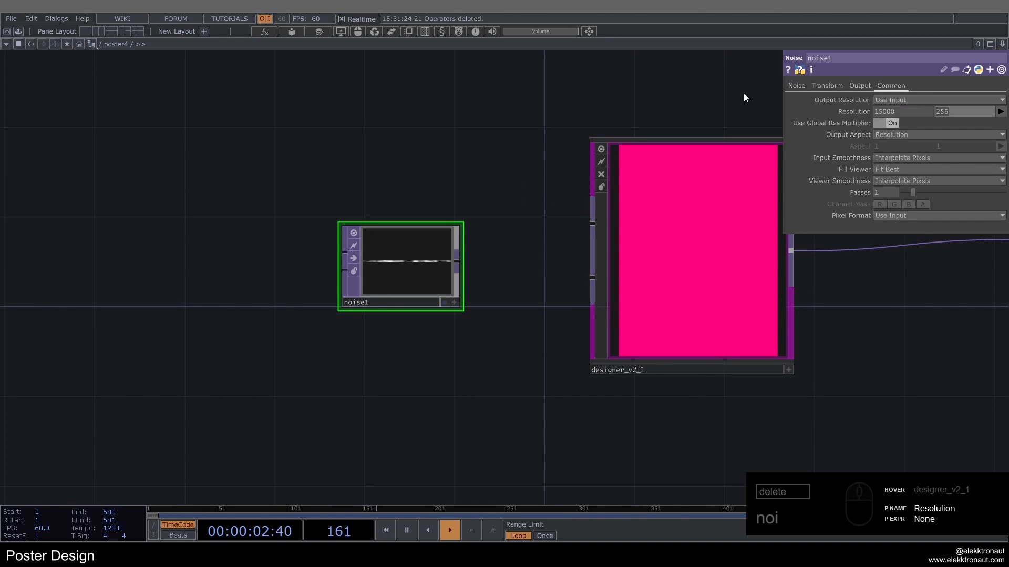
pyautogui.hotkey('shift', 'Tab')
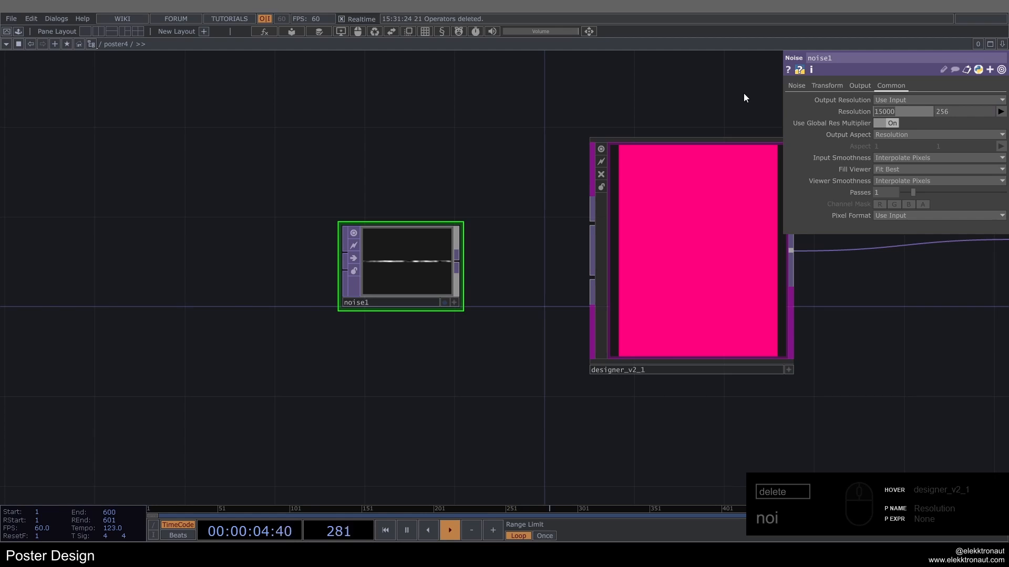
pyautogui.write('1500')
pyautogui.press('Tab')
pyautogui.write('2')
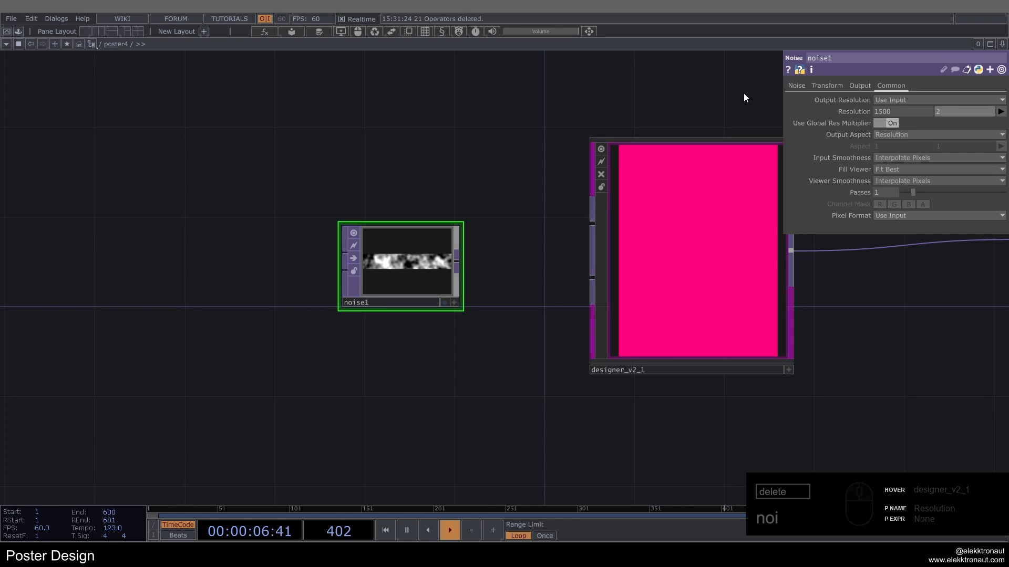
pyautogui.write('000')
# Step: Animate noise1 by setting its Translate Z expression to absTime.seconds*.2
pyautogui.click(827, 86)
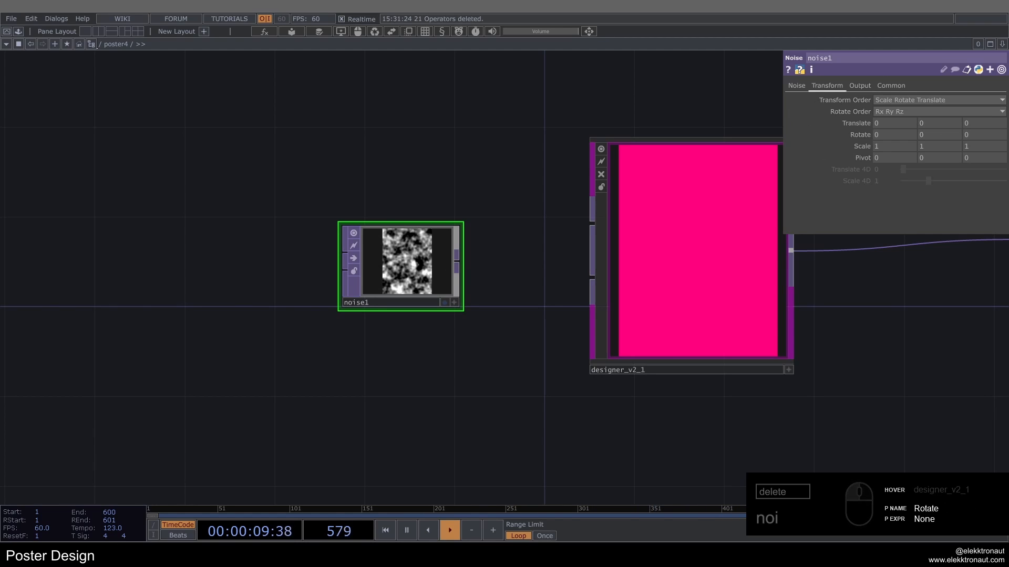
pyautogui.click(832, 140)
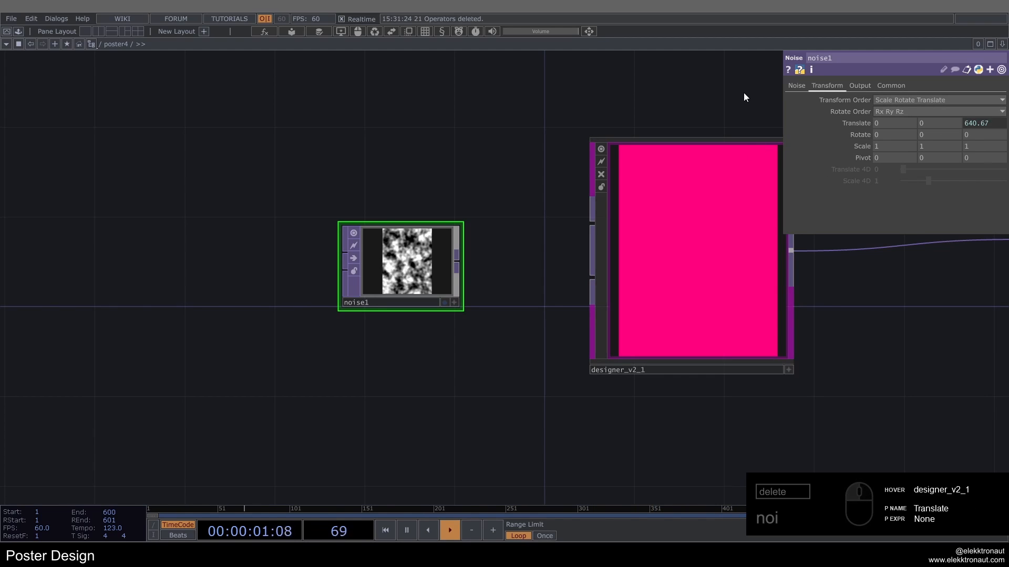
pyautogui.click(842, 113)
pyautogui.click(846, 125)
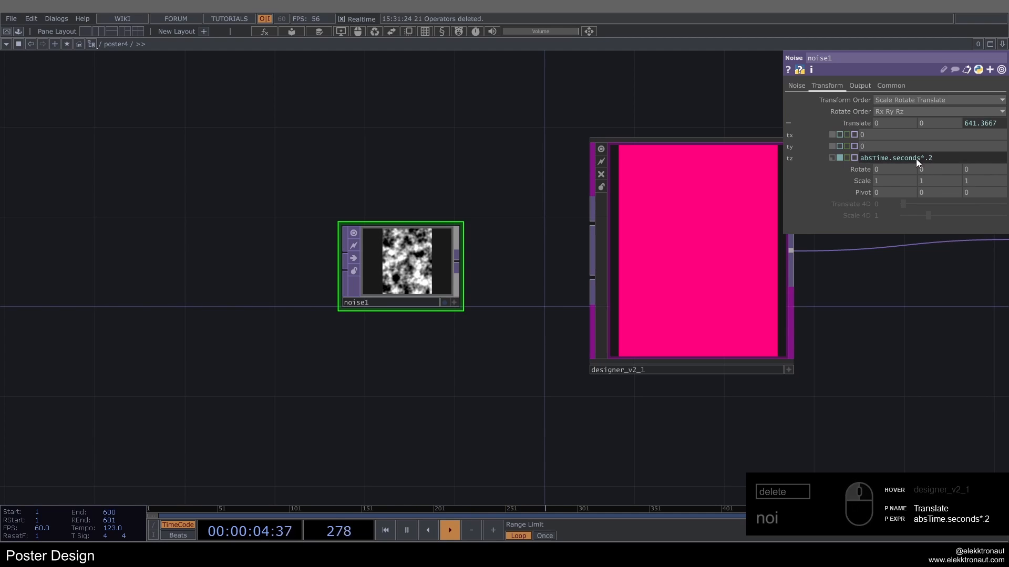
# Step: Soften the noise1 pattern with Period 4, Harmonics 4, Harmonic Spread 4 and Harmonic Gain 0.15
pyautogui.click(796, 85)
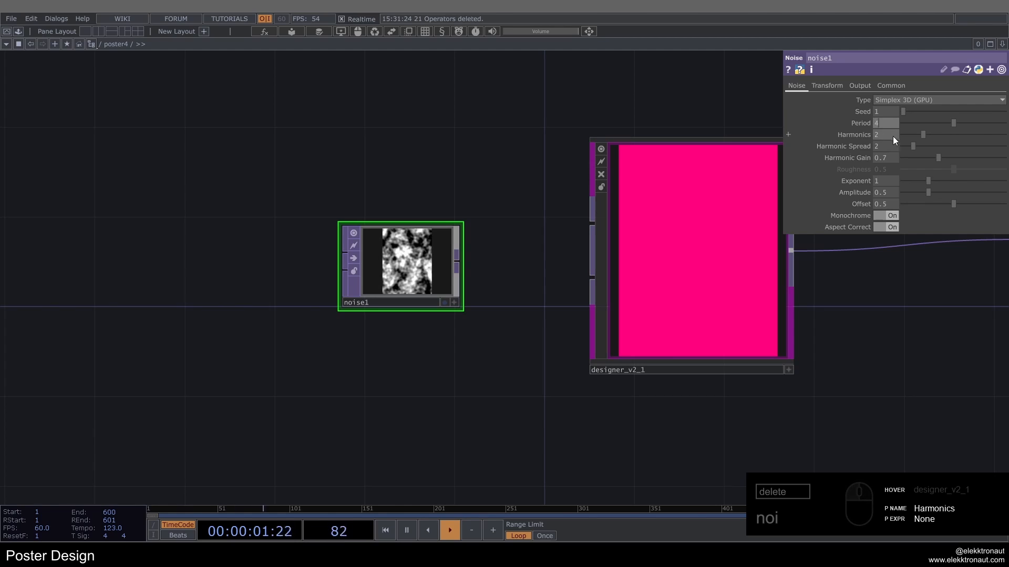
pyautogui.moveTo(887, 137); pyautogui.dragTo(871, 136)
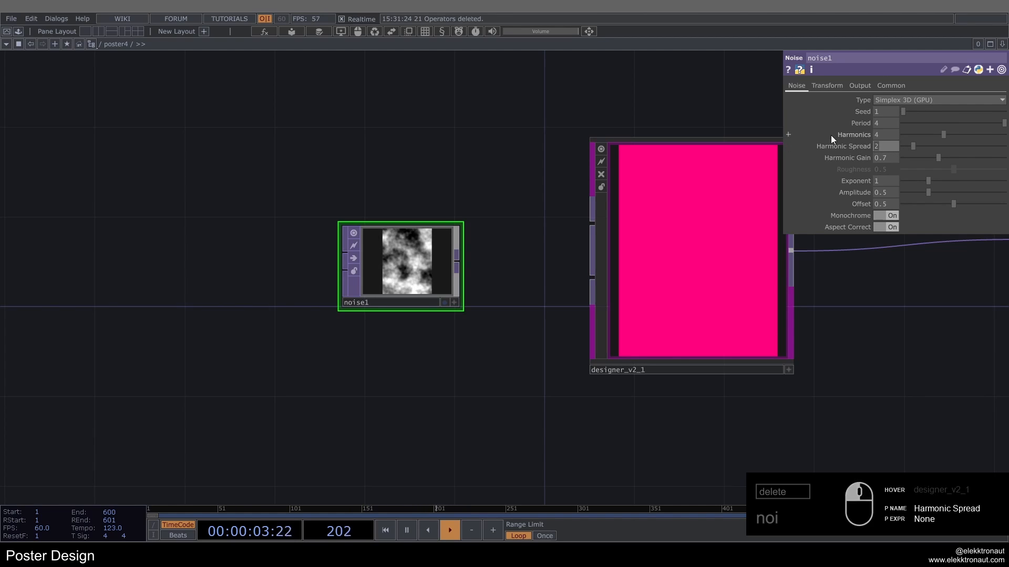
pyautogui.moveTo(884, 157); pyautogui.dragTo(840, 156)
pyautogui.write('0.15')
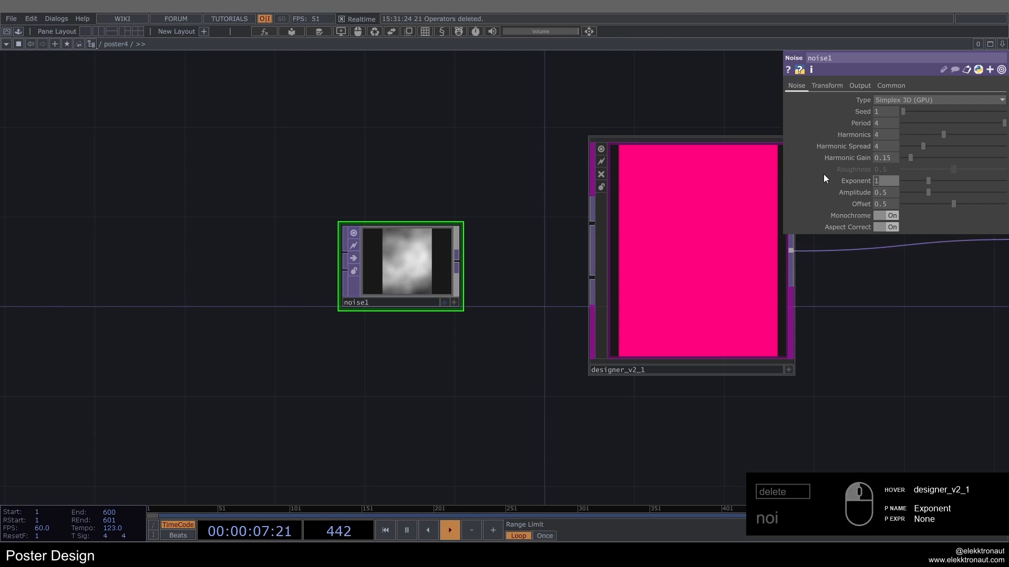
pyautogui.write('.5')
# Step: Set the noise1 Exponent to 0.5 and connect noise1 to the first input of designer_v2_1
pyautogui.press('Return')
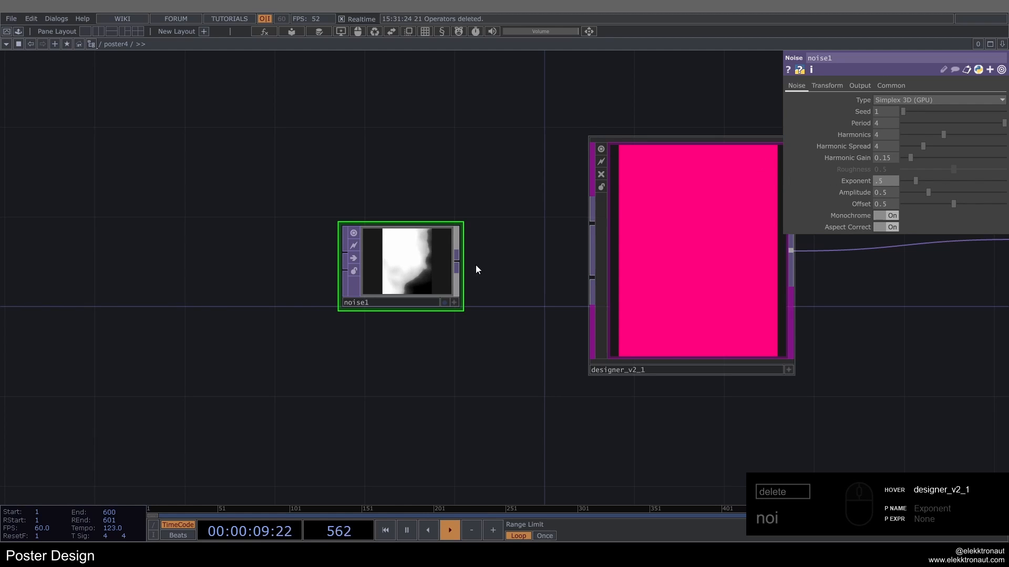
pyautogui.moveTo(577, 229); pyautogui.dragTo(576, 229)
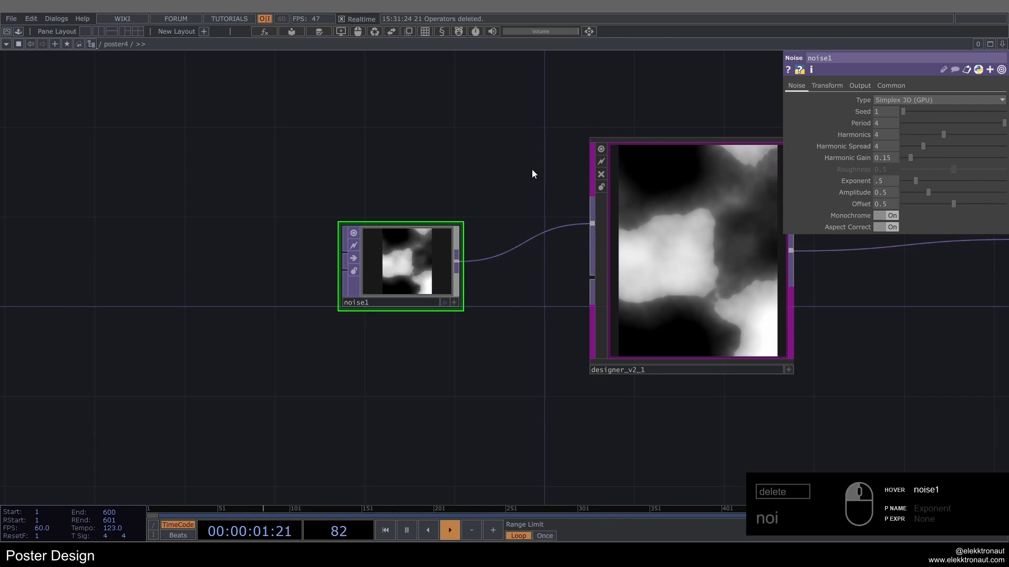
# Step: Turn on the input Grid of designer_v2_1 and scale the grid to 0.7 in both directions
pyautogui.moveTo(532, 169); pyautogui.dragTo(469, 164)
pyautogui.scroll(4, 604, 209)
pyautogui.click(611, 204)
pyautogui.scroll(-2, 600, 205)
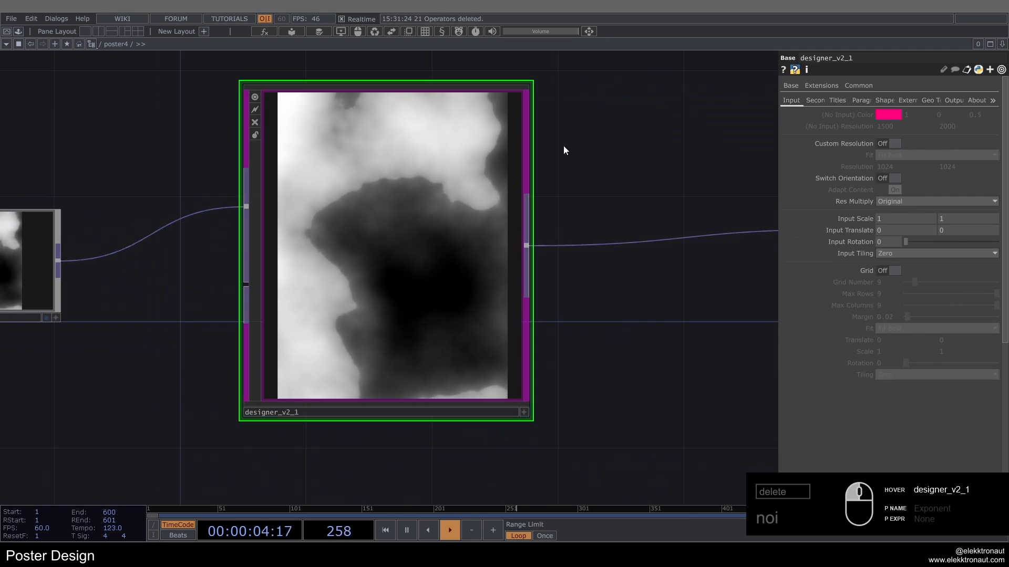
pyautogui.moveTo(562, 151); pyautogui.dragTo(648, 162)
pyautogui.click(883, 271)
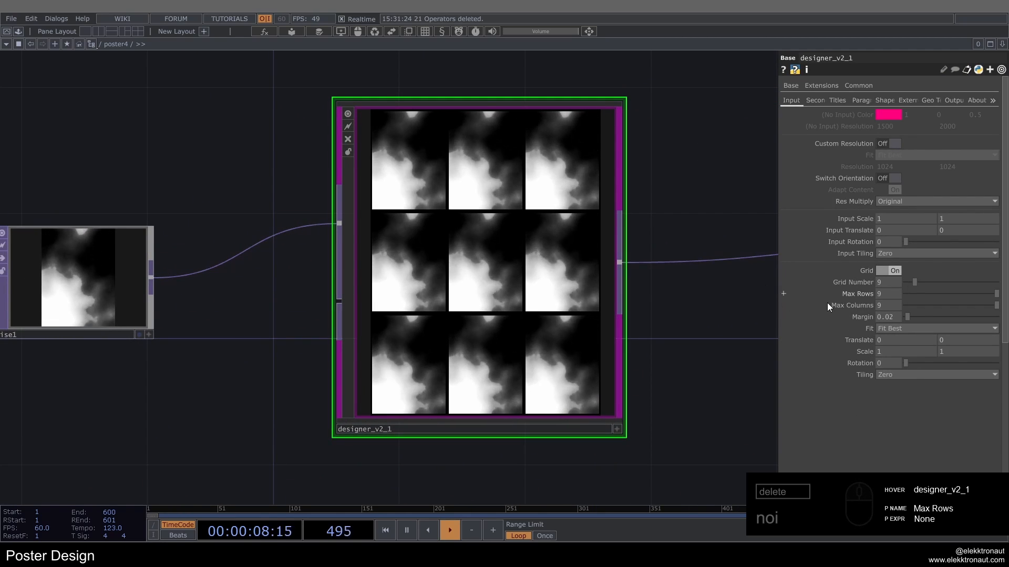
pyautogui.middleClick(866, 353)
pyautogui.moveTo(867, 353); pyautogui.dragTo(840, 353, button='middle')
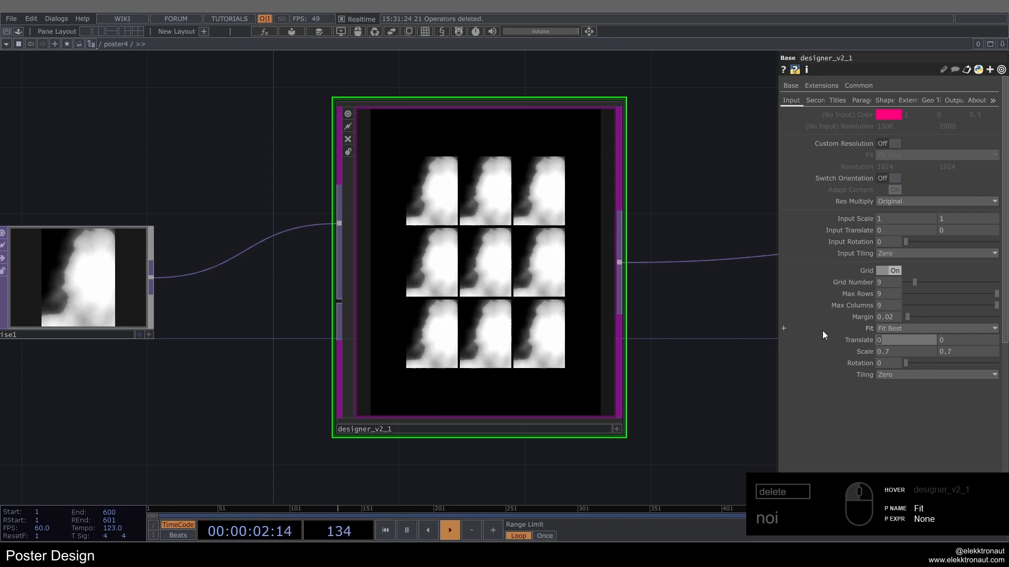
# Step: Shift the grid sideways with a Translate X of -0.2
pyautogui.write('-.2')
pyautogui.press('Return')
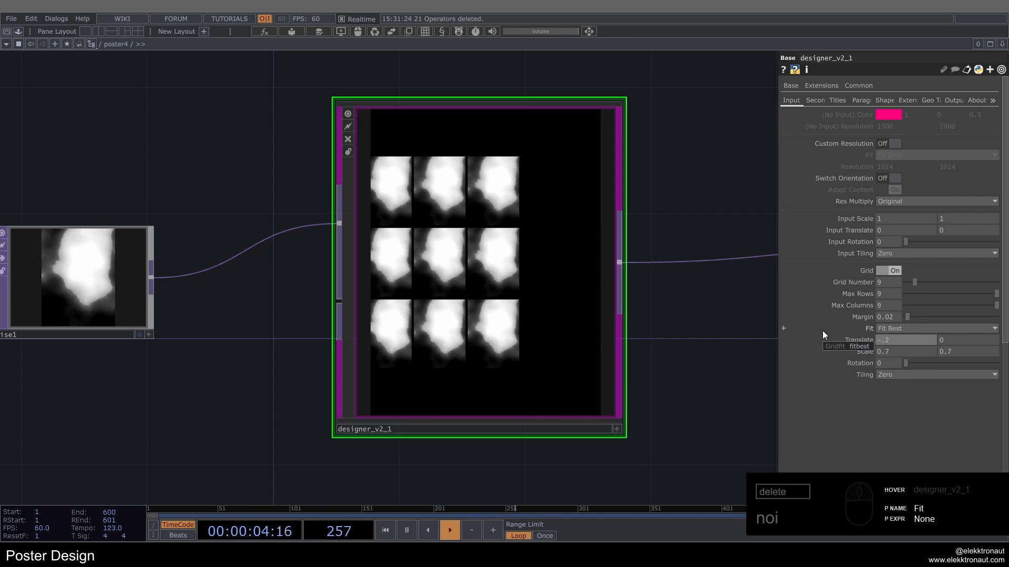
pyautogui.moveTo(702, 206); pyautogui.dragTo(673, 204)
pyautogui.scroll(-2, 667, 204)
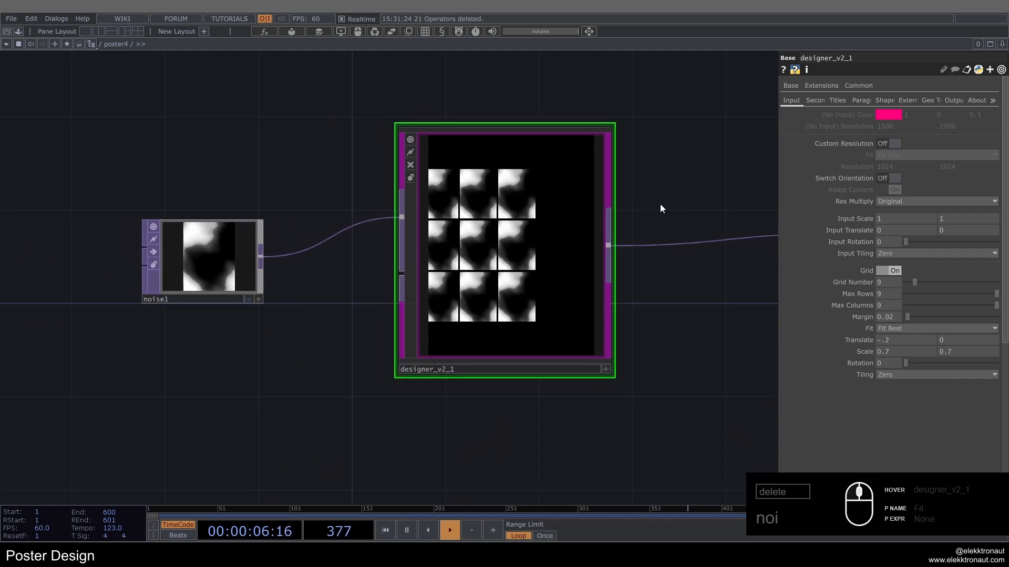
pyautogui.scroll(2, 494, 249)
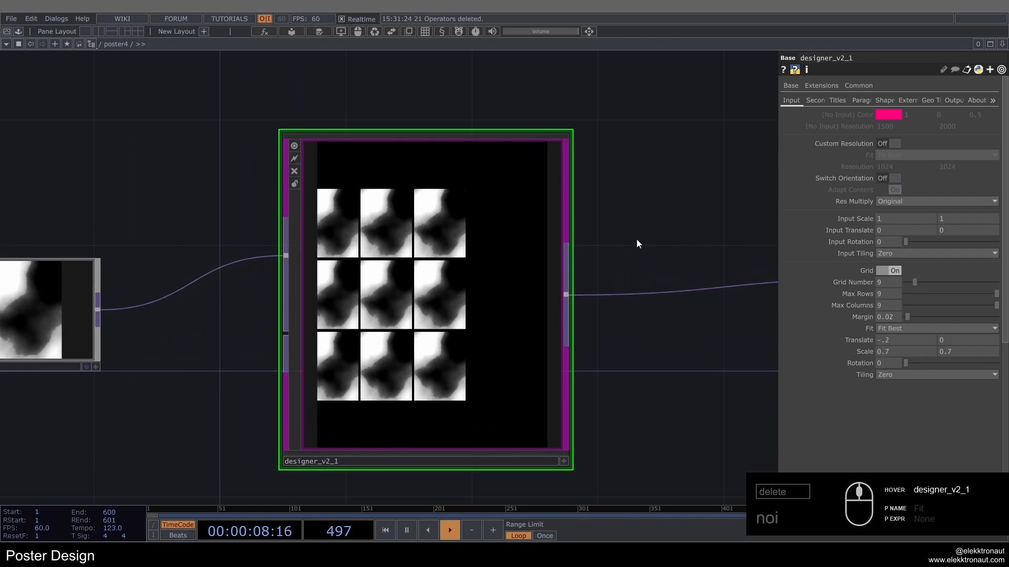
# Step: Set the output Background Color of designer_v2_1 to red with RGB values 1, 0.2, 0.2
pyautogui.click(959, 100)
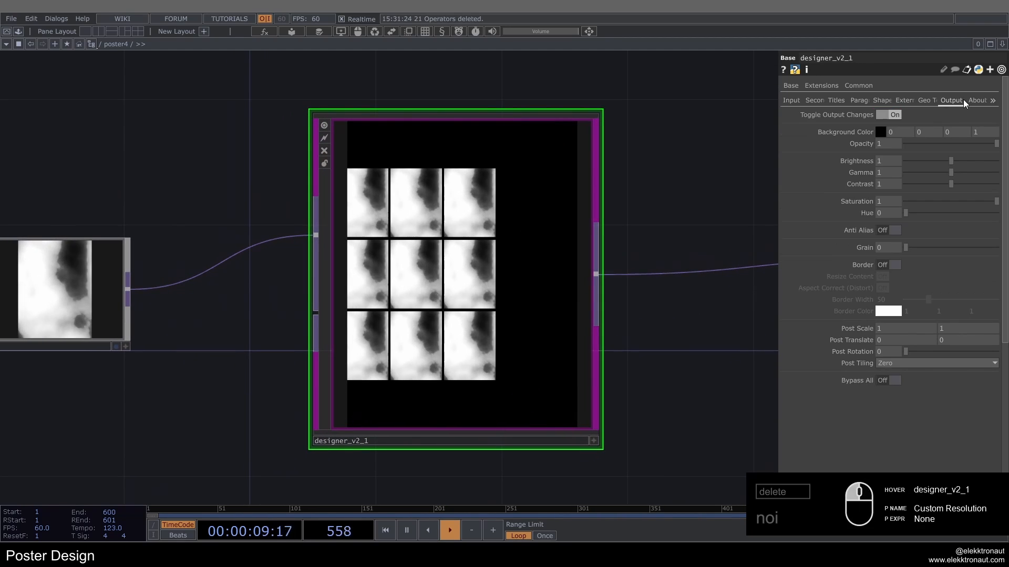
pyautogui.click(893, 131)
pyautogui.write('1')
pyautogui.press('Tab')
pyautogui.write('.2')
pyautogui.press('Tab')
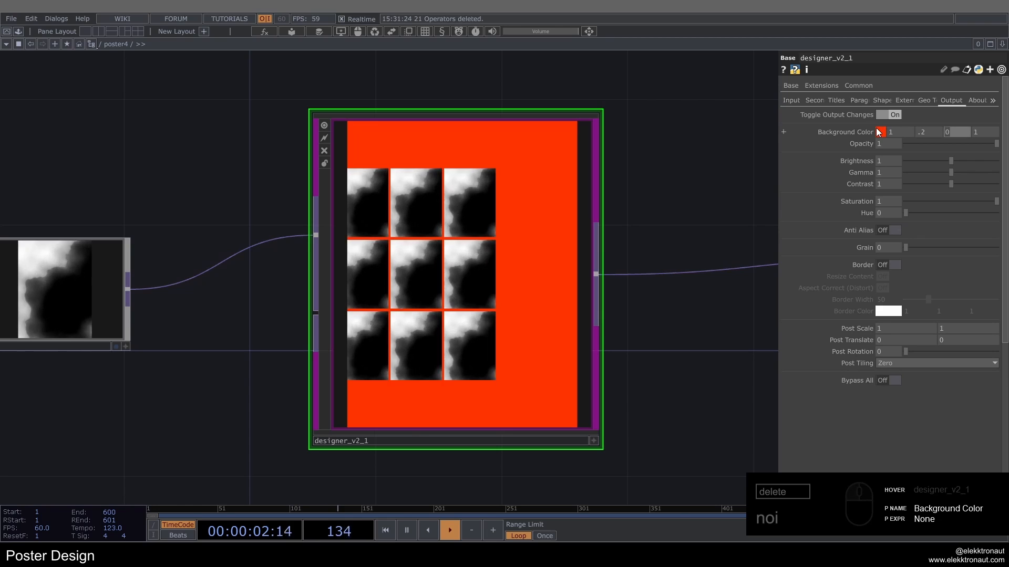
pyautogui.write('.2')
pyautogui.click(433, 271)
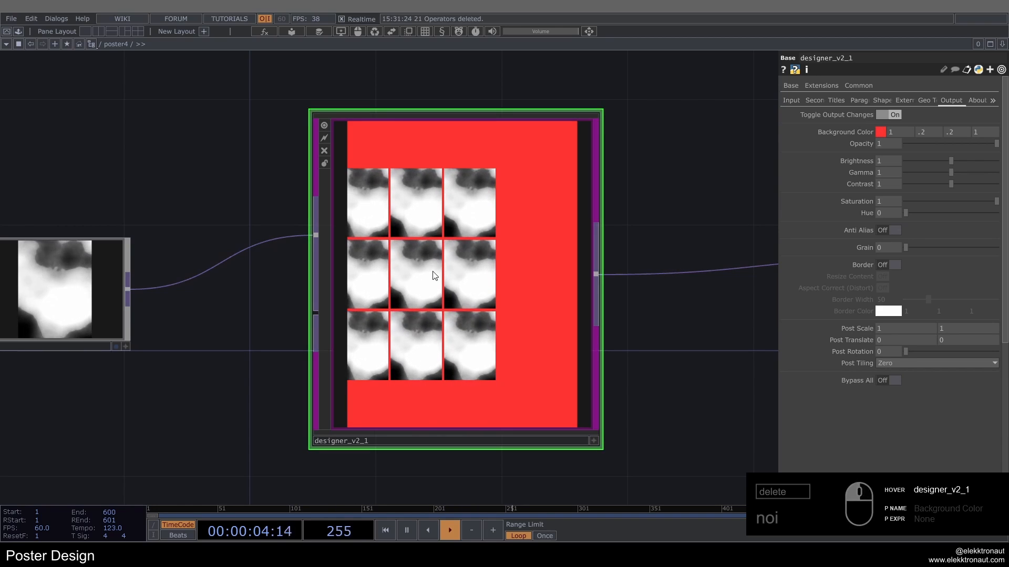
pyautogui.scroll(-3, 433, 271)
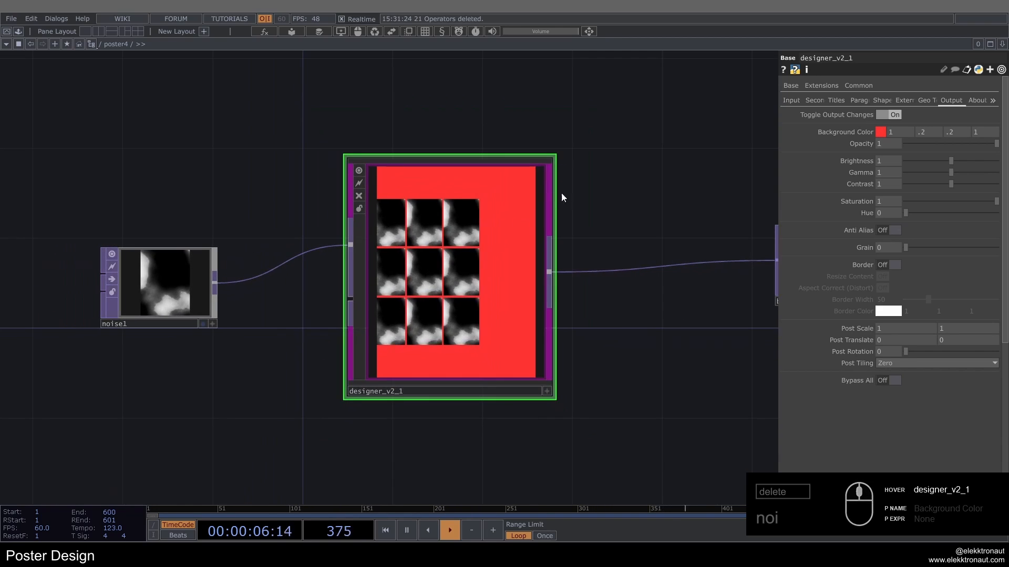
# Step: Look up the Geo Text settings and examine the instancing parameters of geotext1 inside the geo_text network
pyautogui.click(920, 99)
pyautogui.moveTo(610, 192)
pyautogui.mouseDown()
pyautogui.moveTo(622, 196)
pyautogui.moveTo(625, 183)
pyautogui.mouseUp()
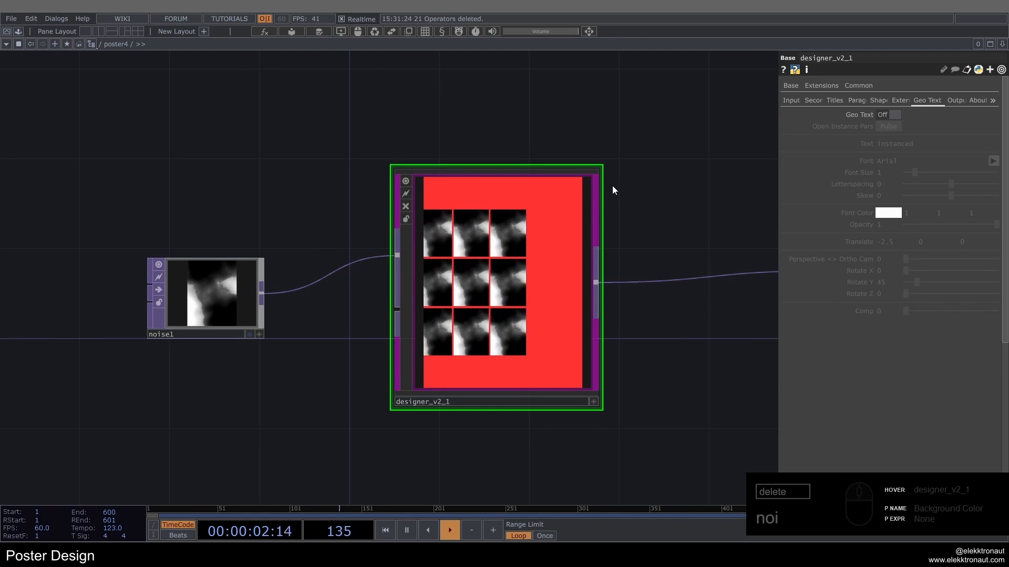
pyautogui.scroll(10, 461, 331)
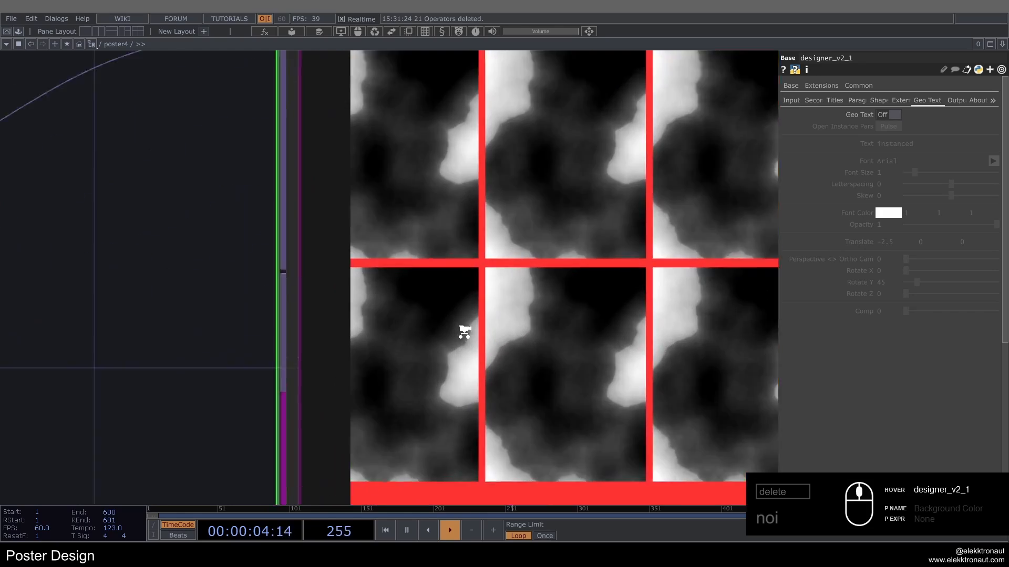
pyautogui.scroll(5, 350, 207)
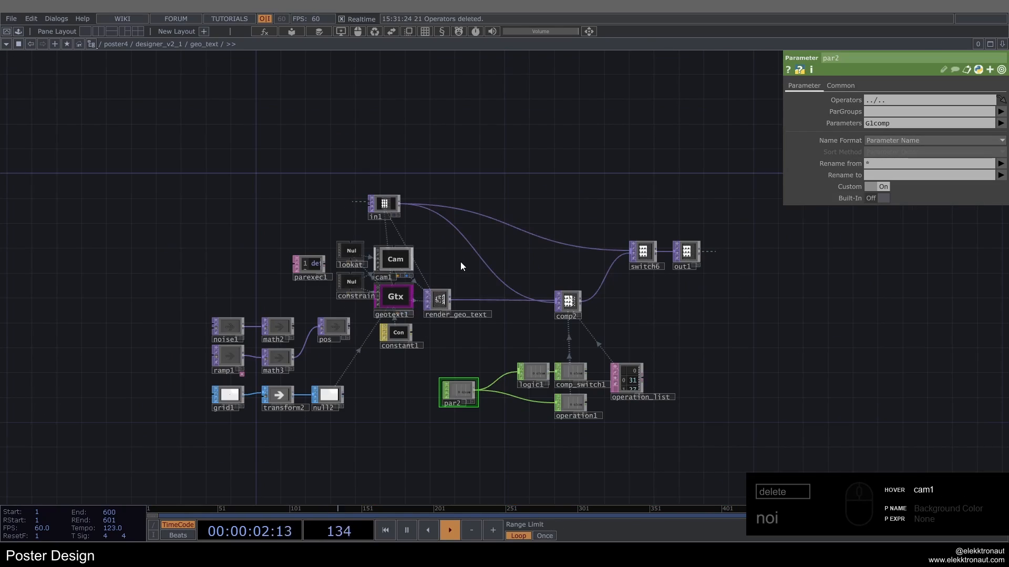
pyautogui.scroll(5, 446, 311)
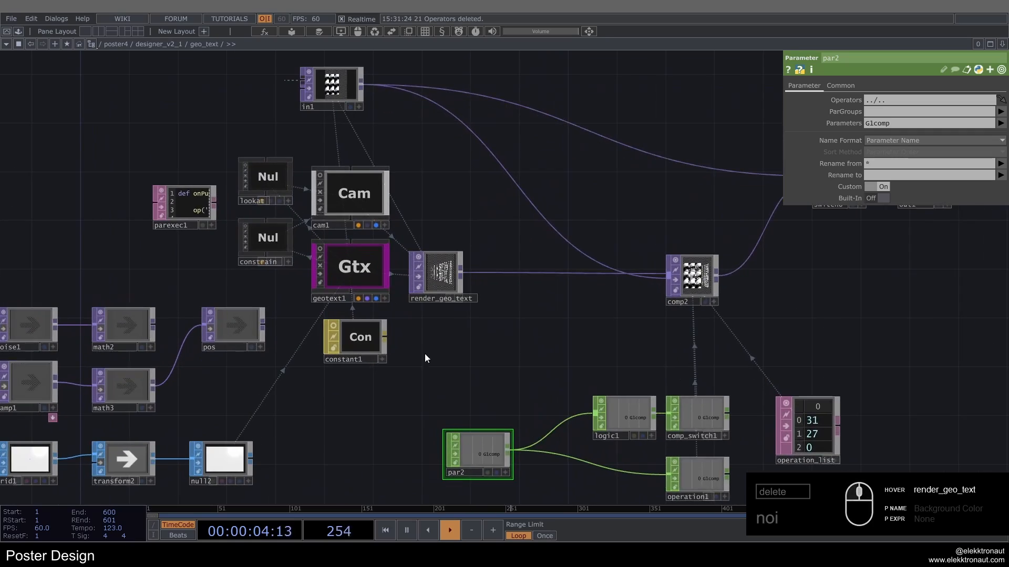
pyautogui.moveTo(424, 355); pyautogui.dragTo(503, 363)
pyautogui.scroll(2, 419, 269)
pyautogui.click(422, 267)
pyautogui.scroll(-2, 422, 267)
pyautogui.moveTo(420, 391); pyautogui.dragTo(439, 354)
pyautogui.scroll(4, 452, 300)
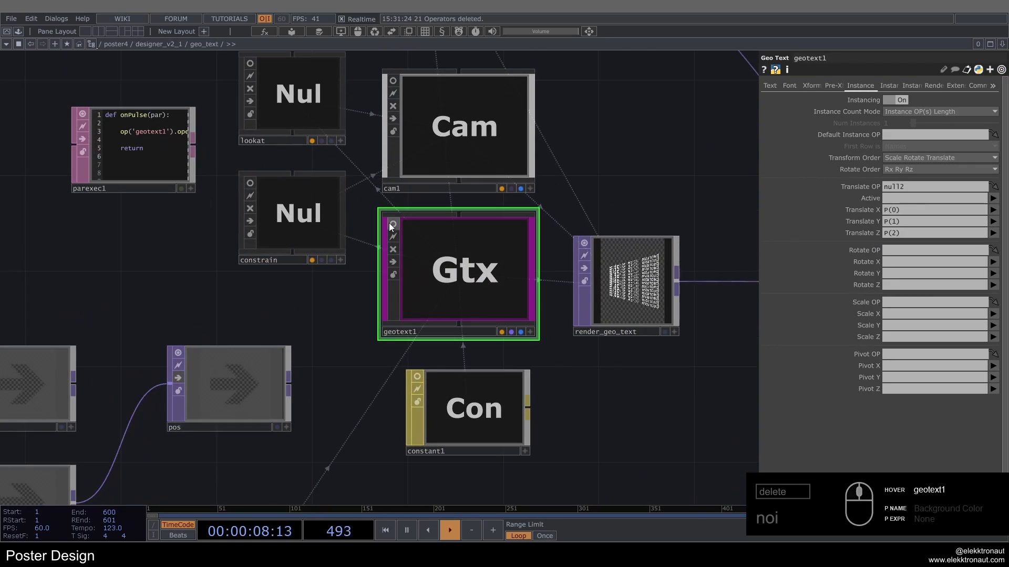
pyautogui.click(390, 224)
pyautogui.scroll(5, 442, 236)
pyautogui.scroll(-7, 404, 254)
pyautogui.click(389, 240)
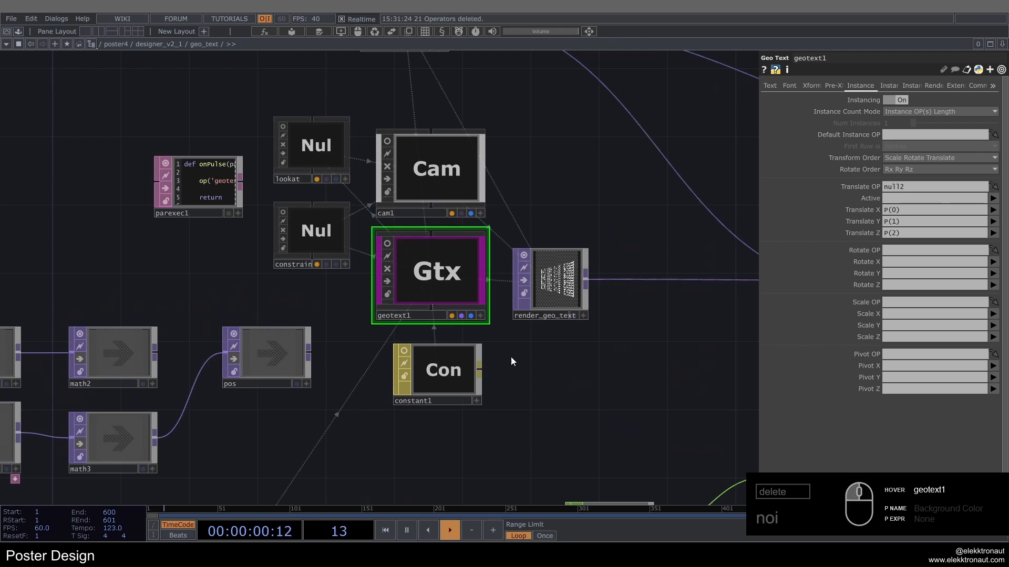
# Step: Examine the grid1, transform2 and null2 chain that feeds the text instances, and return to the poster4 network
pyautogui.moveTo(511, 361); pyautogui.dragTo(543, 306)
pyautogui.scroll(-3, 543, 307)
pyautogui.moveTo(534, 358); pyautogui.dragTo(589, 327)
pyautogui.scroll(3, 348, 387)
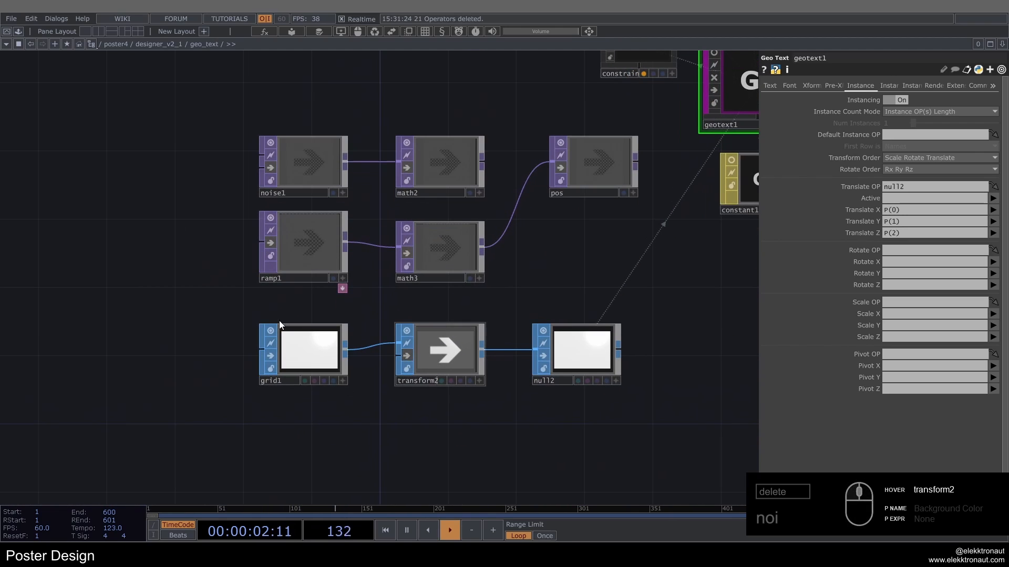
pyautogui.scroll(-4, 315, 326)
pyautogui.moveTo(504, 288); pyautogui.dragTo(399, 291)
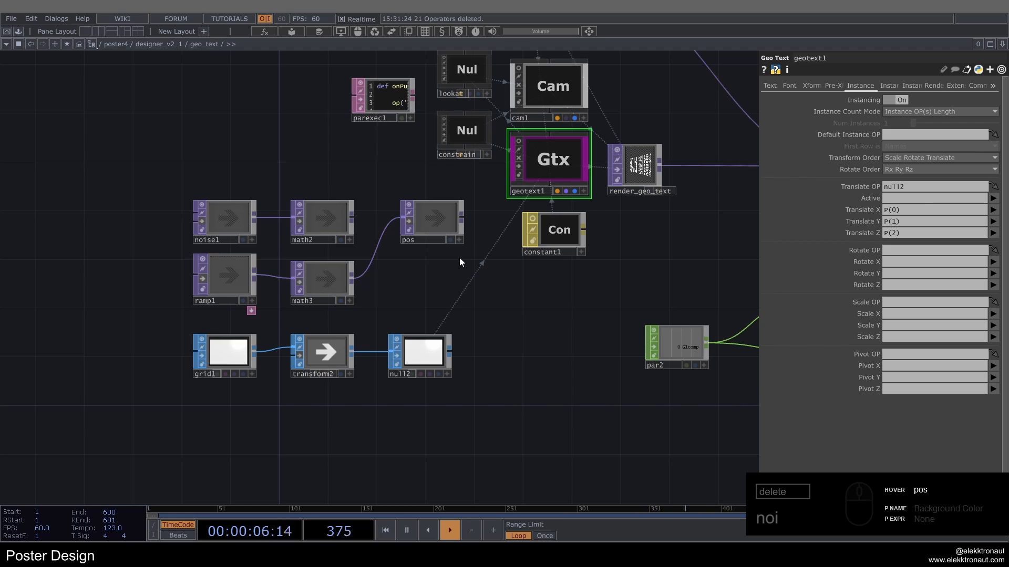
pyautogui.scroll(-12, 419, 262)
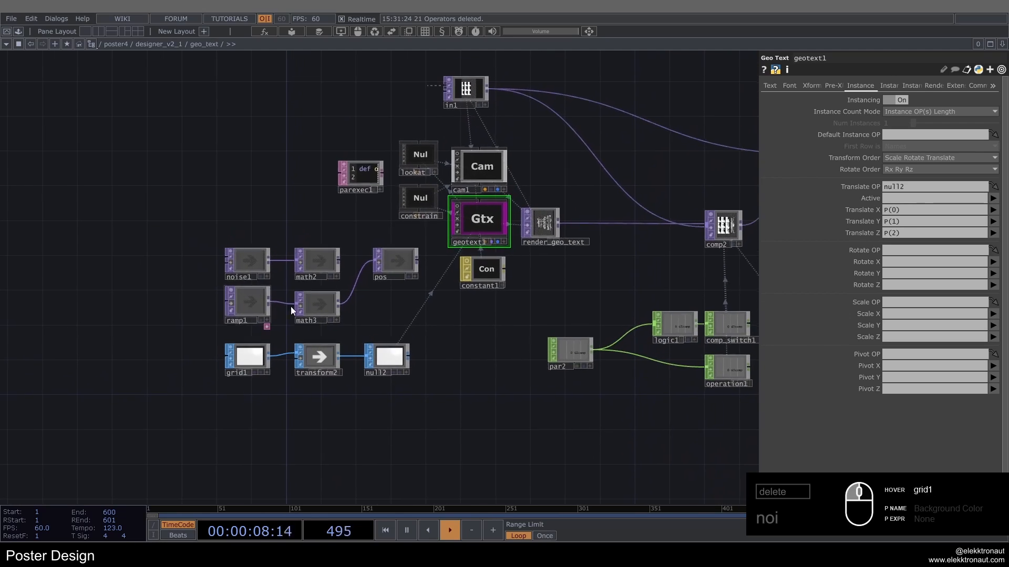
pyautogui.scroll(-8, 437, 347)
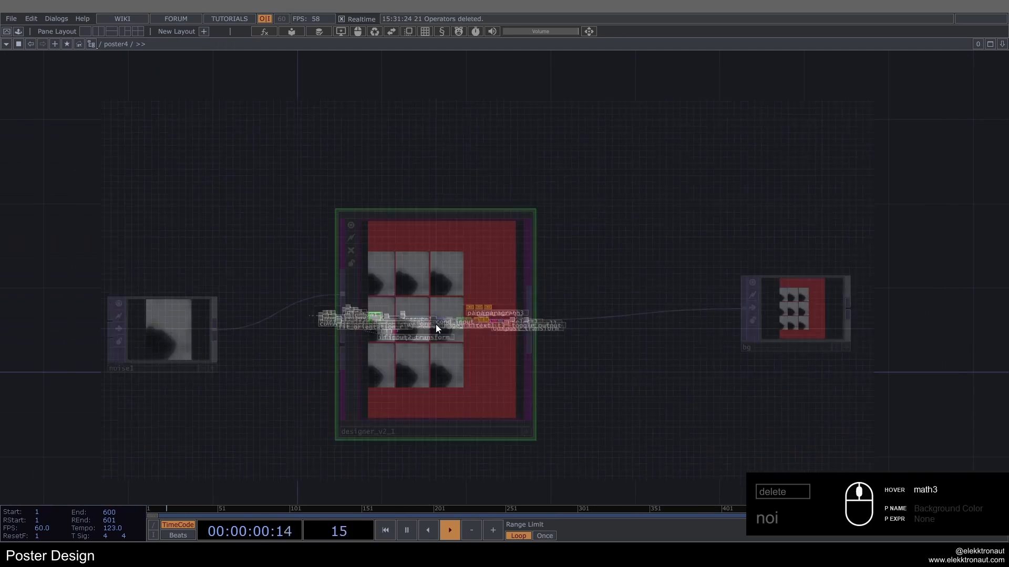
# Step: Turn on Geo Text for designer_v2_1 and open its instance parameters in a separate window
pyautogui.click(895, 114)
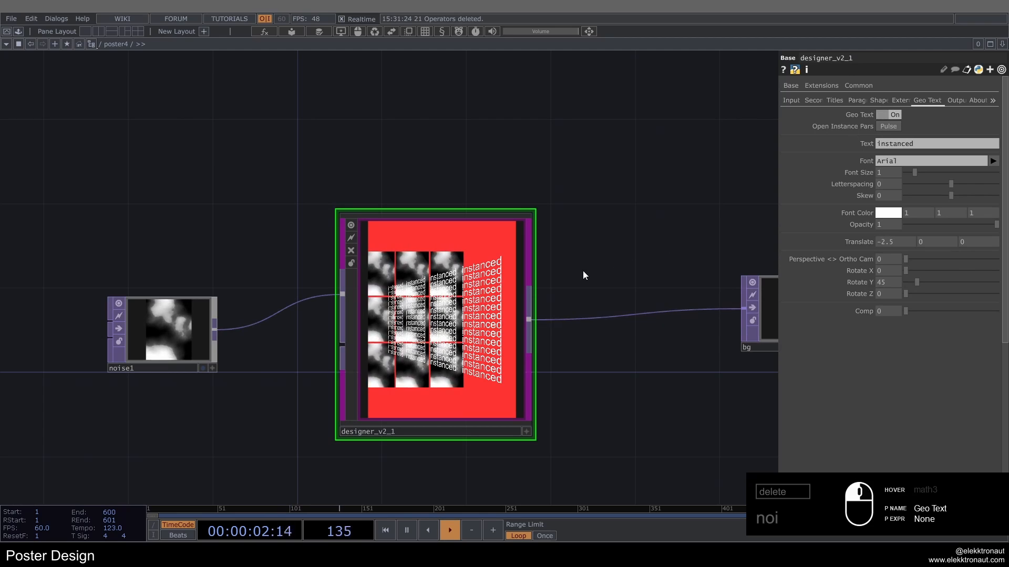
pyautogui.scroll(4, 582, 268)
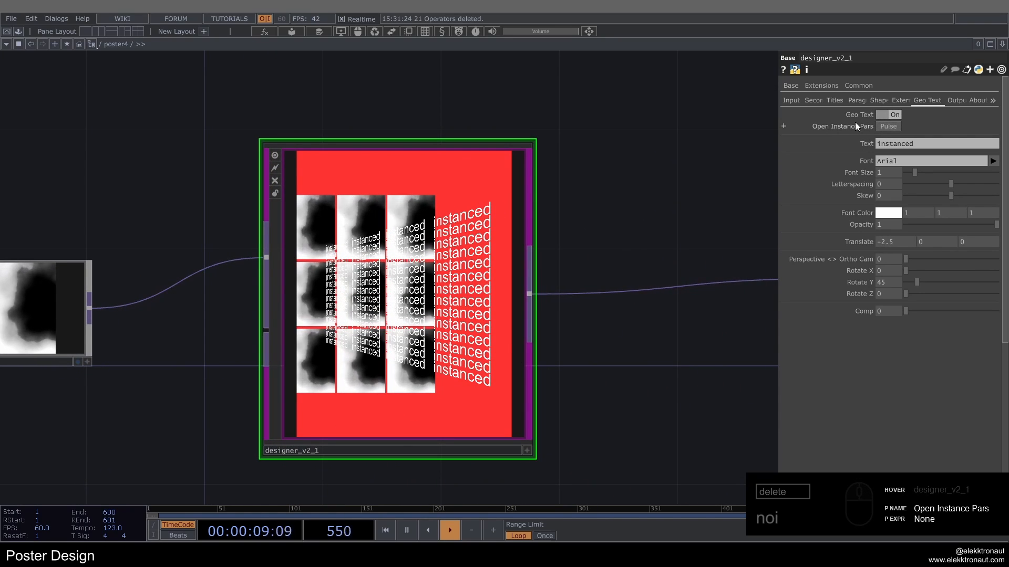
pyautogui.click(882, 131)
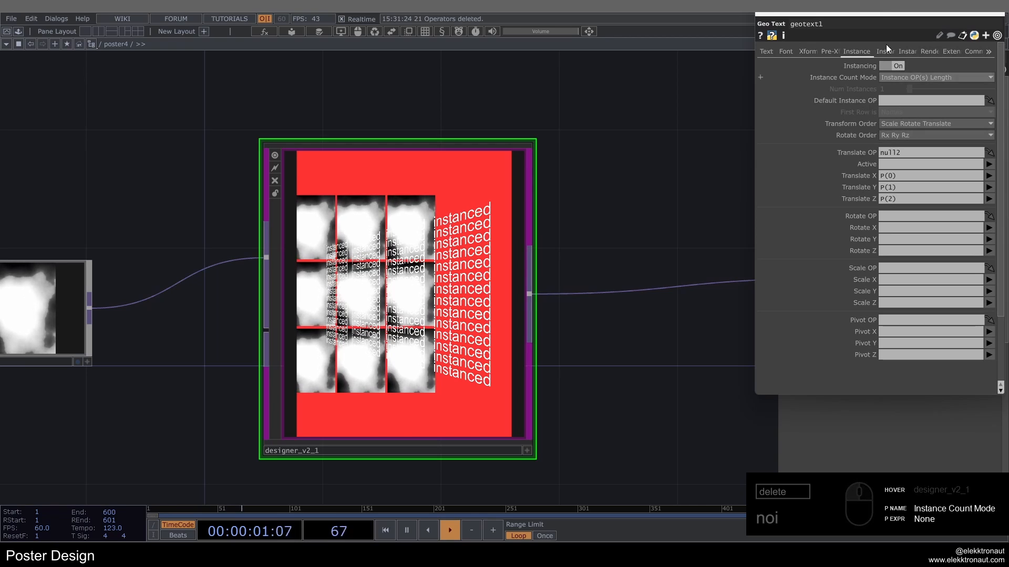
pyautogui.moveTo(888, 8); pyautogui.dragTo(798, 33)
# Step: Add a Rectangle SOP below designer_v2_1 in the poster4 network
pyautogui.scroll(-4, 473, 270)
pyautogui.moveTo(375, 413); pyautogui.dragTo(420, 310)
pyautogui.doubleClick(374, 327)
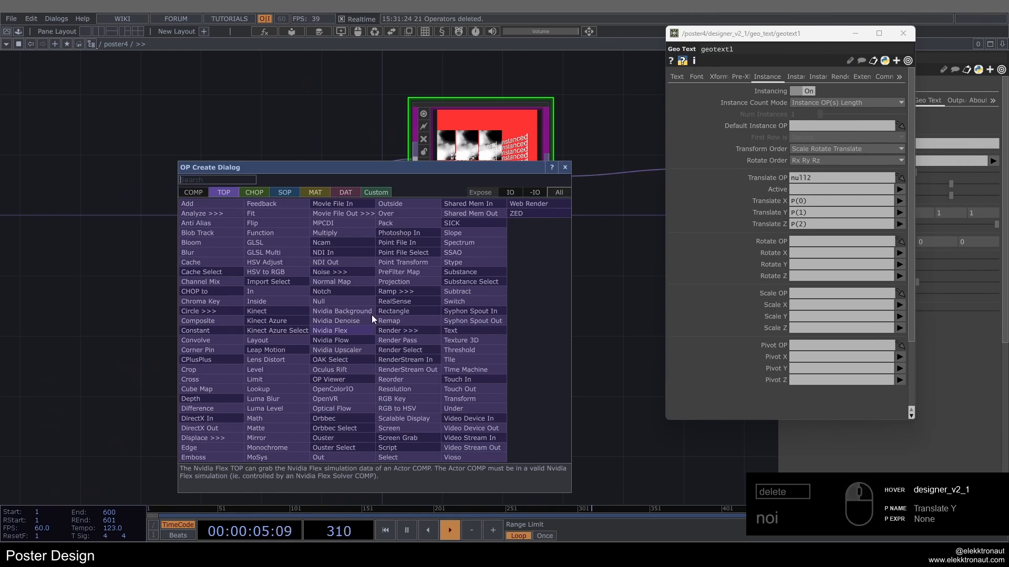
pyautogui.click(288, 192)
pyautogui.write('rec')
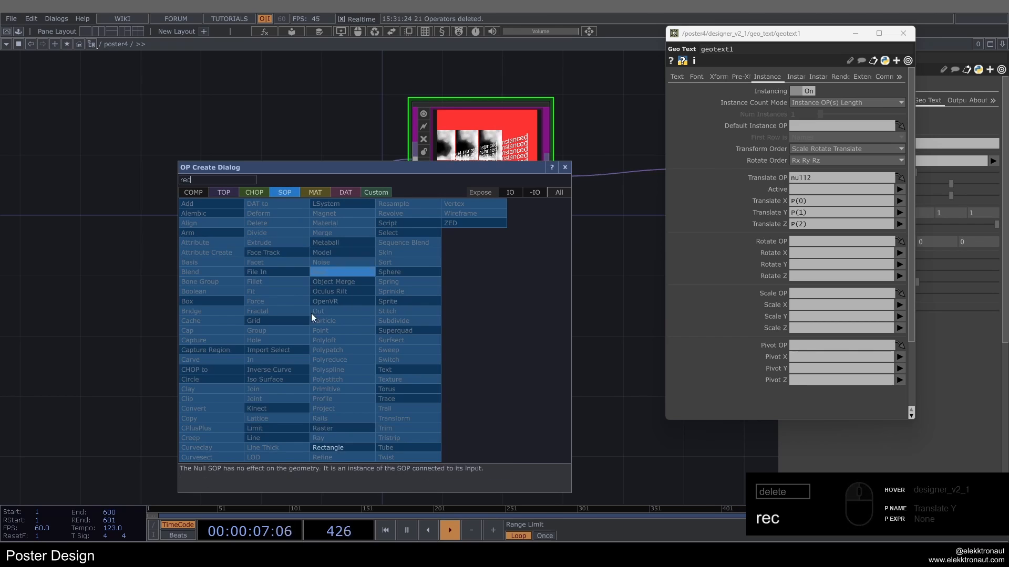
pyautogui.click(341, 444)
pyautogui.click(329, 339)
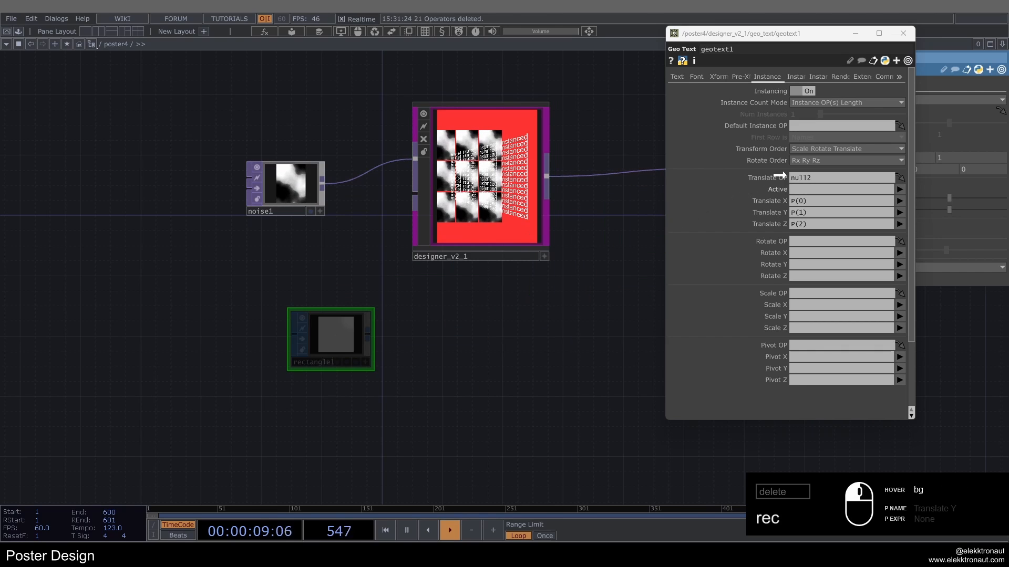
# Step: Try rectangle1 as the Translate OP for the geotext1 instances
pyautogui.moveTo(805, 176); pyautogui.dragTo(804, 177)
pyautogui.scroll(10, 578, 129)
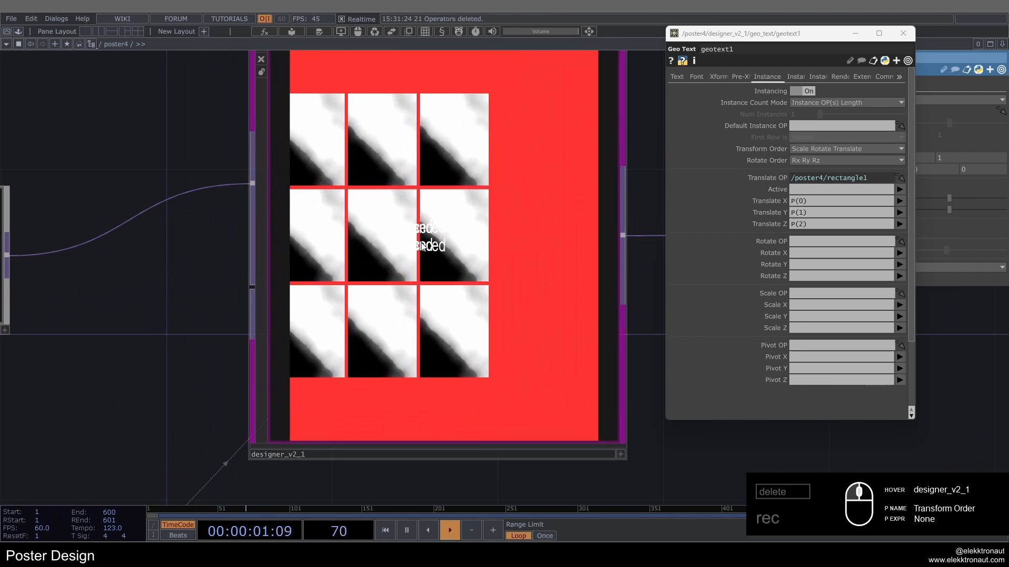
pyautogui.scroll(-8, 415, 231)
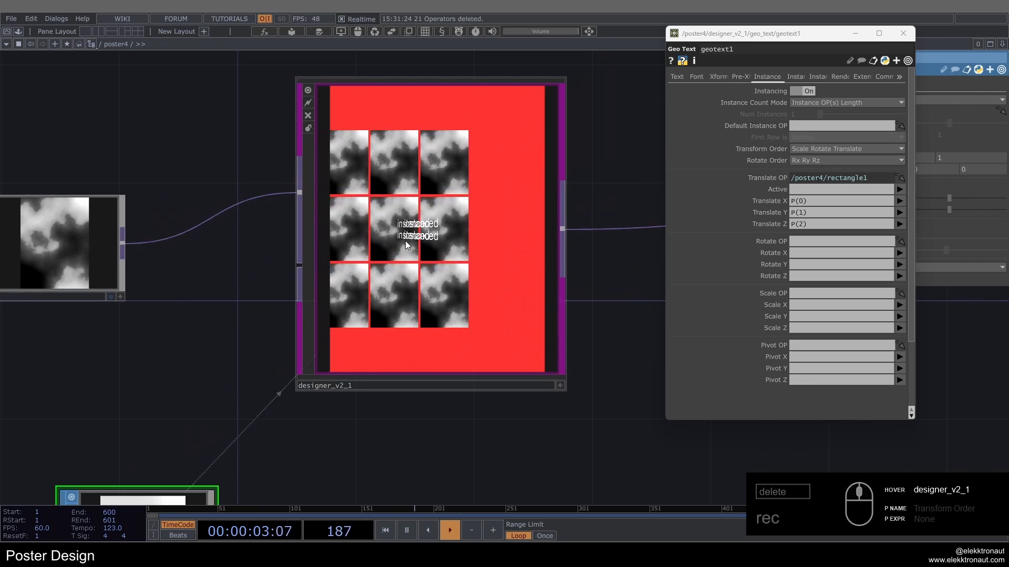
pyautogui.scroll(2, 428, 220)
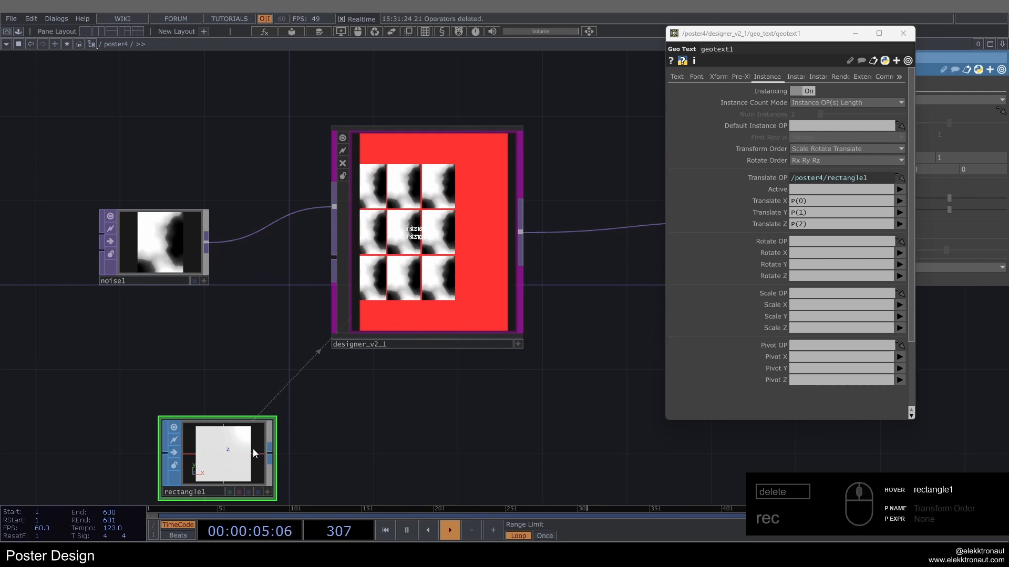
# Step: Undo the Translate OP change and the Rectangle SOP creation, and close the instance parameters window
pyautogui.hotkey('ctrl', 'z')
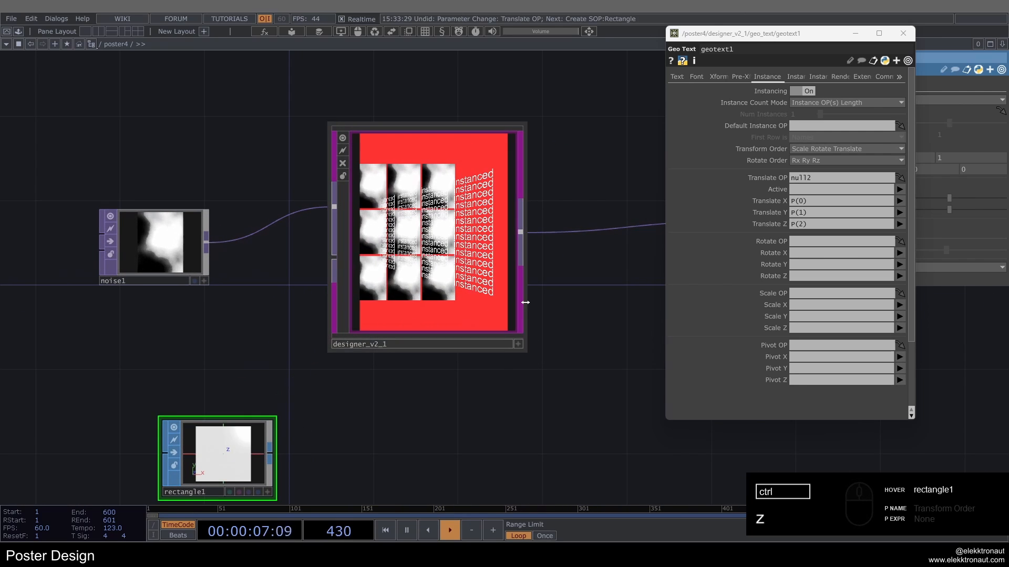
pyautogui.hotkey('ctrl', 'z')
pyautogui.scroll(3, 553, 217)
pyautogui.scroll(-2, 554, 213)
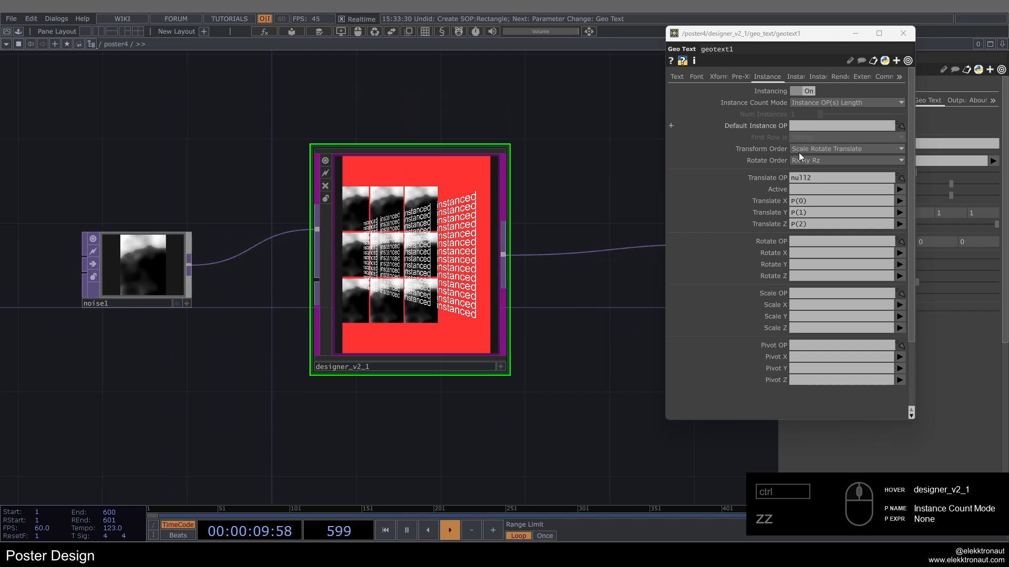
pyautogui.click(903, 33)
# Step: Change the Geo Text font of designer_v2_1 to PP Editorial New
pyautogui.scroll(2, 537, 253)
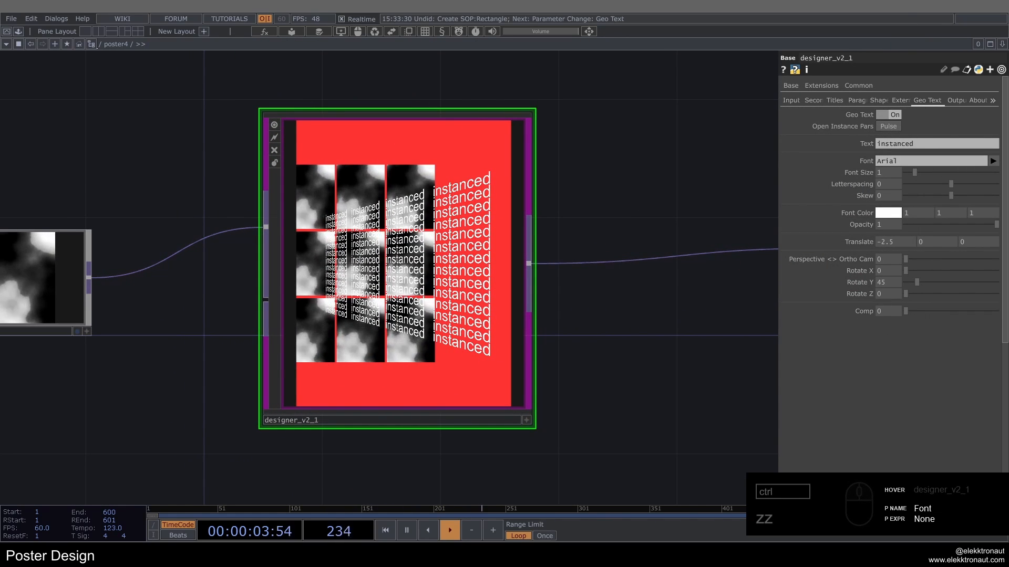
pyautogui.click(966, 163)
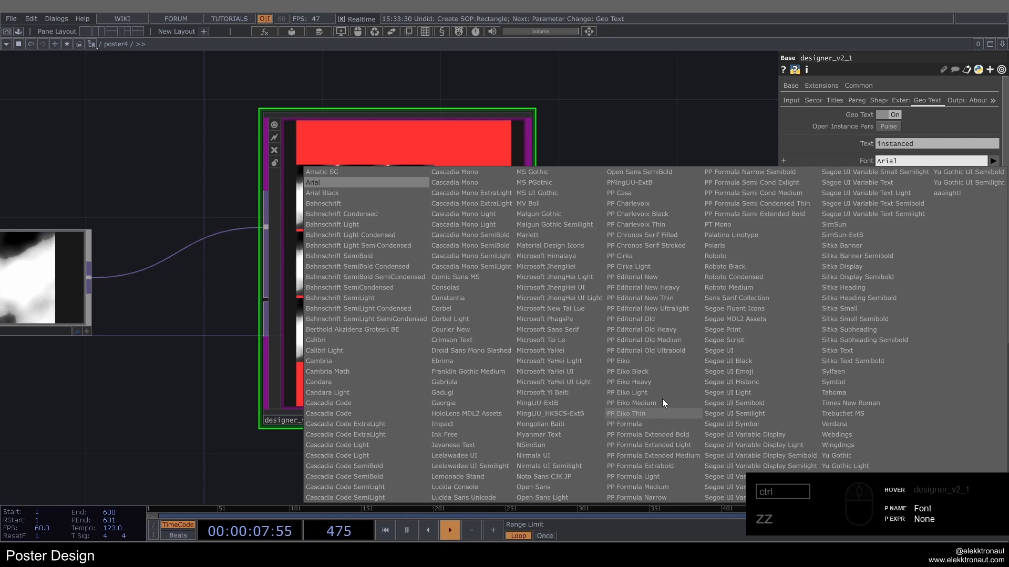
pyautogui.click(664, 278)
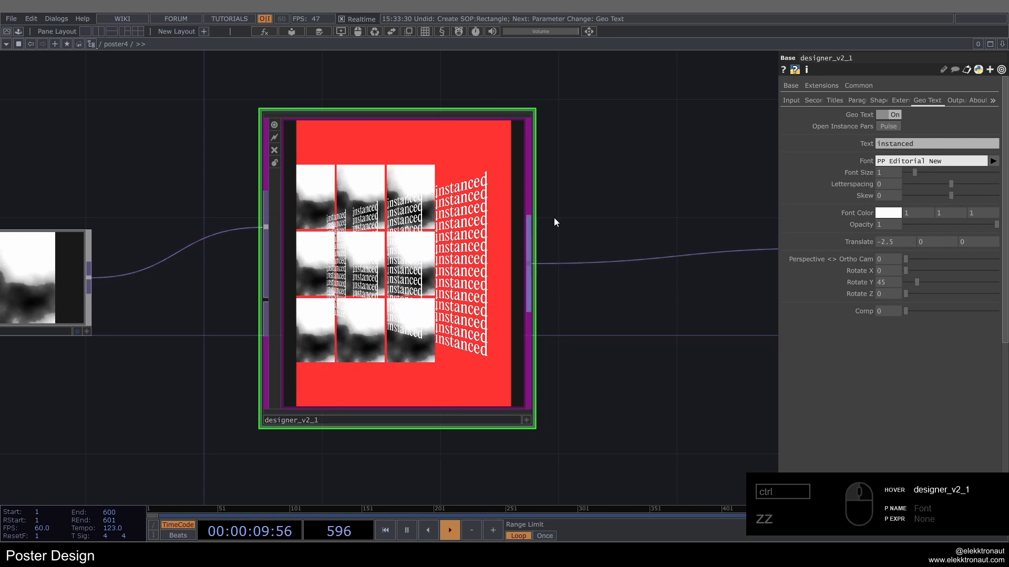
# Step: Replace the instanced Geo Text wording with FANTASIZE
pyautogui.moveTo(554, 218); pyautogui.dragTo(670, 228)
pyautogui.scroll(3, 670, 229)
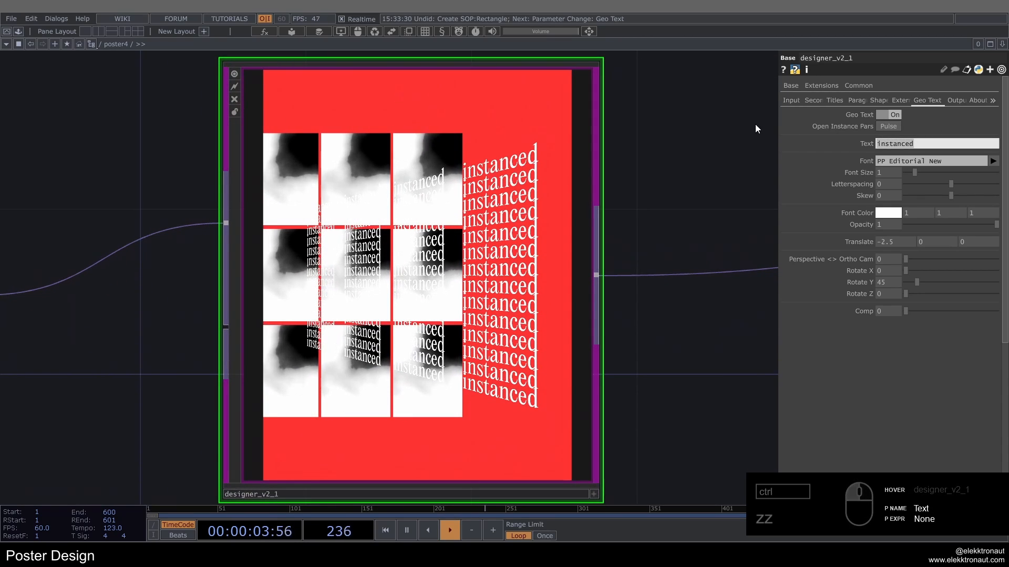
pyautogui.write('FANT')
pyautogui.write('SIZE')
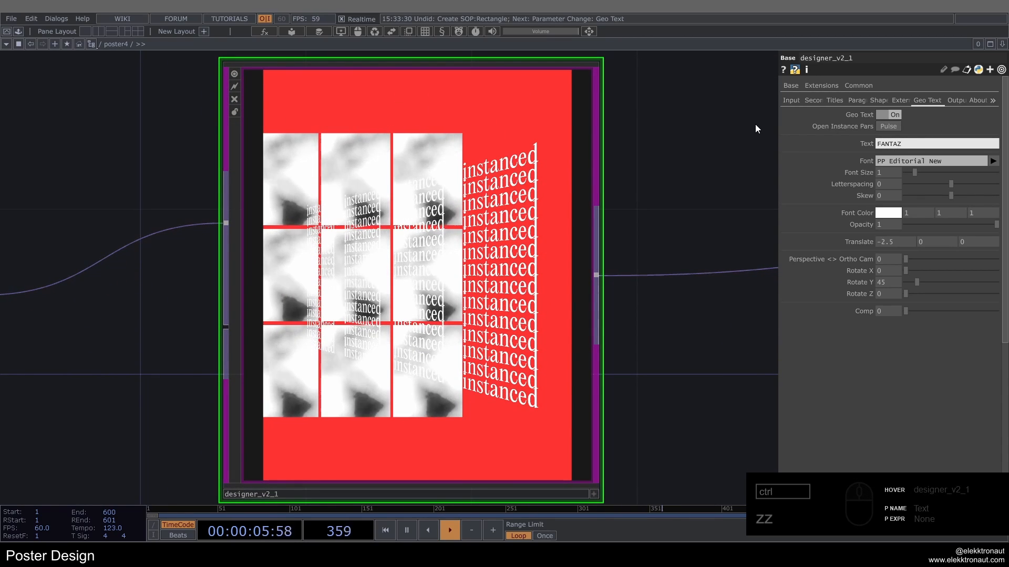
pyautogui.press('Return')
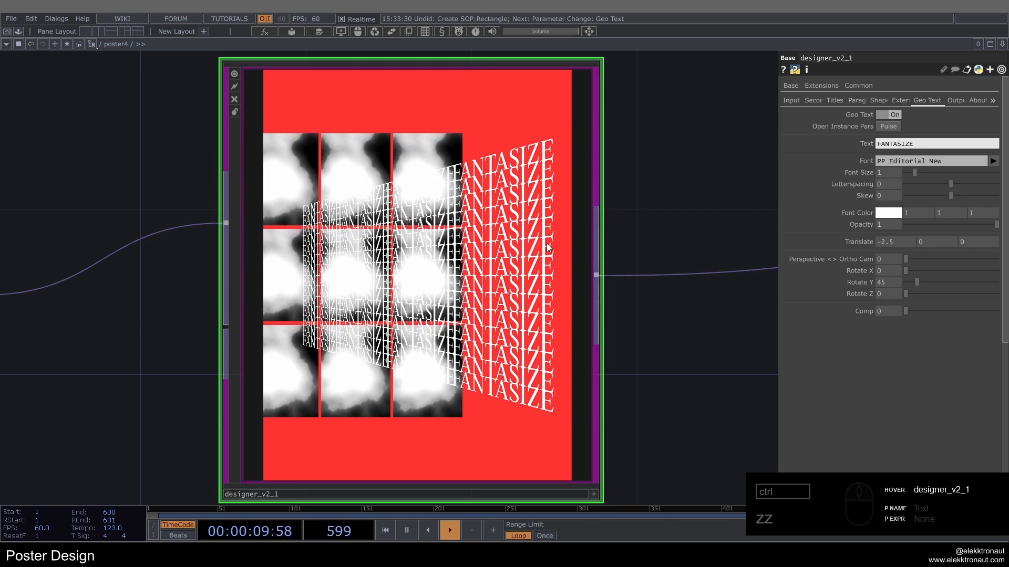
# Step: Set the Geo Text font color to black (0, 0, 0) and close the color picker
pyautogui.scroll(-5, 433, 264)
pyautogui.scroll(3, 603, 237)
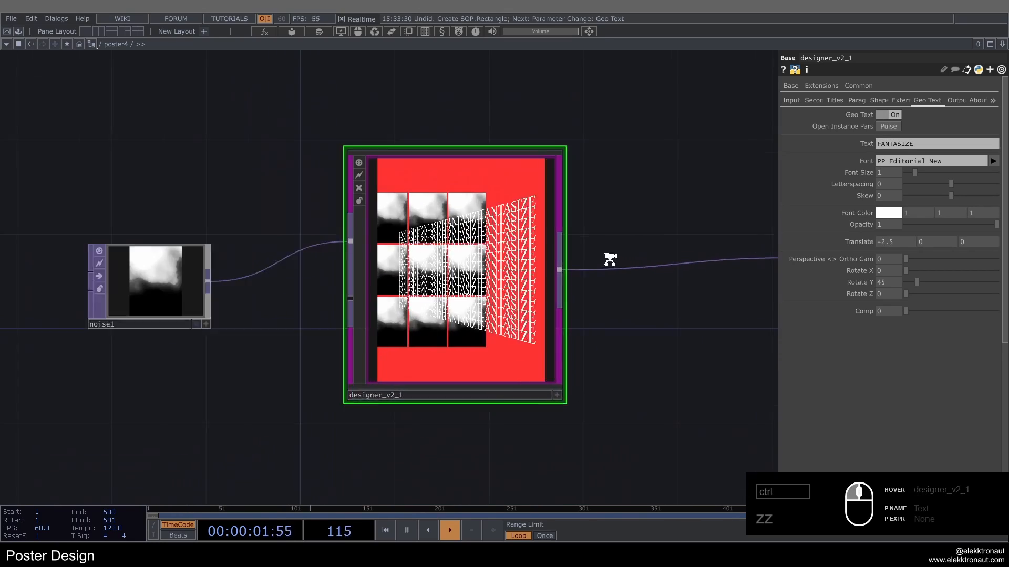
pyautogui.click(893, 213)
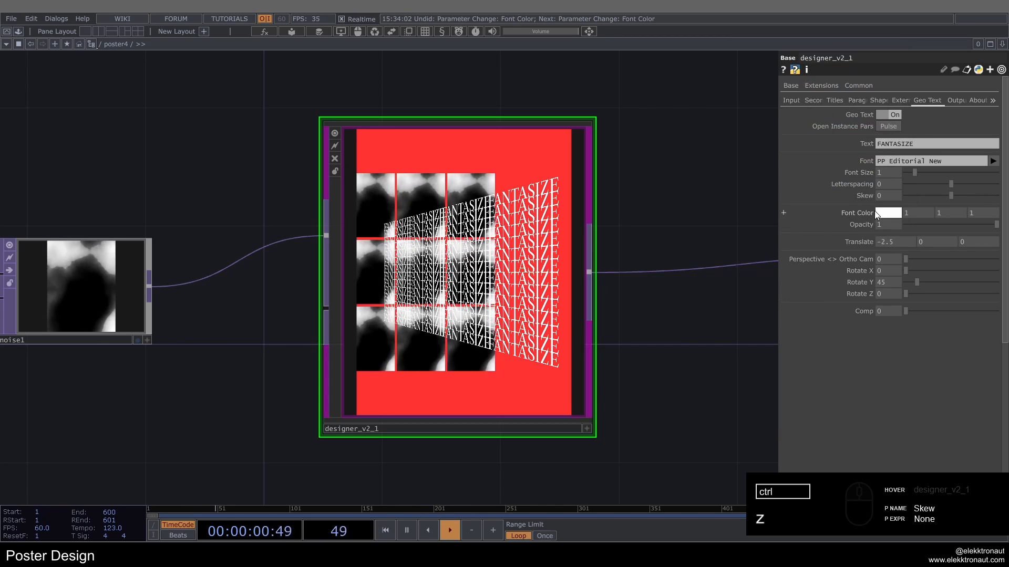
pyautogui.click(877, 212)
pyautogui.click(808, 100)
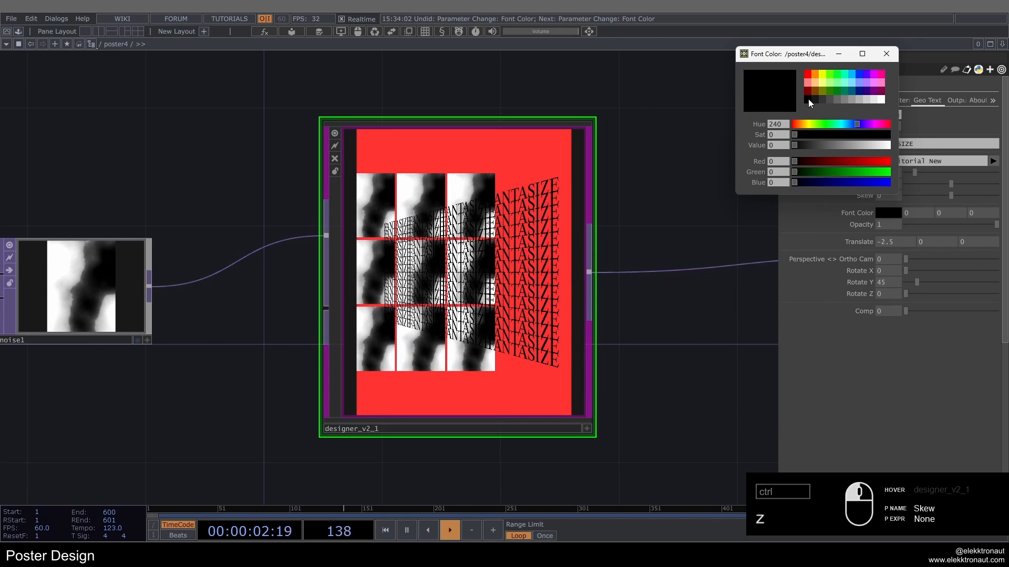
pyautogui.click(886, 53)
# Step: Set the Geo Text skew to 0.46 and tighten its letterspacing to -0.085
pyautogui.moveTo(952, 196); pyautogui.dragTo(934, 187)
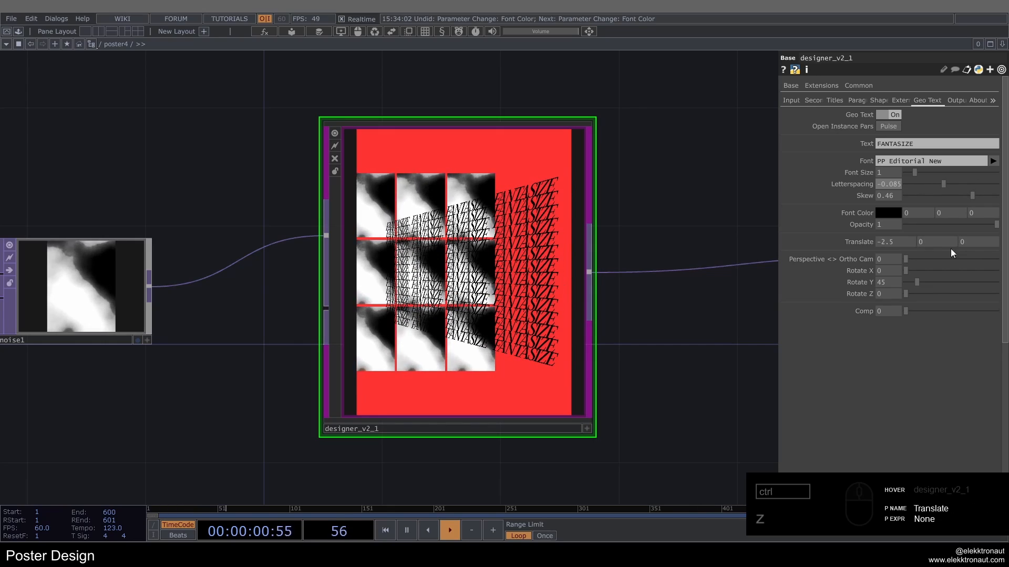
# Step: Try other Translate and Rotate Y values for the Geo Text, undo them, and set Comp to 4
pyautogui.moveTo(907, 238)
pyautogui.mouseDown(button='middle')
pyautogui.moveTo(903, 225)
pyautogui.moveTo(920, 225)
pyautogui.mouseUp(button='middle')
pyautogui.moveTo(916, 278); pyautogui.dragTo(970, 316)
pyautogui.hotkey('ctrl', 'z')
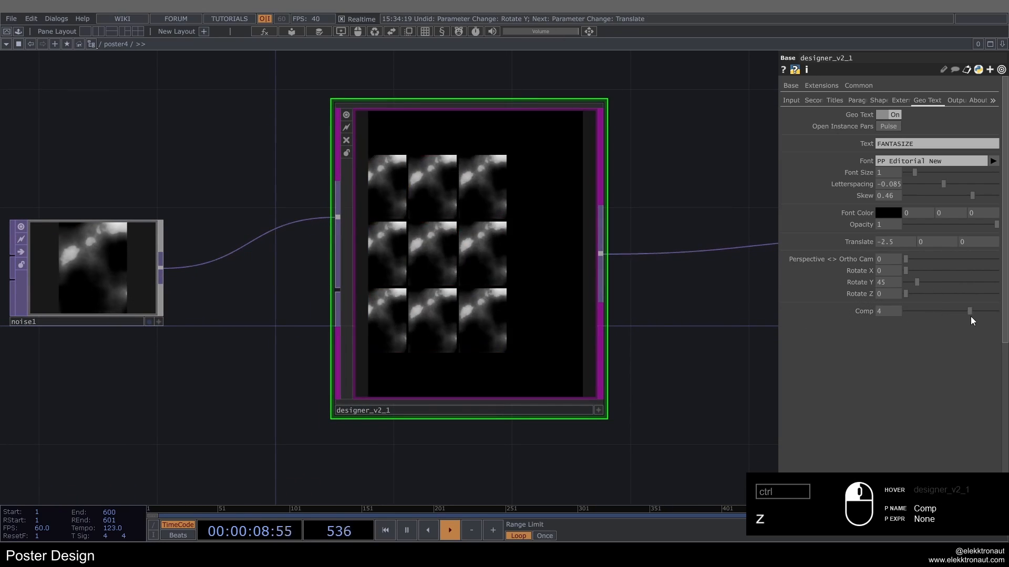
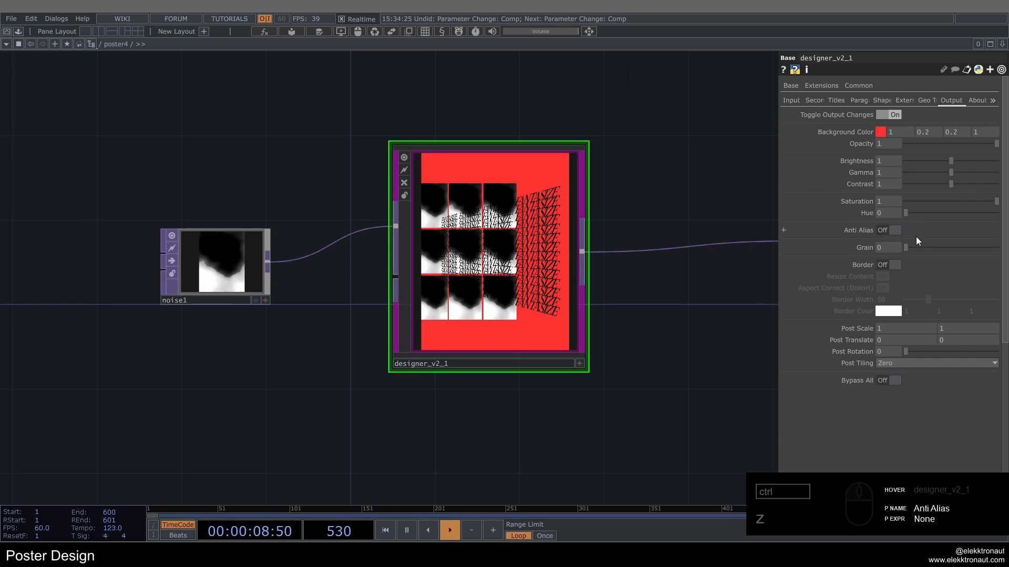
# Step: Set the Grain of designer_v2_1's output to 0.576
pyautogui.moveTo(916, 245); pyautogui.dragTo(962, 256)
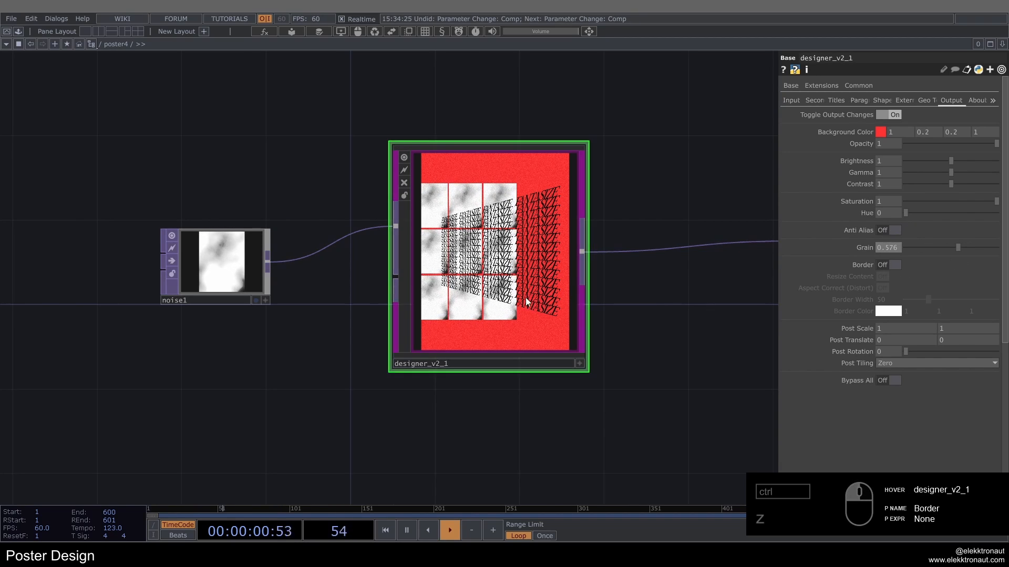
# Step: Add a Movie File In TOP and load an image from the Nature sample folder
pyautogui.press('Tab')
pyautogui.write('fi')
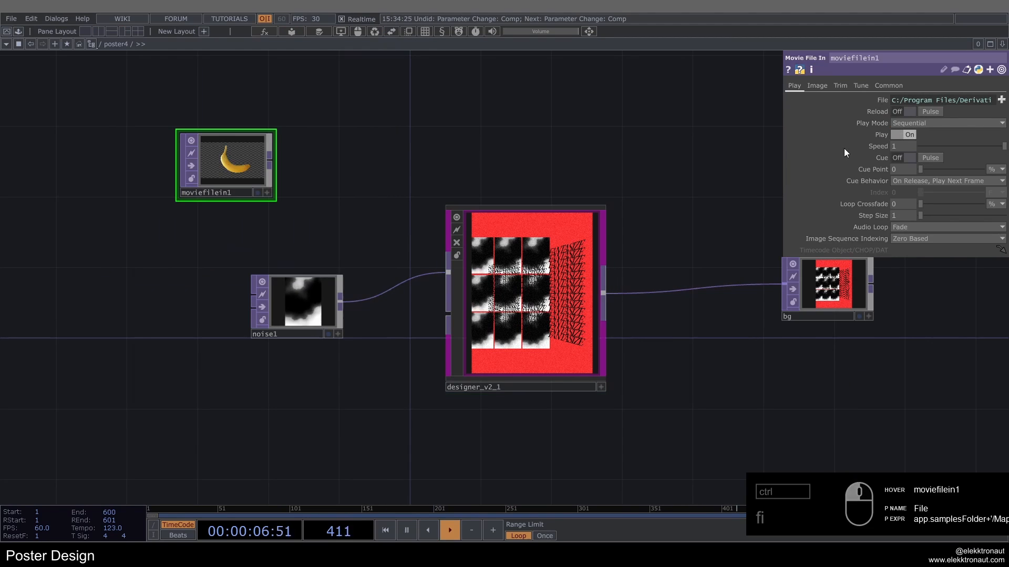
pyautogui.click(1002, 100)
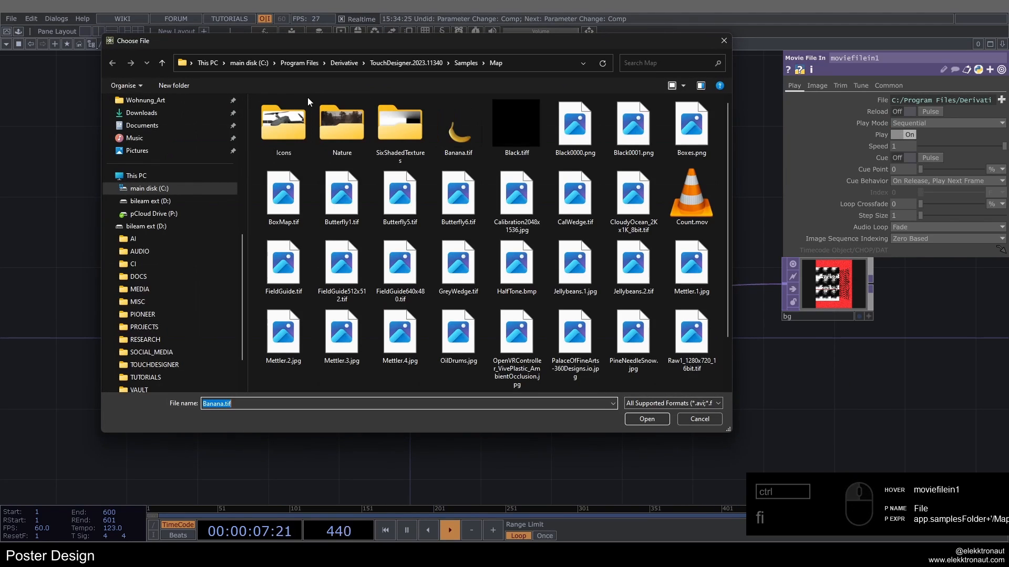
pyautogui.doubleClick(347, 124)
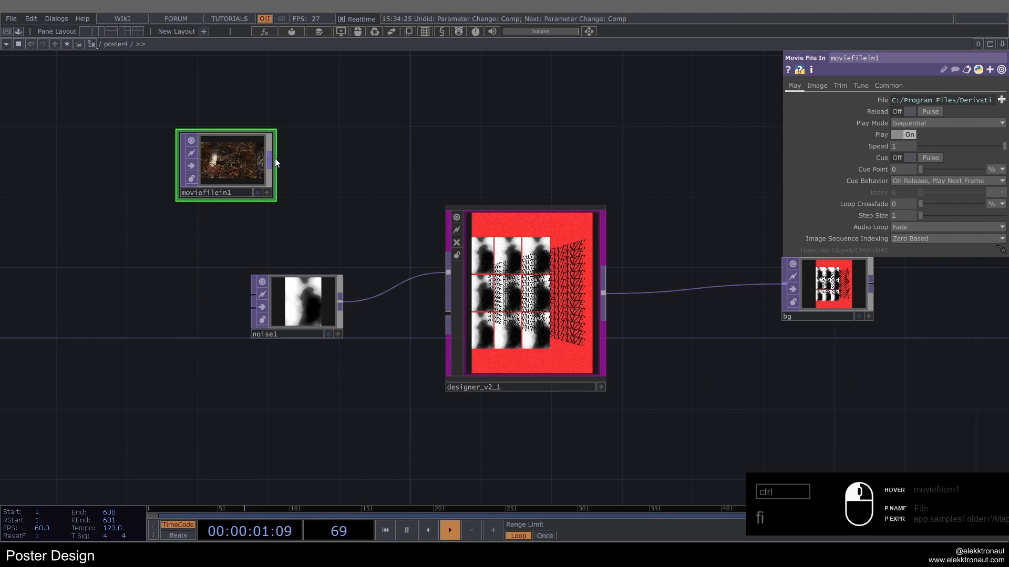
# Step: Connect the Movie File In image to designer_v2_1's first input in place of noise1
pyautogui.click(270, 160)
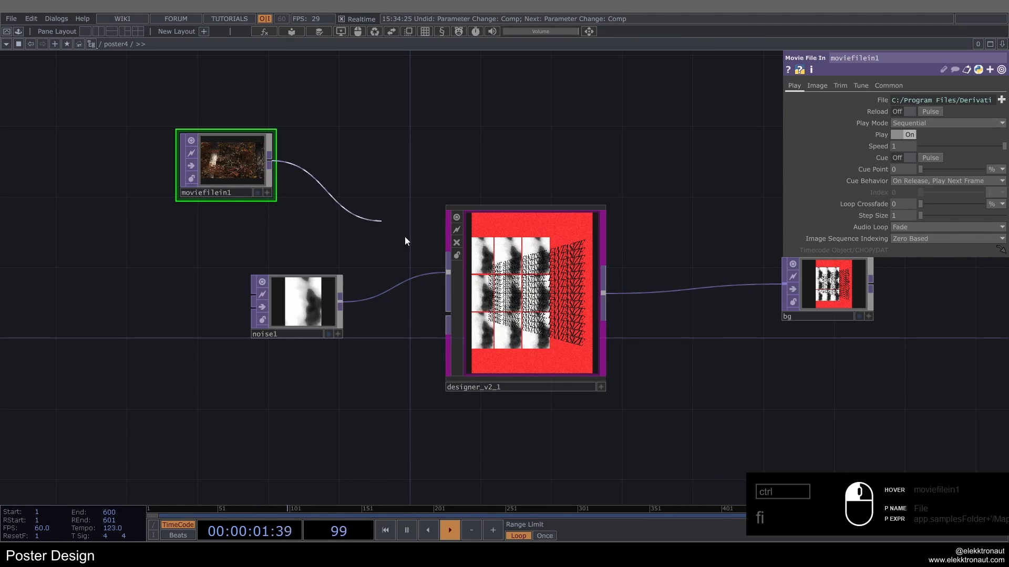
pyautogui.click(447, 274)
pyautogui.scroll(4, 525, 295)
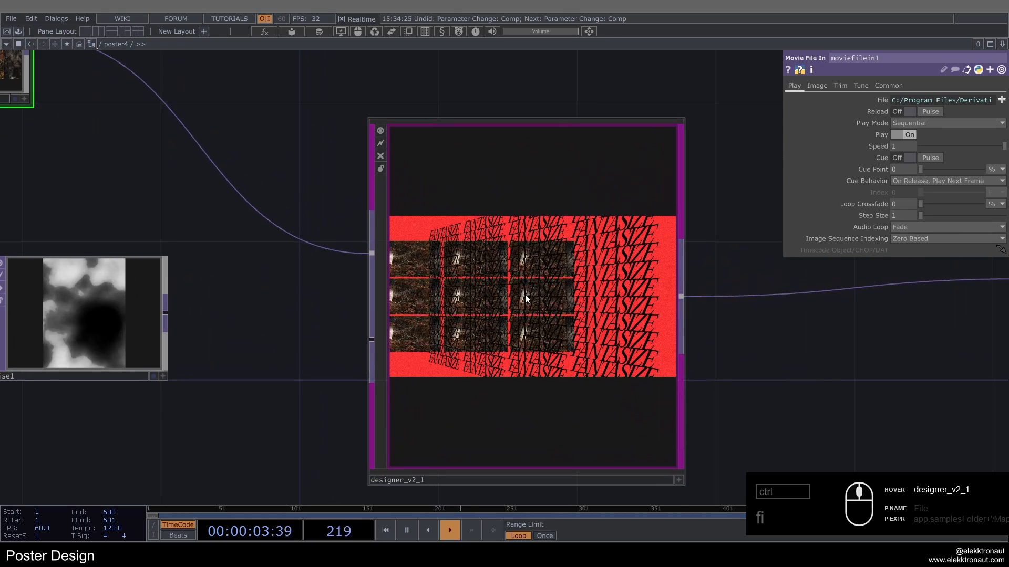
# Step: Try Switch Orientation on designer_v2_1 with Adapt Content off, and turn Switch Orientation back off
pyautogui.click(525, 294)
pyautogui.scroll(-3, 333, 227)
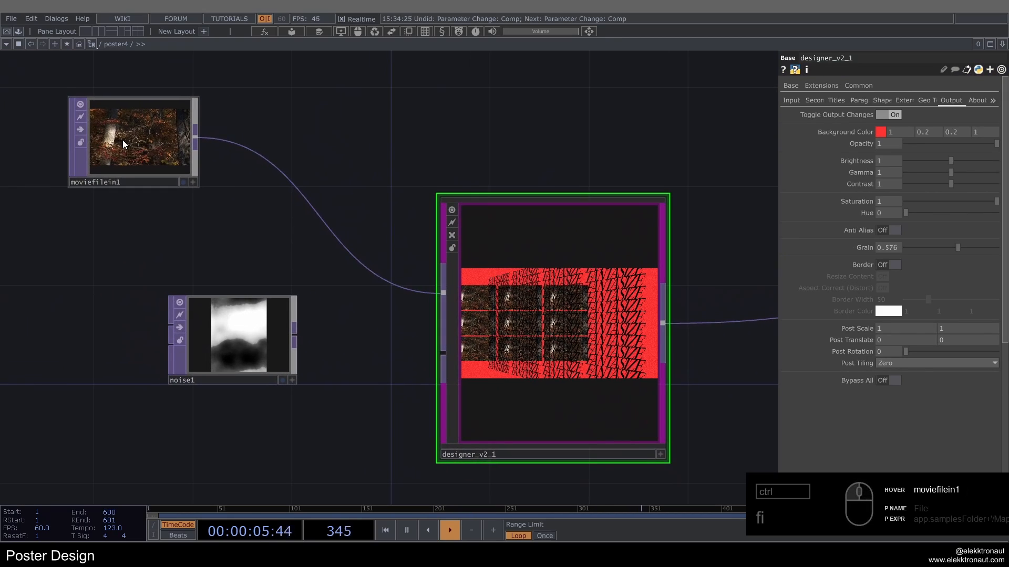
pyautogui.click(791, 101)
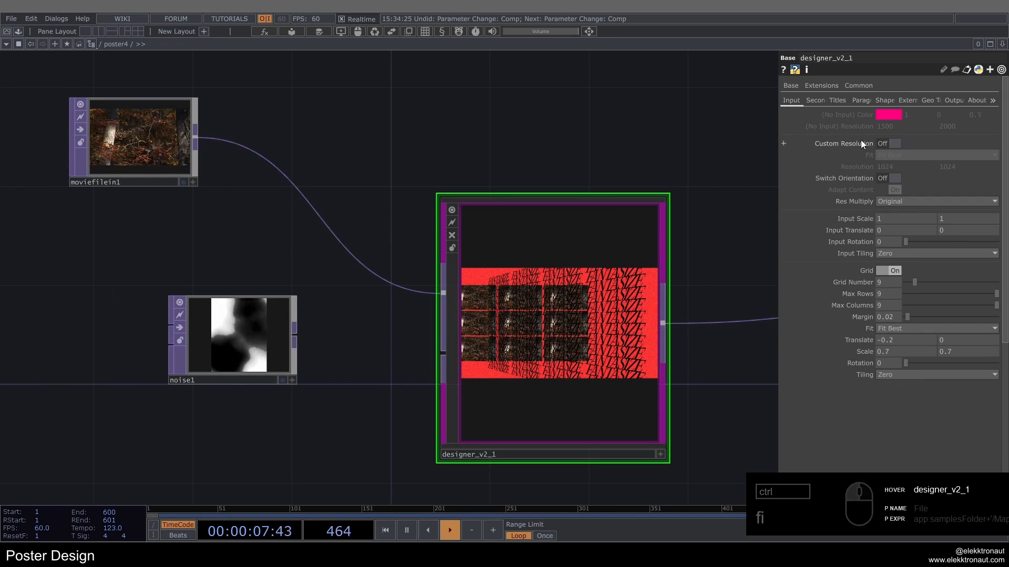
pyautogui.click(887, 178)
pyautogui.click(894, 190)
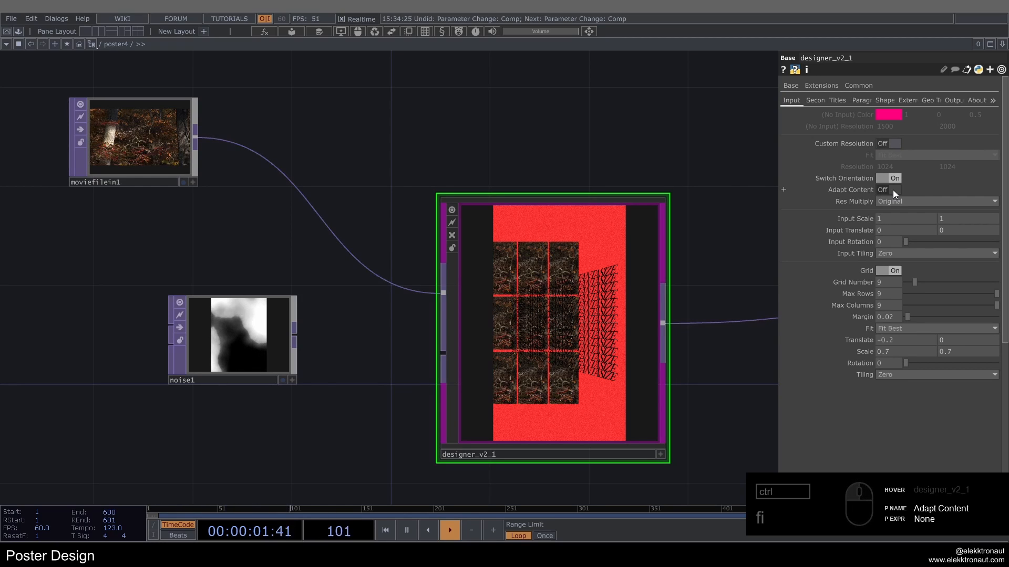
pyautogui.click(891, 179)
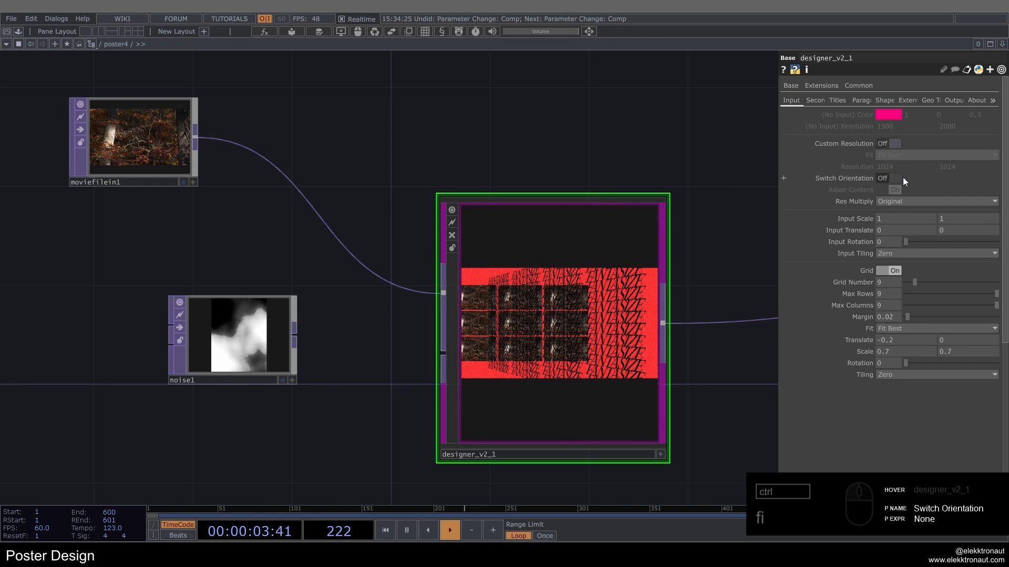
# Step: Enable a Custom Resolution of 1500 x 2000 on designer_v2_1 and set its Fit to Fit Outside
pyautogui.click(887, 144)
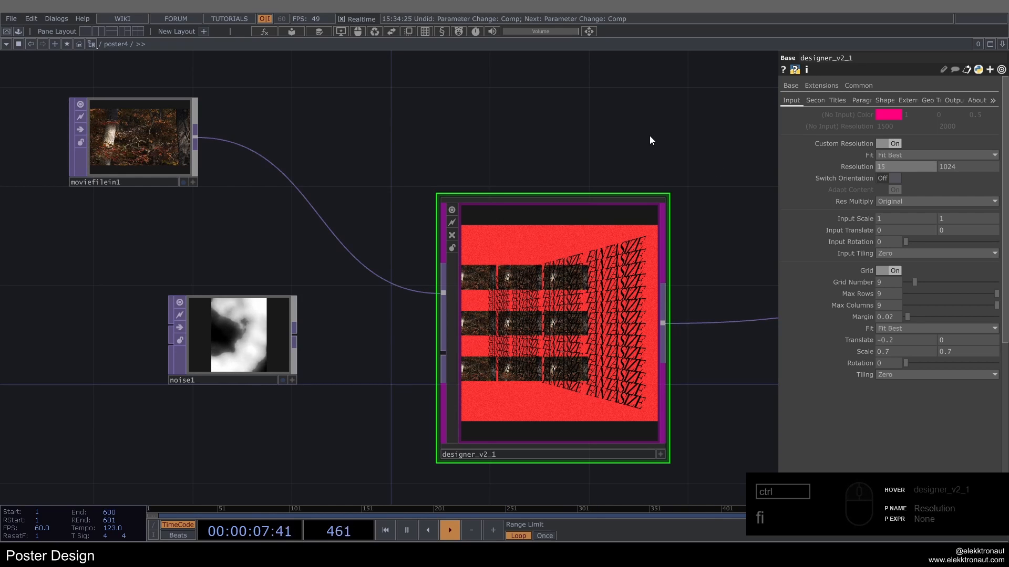
pyautogui.write('00')
pyautogui.press('Tab')
pyautogui.write('20')
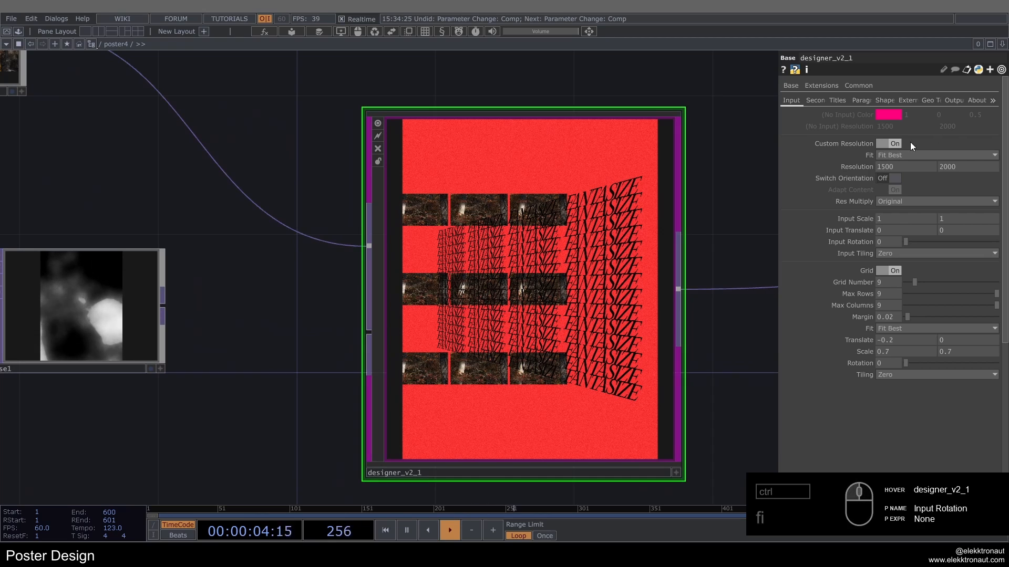
pyautogui.click(904, 154)
pyautogui.click(903, 209)
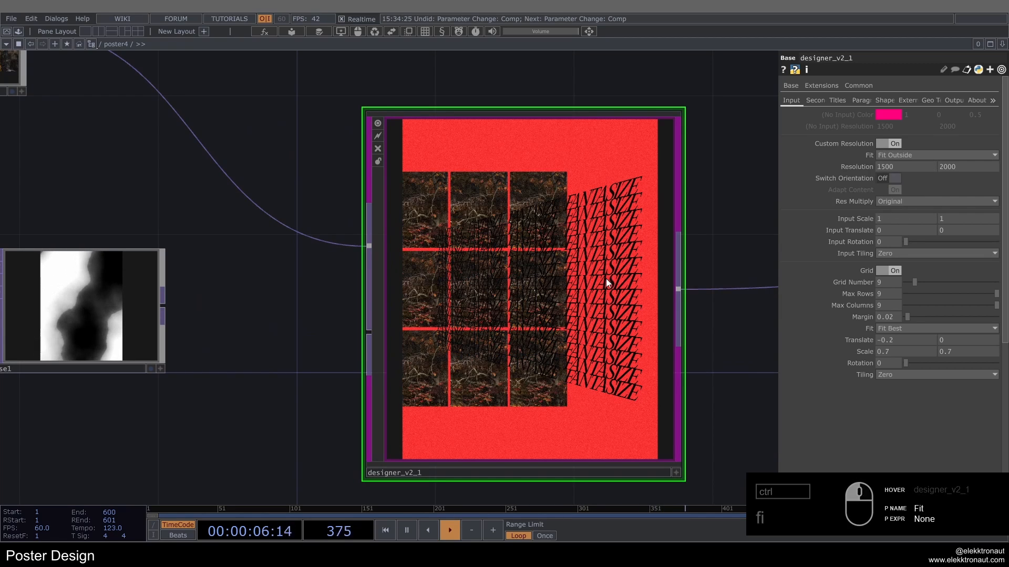
# Step: Leave the poster4 network and return to the top-level overview of the four posters
pyautogui.scroll(-2, 603, 275)
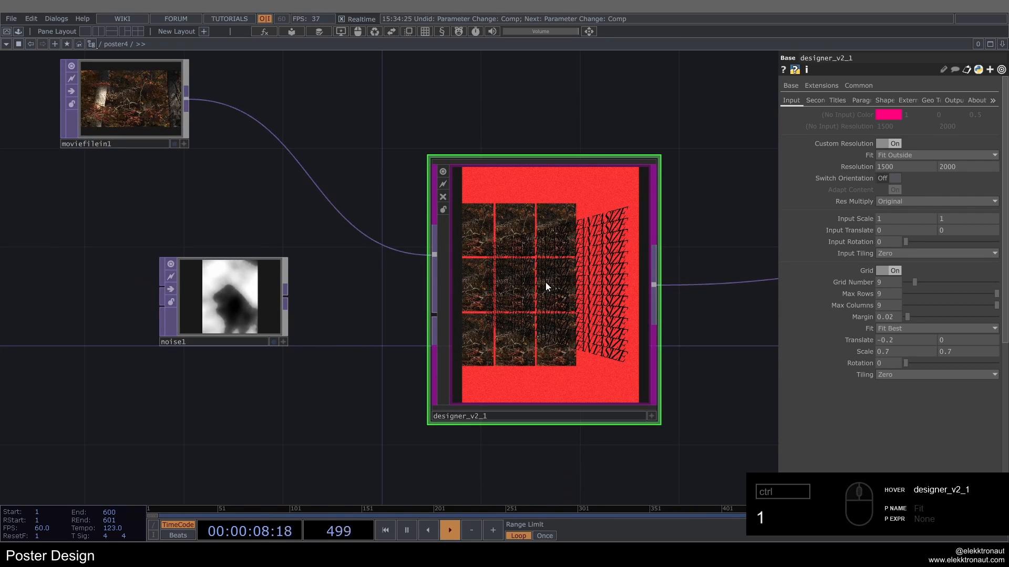
pyautogui.scroll(-2, 546, 282)
pyautogui.scroll(2, 545, 283)
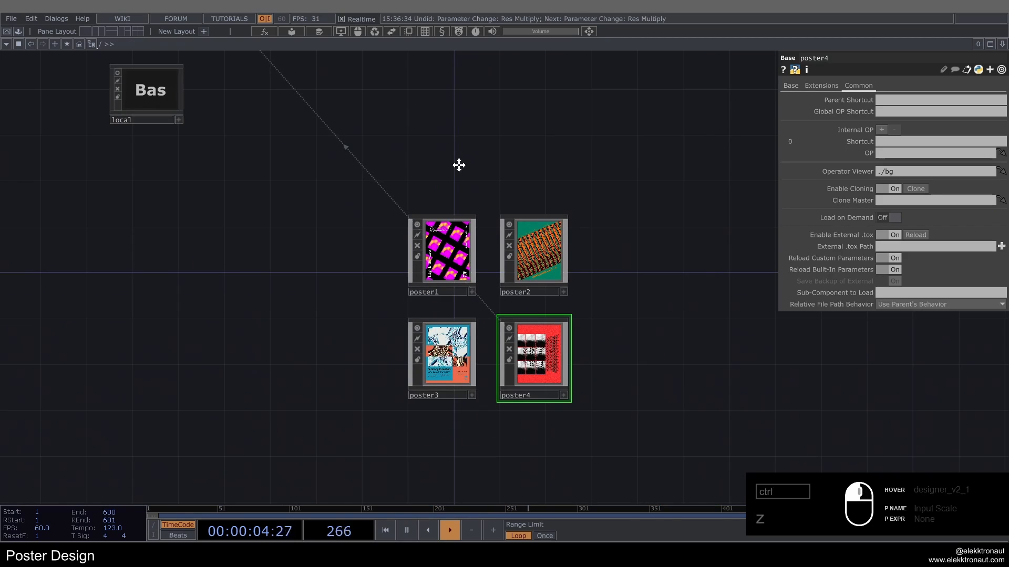
pyautogui.moveTo(458, 165); pyautogui.dragTo(415, 168)
pyautogui.scroll(3, 456, 160)
pyautogui.moveTo(587, 225); pyautogui.dragTo(521, 157)
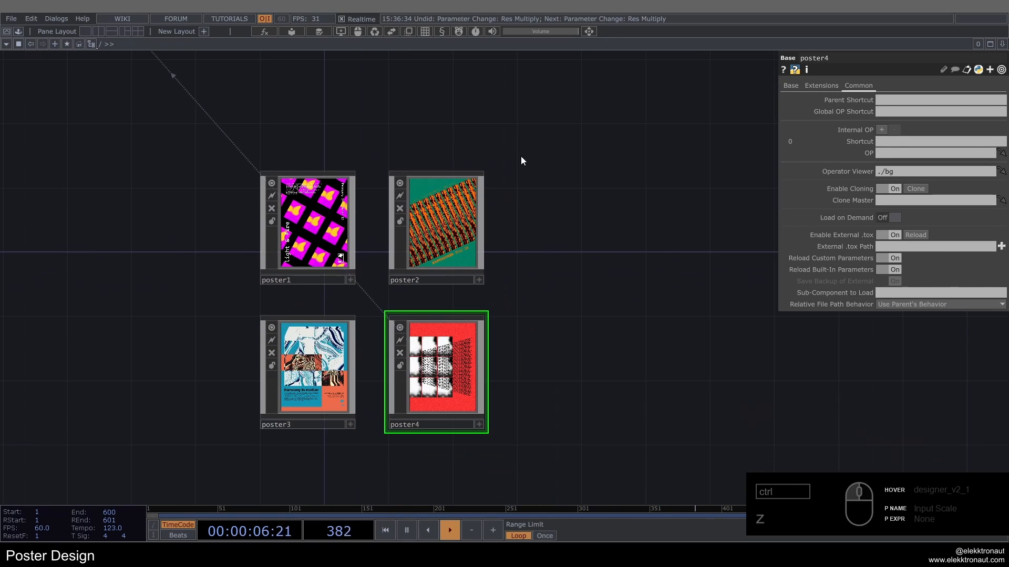